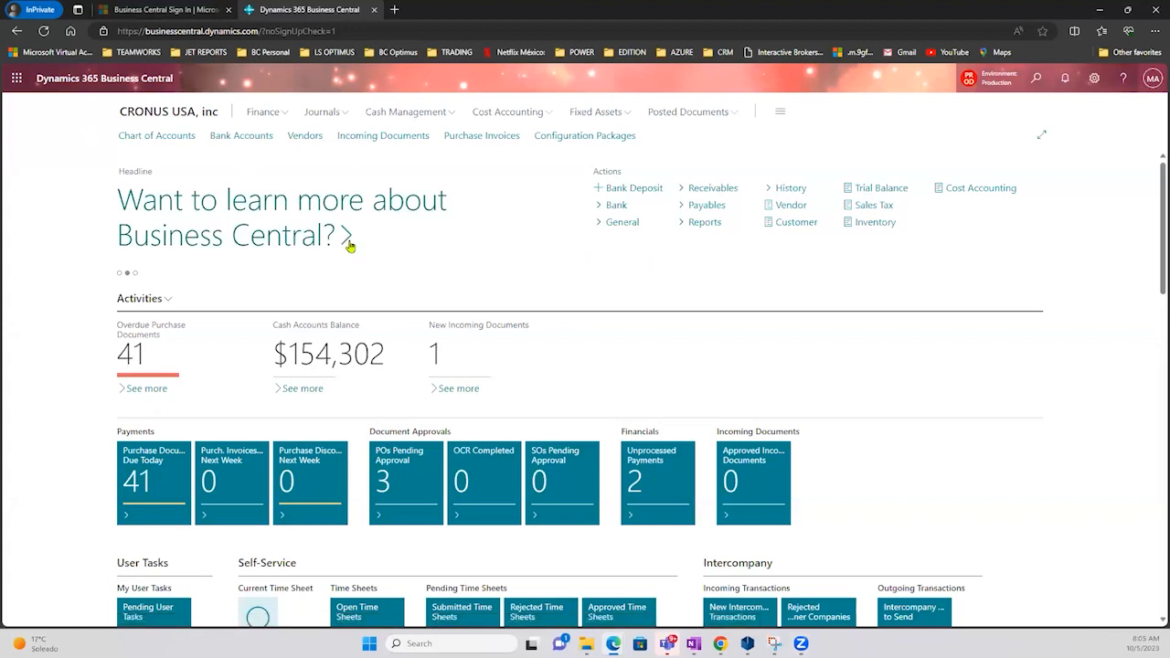
# - Open the Sales Taxes Collected report, set its report type to Detail, and include purchases and use tax
pyautogui.click(883, 207)
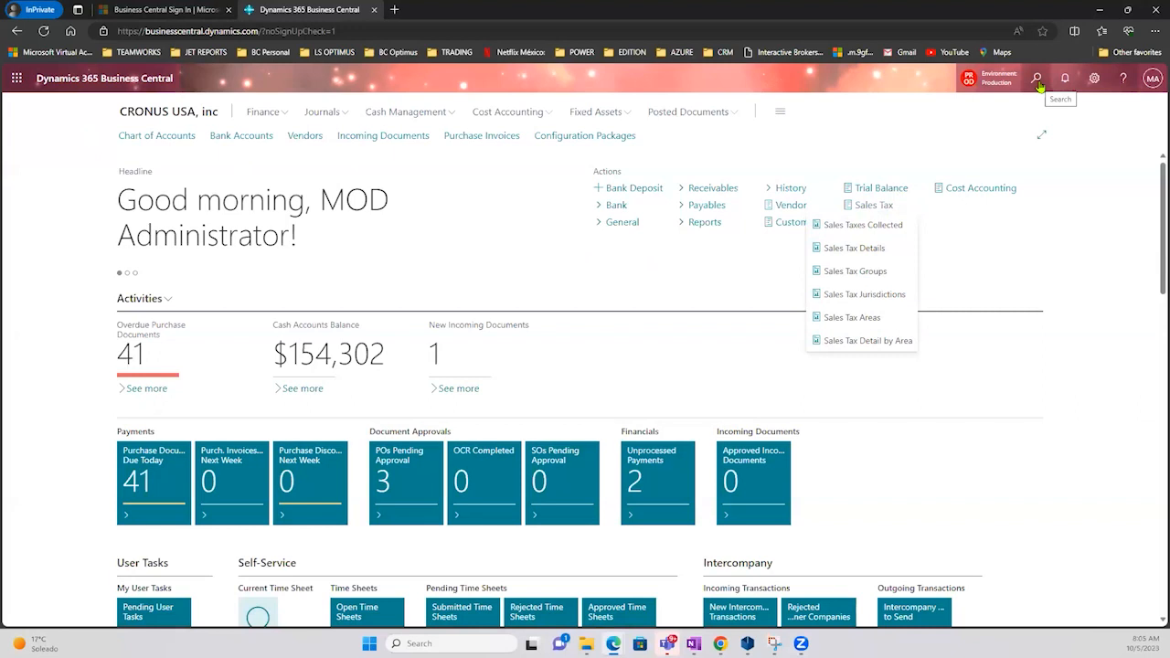
pyautogui.click(852, 232)
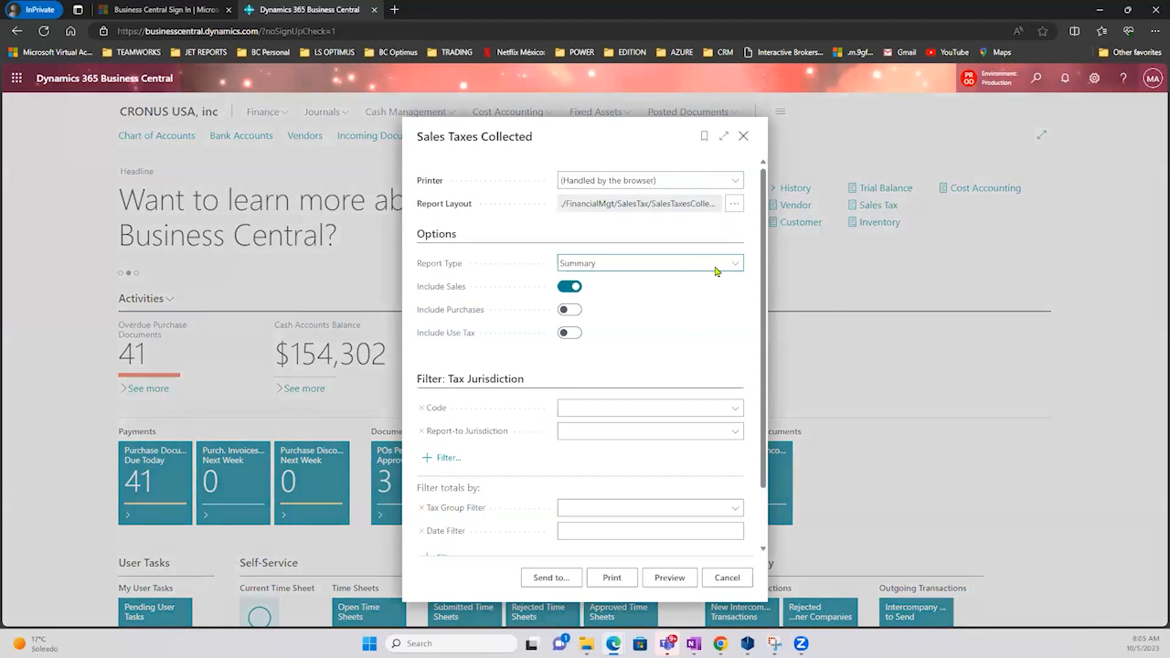
pyautogui.click(716, 270)
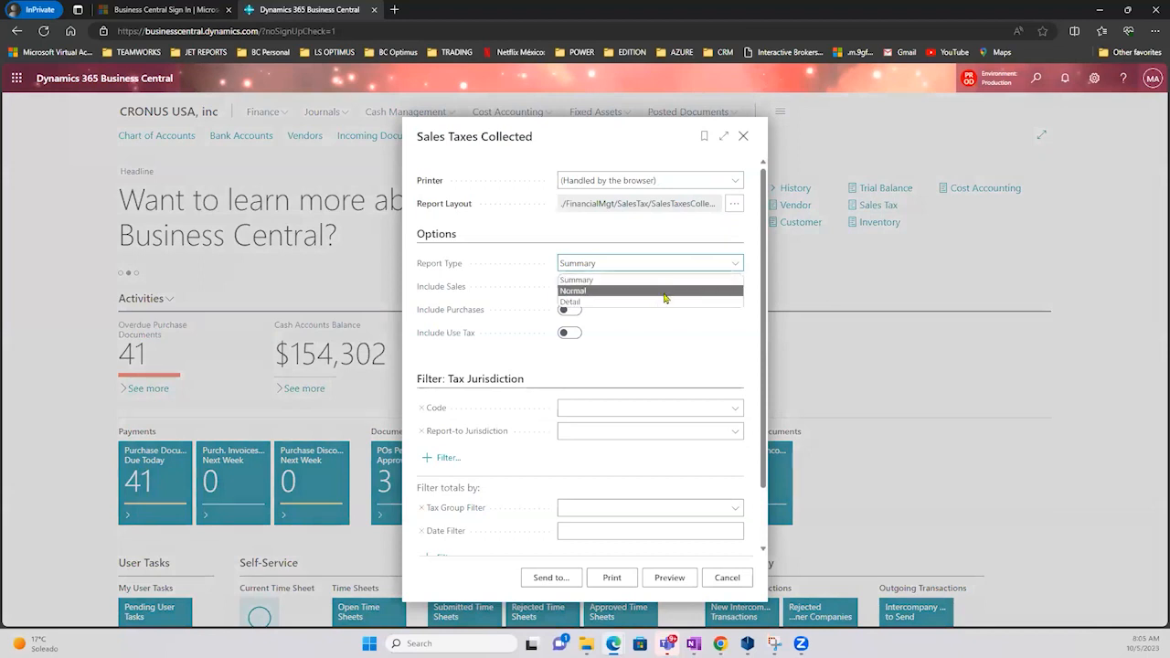
pyautogui.click(658, 302)
pyautogui.click(569, 310)
pyautogui.click(572, 334)
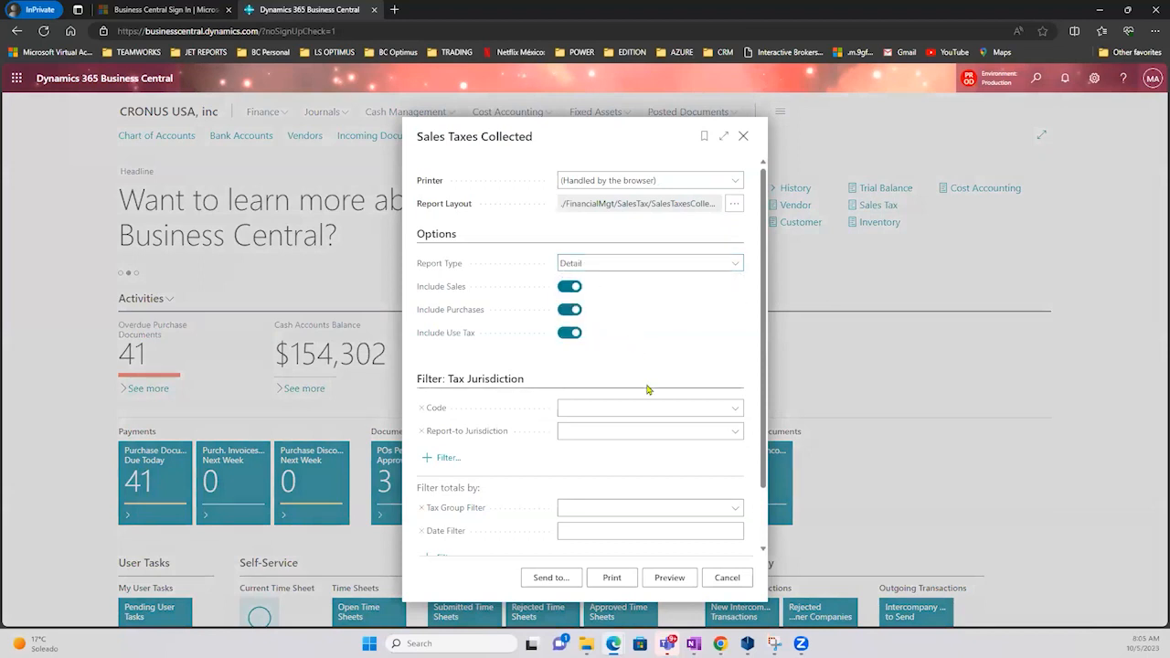
# - Preview the detailed sales taxes report, review the invoice lines under the State of Florida, and close the preview
pyautogui.click(666, 578)
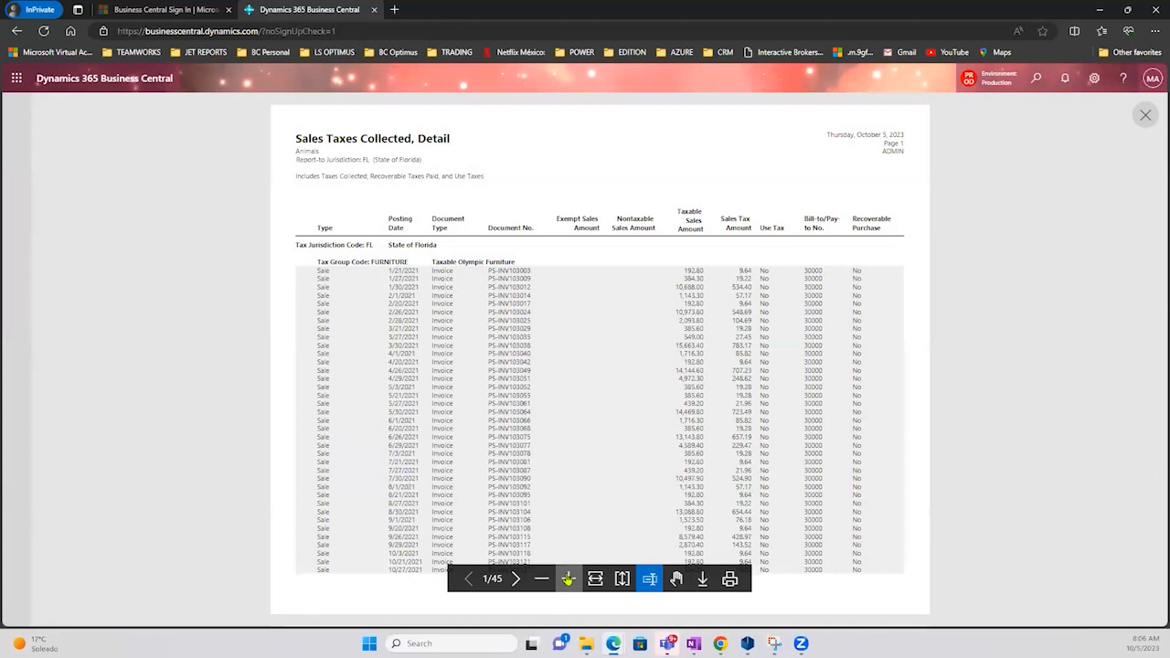
pyautogui.click(565, 578)
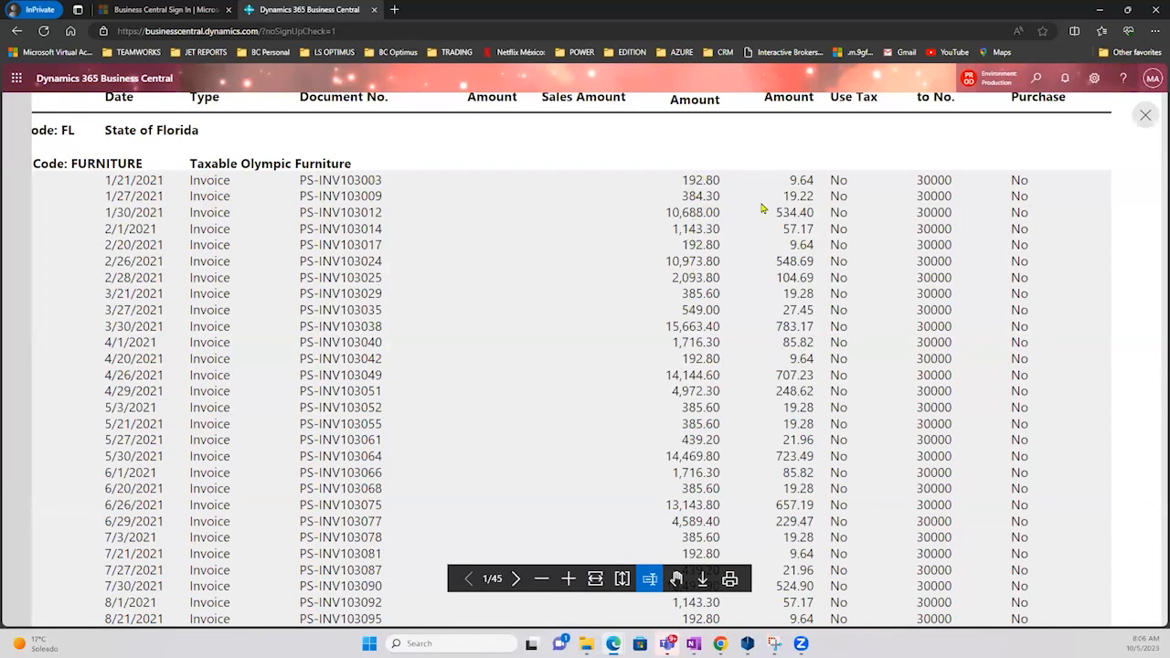
pyautogui.scroll(1, 763, 208)
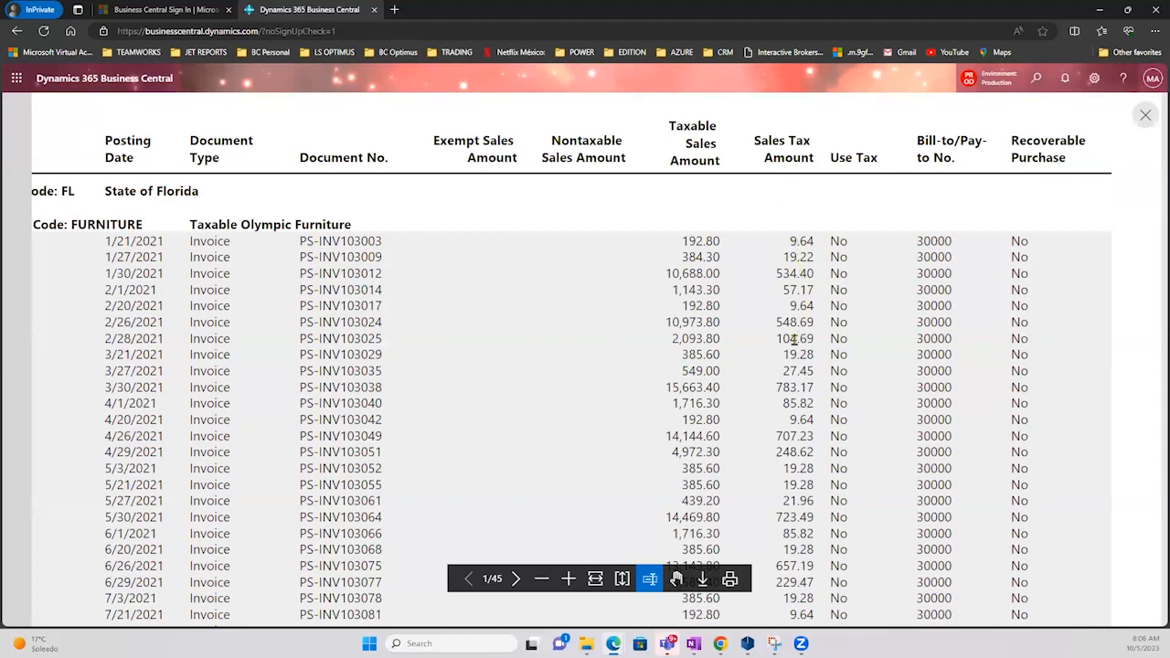
pyautogui.scroll(-5, 794, 339)
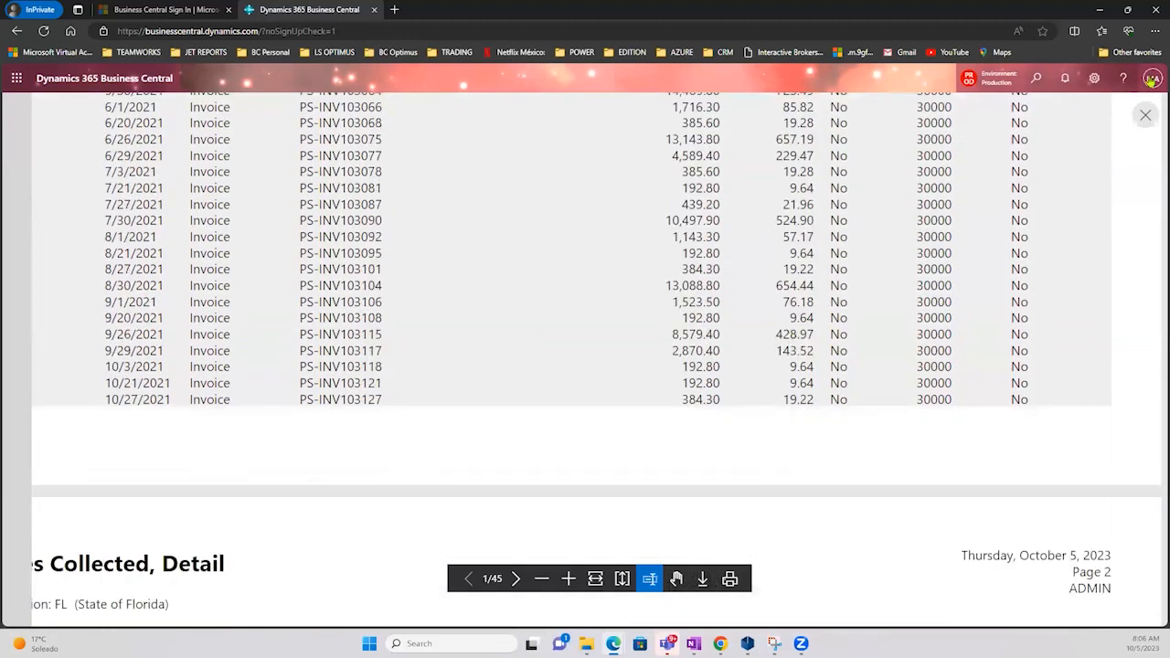
pyautogui.click(1144, 114)
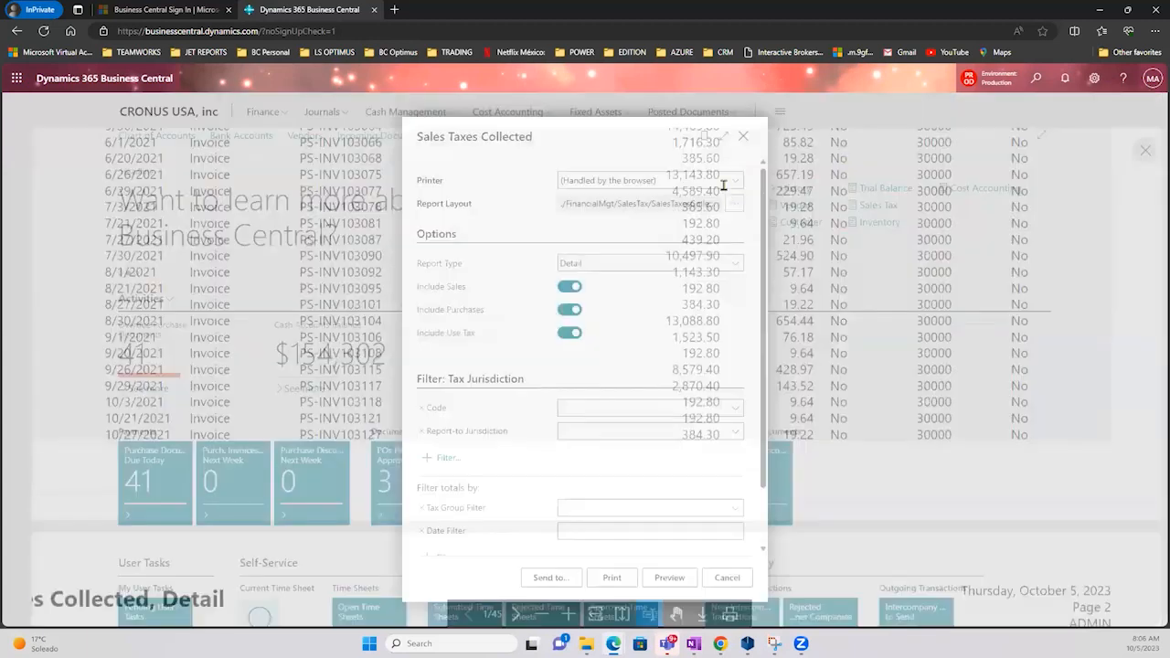
# - Set the report type to Summary and preview the Sales Taxes Collected report
pyautogui.click(731, 267)
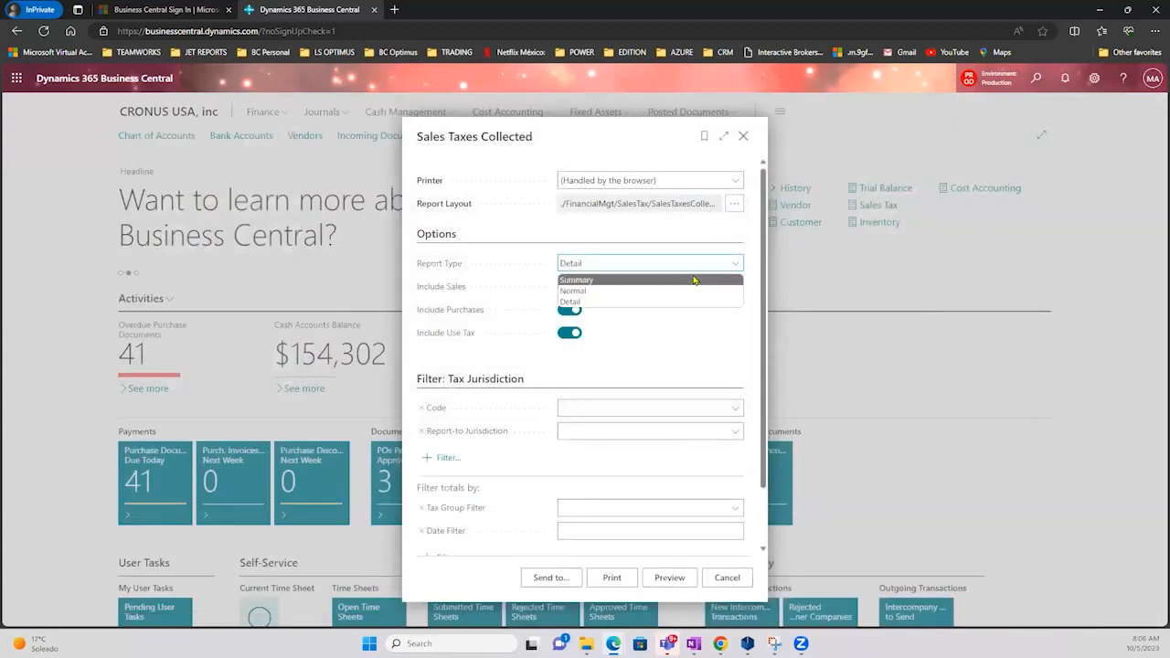
pyautogui.click(694, 280)
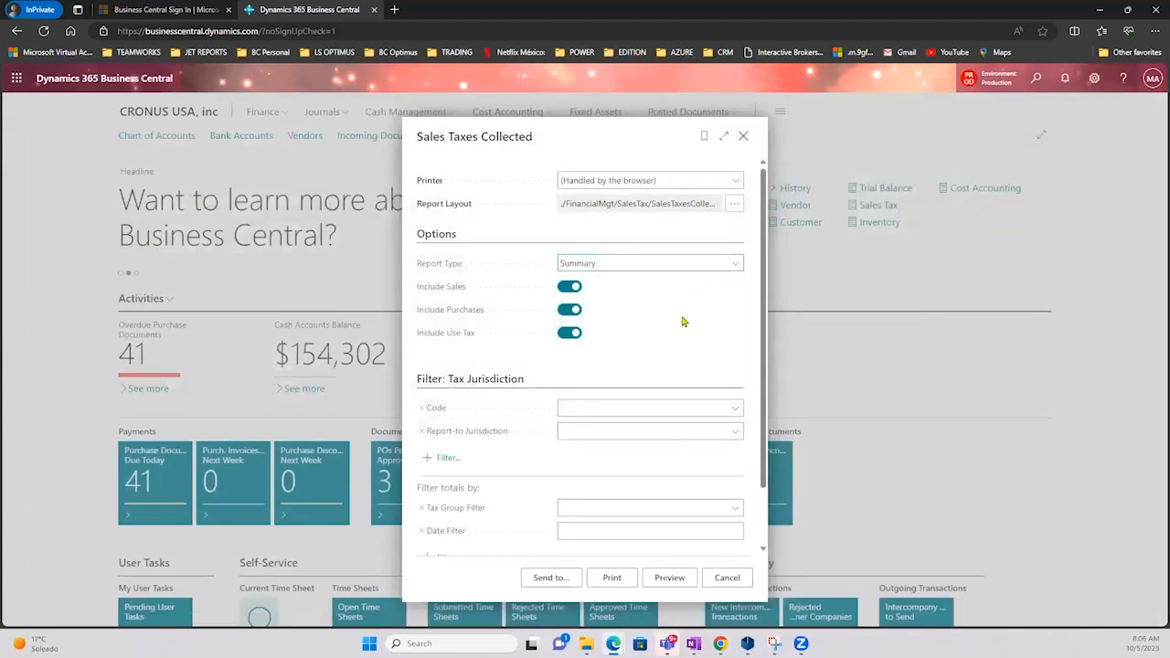
pyautogui.click(669, 578)
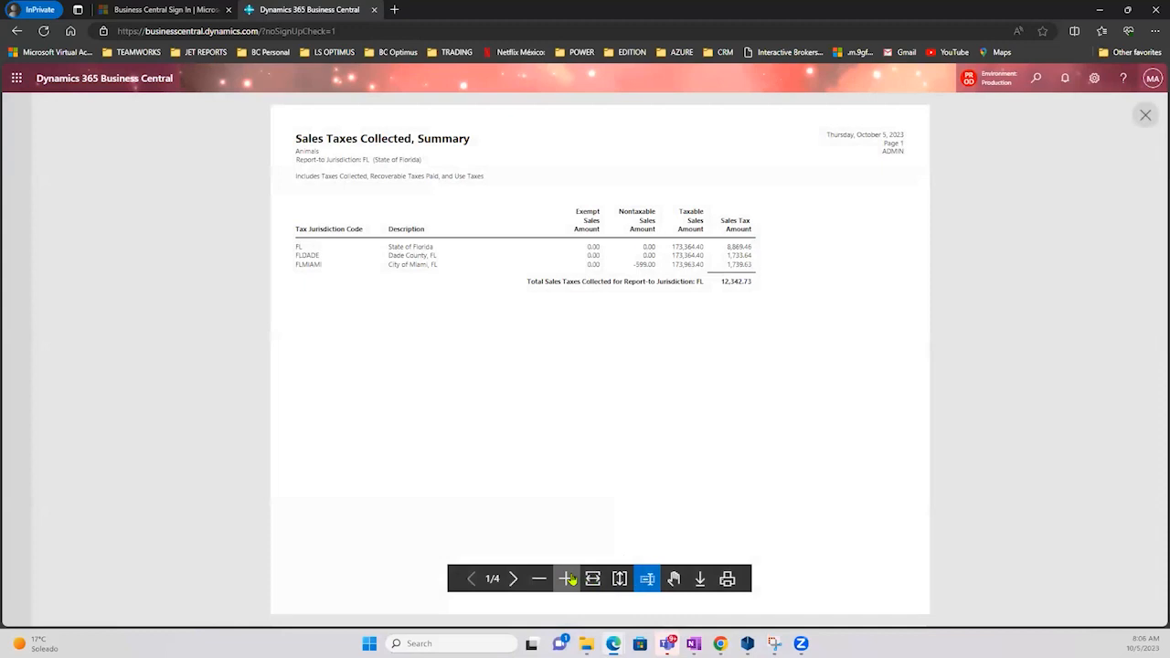
pyautogui.click(566, 579)
pyautogui.scroll(2, 394, 293)
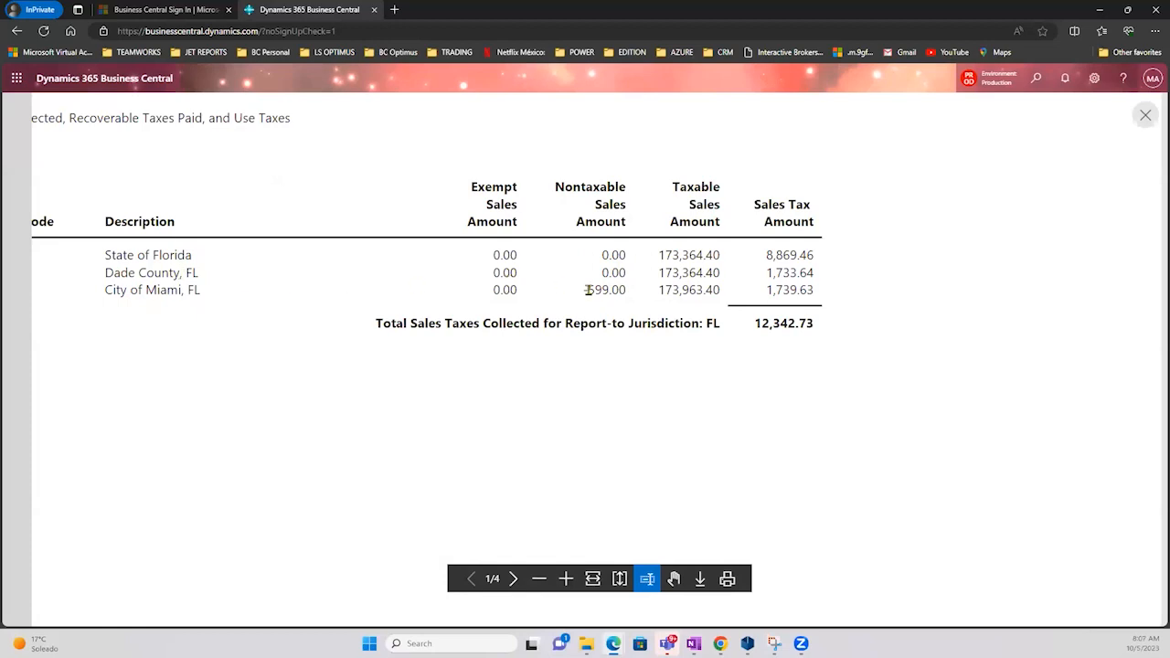
# - Examine the amounts per tax jurisdiction for Florida and Georgia in the summary, then close the preview and the report request
pyautogui.moveTo(583, 291); pyautogui.dragTo(615, 338)
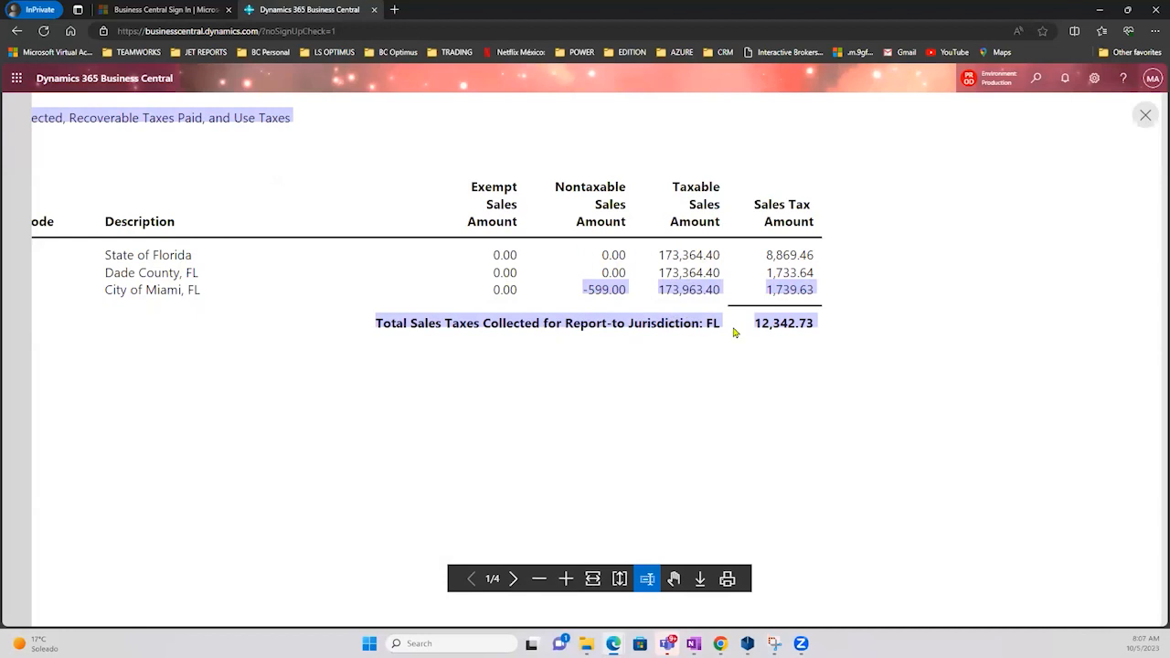
pyautogui.scroll(-1, 968, 247)
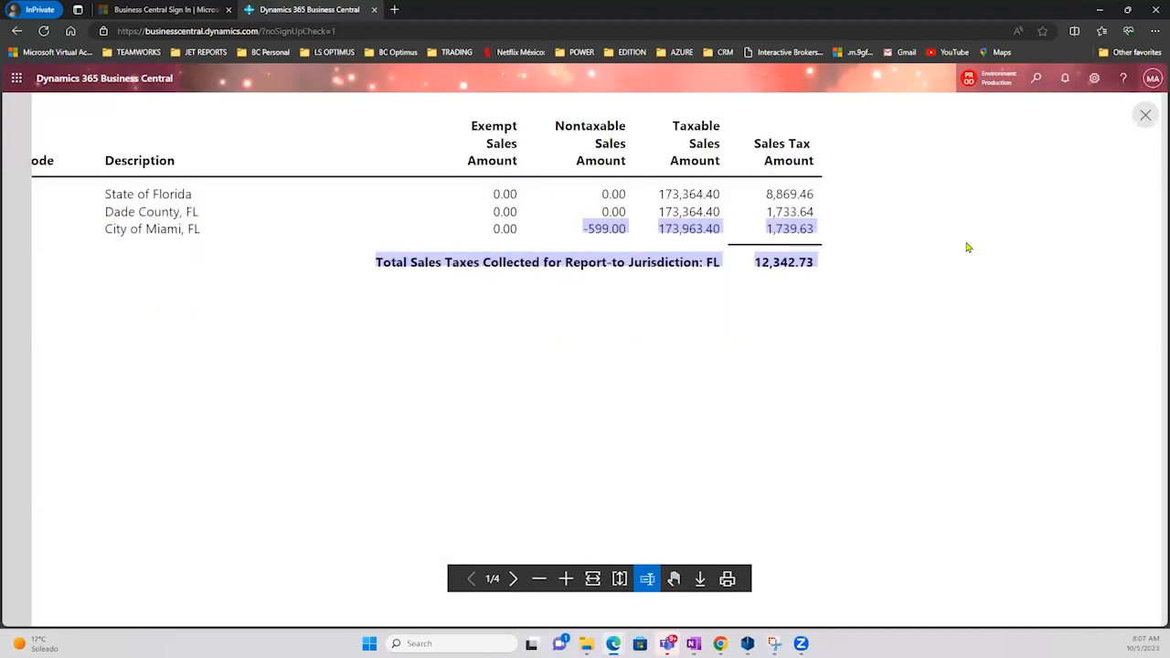
pyautogui.scroll(-2, 1060, 211)
pyautogui.scroll(2, 1018, 207)
pyautogui.scroll(-12, 381, 292)
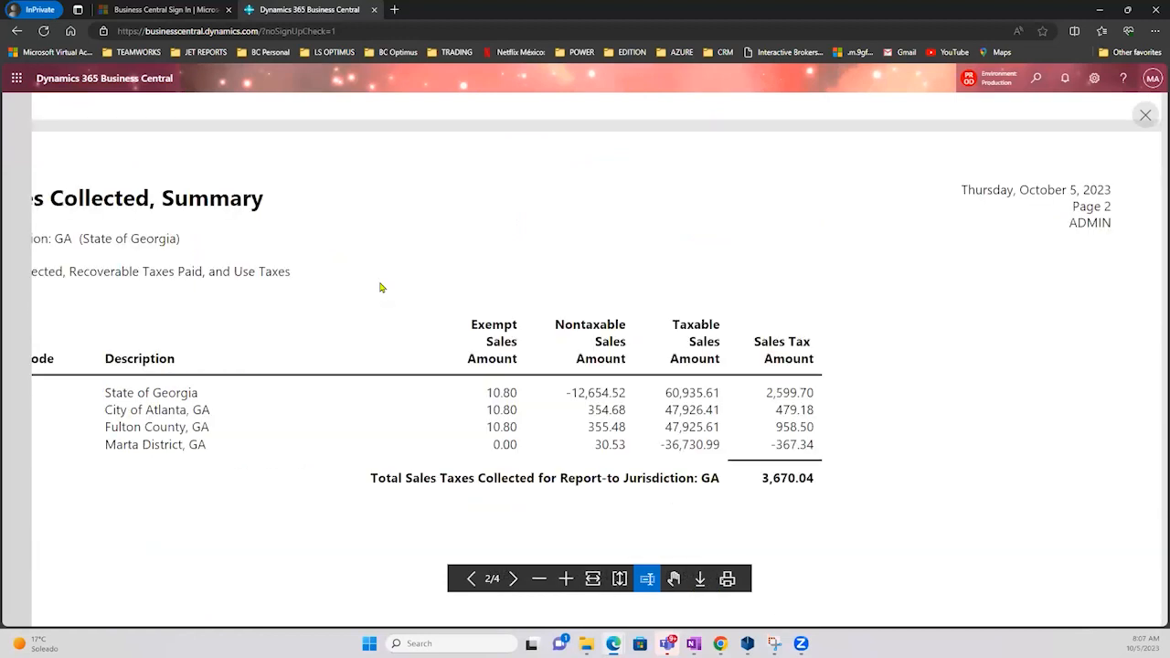
pyautogui.scroll(-1, 381, 287)
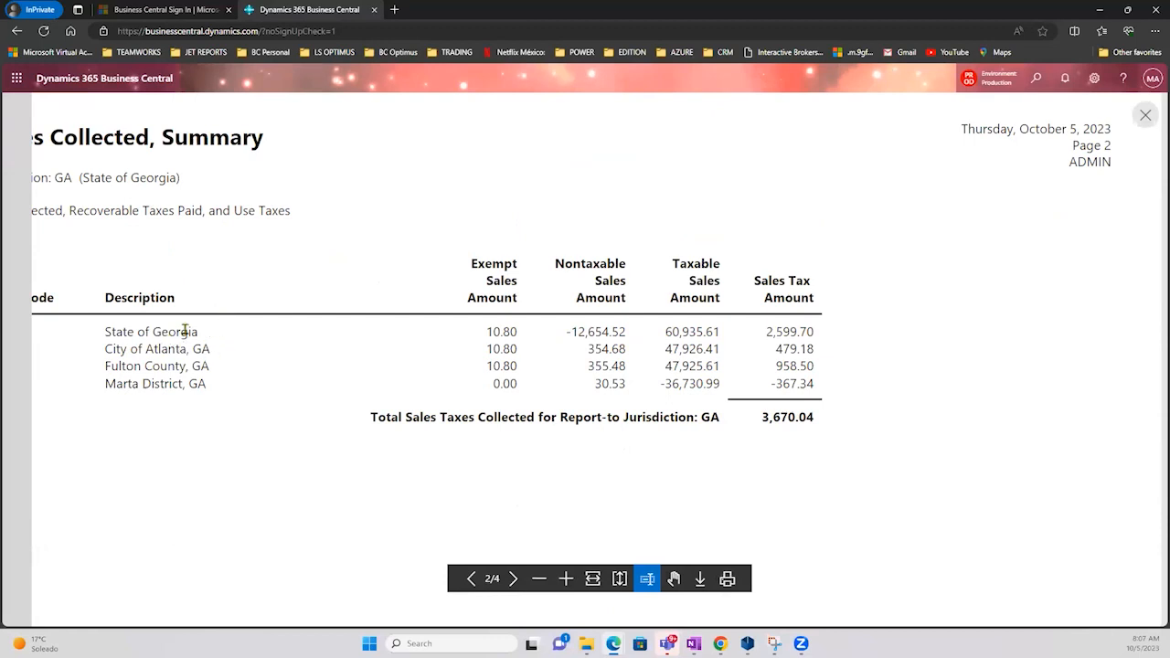
pyautogui.moveTo(168, 323); pyautogui.dragTo(155, 327)
pyautogui.click(541, 352)
pyautogui.click(1153, 127)
pyautogui.click(743, 137)
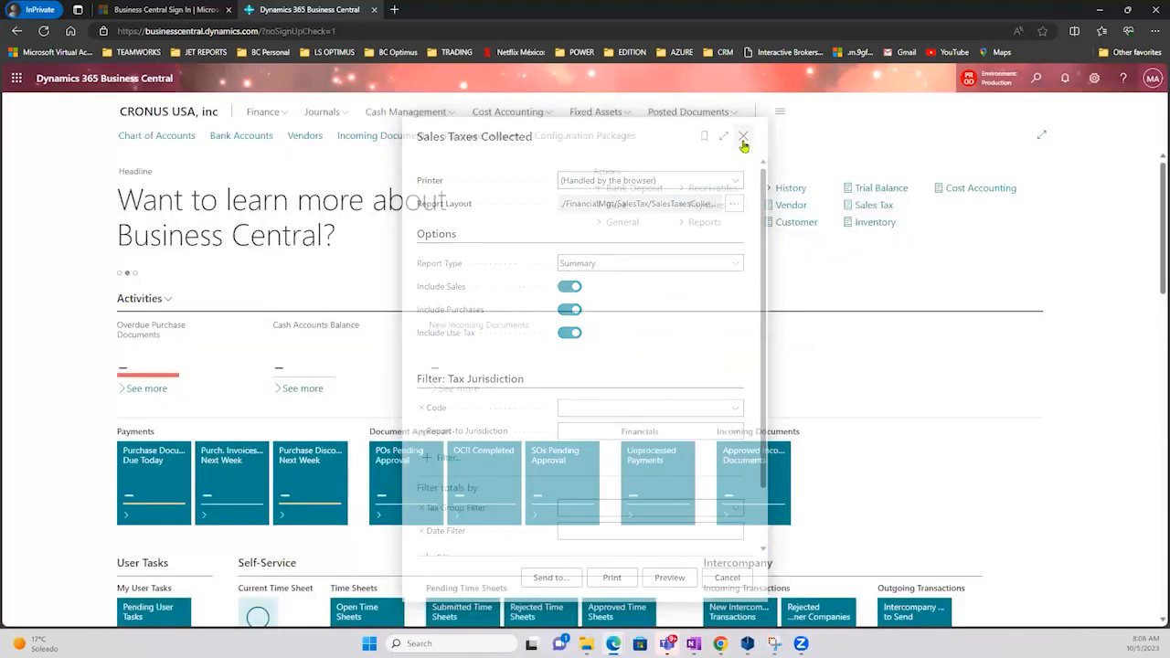
# - Search for "tax juri", open the Tax Jurisdictions list, and expand it to full width
pyautogui.click(891, 208)
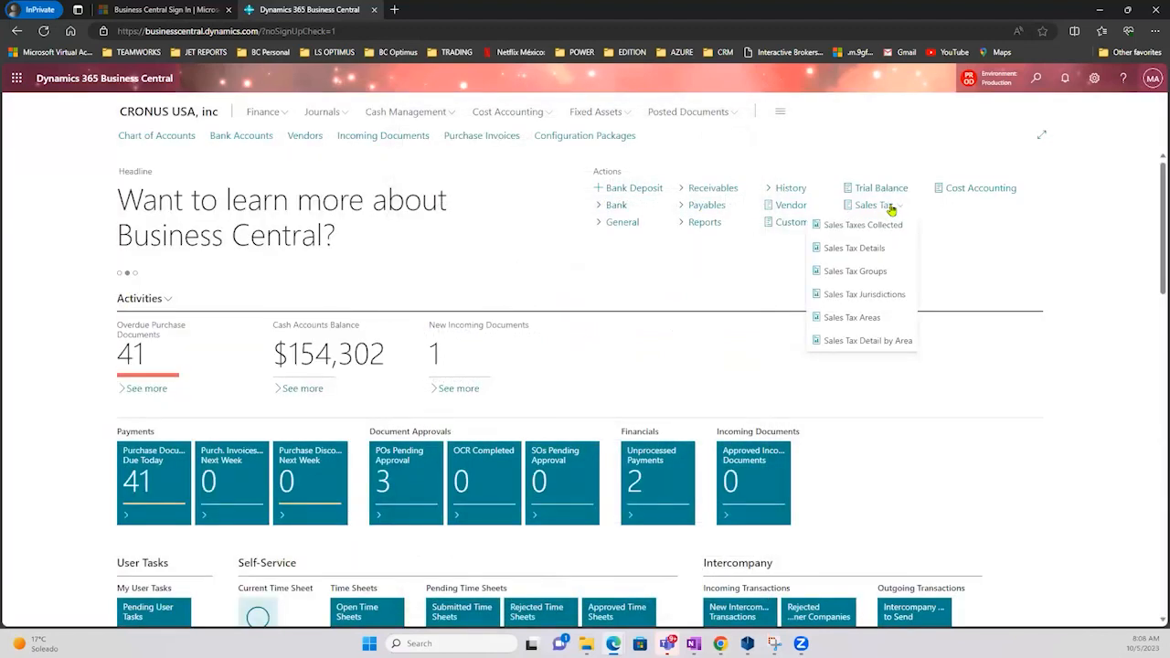
pyautogui.click(1038, 84)
pyautogui.write('tax')
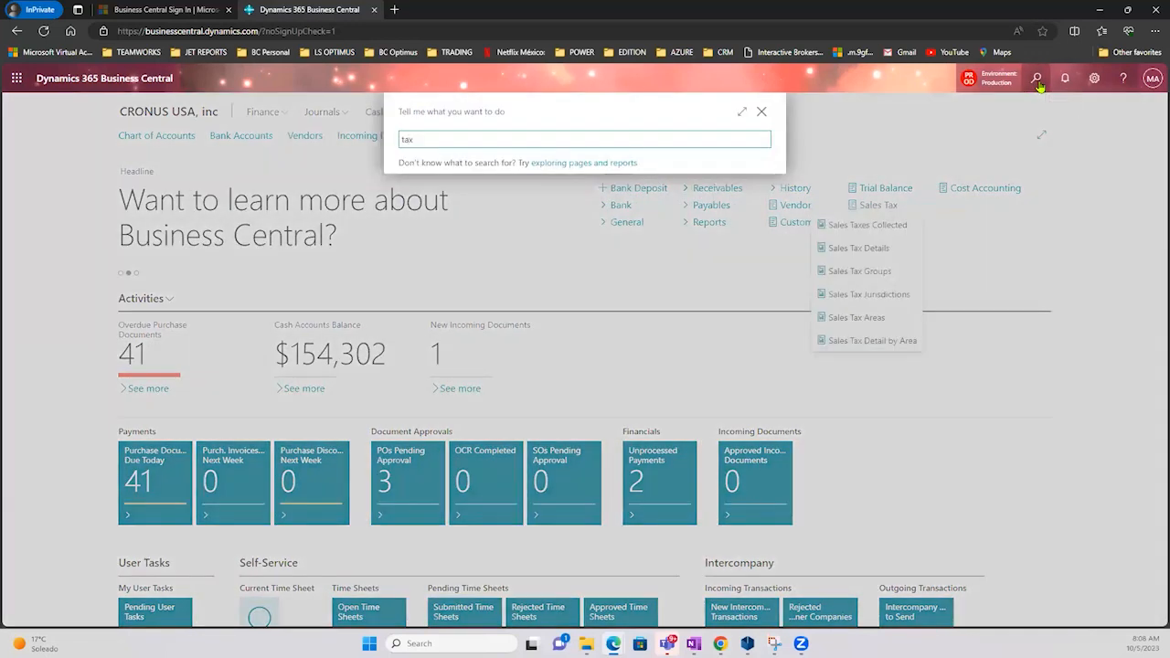
pyautogui.write(' juri')
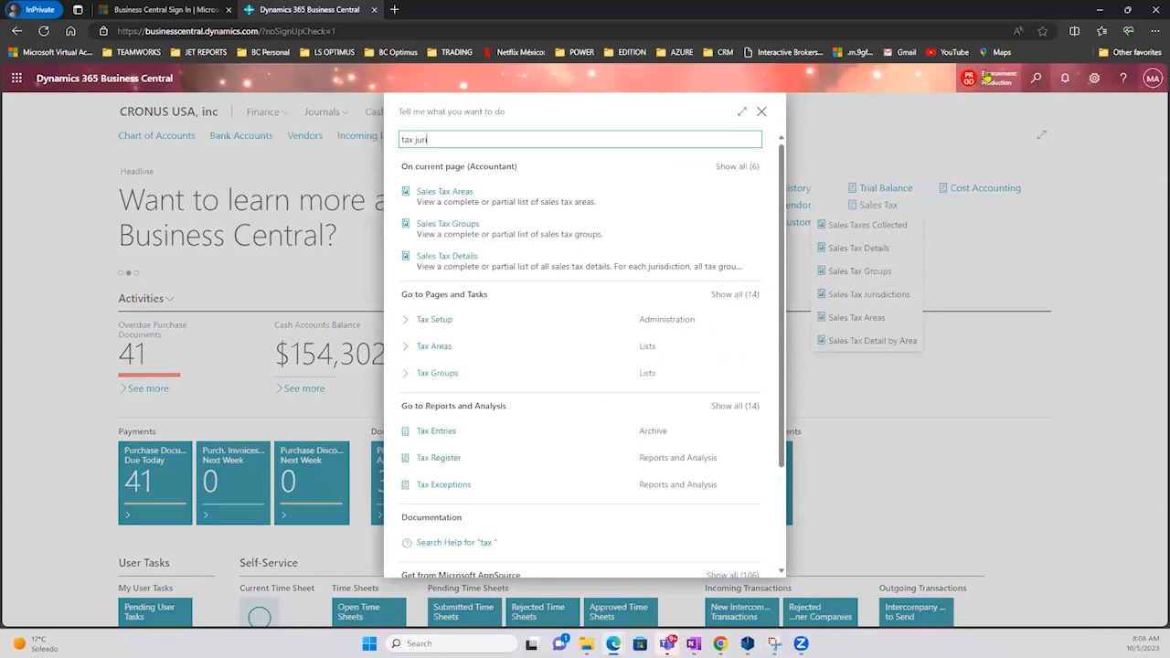
pyautogui.click(459, 321)
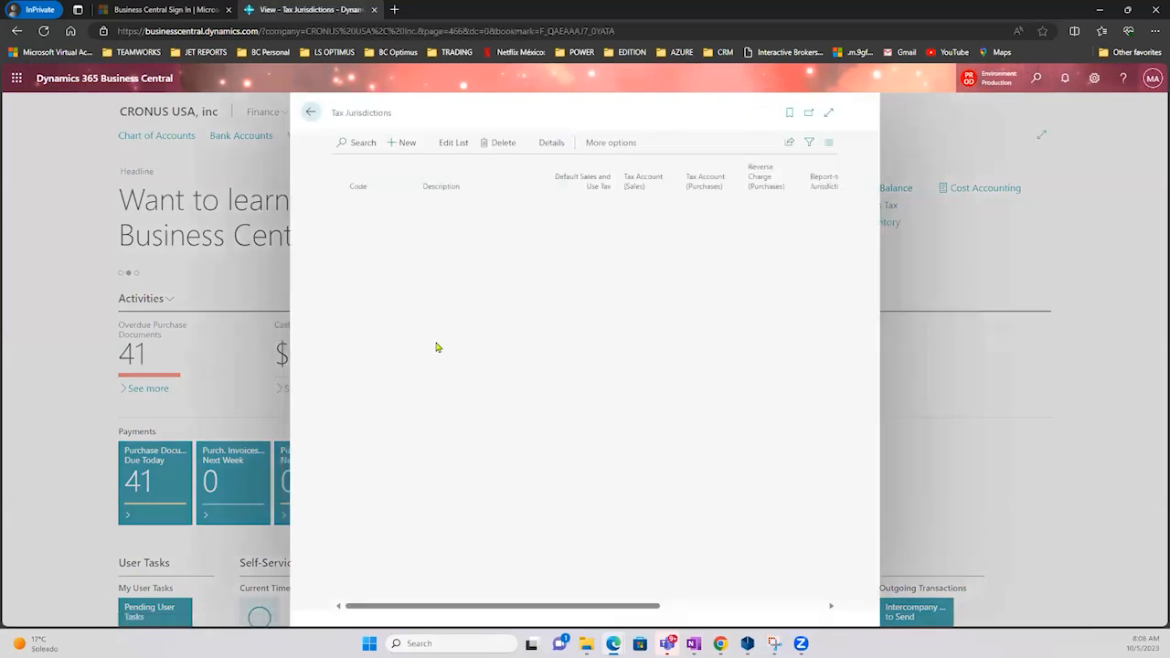
pyautogui.click(828, 112)
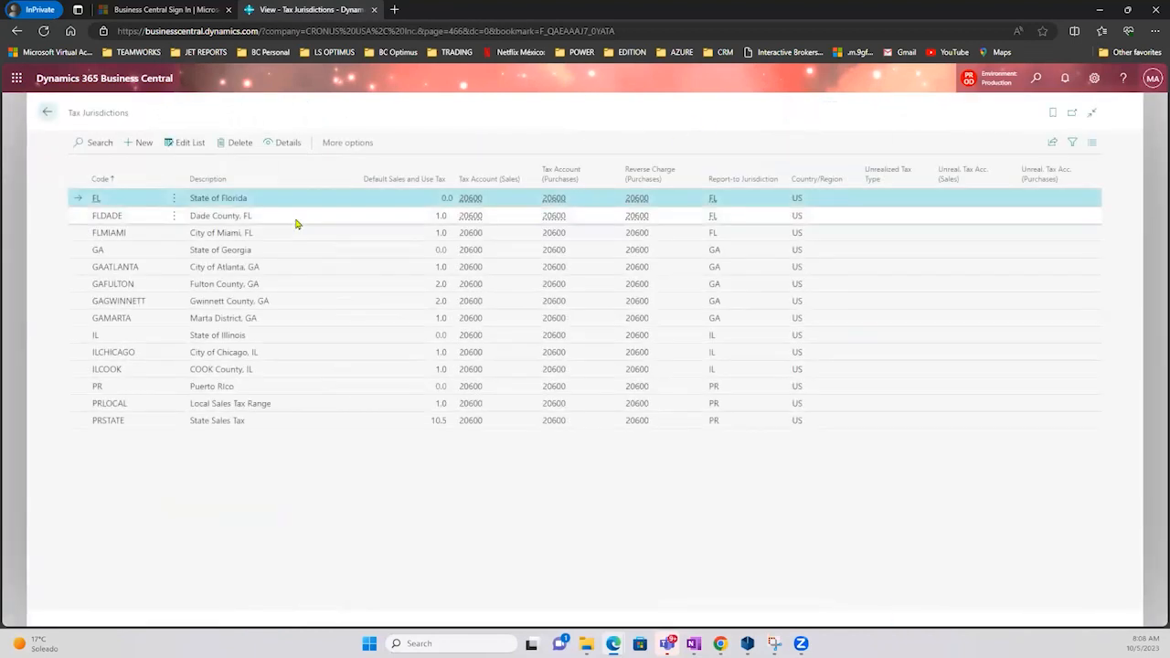
# - Look over the tax jurisdiction codes and descriptions, comparing the state, county and city entries
pyautogui.moveTo(130, 114); pyautogui.dragTo(67, 117)
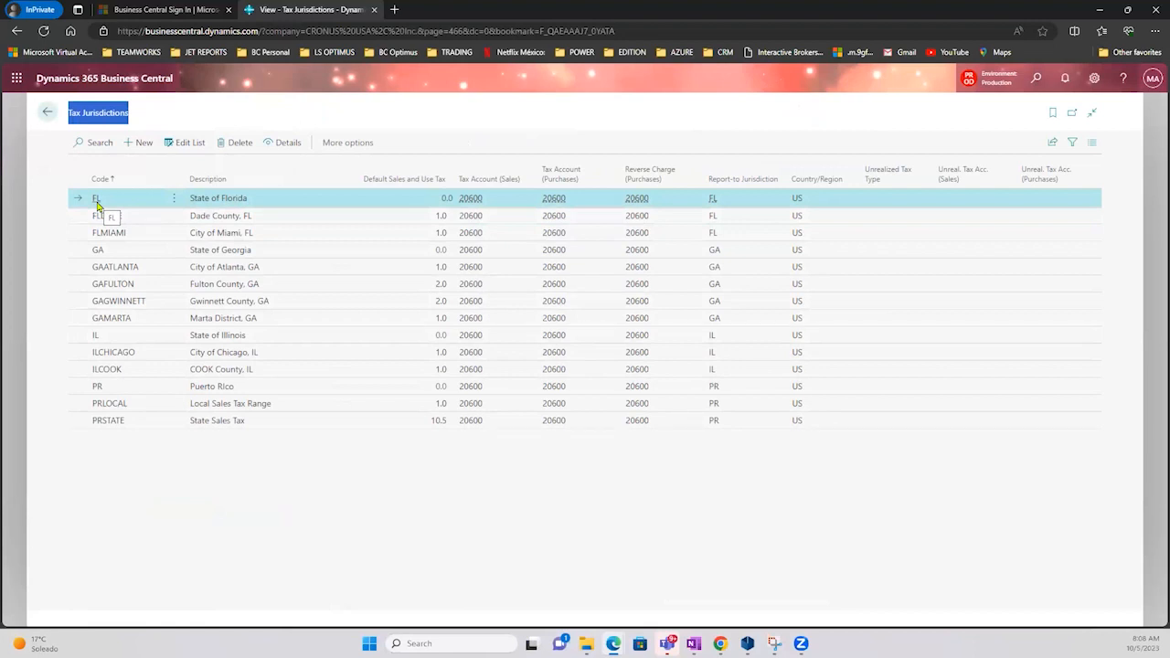
pyautogui.click(123, 356)
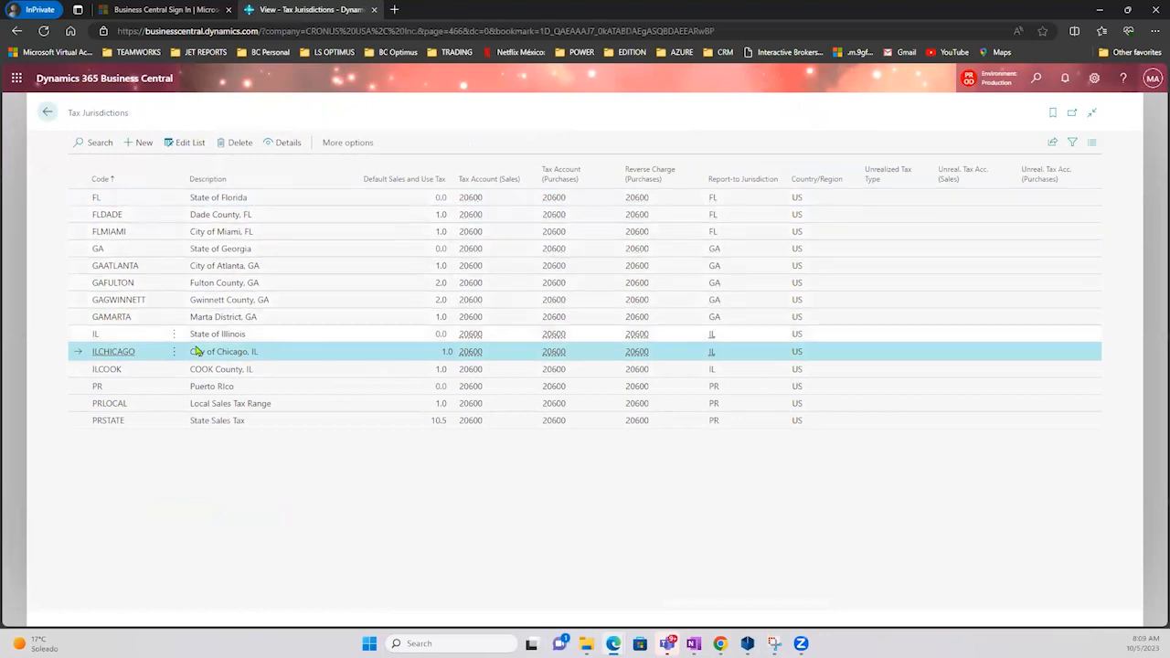
pyautogui.click(143, 199)
pyautogui.click(197, 218)
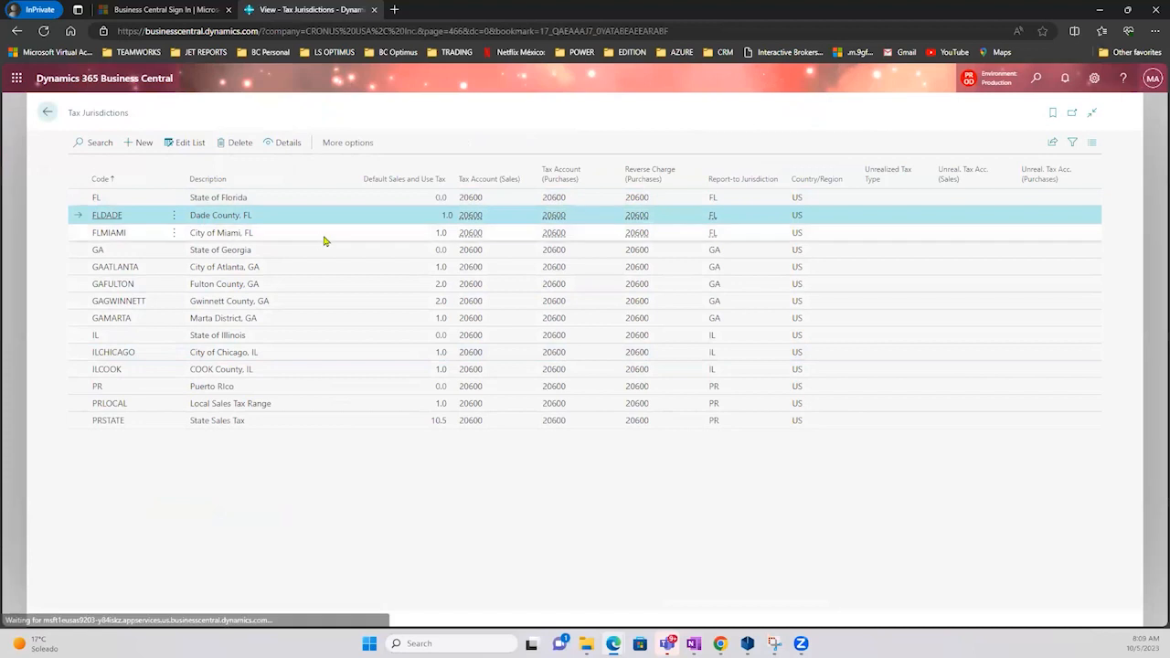
pyautogui.click(317, 247)
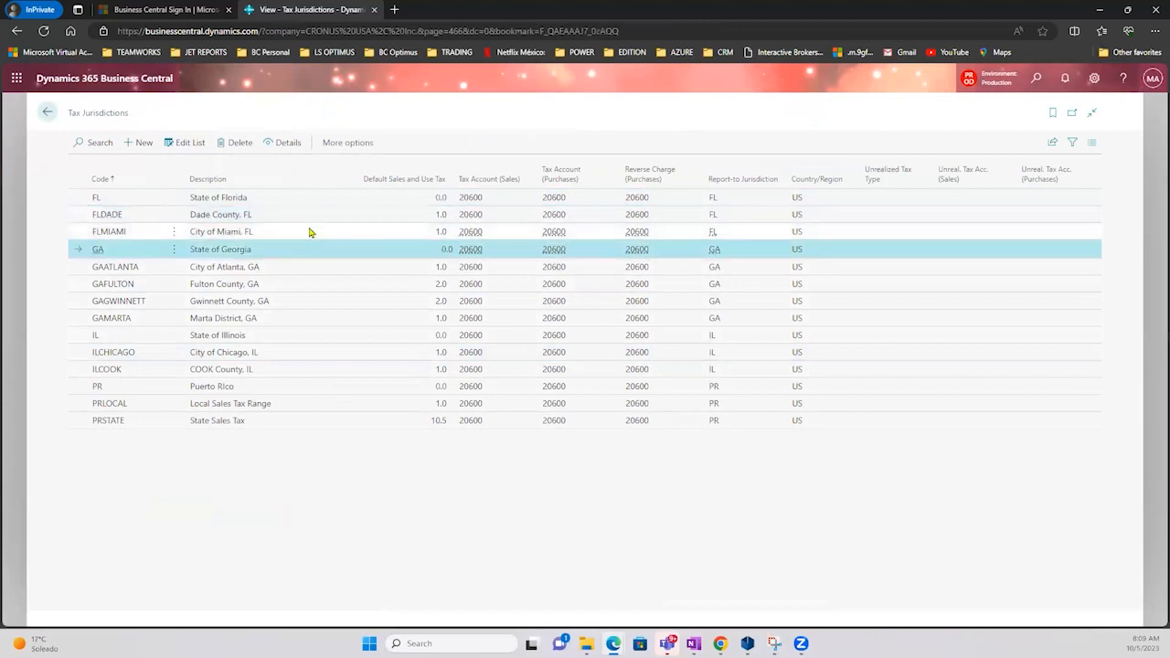
pyautogui.click(309, 232)
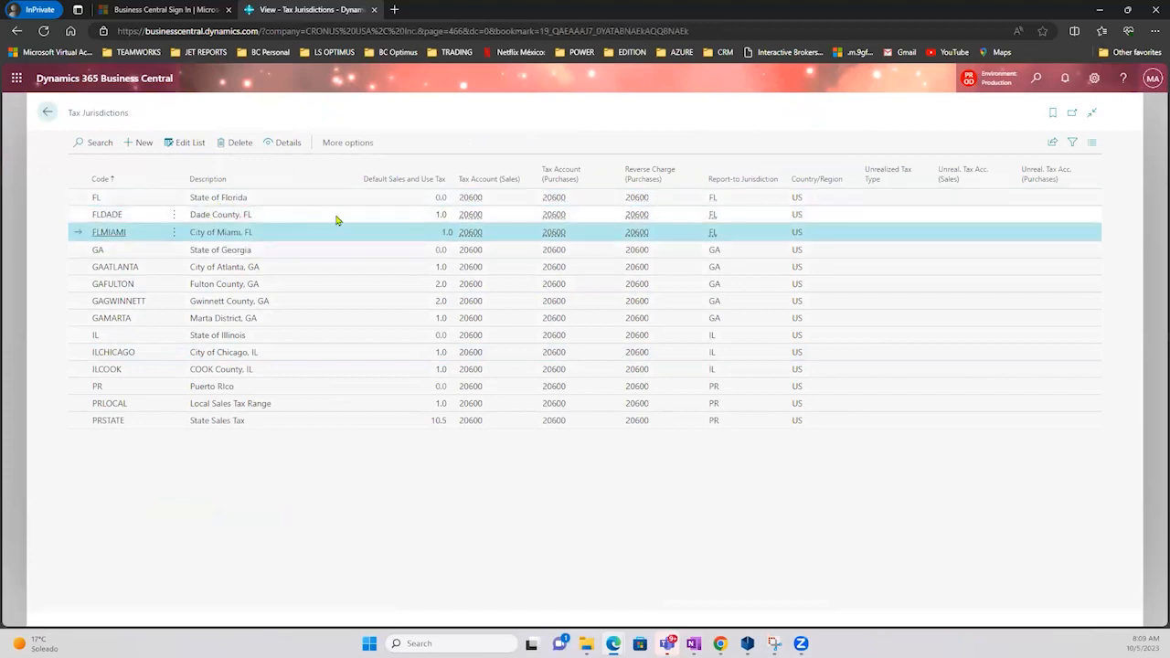
# - Check the Default Sales and Use Tax rates of the Dade County and City of Miami jurisdictions
pyautogui.click(429, 219)
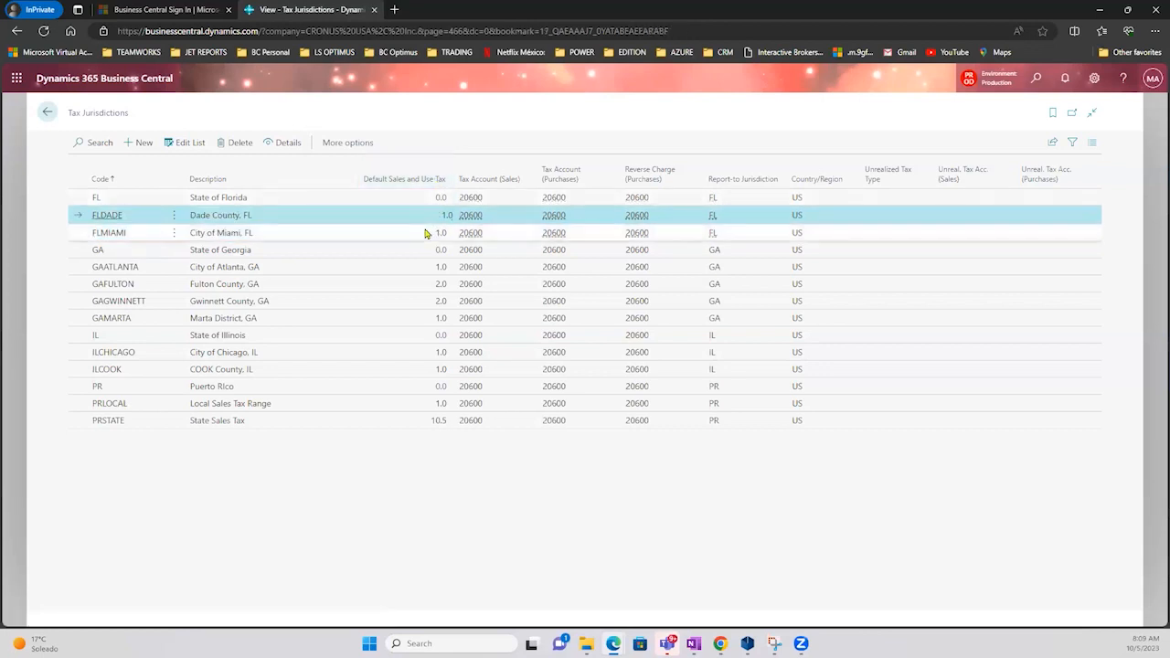
pyautogui.click(359, 231)
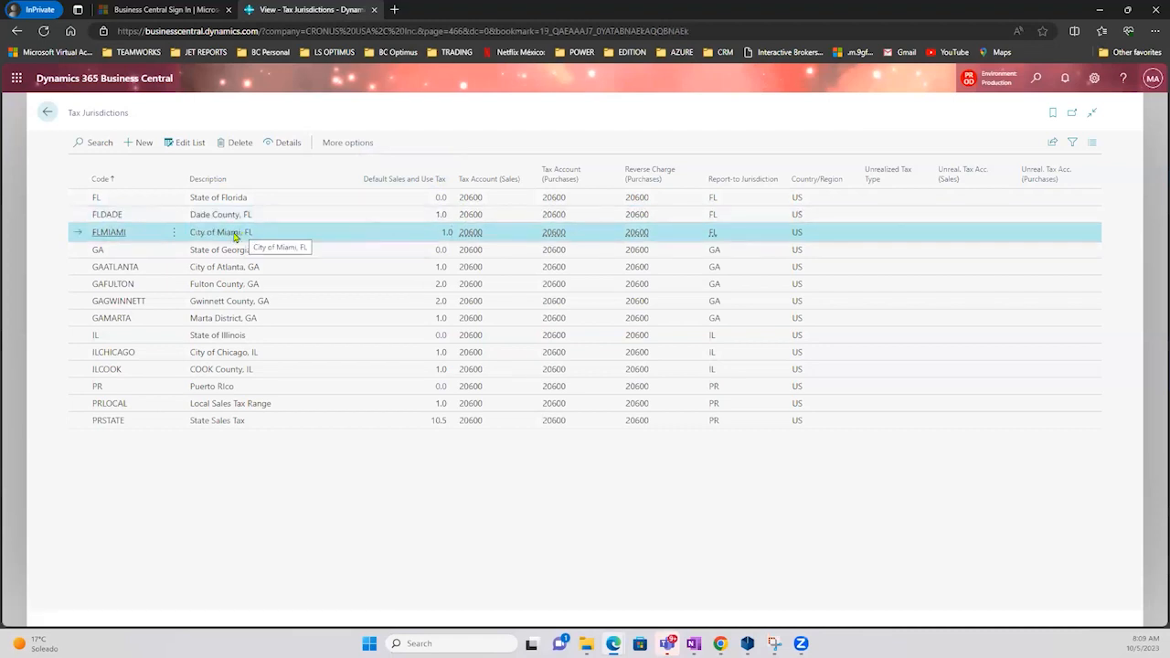
pyautogui.click(257, 217)
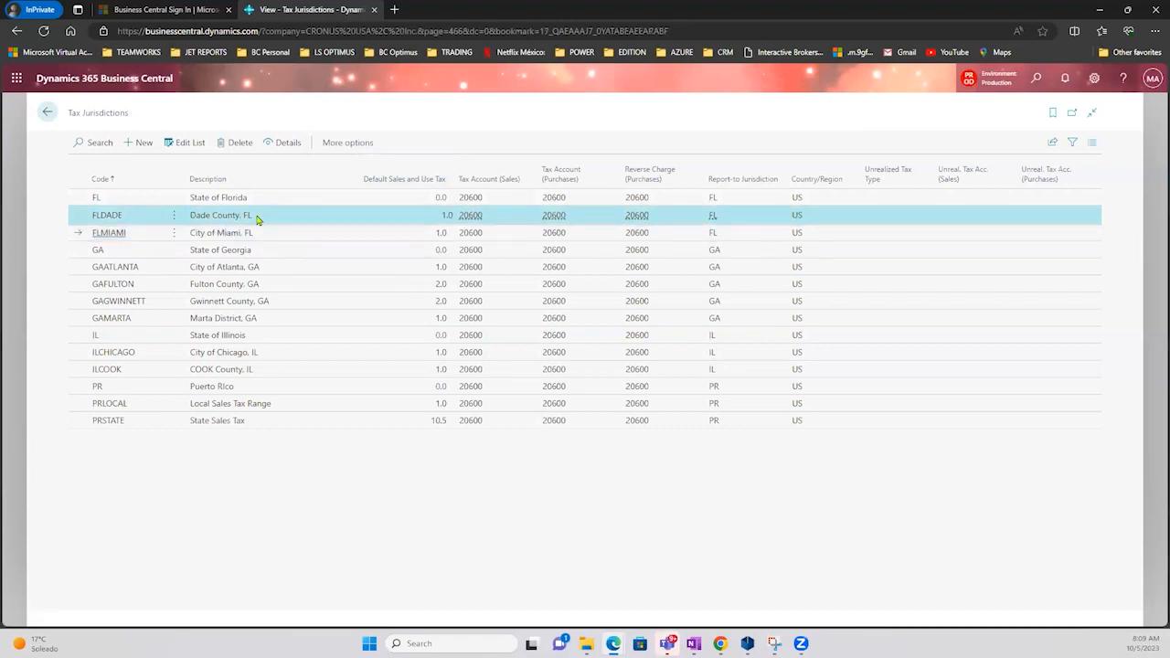
# - Select the FL, FLDADE and FLMIAMI jurisdictions together and check the Report-to Jurisdiction on the Dade County line
pyautogui.click(423, 236)
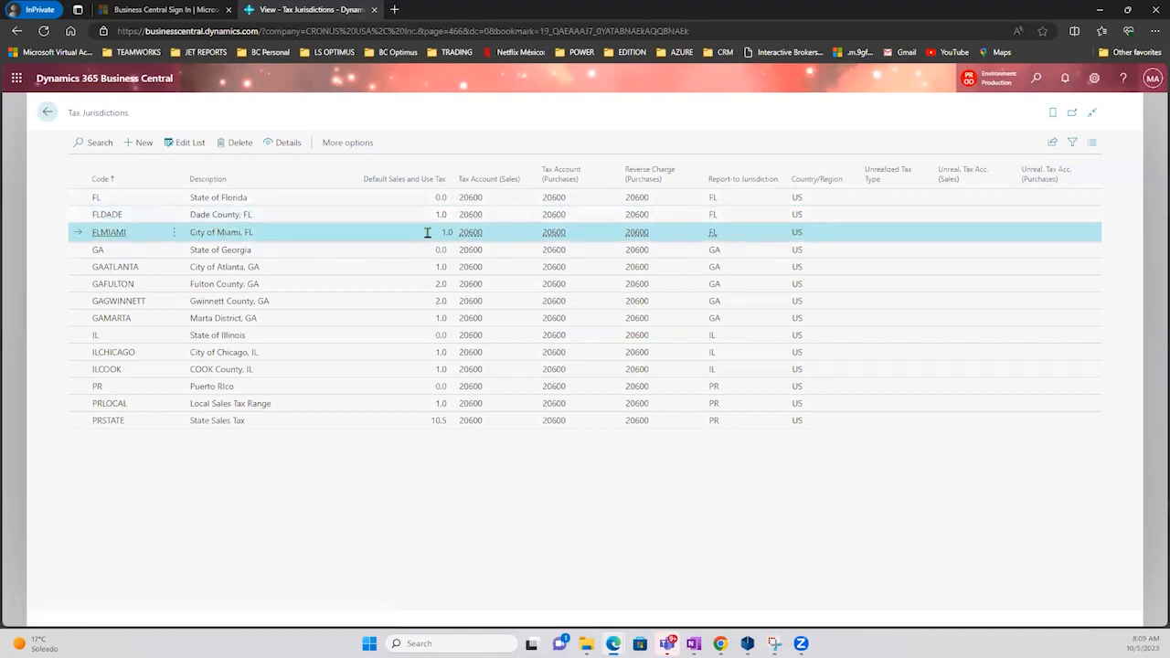
pyautogui.keyDown('shift'); pyautogui.click(359, 213); pyautogui.keyUp('shift')
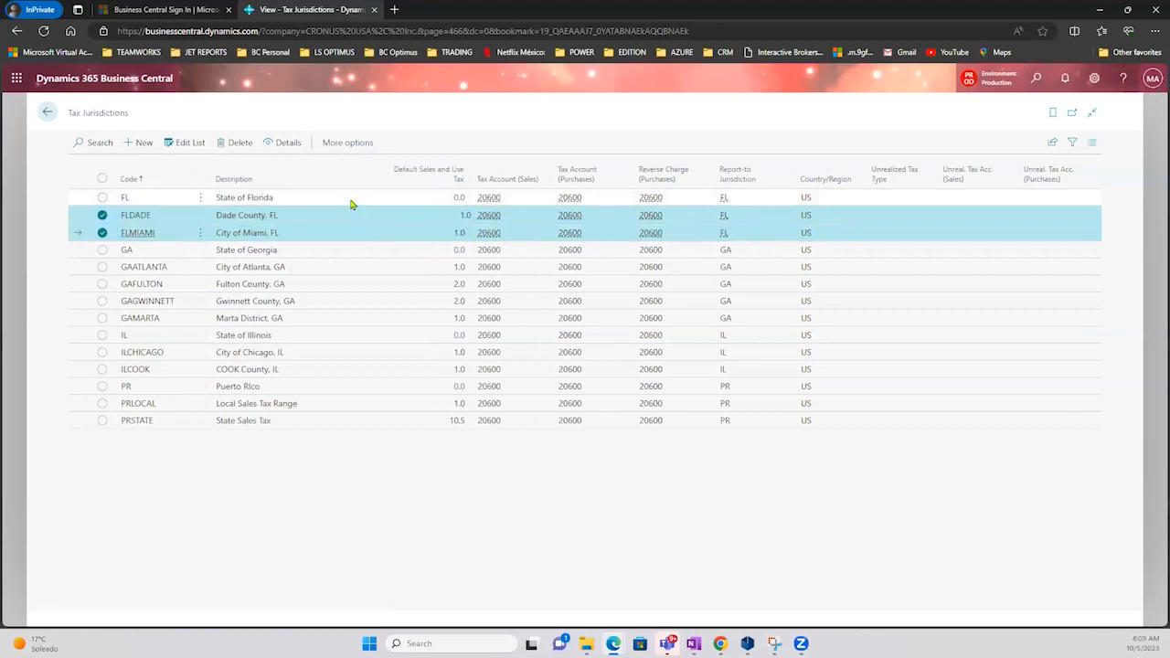
pyautogui.keyDown('shift'); pyautogui.click(345, 202); pyautogui.keyUp('shift')
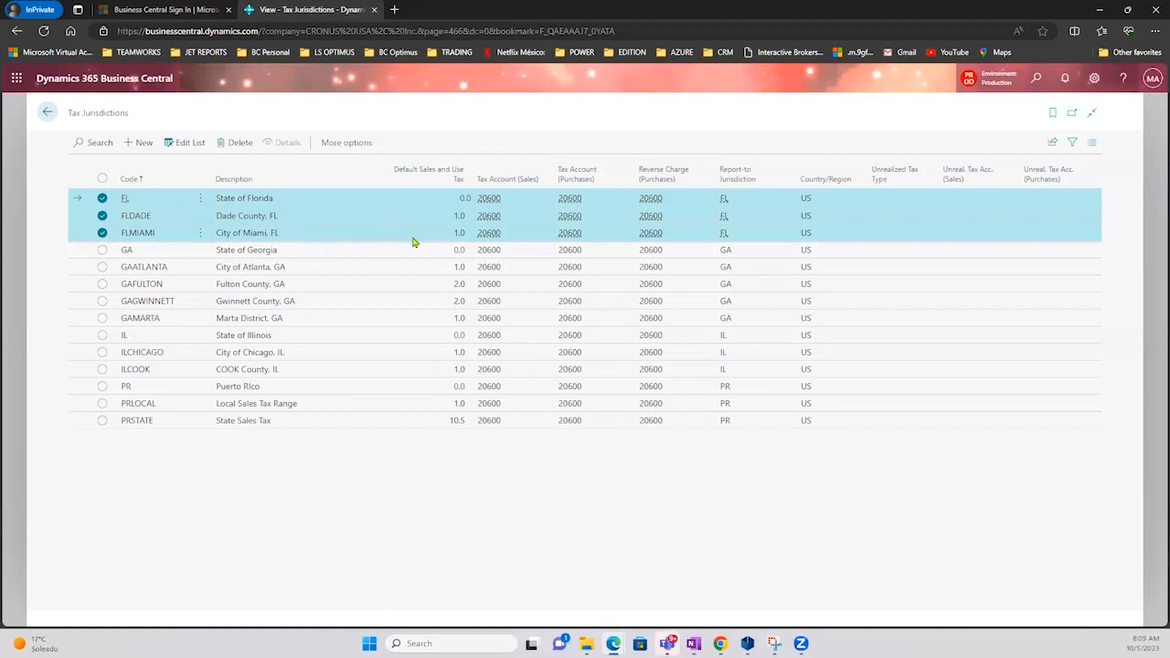
pyautogui.click(745, 219)
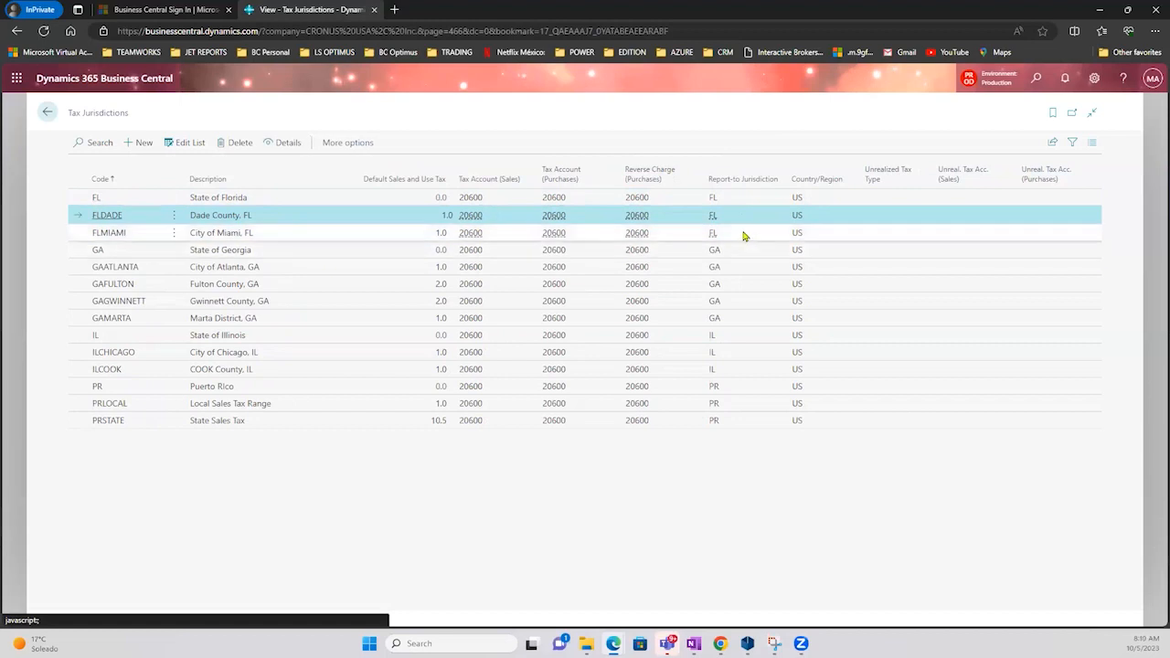
# - Leave the Tax Jurisdictions list, search for "tax areas", open the Tax Areas list and expand it to full width
pyautogui.keyDown('shift'); pyautogui.click(742, 236); pyautogui.keyUp('shift')
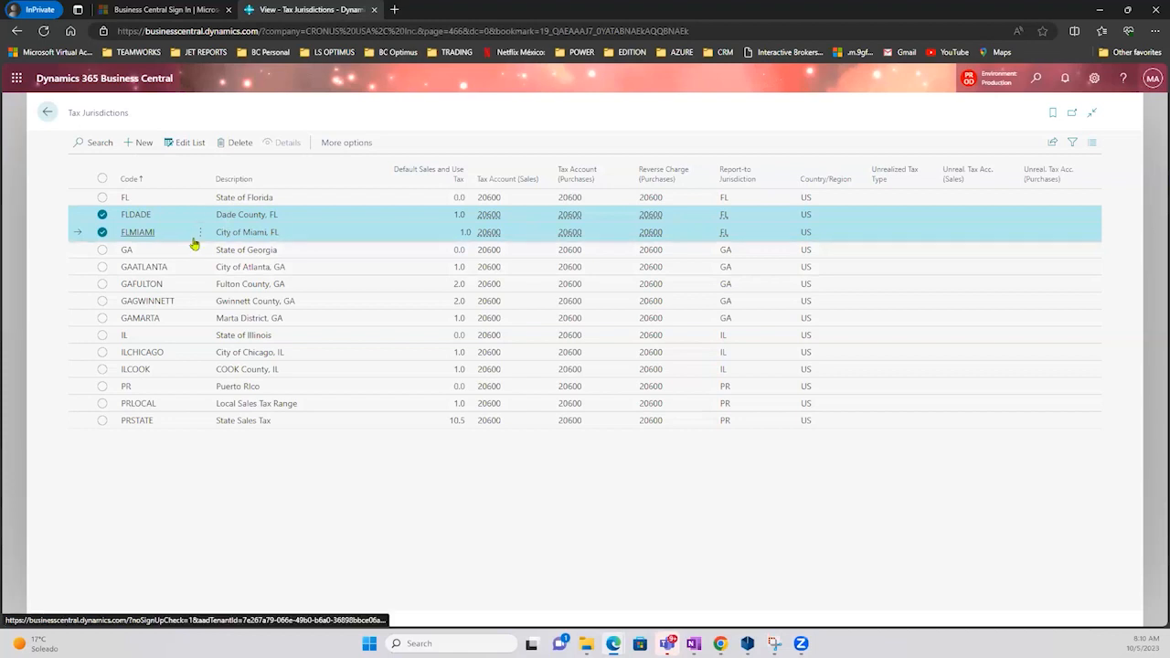
pyautogui.click(45, 111)
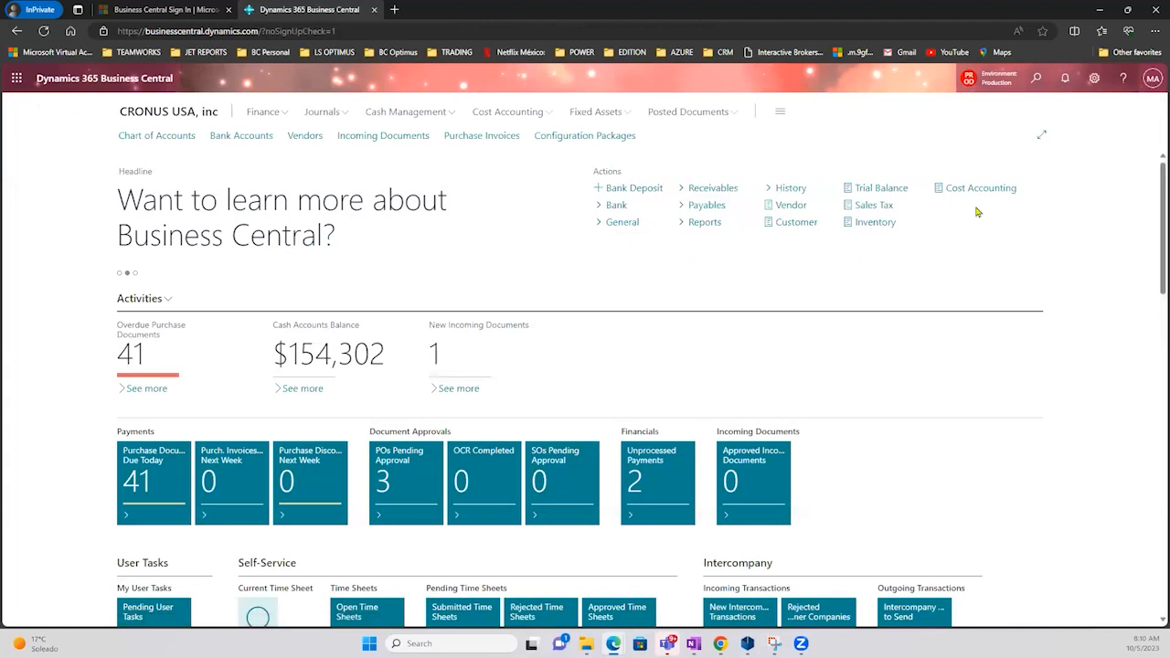
pyautogui.click(1037, 80)
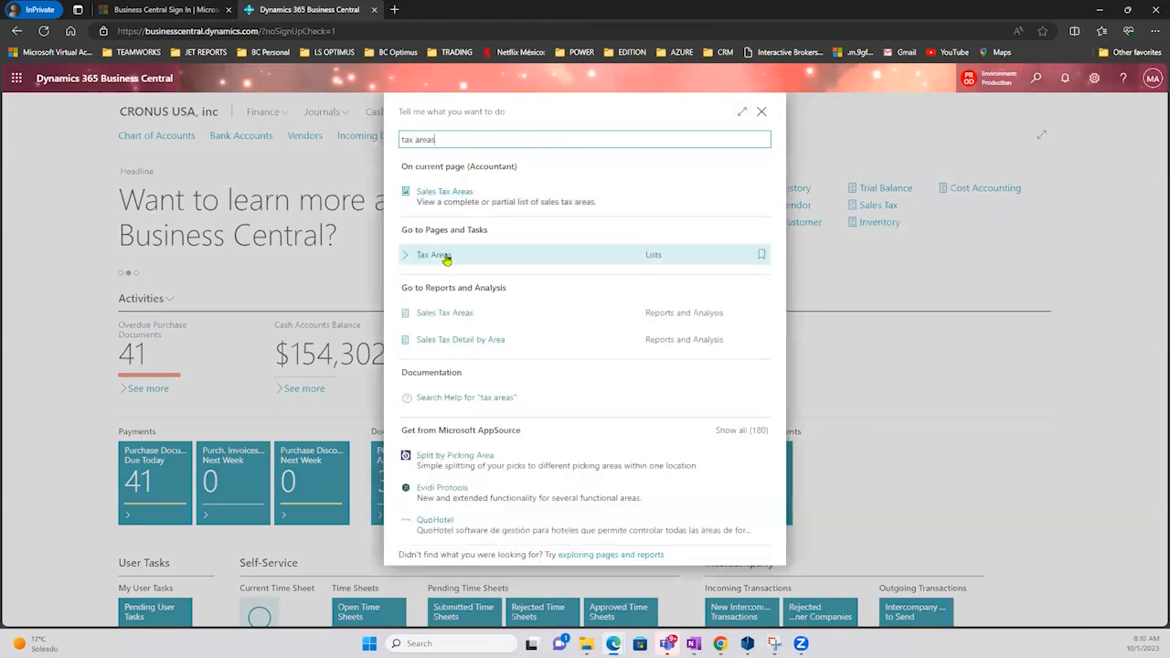
pyautogui.click(442, 259)
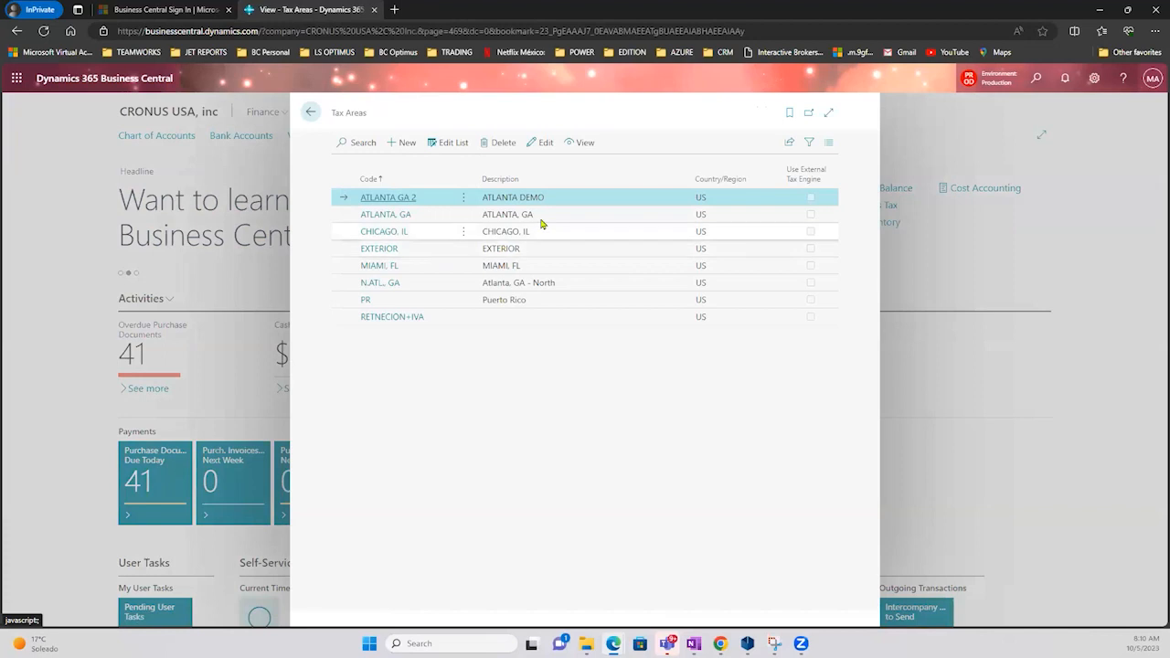
pyautogui.click(825, 114)
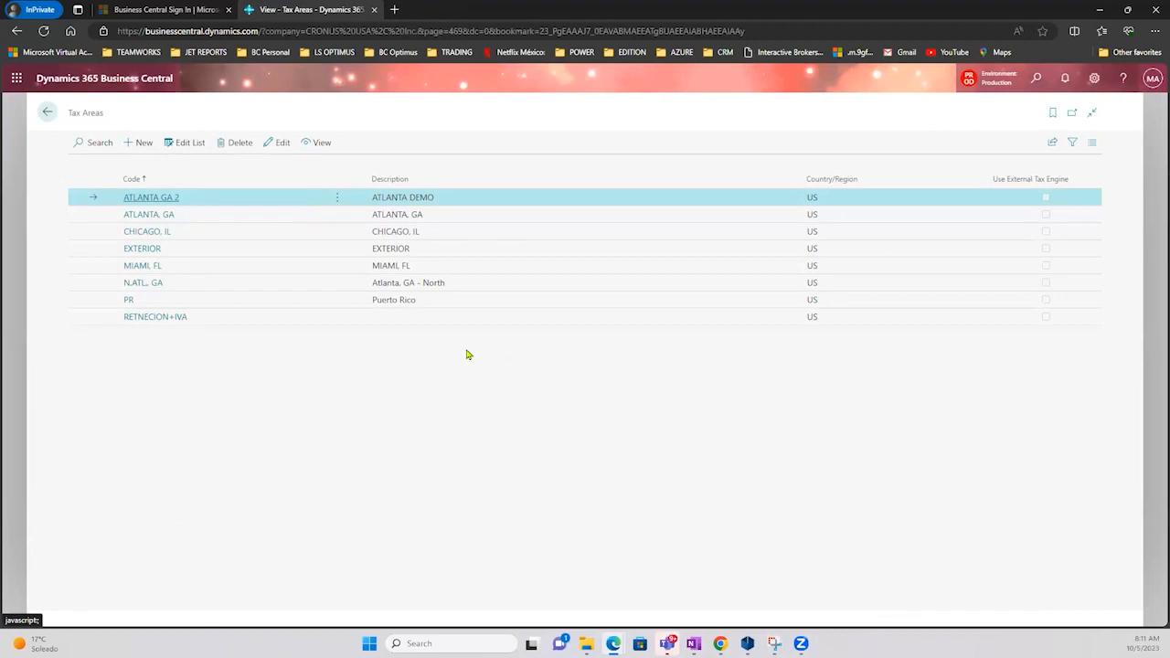
# - Compare the two Atlanta entries in the Tax Areas list and open the card of the ATLANTA, GA tax area
pyautogui.click(196, 214)
pyautogui.click(214, 198)
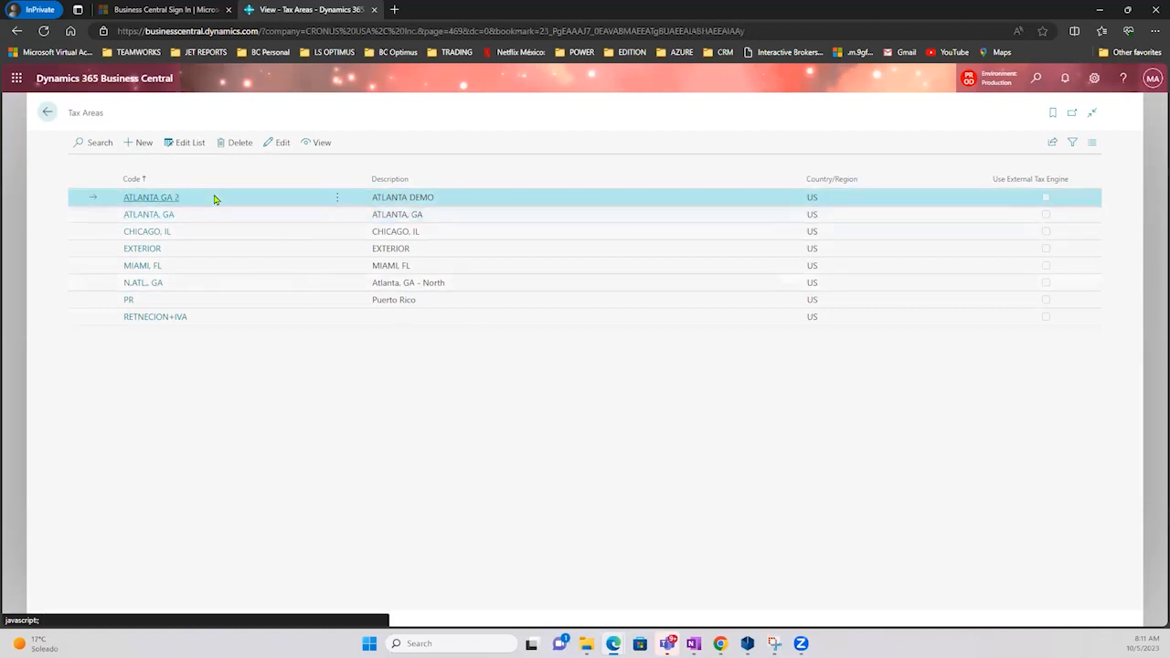
pyautogui.click(207, 216)
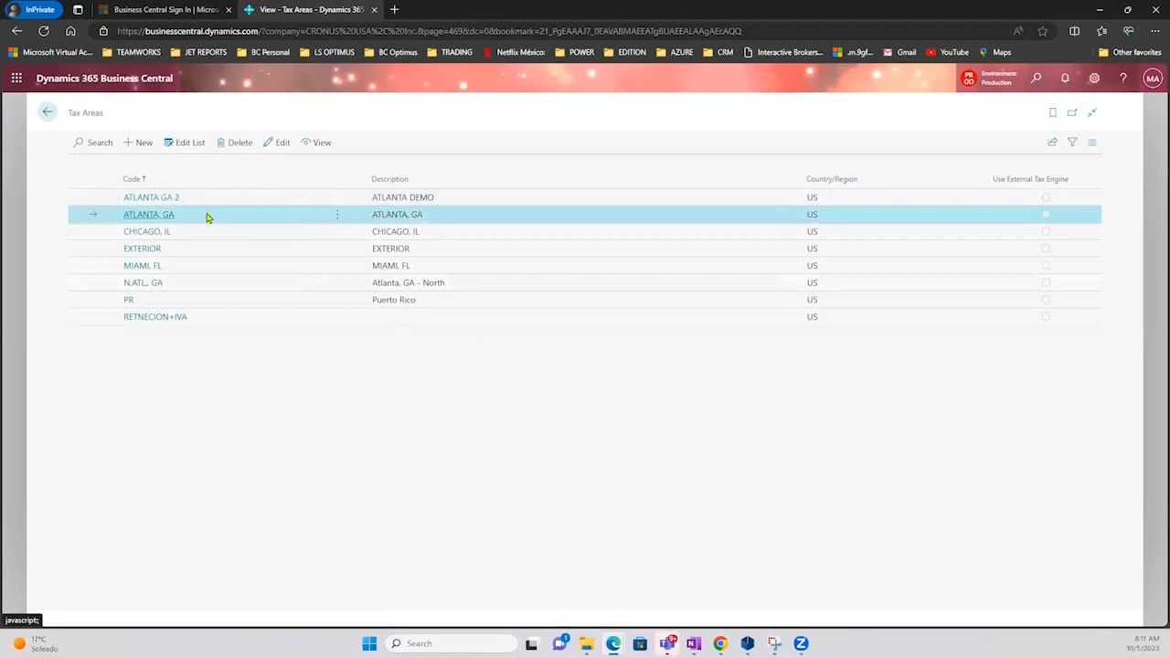
pyautogui.click(166, 221)
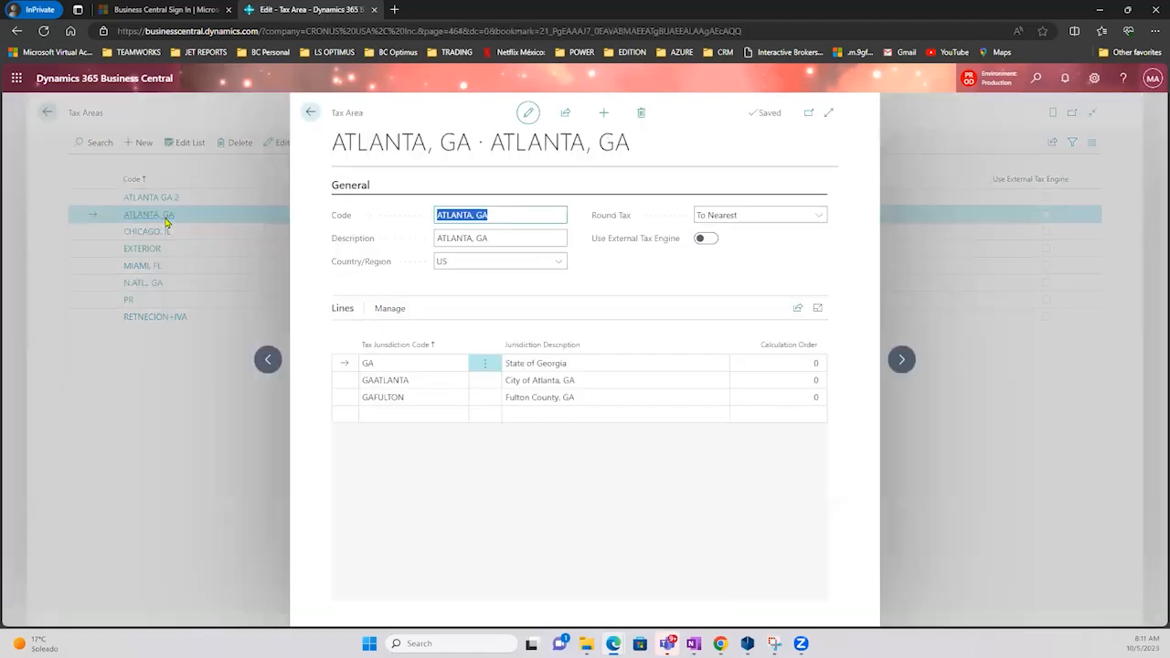
# - Examine the code and description of the Atlanta tax area and its state, city and county jurisdiction lines
pyautogui.moveTo(491, 219); pyautogui.dragTo(414, 223)
pyautogui.click(474, 236)
pyautogui.click(402, 362)
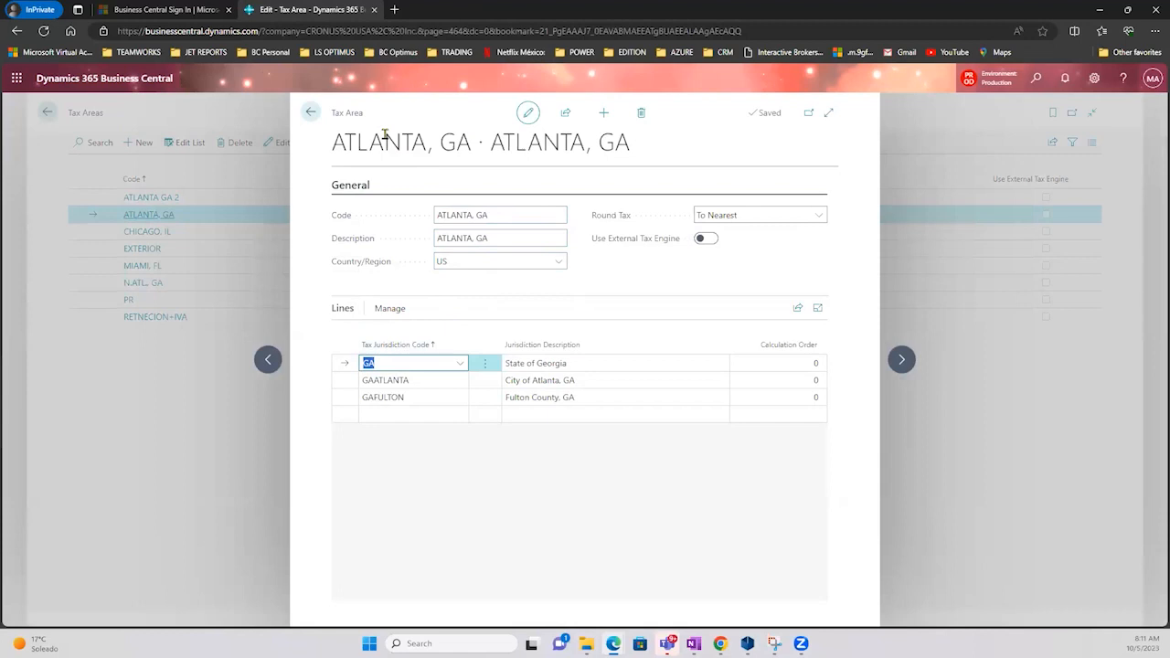
pyautogui.click(530, 365)
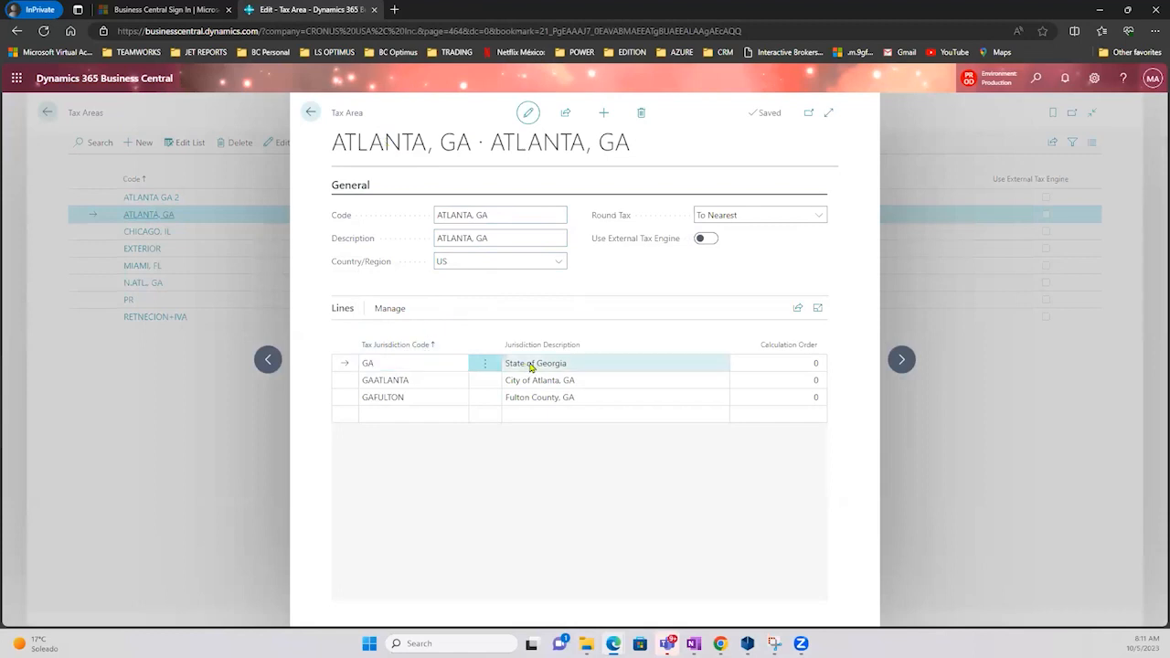
pyautogui.click(597, 384)
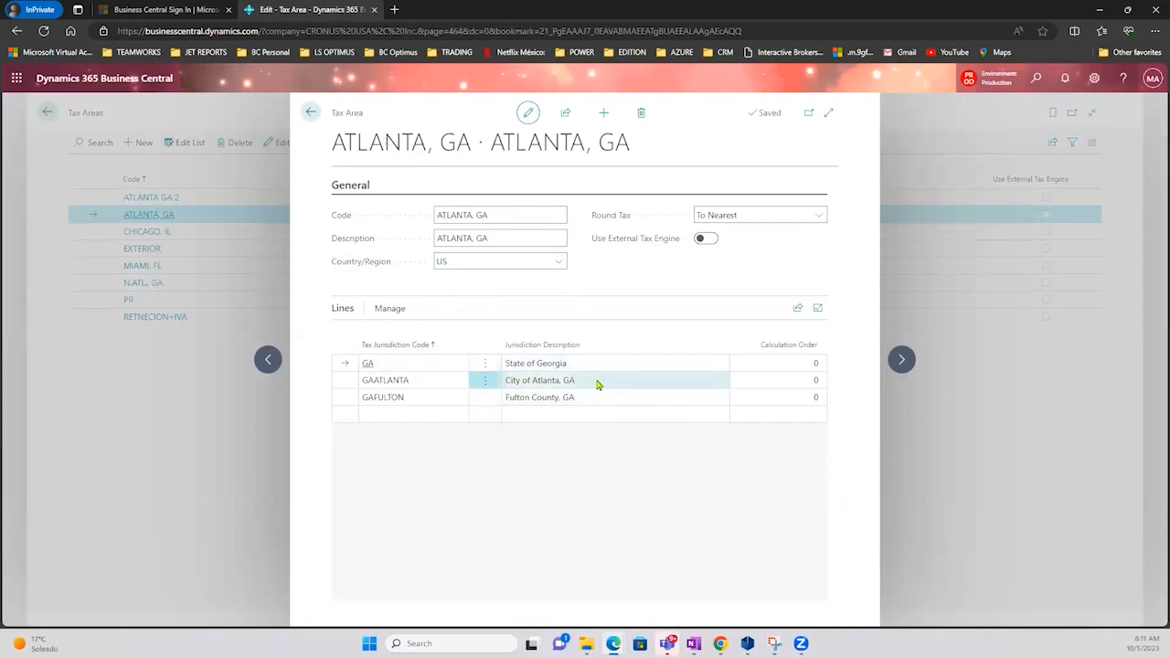
pyautogui.moveTo(595, 384); pyautogui.dragTo(508, 392)
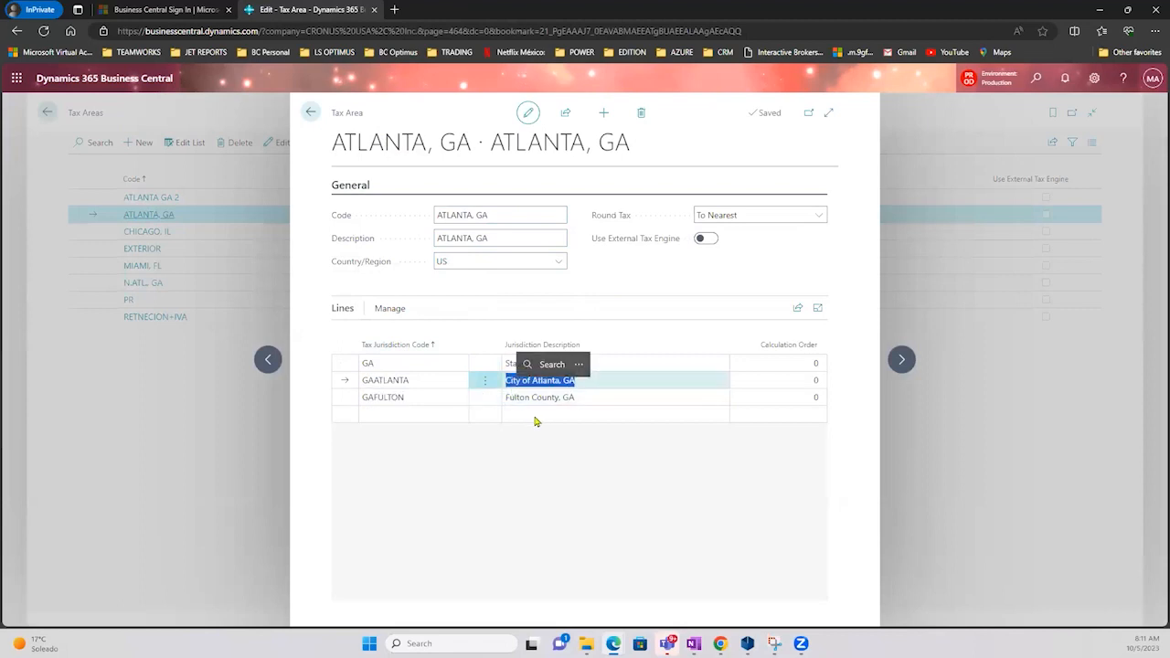
pyautogui.click(570, 398)
pyautogui.moveTo(589, 399); pyautogui.dragTo(514, 413)
pyautogui.click(555, 459)
# - Set the Calculation Order to 1 for GA, 2 for GAATLANTA and 3 for GAFULTON
pyautogui.click(805, 362)
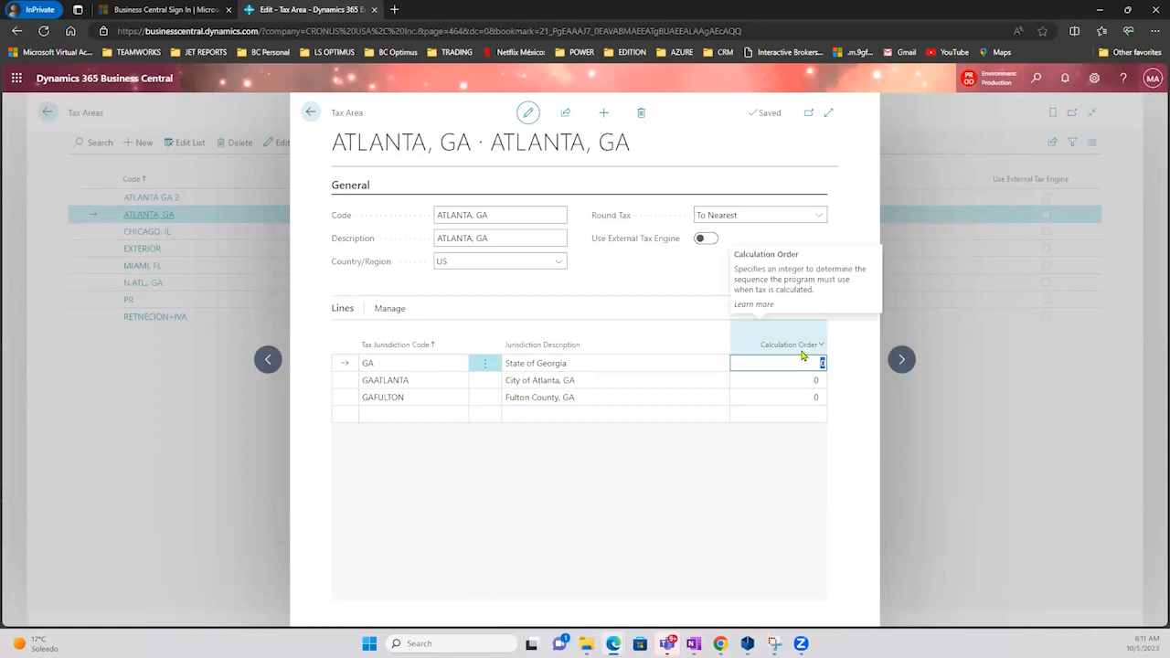
pyautogui.click(579, 363)
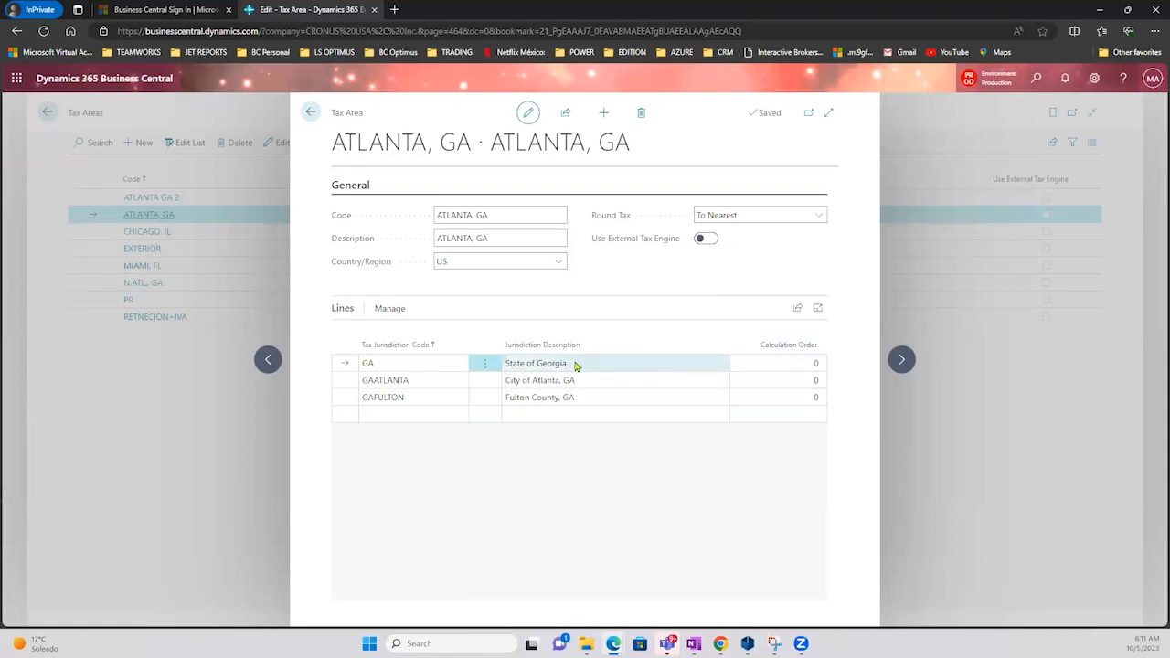
pyautogui.click(762, 384)
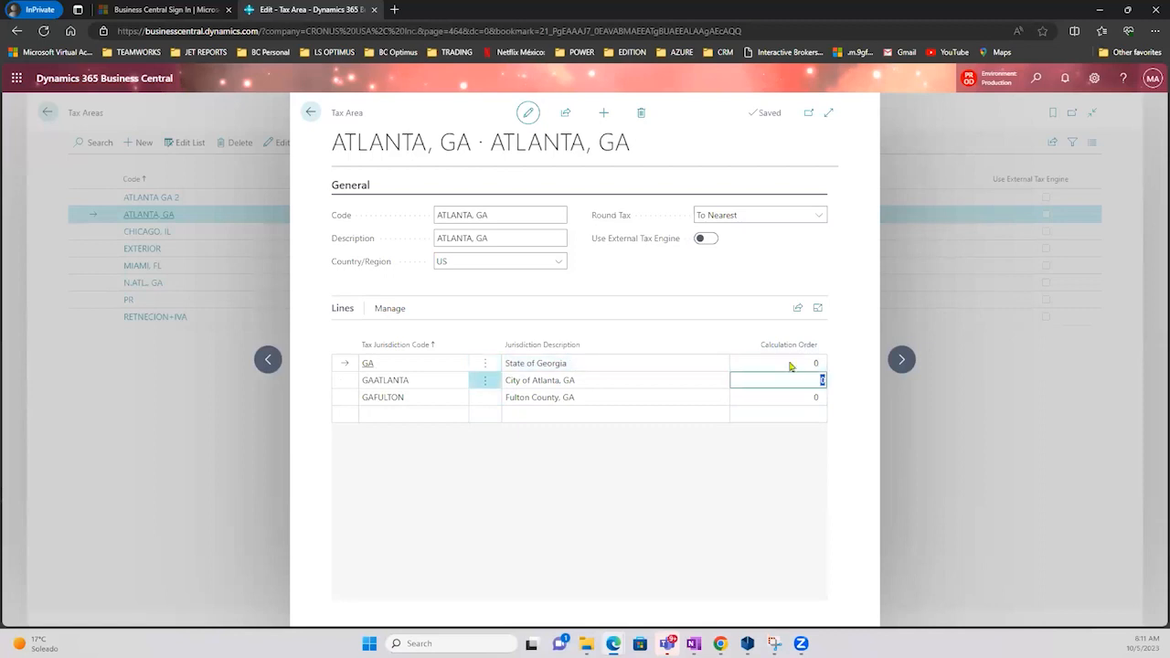
pyautogui.click(788, 355)
pyautogui.click(775, 366)
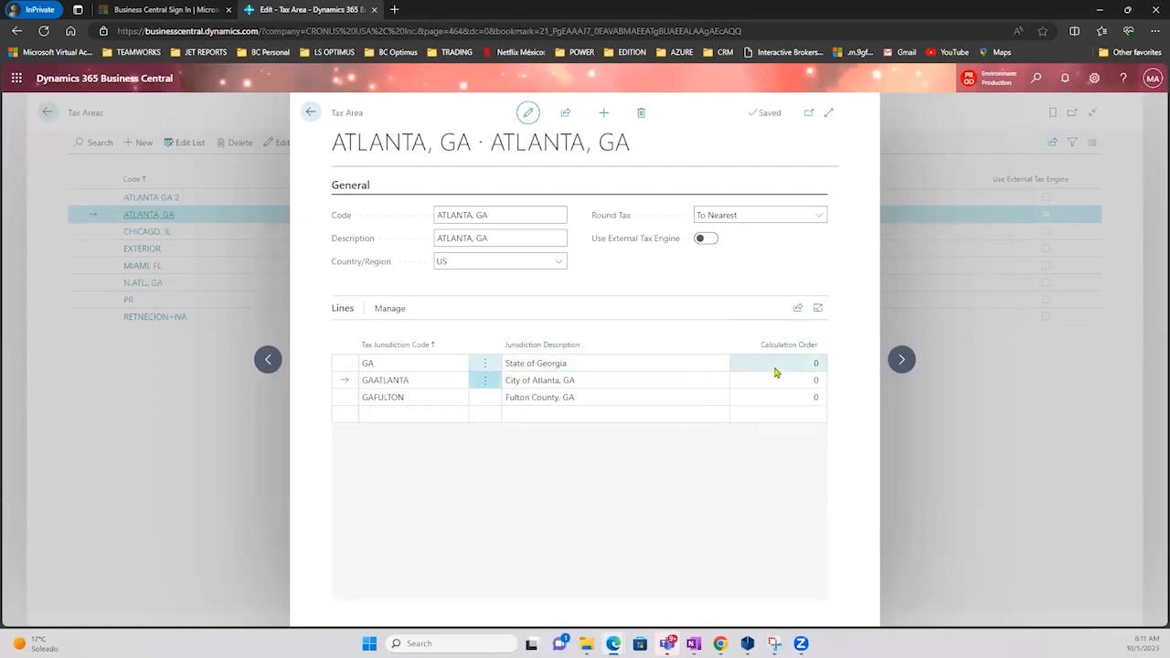
pyautogui.click(773, 367)
pyautogui.write('1')
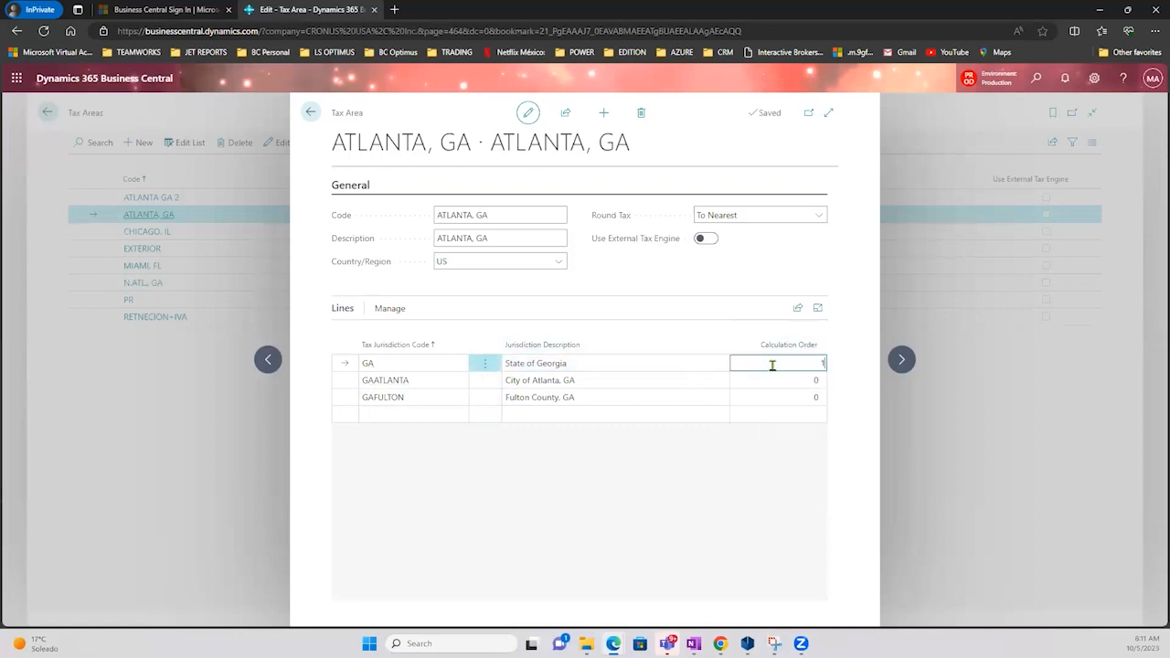
pyautogui.press('Return')
pyautogui.write('2')
pyautogui.press('Return')
pyautogui.write('3')
pyautogui.press('Up')
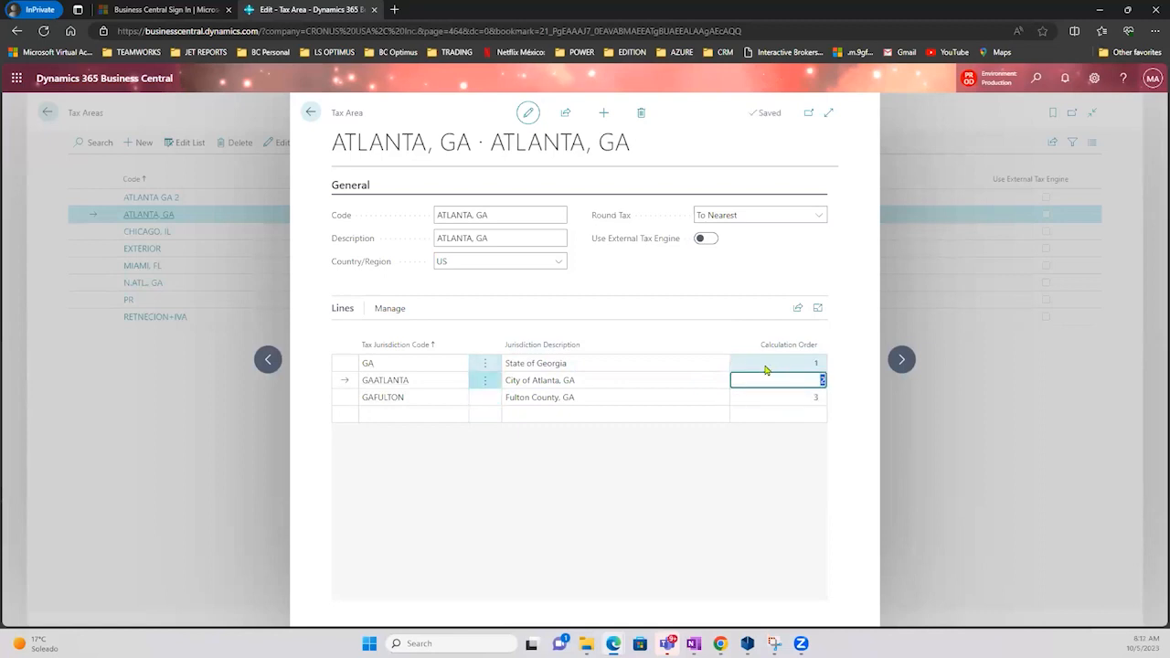
# - Go through the State of Georgia, City of Atlanta and Fulton County lines in their calculation order
pyautogui.click(642, 365)
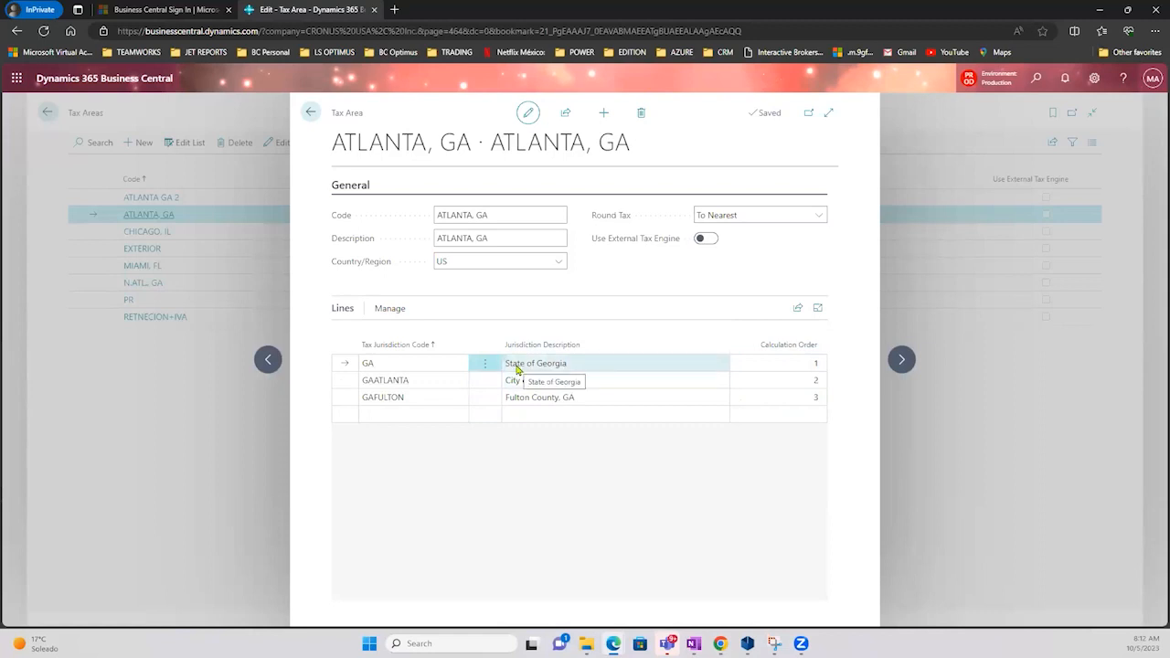
pyautogui.click(604, 387)
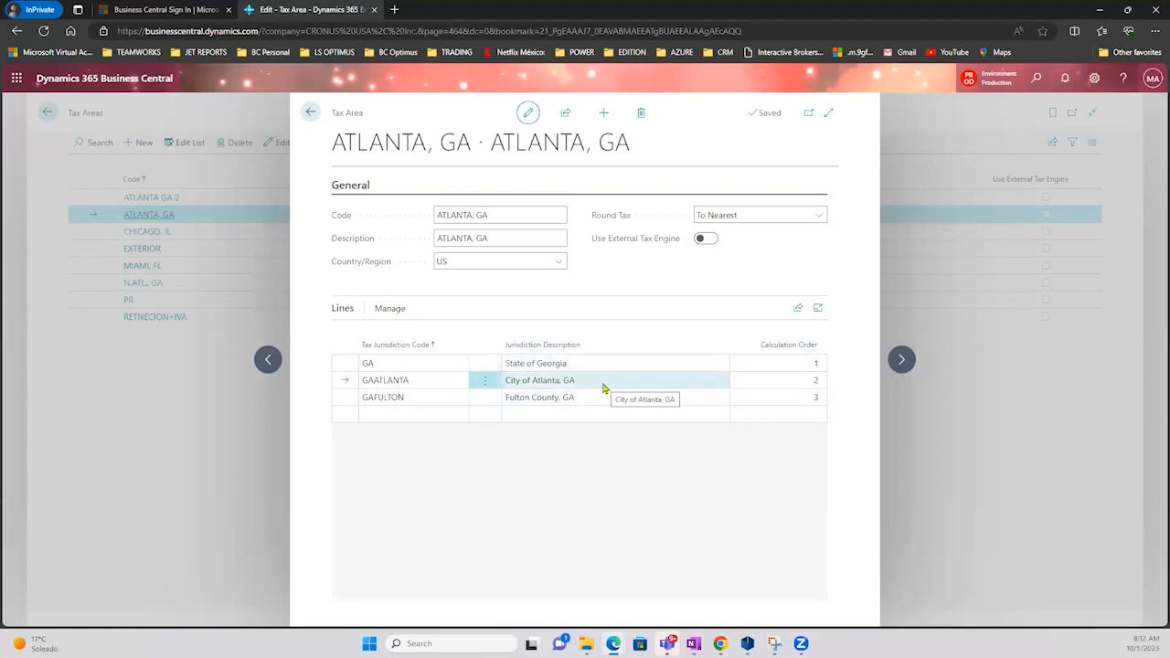
pyautogui.click(597, 400)
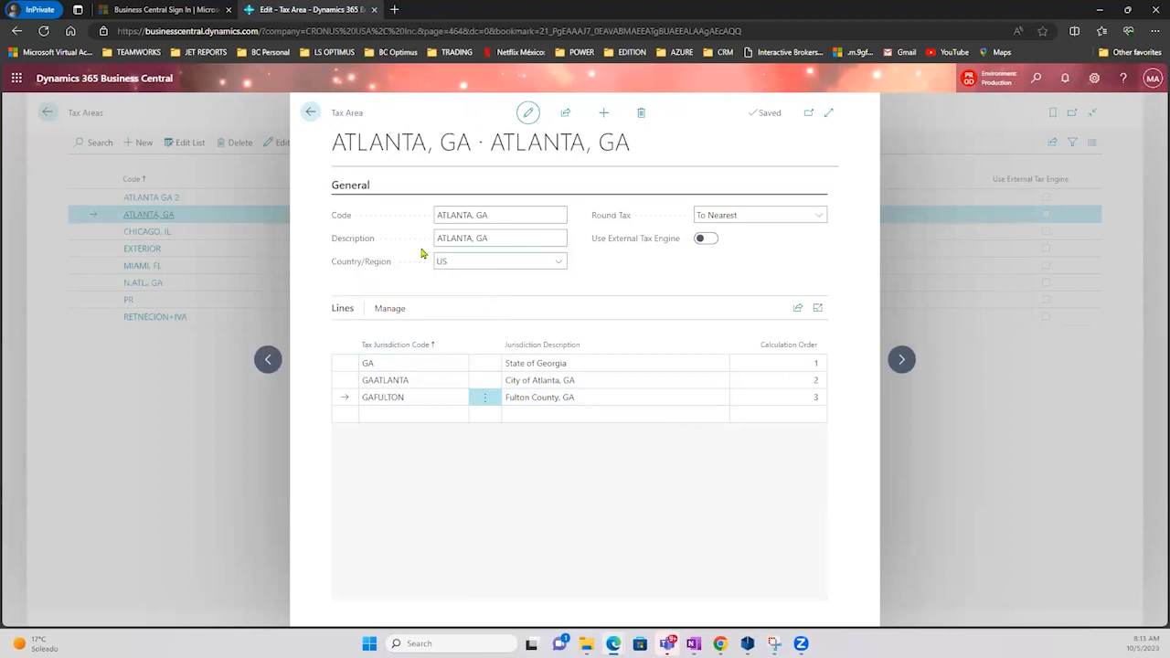
# - Close the Atlanta tax area card and the Tax Areas list, and open the page search
pyautogui.click(310, 113)
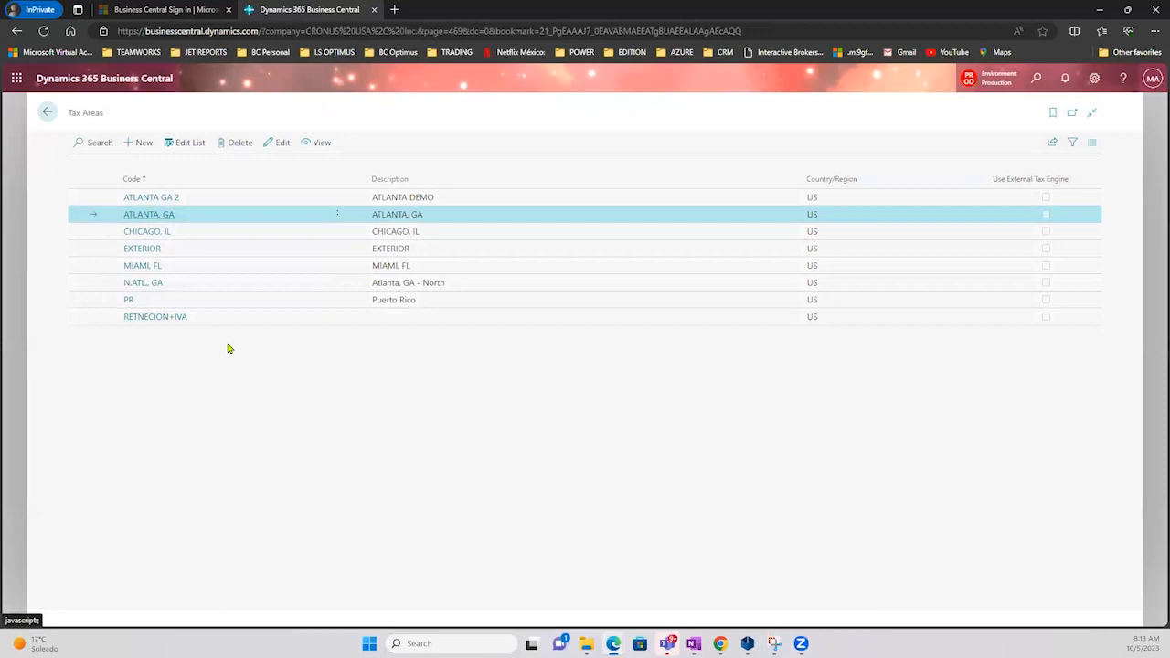
pyautogui.click(47, 112)
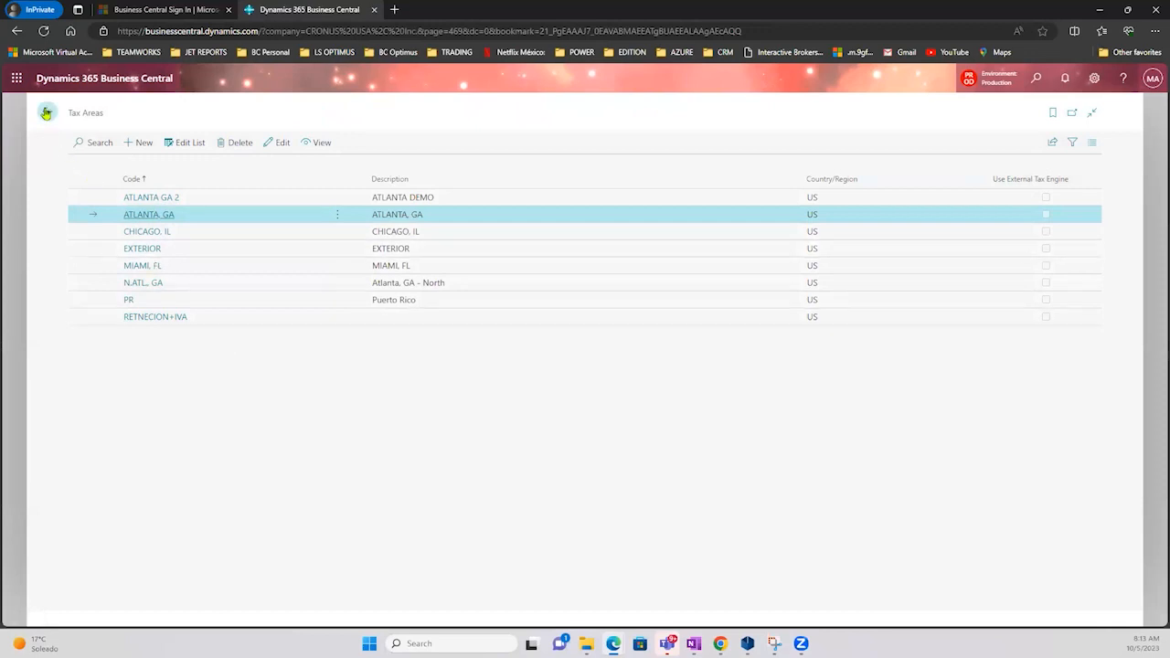
pyautogui.click(1032, 82)
pyautogui.write('tax')
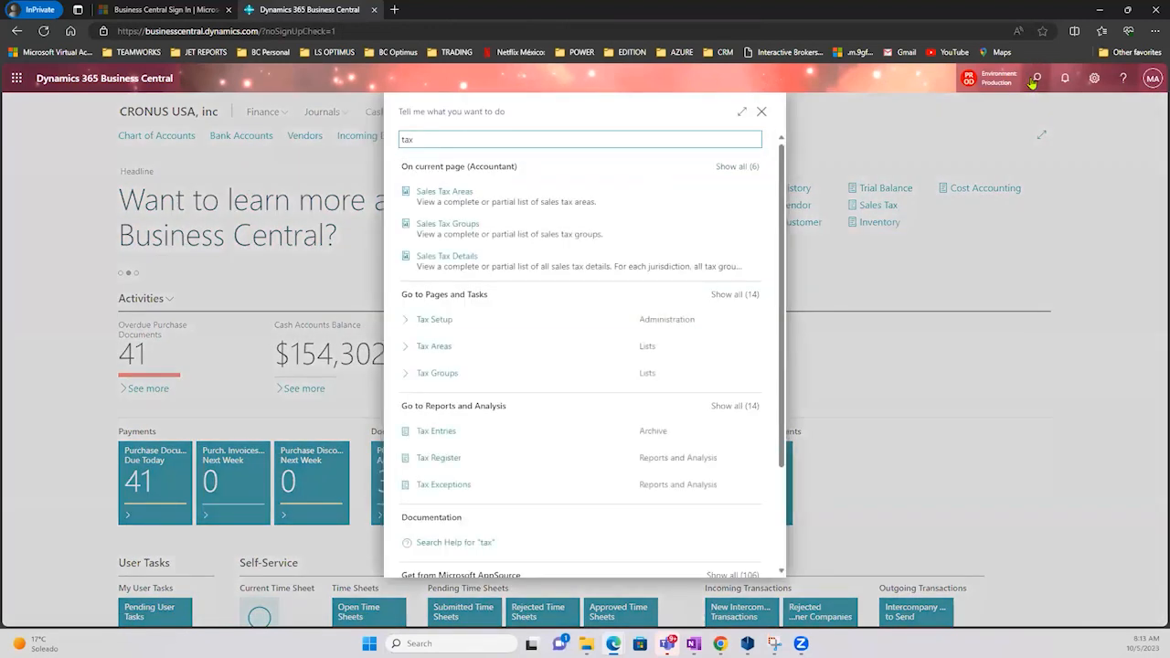
pyautogui.press('BackSpace')
pyautogui.press('BackSpace')
pyautogui.press('BackSpace')
pyautogui.press('BackSpace')
# - Search for "item", open the Items list, and open the card of item 1043, Coca Cola 400 ml bottle
pyautogui.write('item')
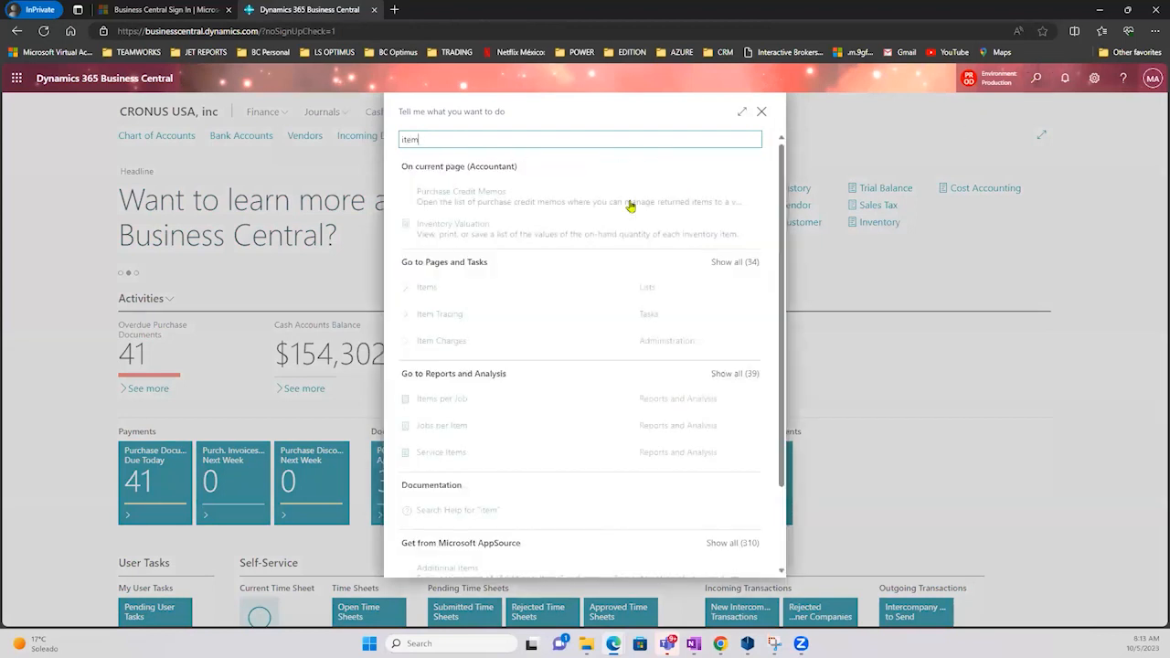
pyautogui.click(485, 286)
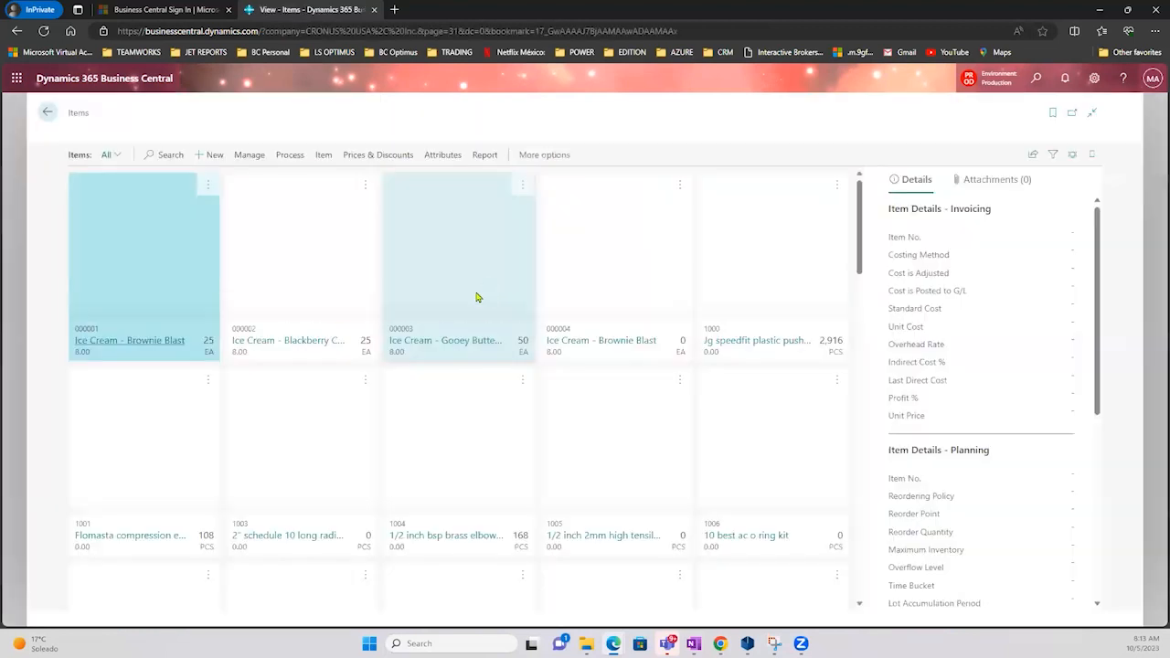
pyautogui.scroll(-12, 220, 280)
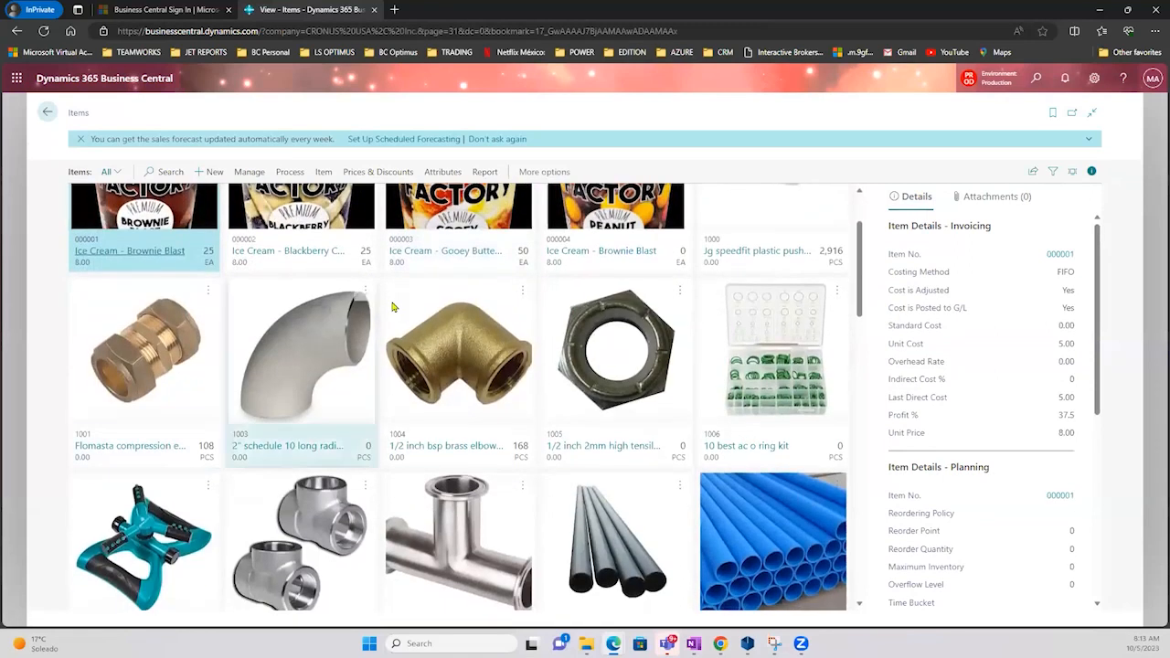
pyautogui.scroll(-1, 367, 294)
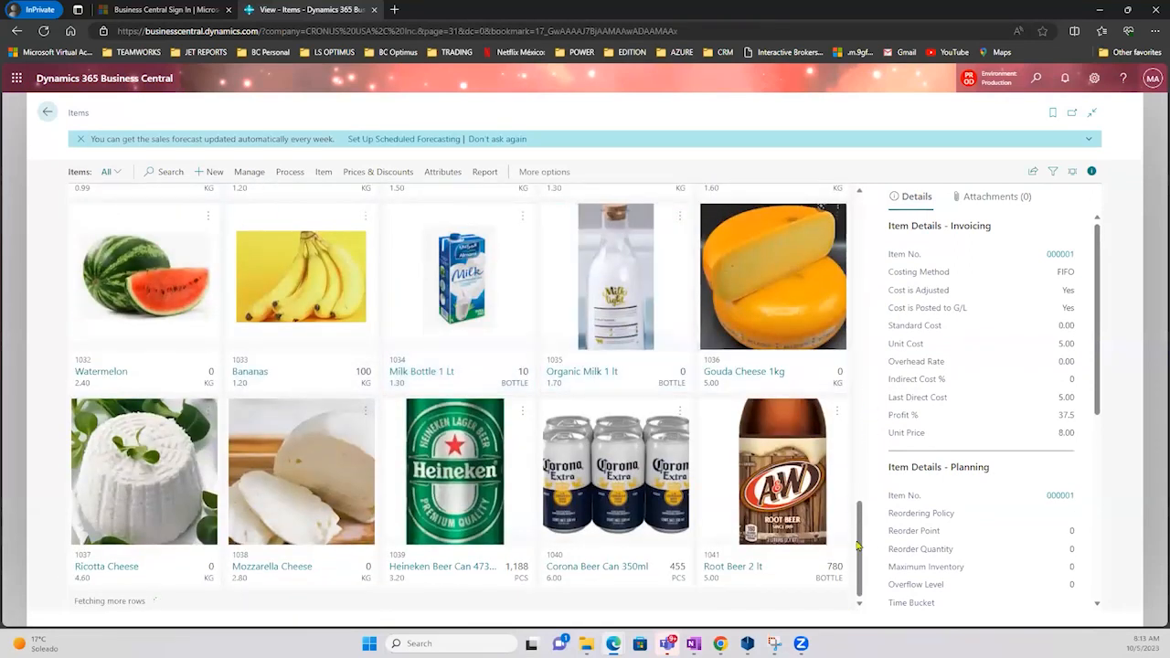
pyautogui.scroll(-2, 533, 423)
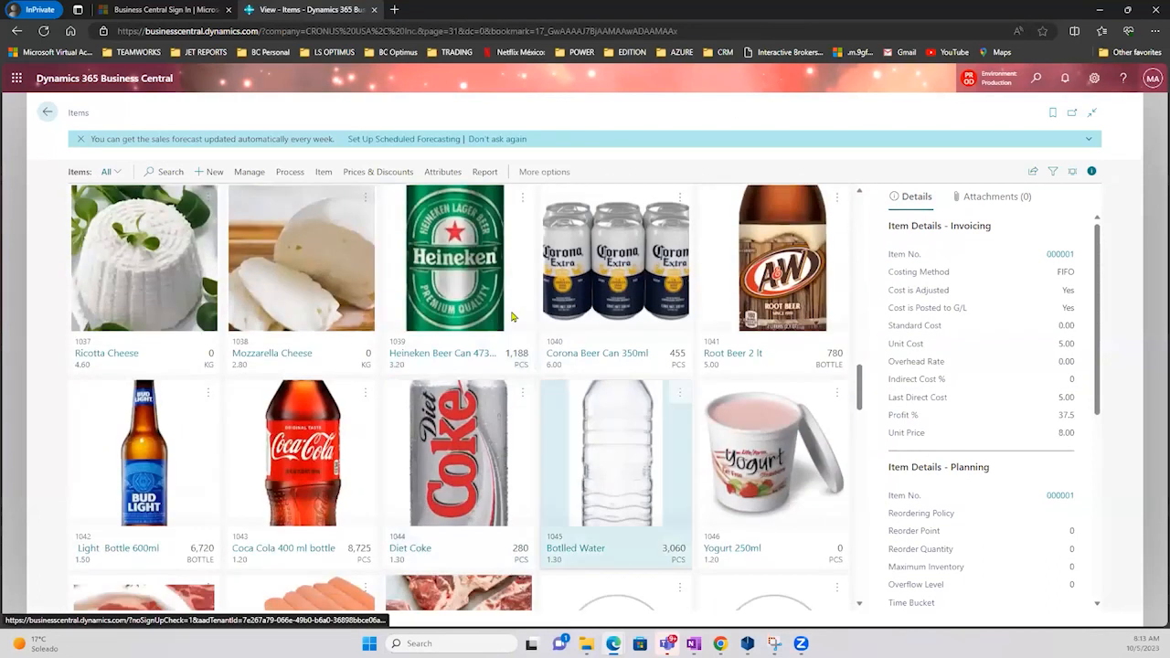
pyautogui.click(284, 550)
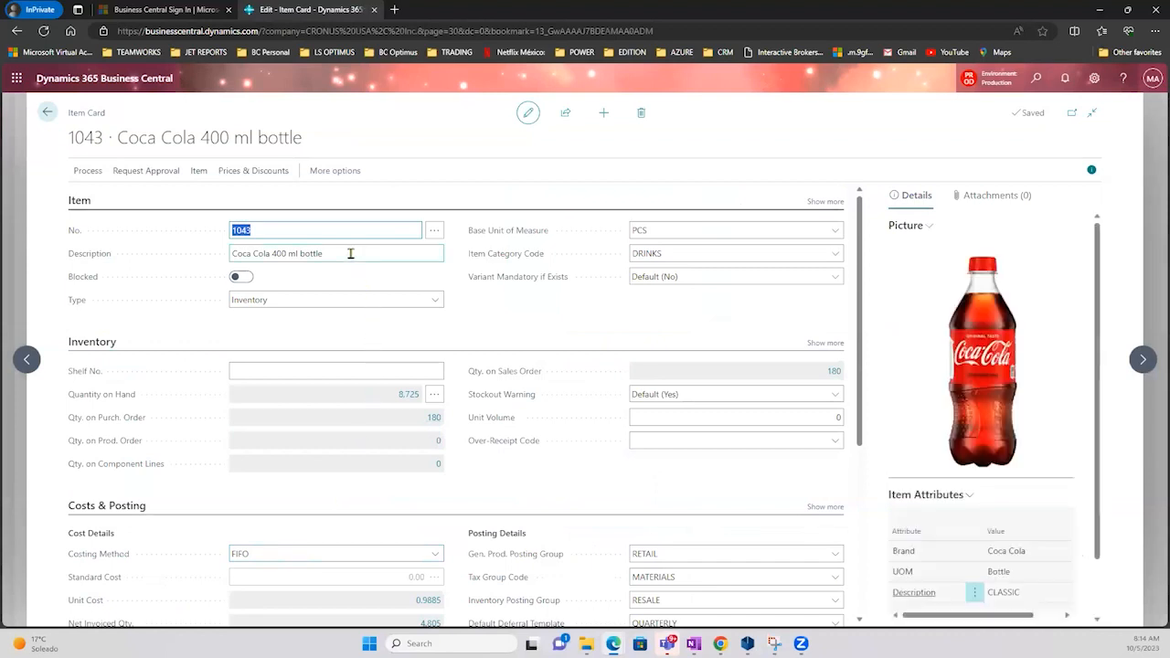
# - Check the Coca Cola item's Description and Base Unit of Measure, including the explanation of the unit field
pyautogui.click(350, 253)
pyautogui.click(670, 247)
pyautogui.click(670, 229)
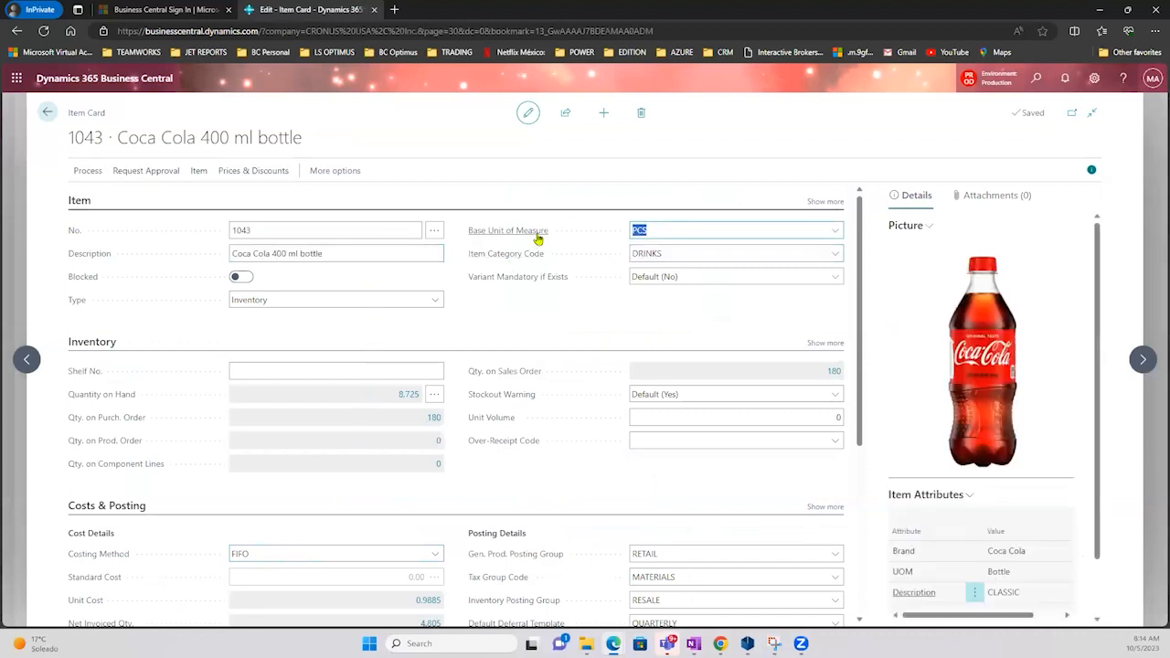
pyautogui.moveTo(538, 239)
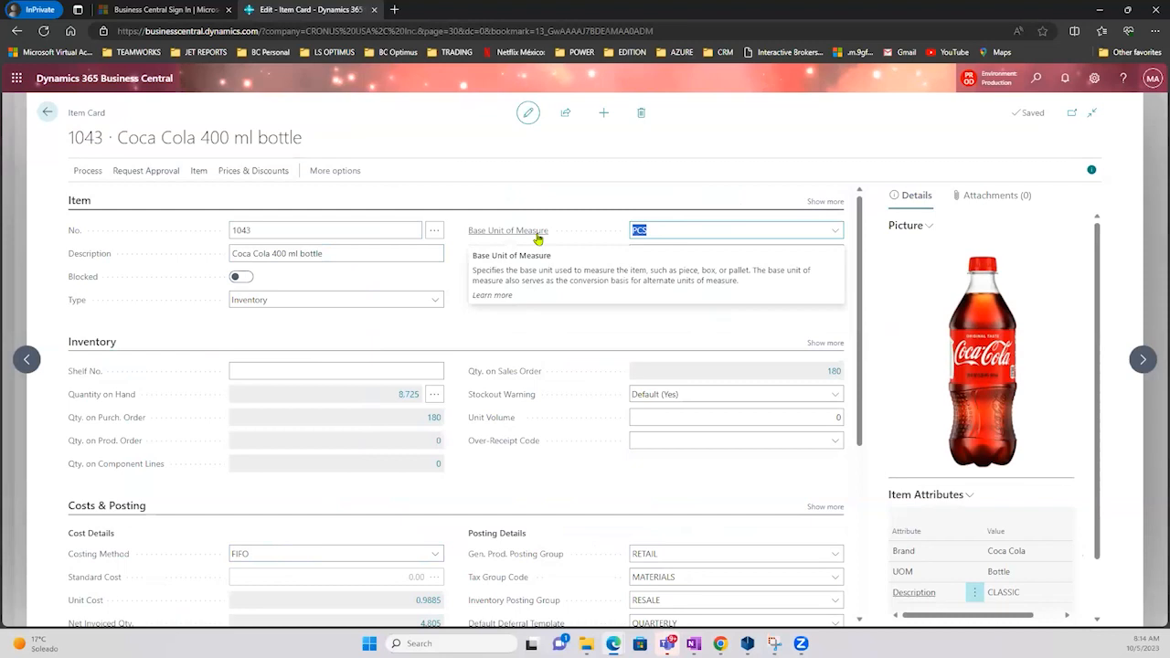
# - Show all fields of the item's Costs & Posting section and check its Tax Group Code
pyautogui.scroll(-3, 530, 324)
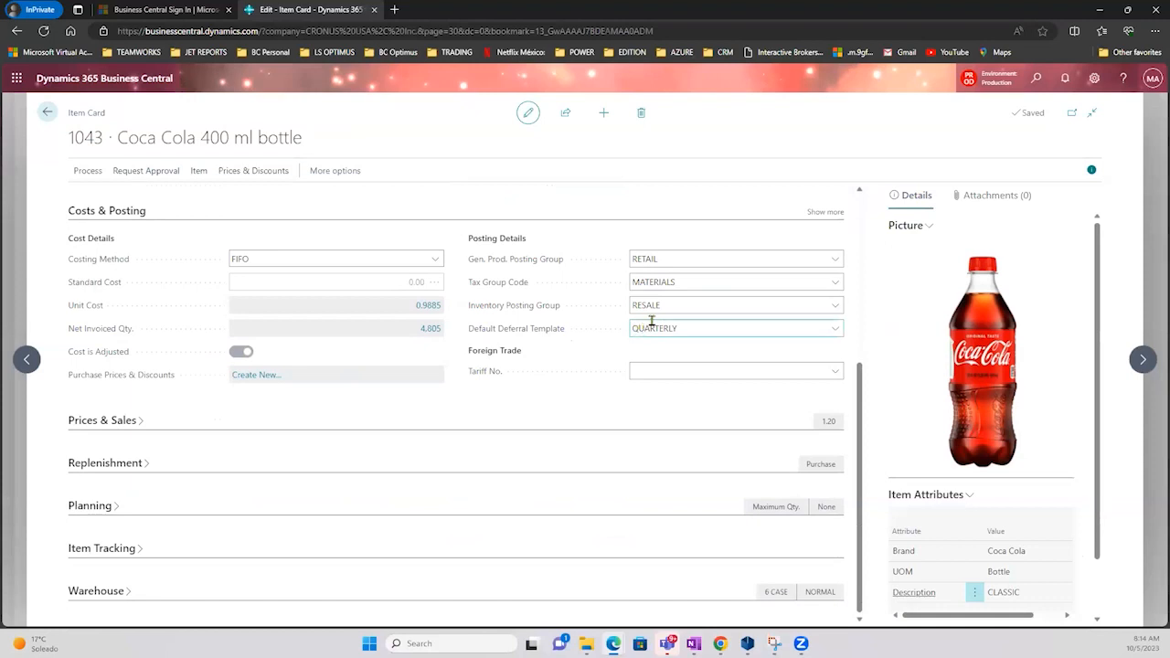
pyautogui.click(824, 212)
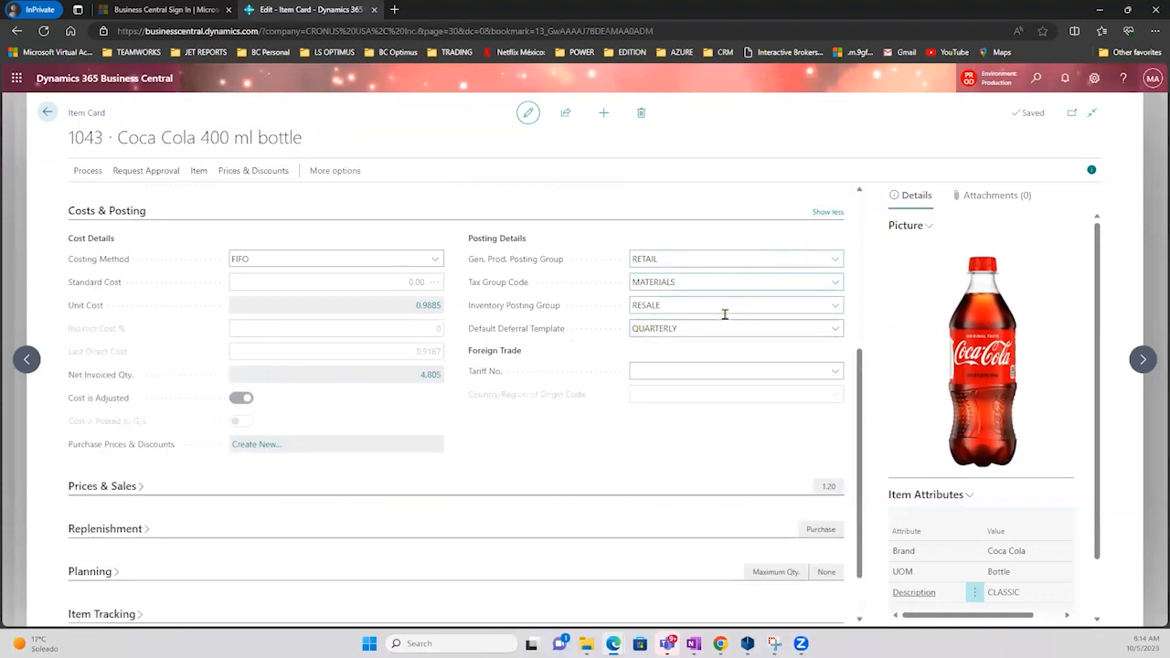
pyautogui.click(693, 281)
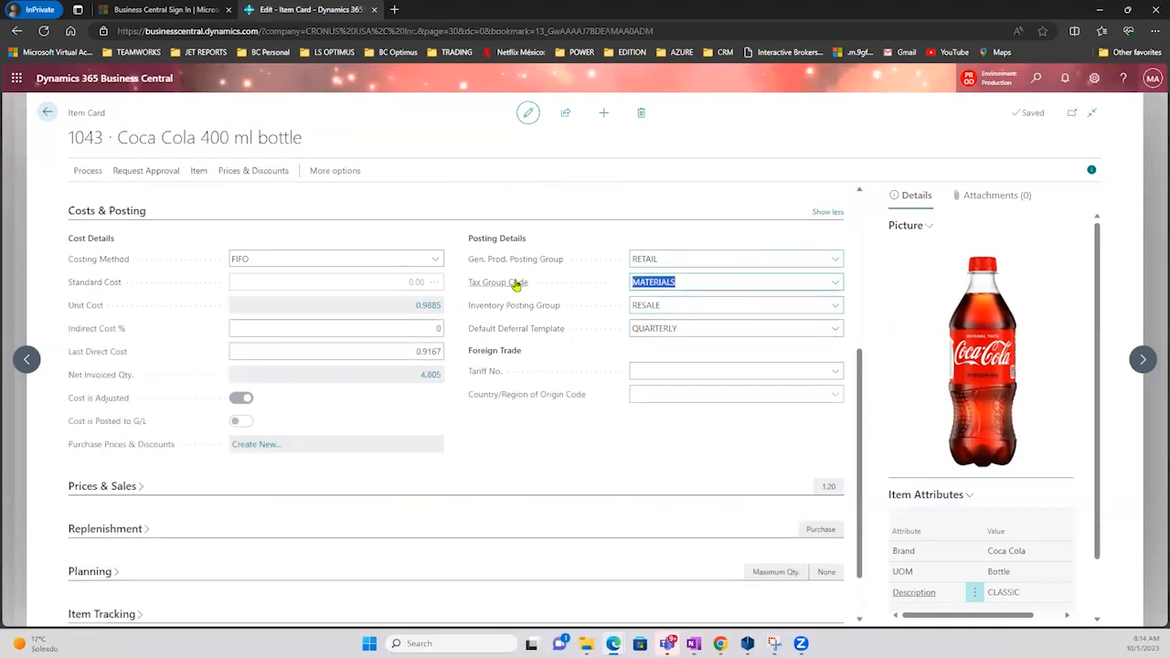
# - Open the full list of tax groups from the Coca Cola item's Tax Group Code field
pyautogui.moveTo(516, 286)
pyautogui.click(777, 278)
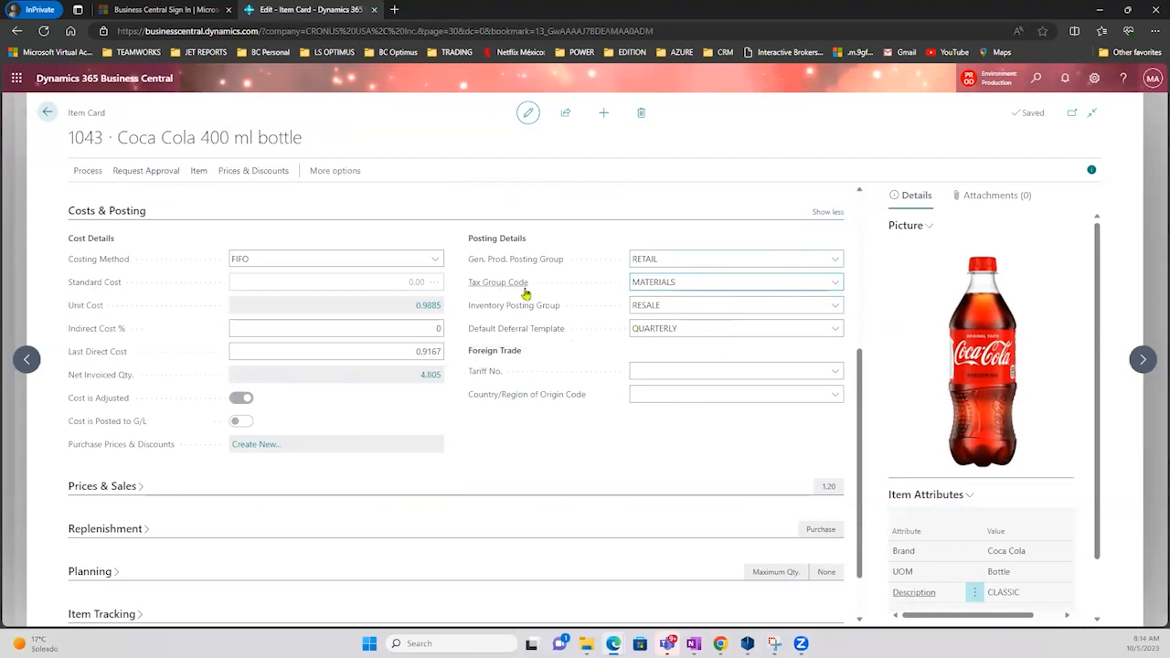
pyautogui.moveTo(693, 284); pyautogui.dragTo(618, 285)
pyautogui.click(834, 285)
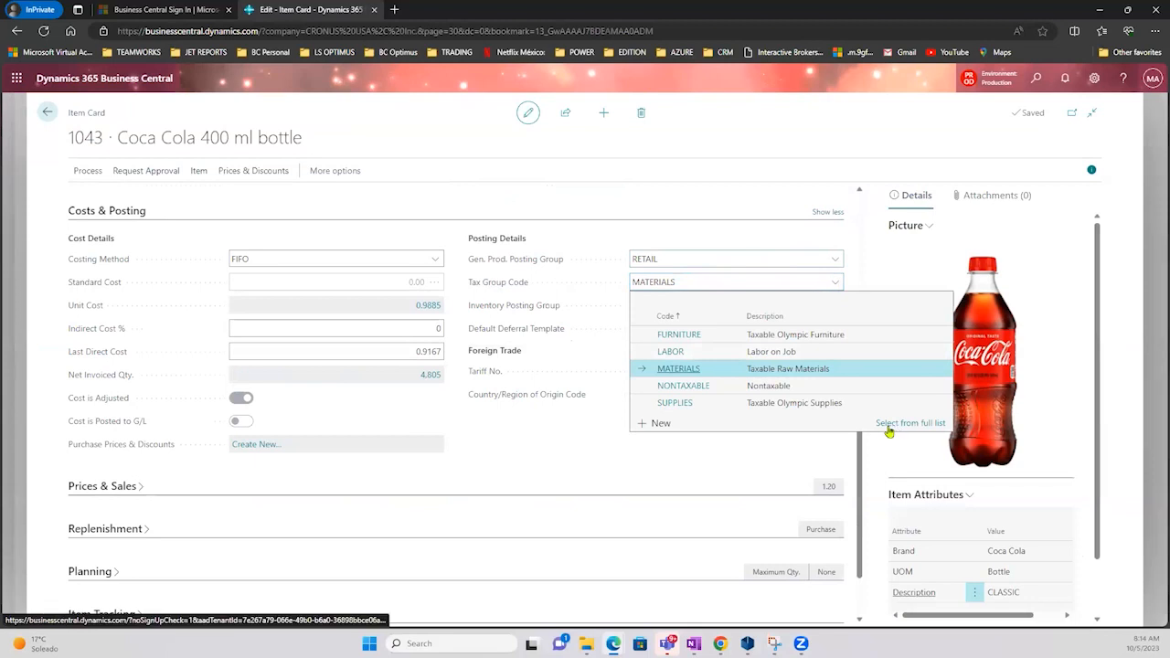
pyautogui.click(893, 424)
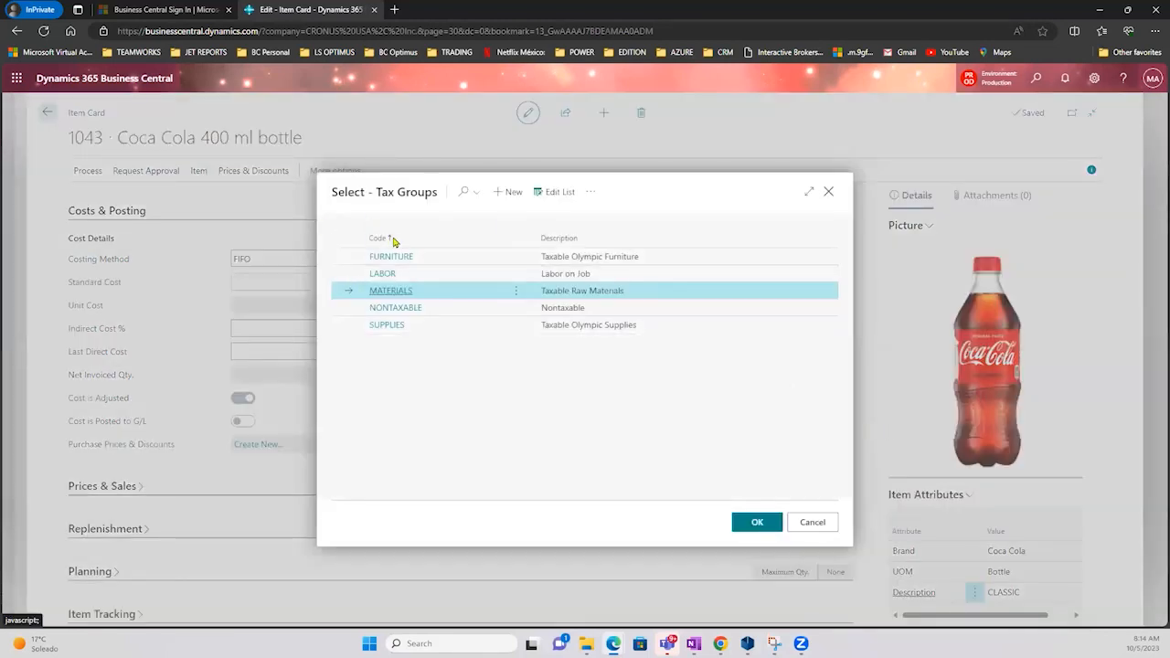
# - Review the NONTAXABLE, SUPPLIES, MATERIALS and LABOR tax groups, and cancel the selection list without assigning another group
pyautogui.click(463, 311)
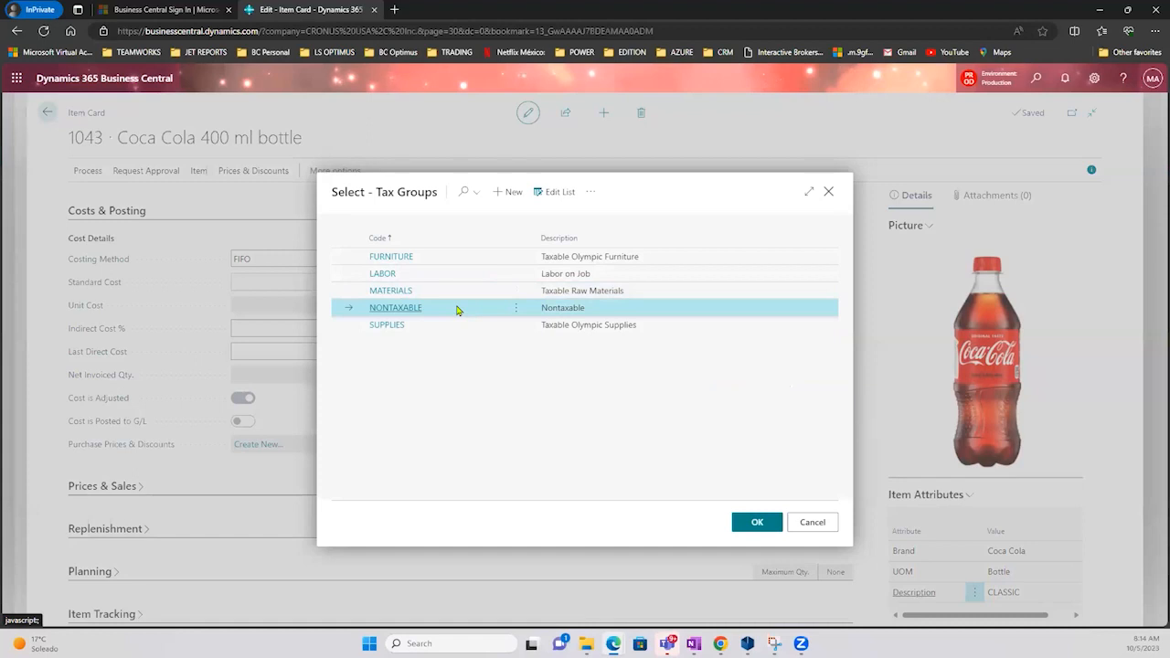
pyautogui.click(562, 330)
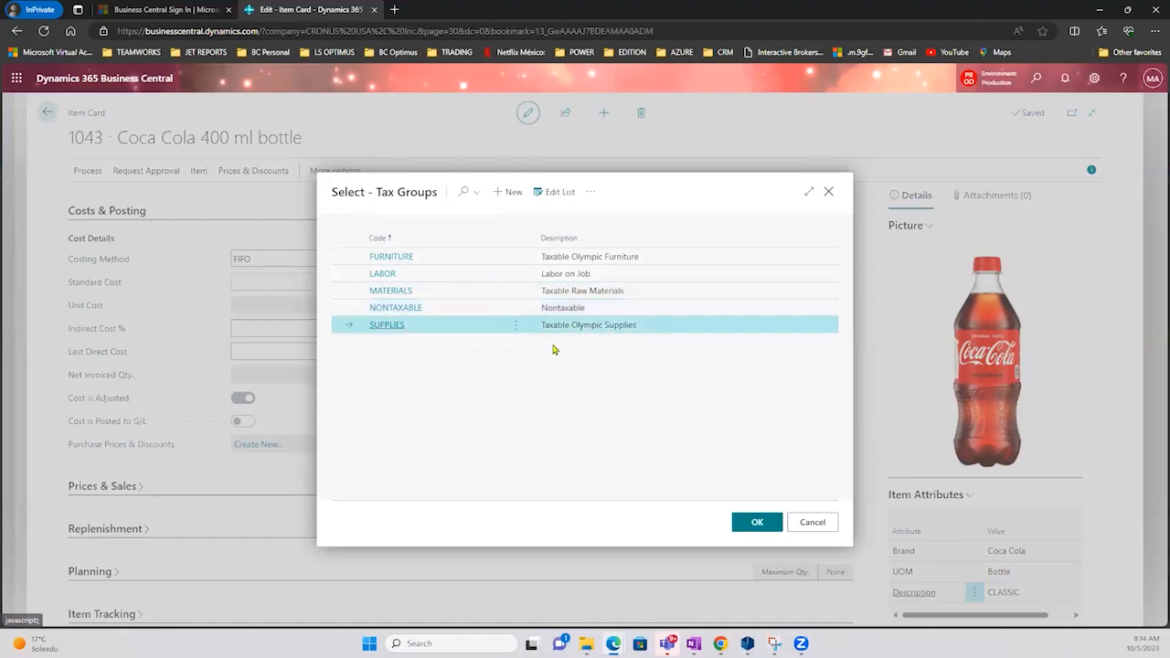
pyautogui.click(568, 292)
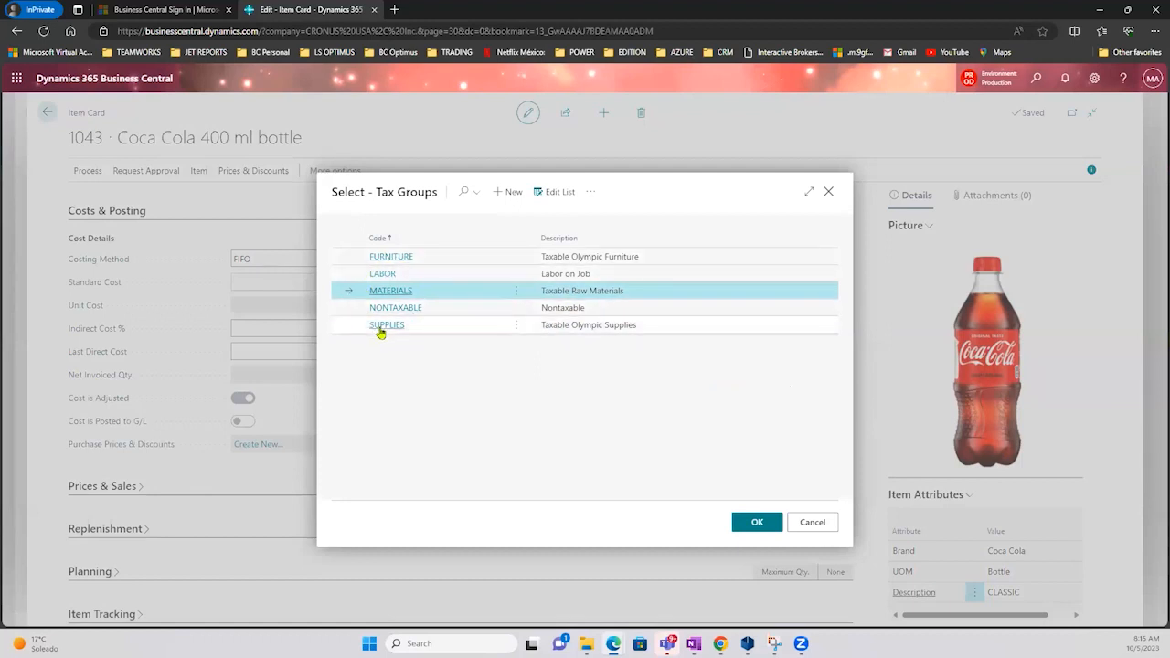
pyautogui.click(442, 274)
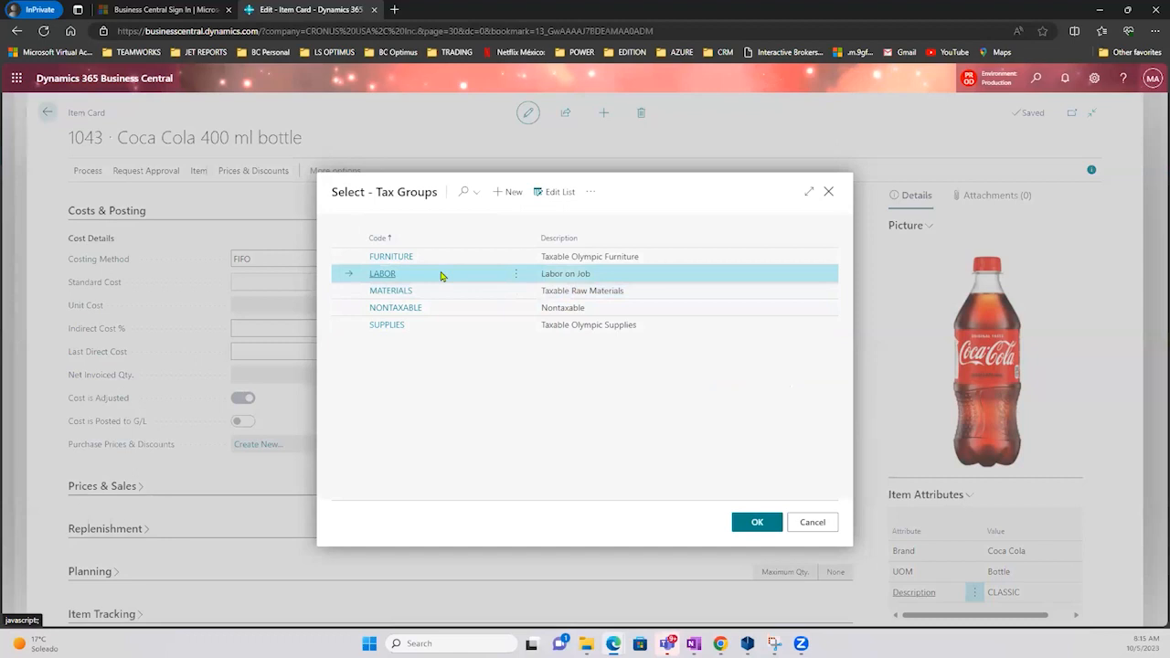
pyautogui.click(439, 290)
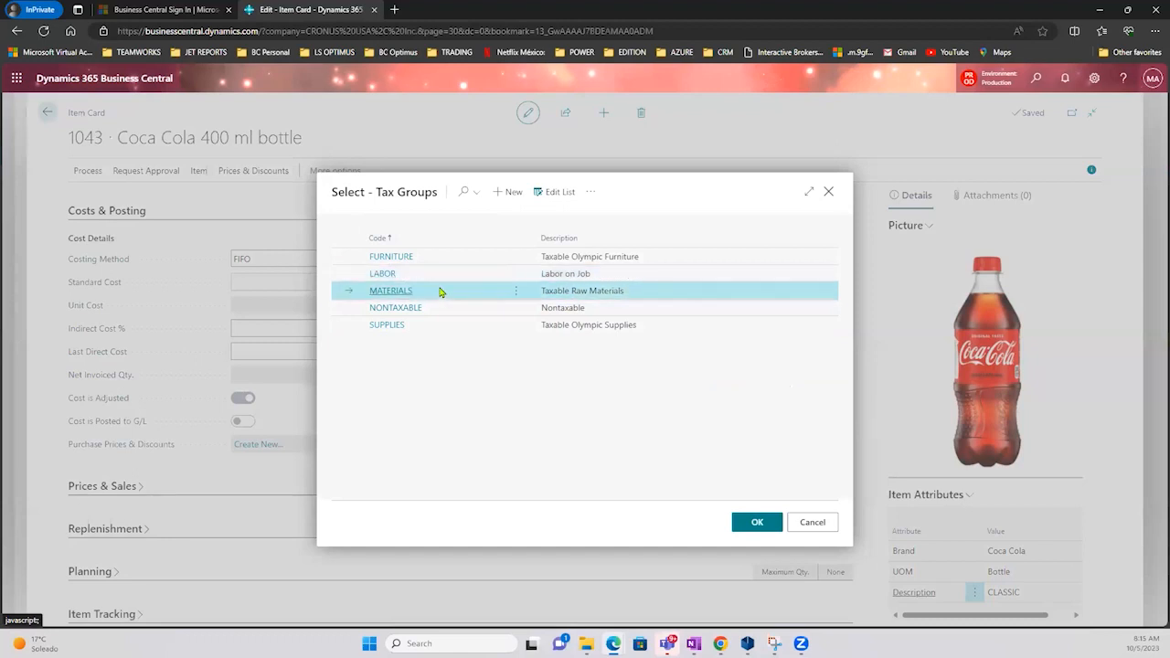
pyautogui.click(448, 309)
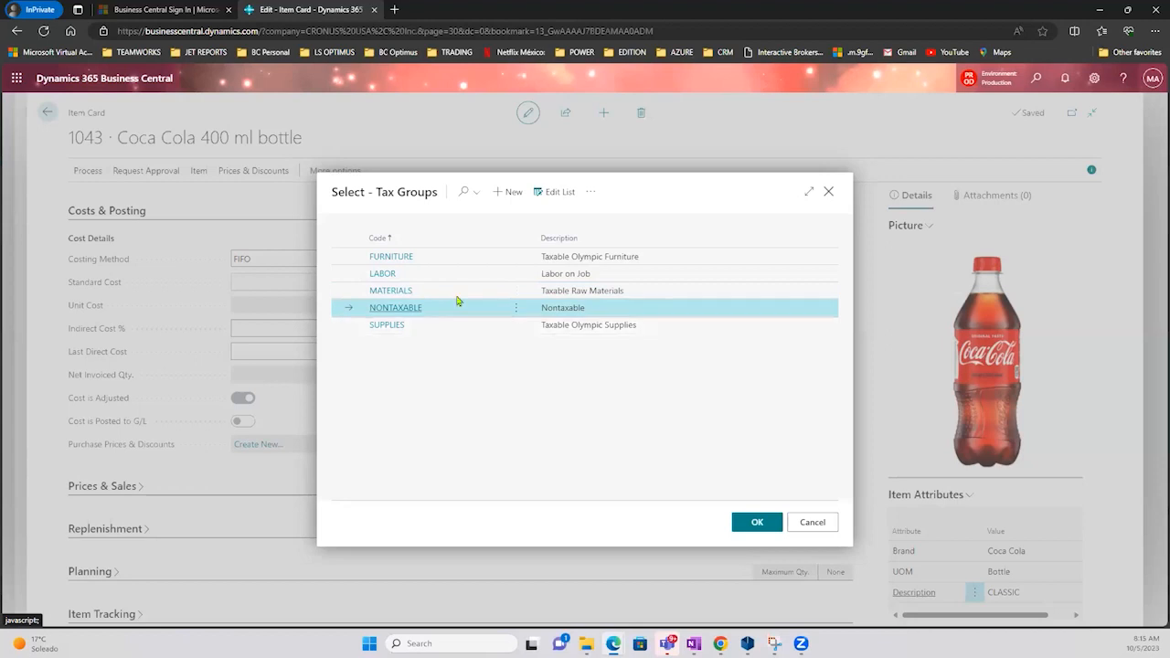
pyautogui.click(452, 292)
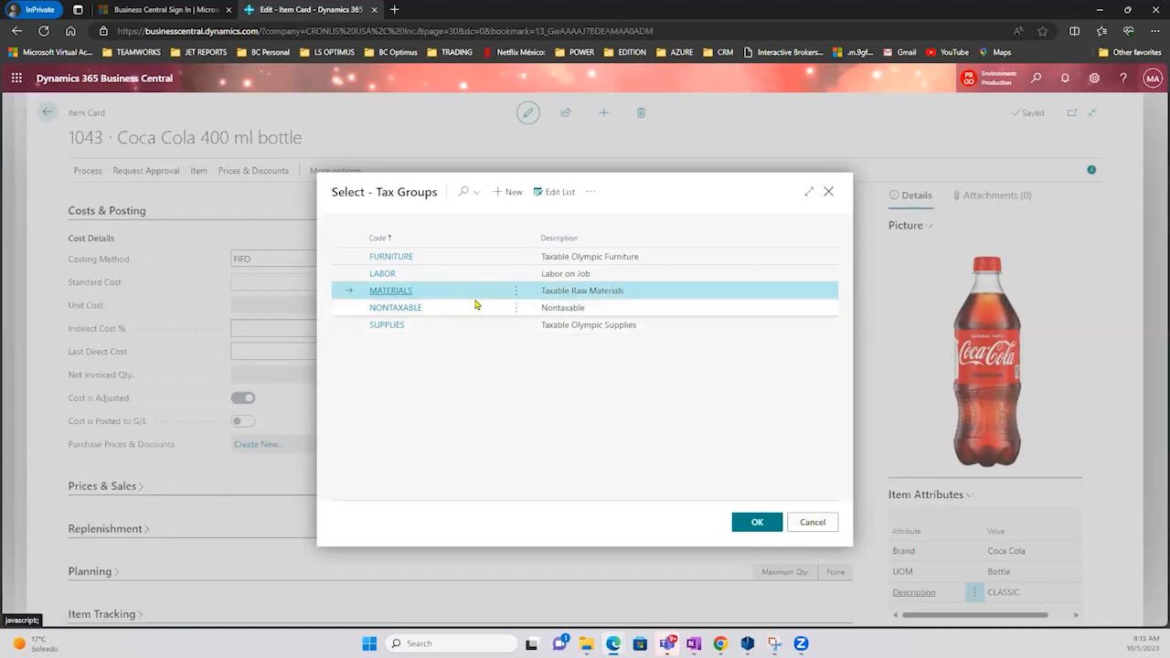
pyautogui.click(813, 523)
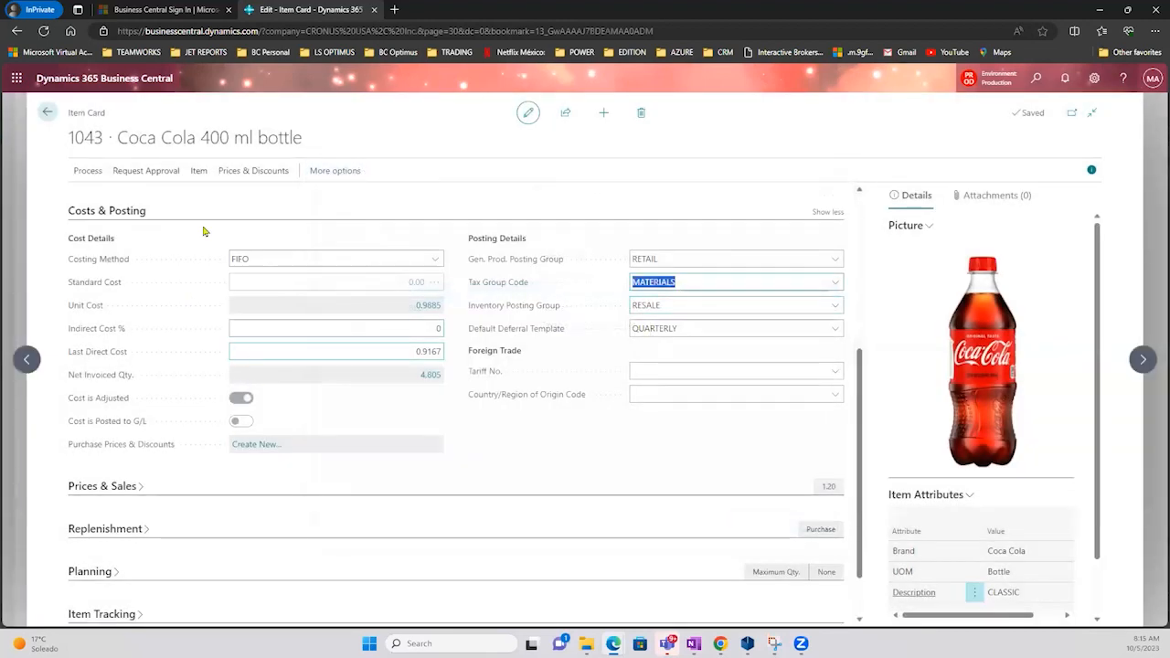
# - Check the item's number and name, and expand its Prices & Sales section
pyautogui.moveTo(302, 137); pyautogui.dragTo(68, 107)
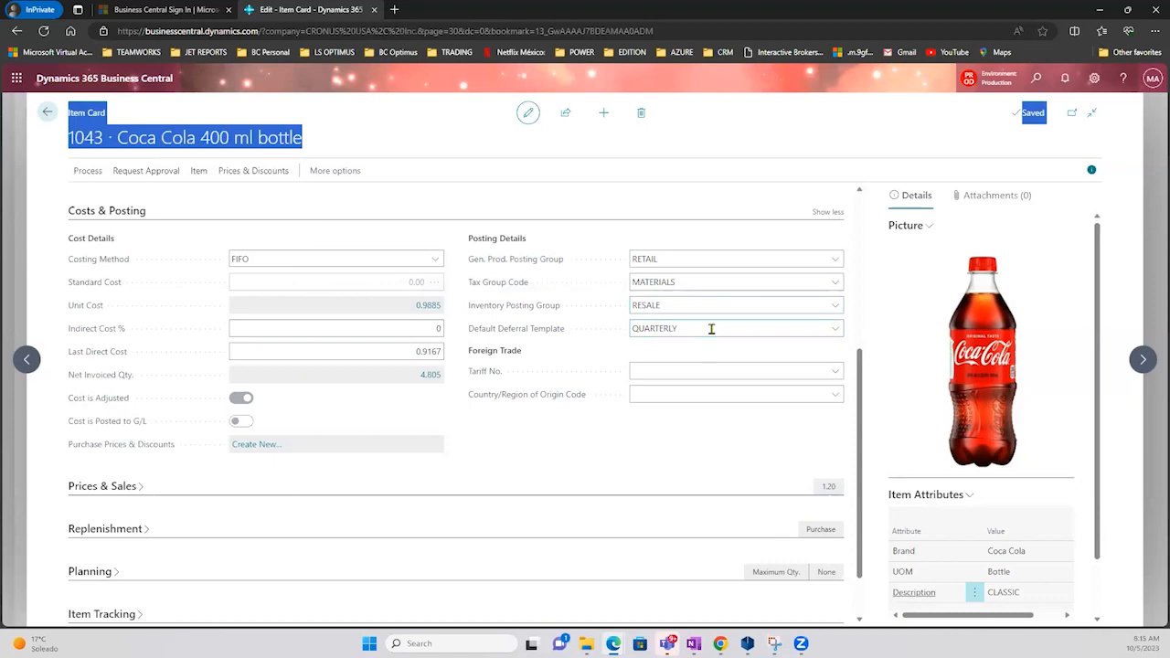
pyautogui.click(480, 474)
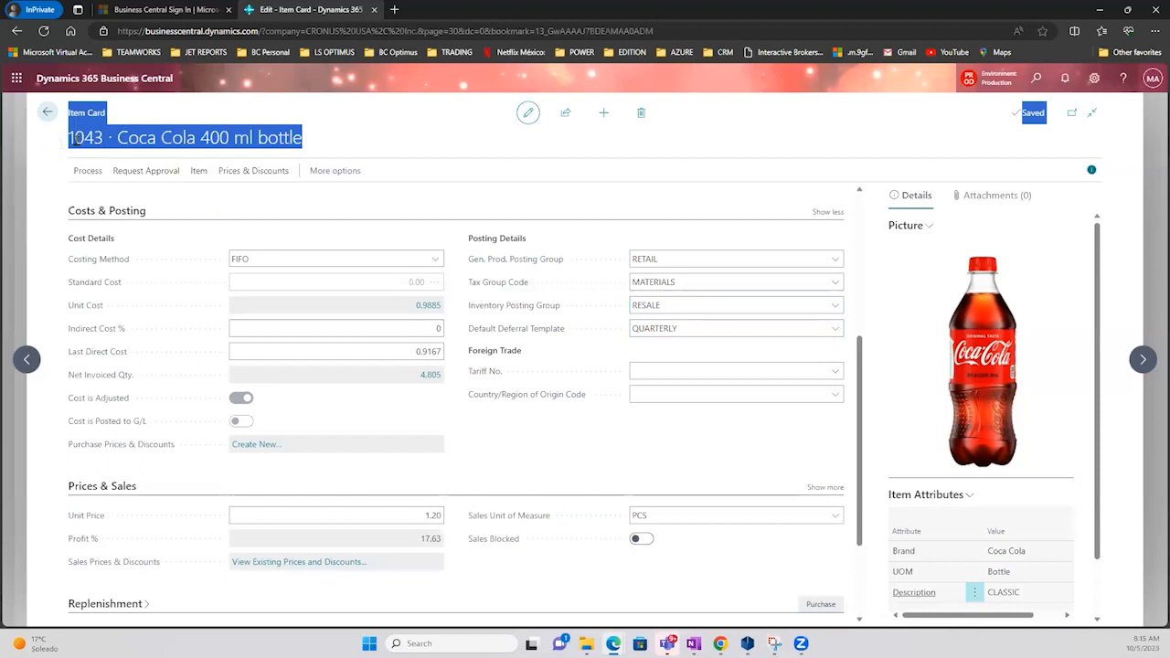
pyautogui.click(733, 146)
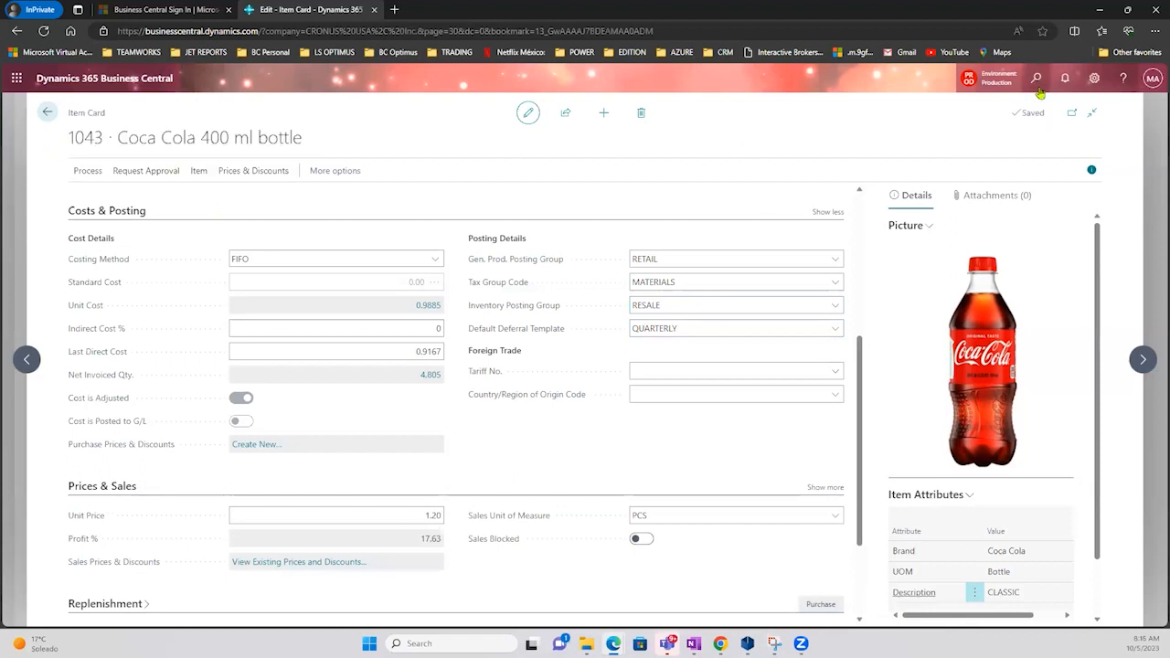
# - Search for "tax detail", open the Tax Details list, and expand it to the full page width
pyautogui.click(1038, 89)
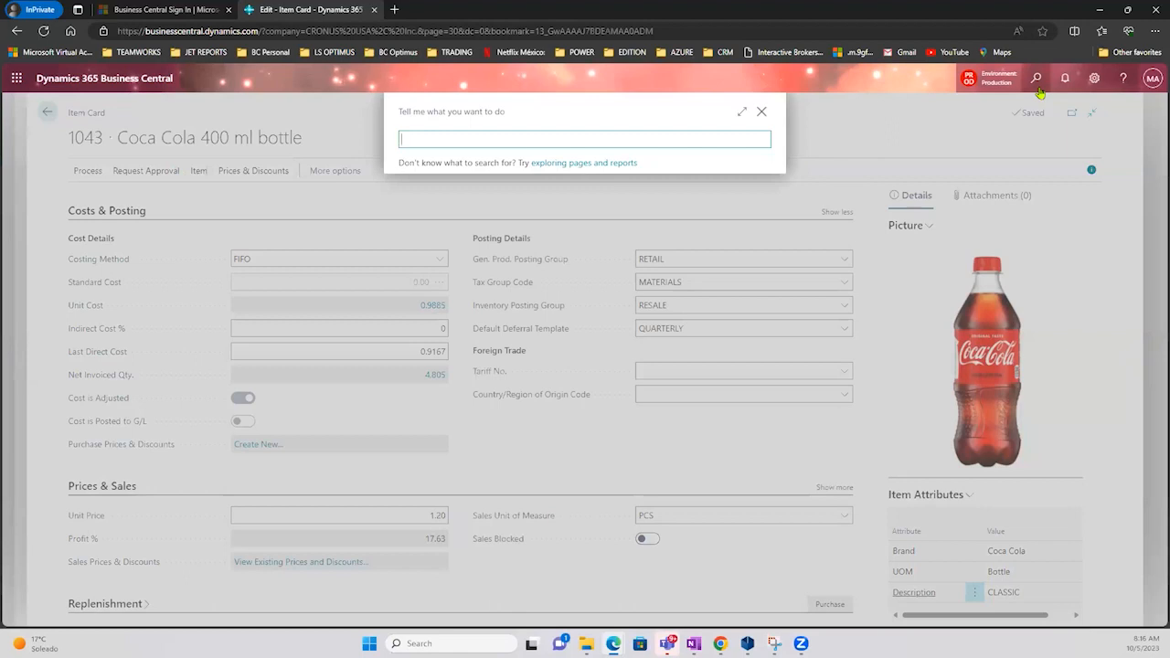
pyautogui.write('tex details')
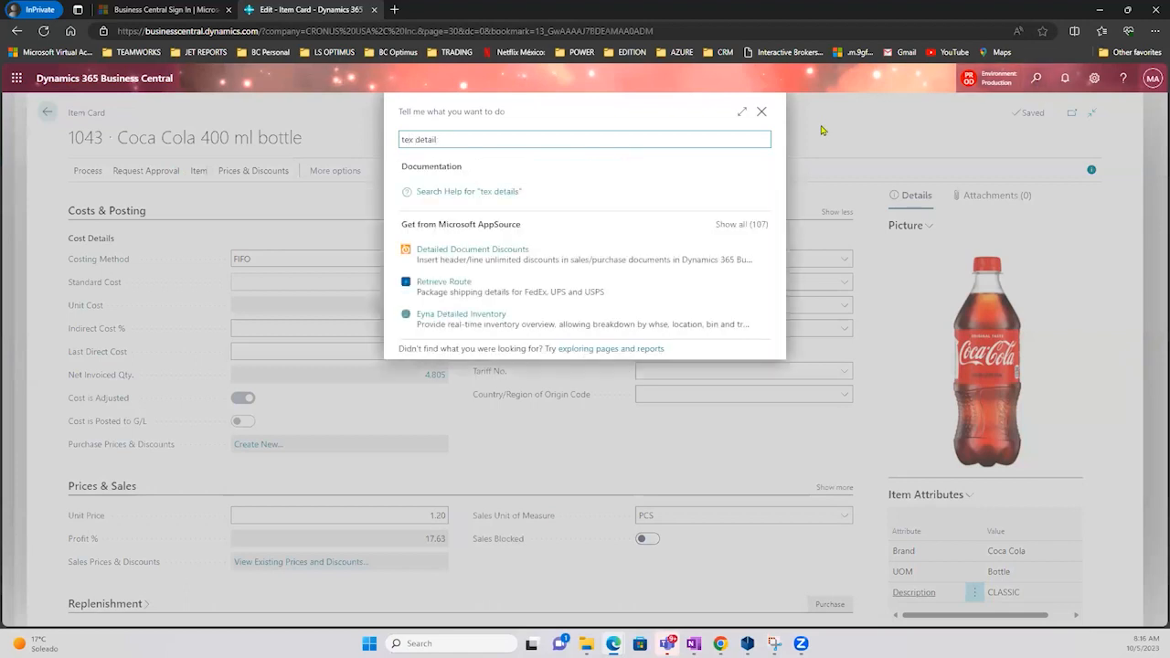
pyautogui.press('Left')
pyautogui.press('Left')
pyautogui.press('Left')
pyautogui.press('Left')
pyautogui.press('Left')
pyautogui.press('Left')
pyautogui.press('Left')
pyautogui.press('Left')
pyautogui.press('BackSpace')
pyautogui.write('a')
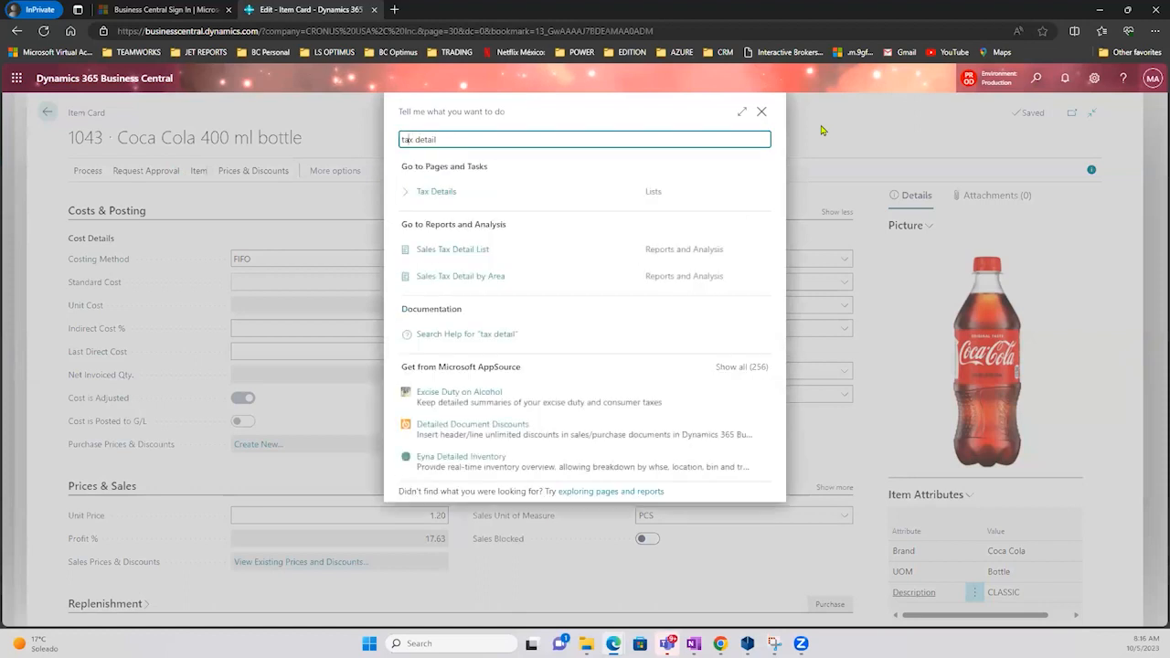
pyautogui.click(435, 191)
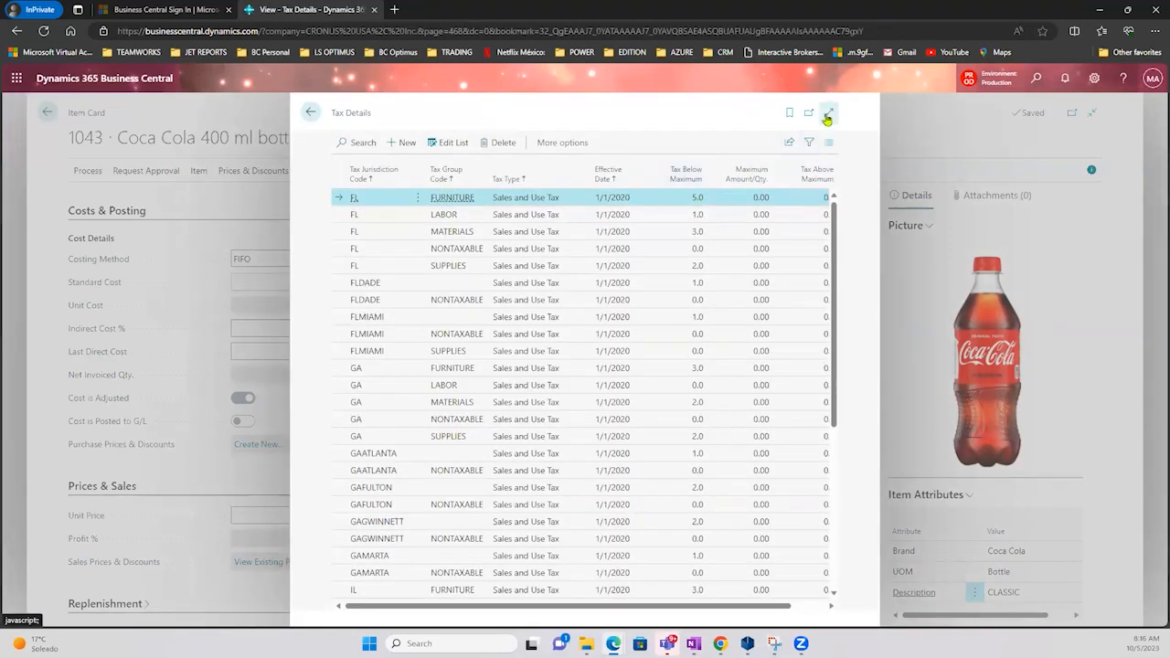
pyautogui.click(828, 115)
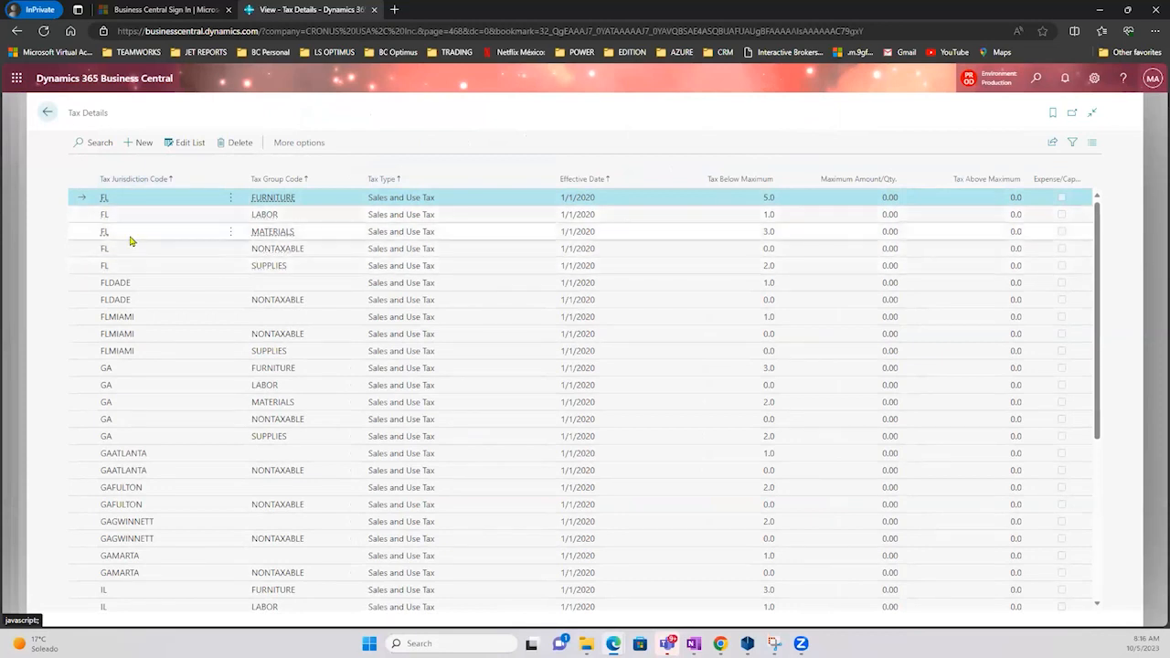
# - Select the five FL tax detail lines and check their Tax Below Maximum, Maximum Amount/Qty. and Tax Above Maximum columns
pyautogui.click(317, 264)
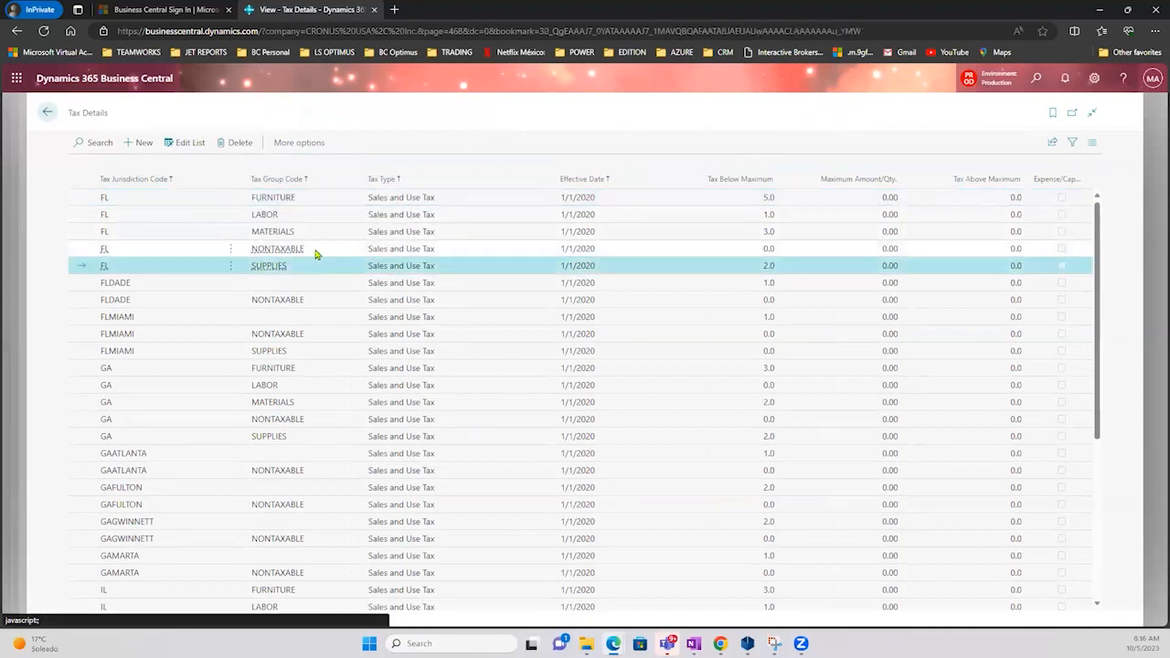
pyautogui.keyDown('shift'); pyautogui.click(315, 251); pyautogui.keyUp('shift')
pyautogui.keyDown('shift'); pyautogui.click(321, 230); pyautogui.keyUp('shift')
pyautogui.keyDown('shift'); pyautogui.click(327, 217); pyautogui.keyUp('shift')
pyautogui.keyDown('shift'); pyautogui.click(355, 201); pyautogui.keyUp('shift')
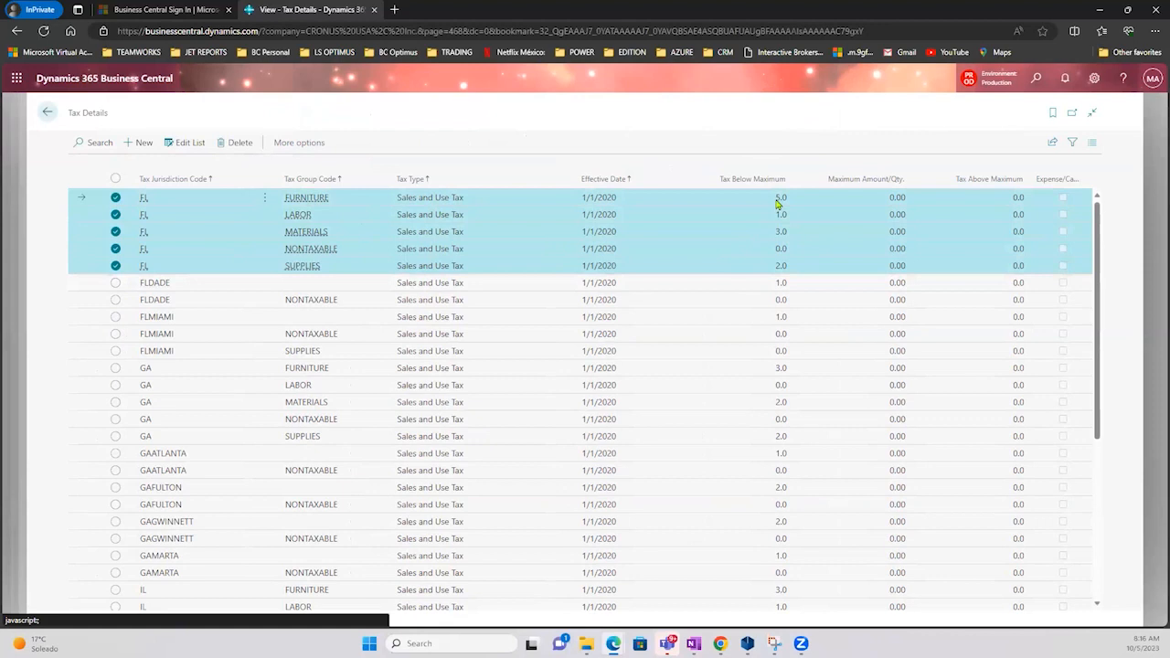
pyautogui.moveTo(772, 191)
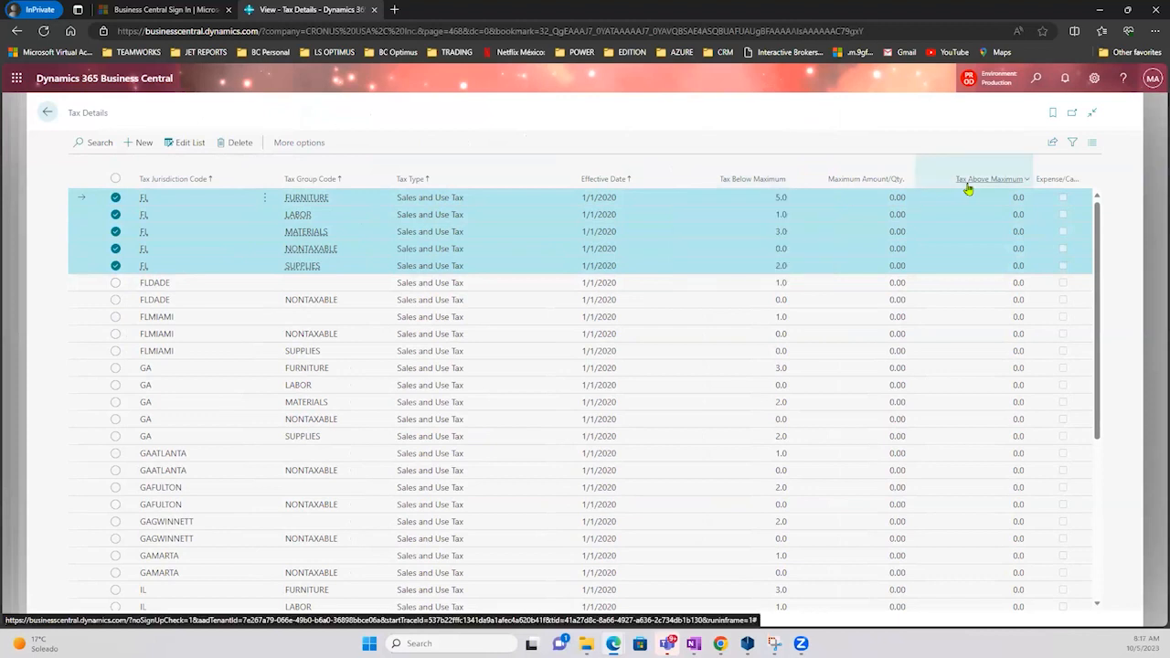
pyautogui.moveTo(967, 189)
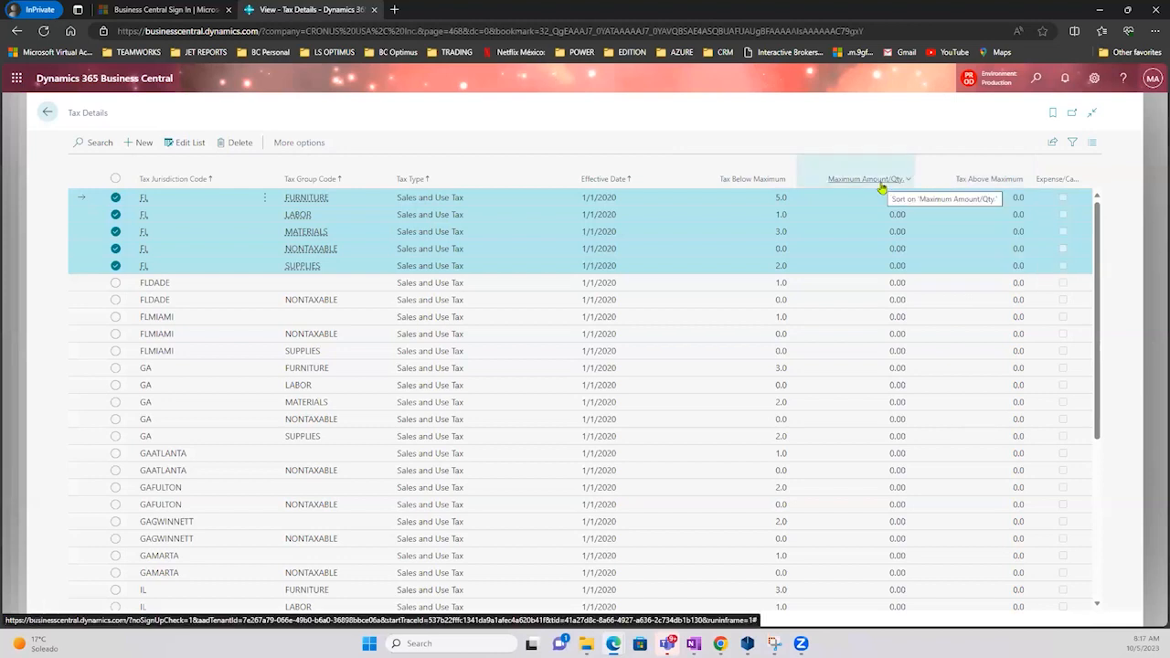
pyautogui.moveTo(882, 187)
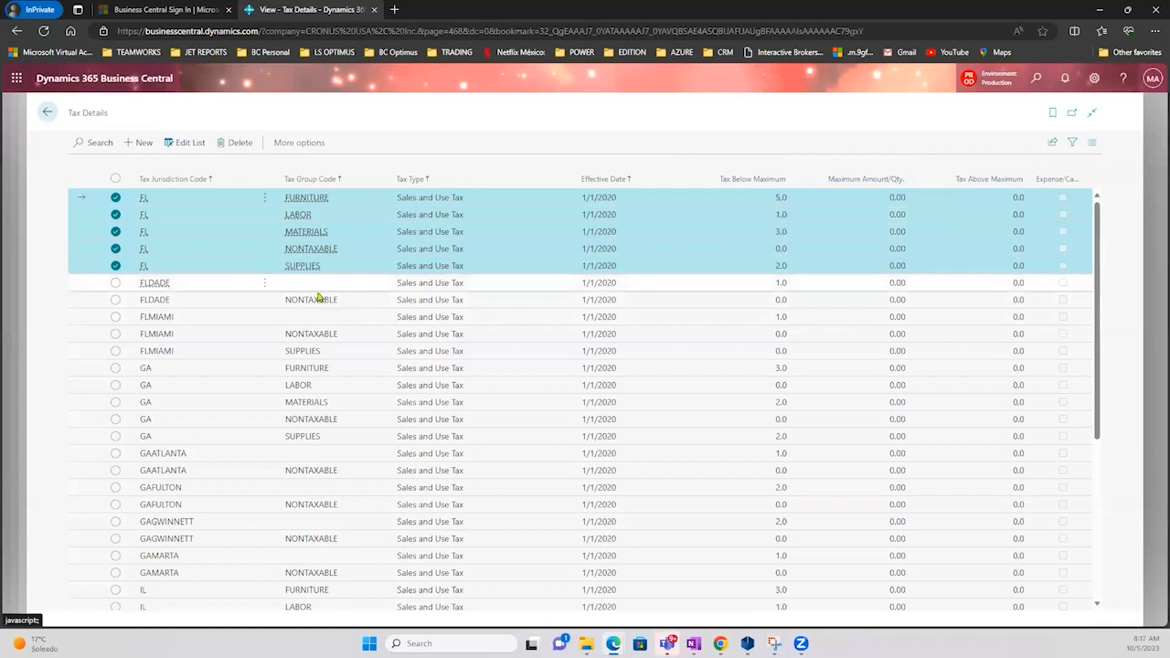
# - Select all the FLDADE and FLMIAMI tax detail lines to compare their tax group codes and rates
pyautogui.click(191, 289)
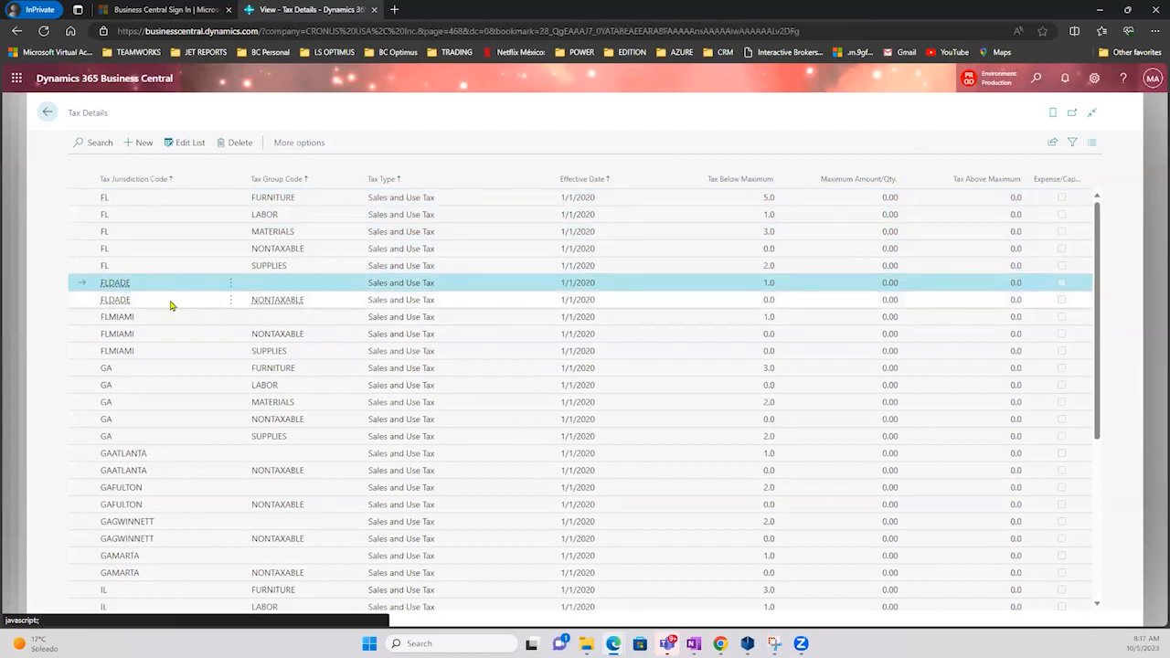
pyautogui.keyDown('ctrl'); pyautogui.click(167, 303); pyautogui.keyUp('ctrl')
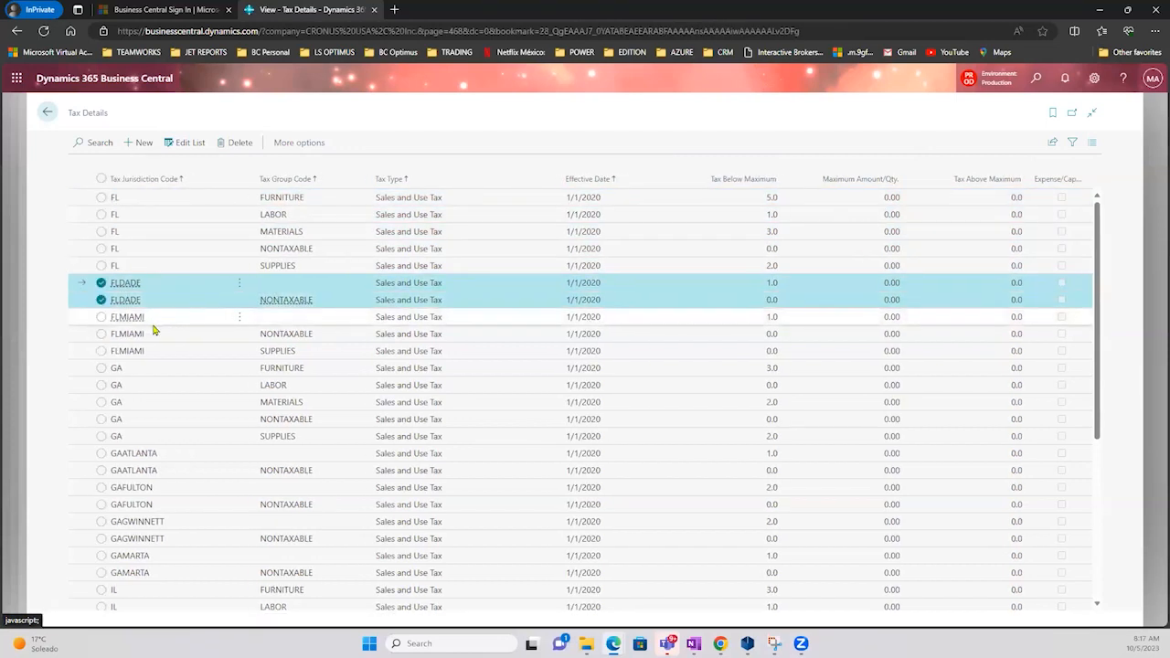
pyautogui.keyDown('ctrl'); pyautogui.click(154, 325); pyautogui.keyUp('ctrl')
pyautogui.keyDown('ctrl'); pyautogui.click(161, 338); pyautogui.keyUp('ctrl')
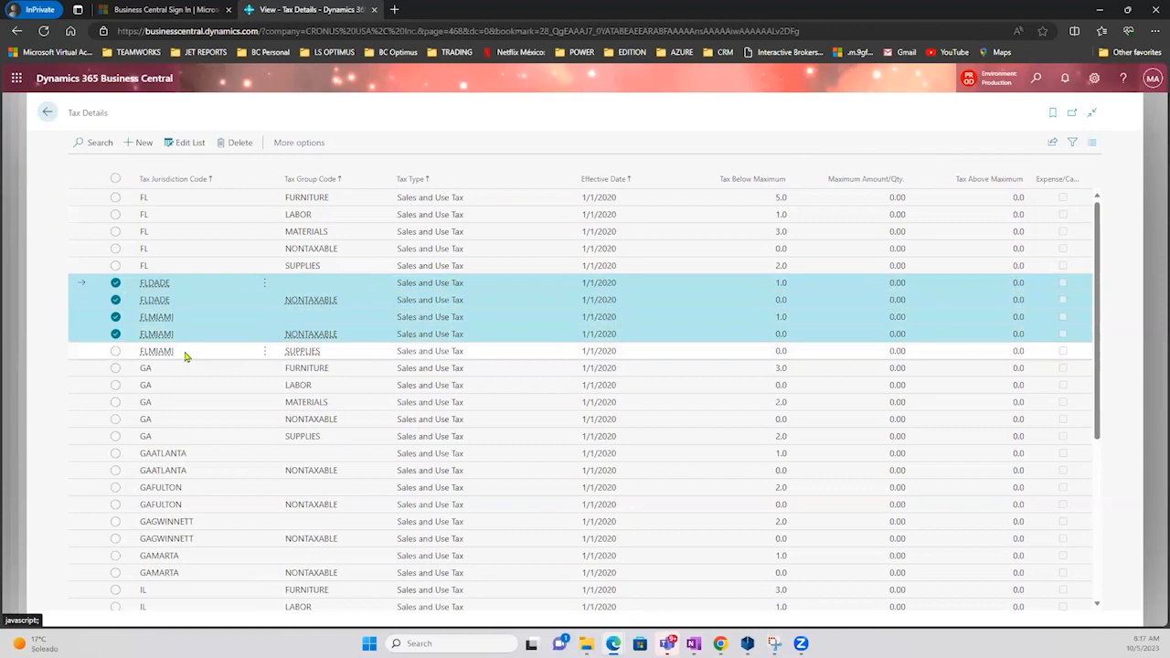
pyautogui.keyDown('ctrl'); pyautogui.click(186, 356); pyautogui.keyUp('ctrl')
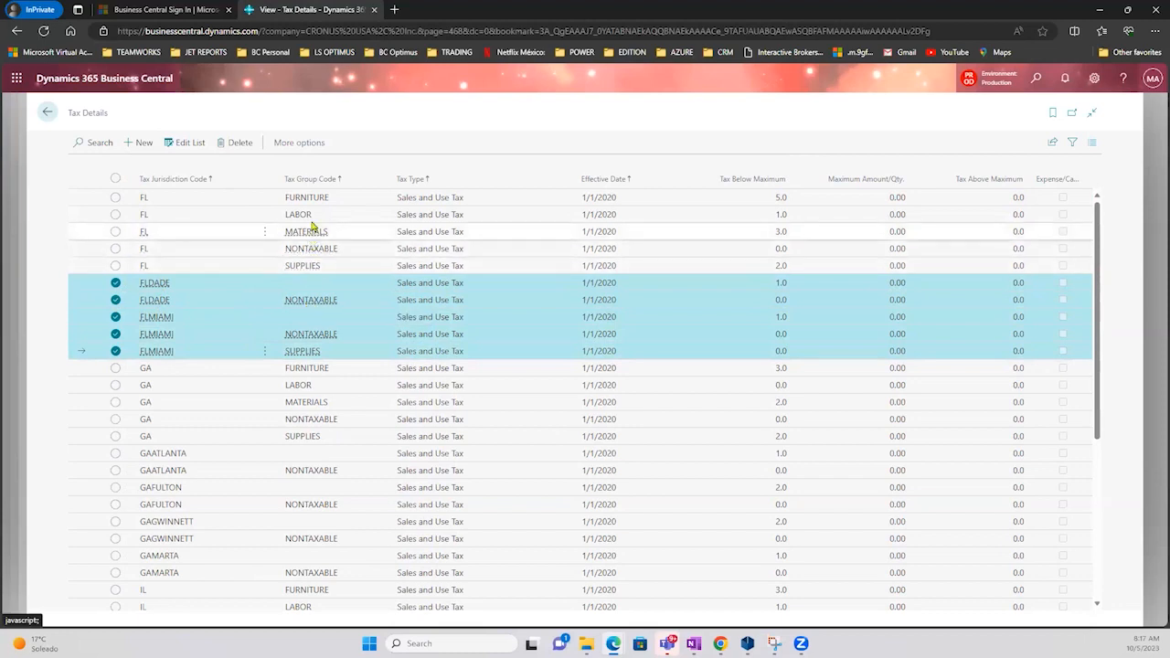
# - Deselect both FLDADE lines and the FLMIAMI line without a tax group, and read the explanation of the Tax Group Code column
pyautogui.click(116, 285)
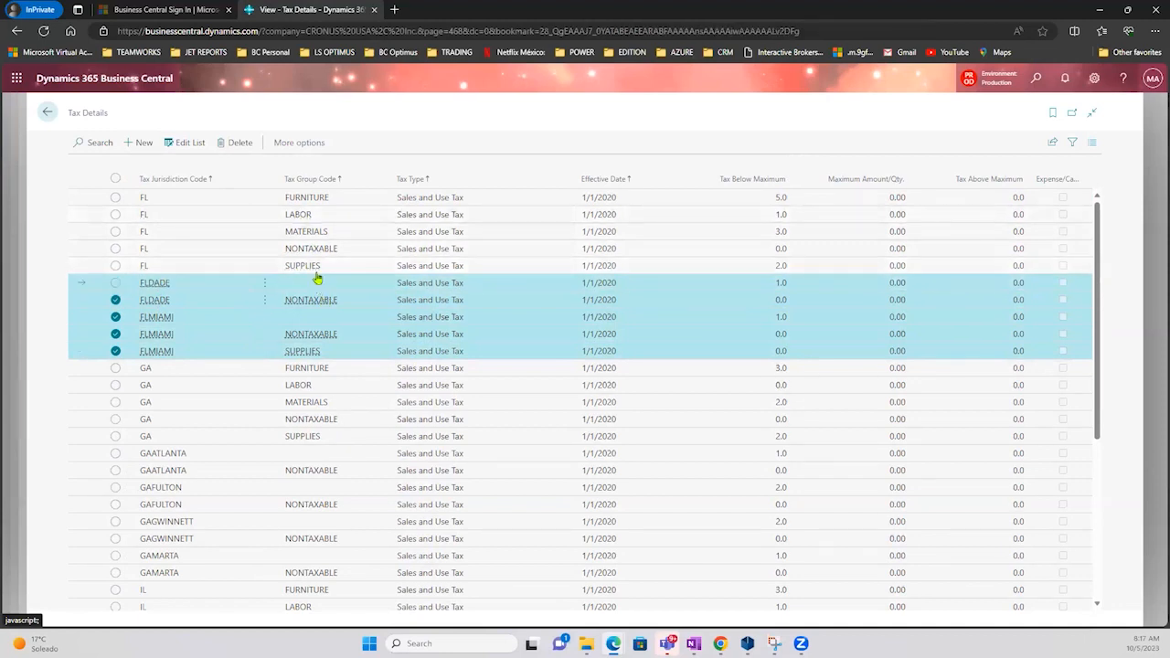
pyautogui.click(115, 300)
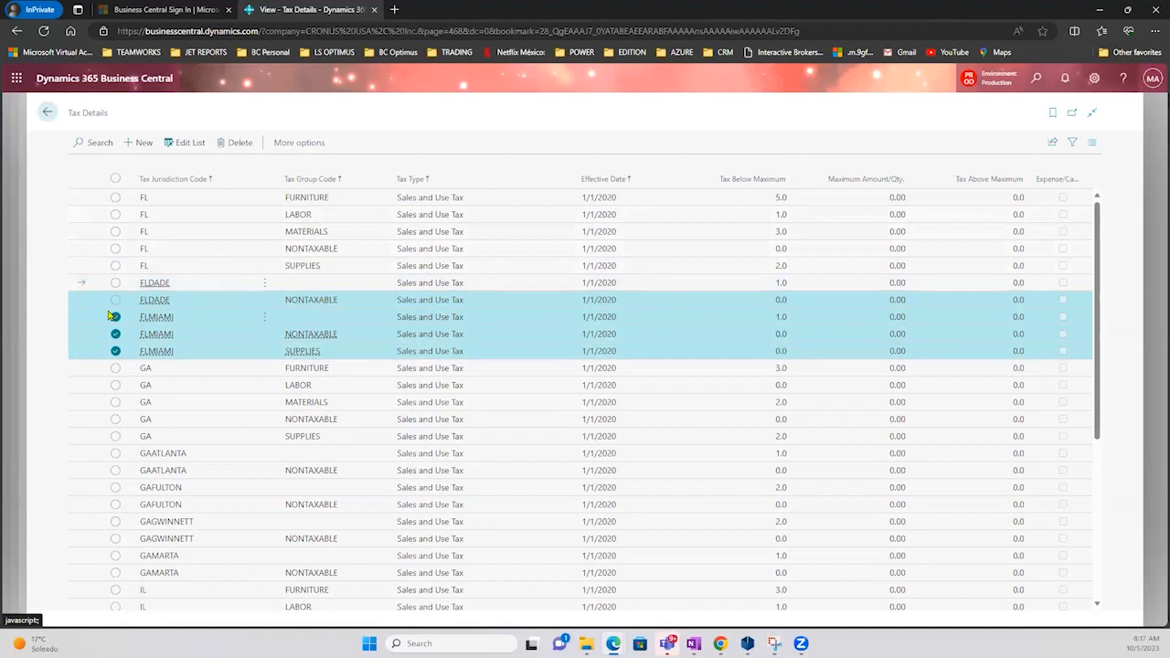
pyautogui.click(116, 318)
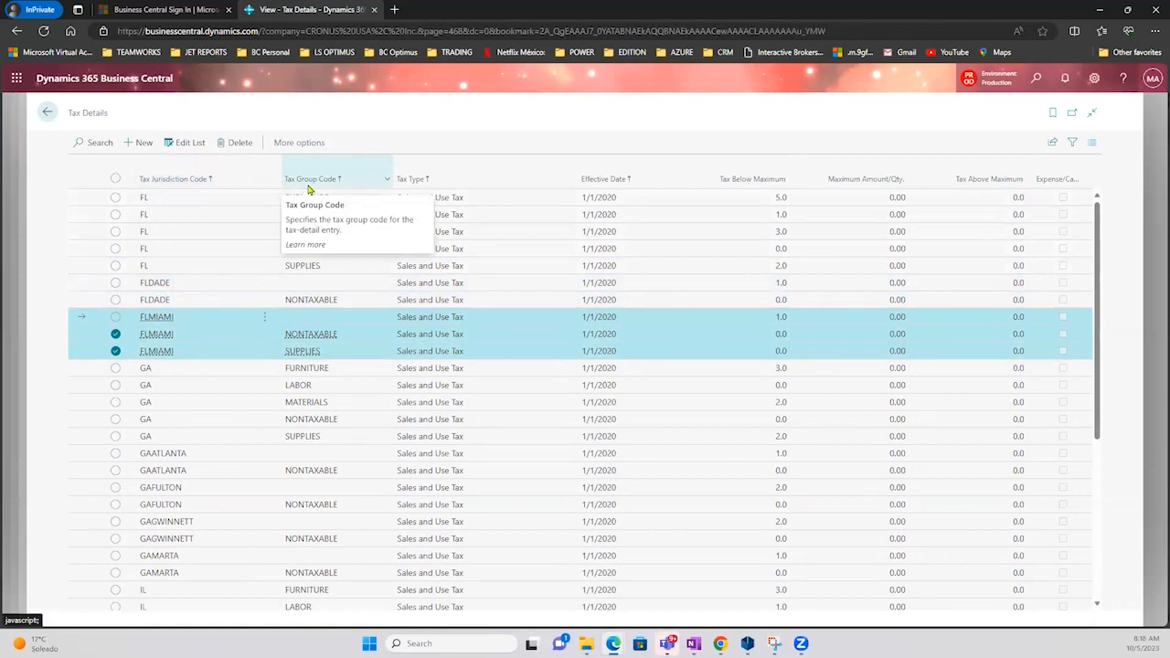
pyautogui.click(425, 118)
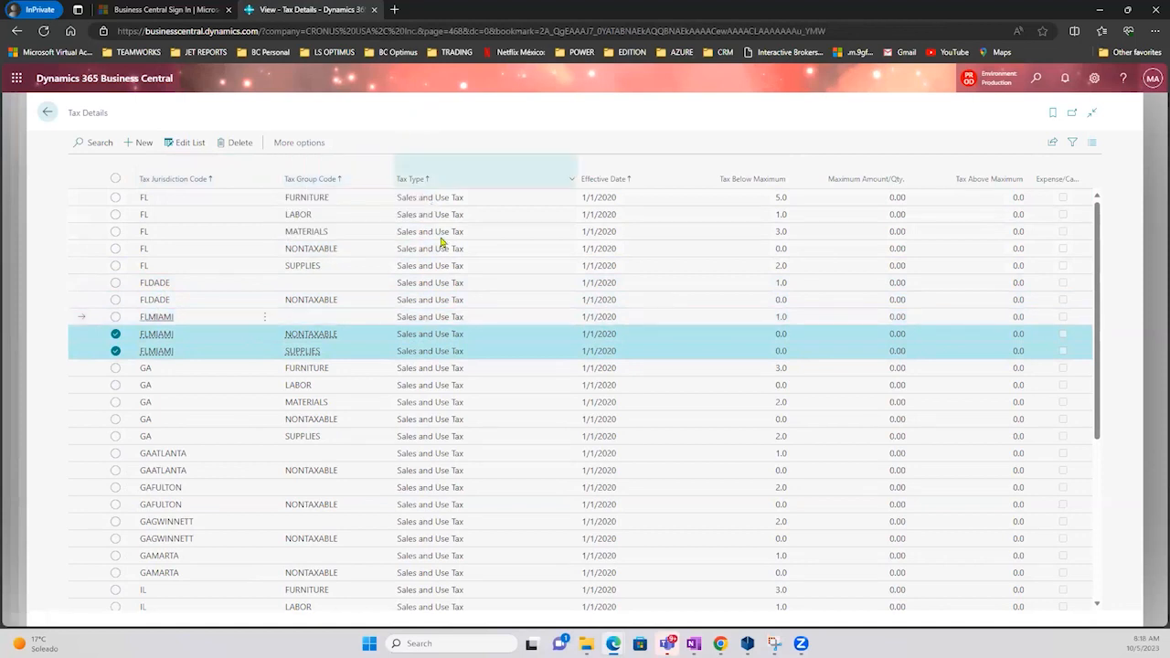
# - Make the Tax Details list editable and review the available Tax Type options on the GA FURNITURE line
pyautogui.click(189, 149)
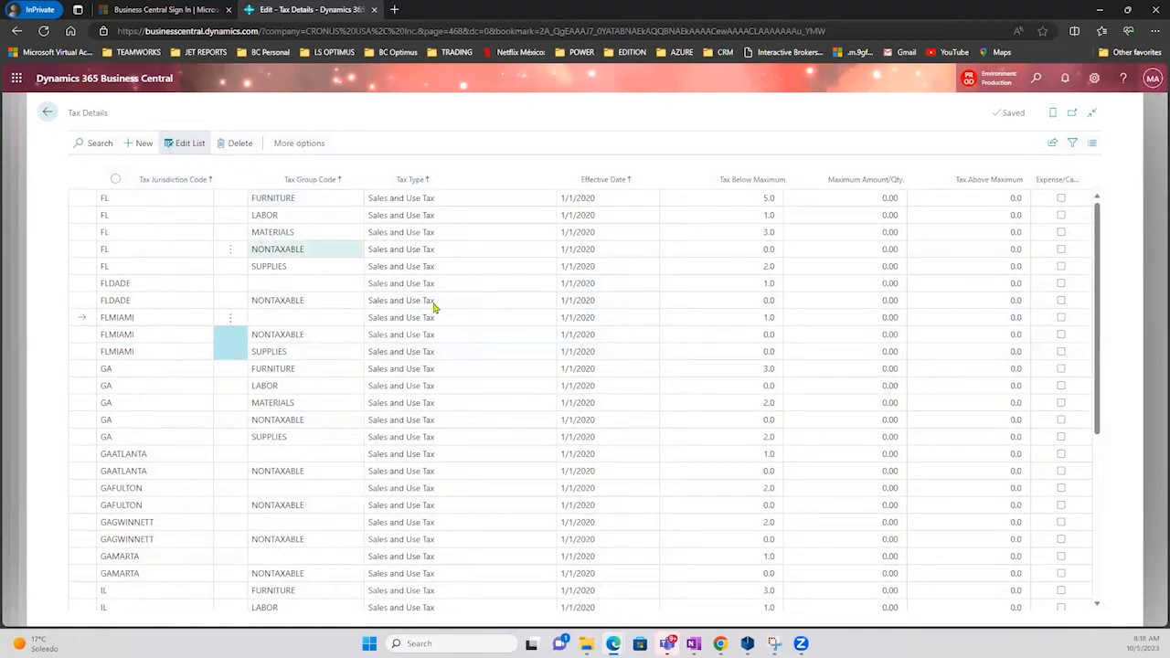
pyautogui.click(432, 284)
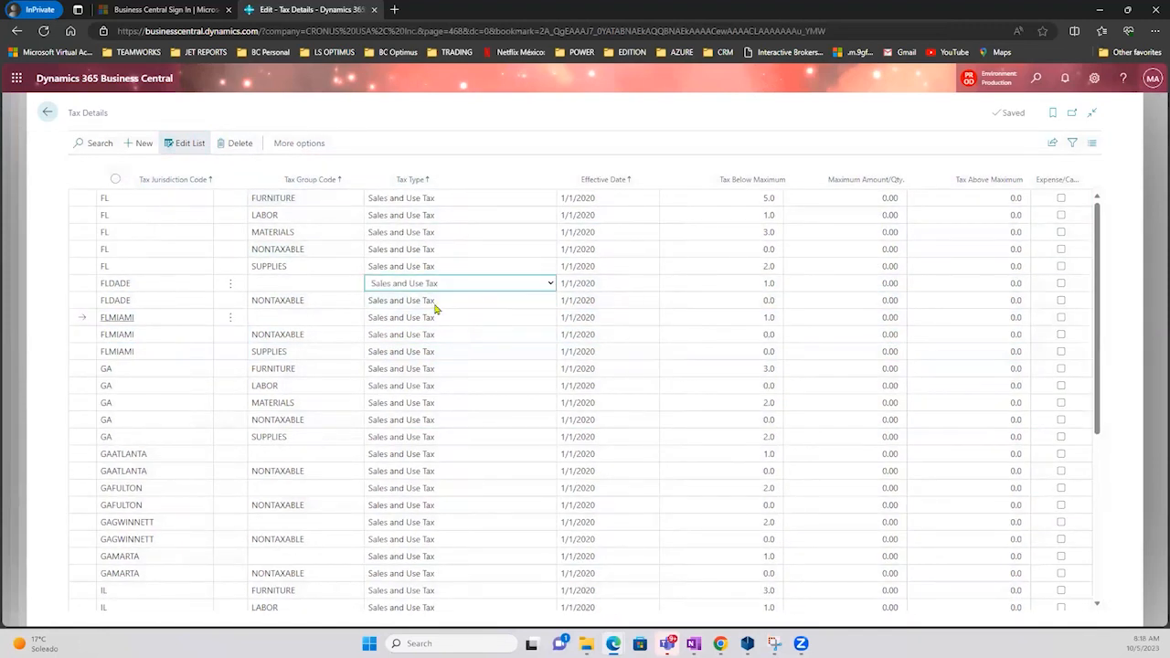
pyautogui.click(552, 295)
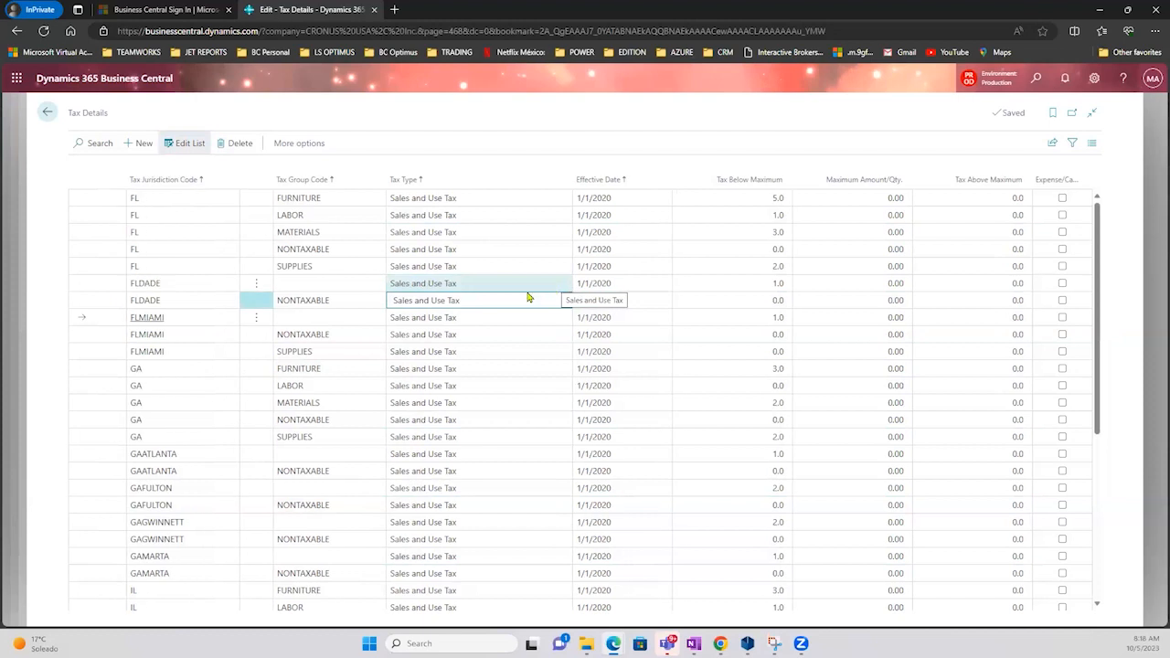
pyautogui.click(137, 372)
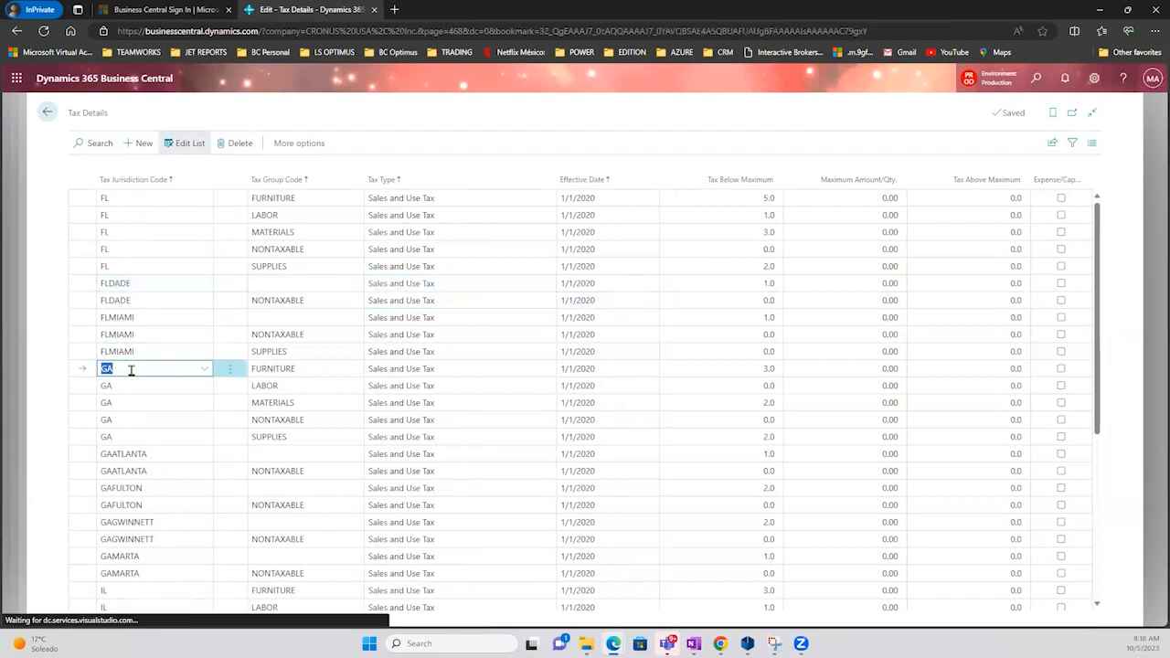
pyautogui.click(307, 368)
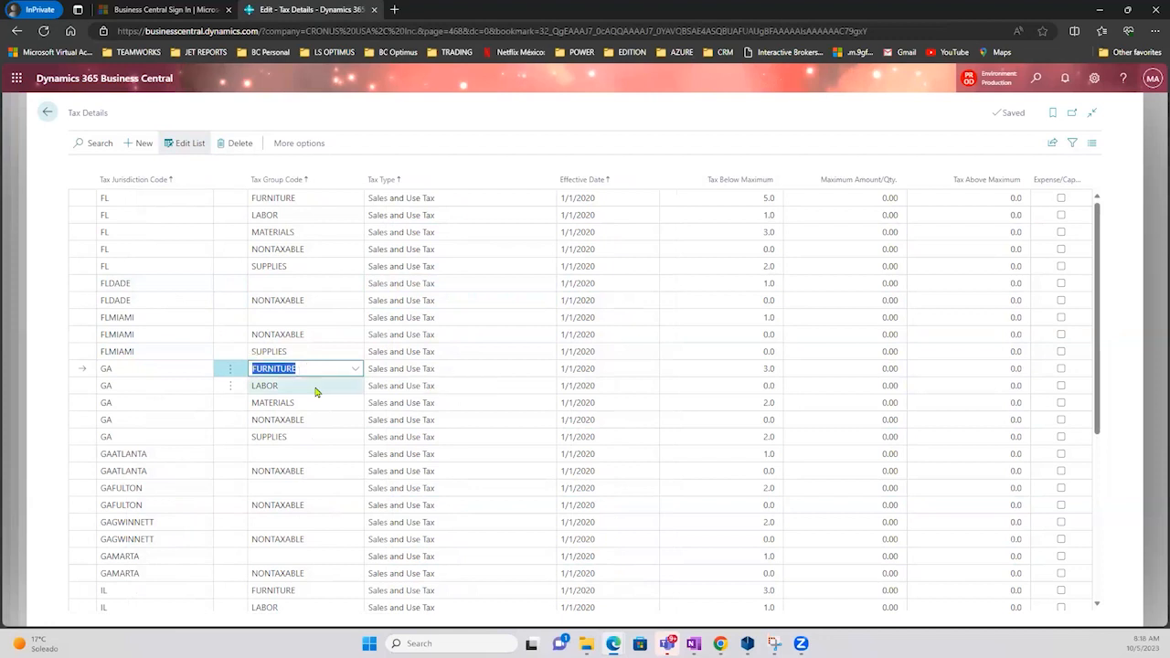
pyautogui.press('Down')
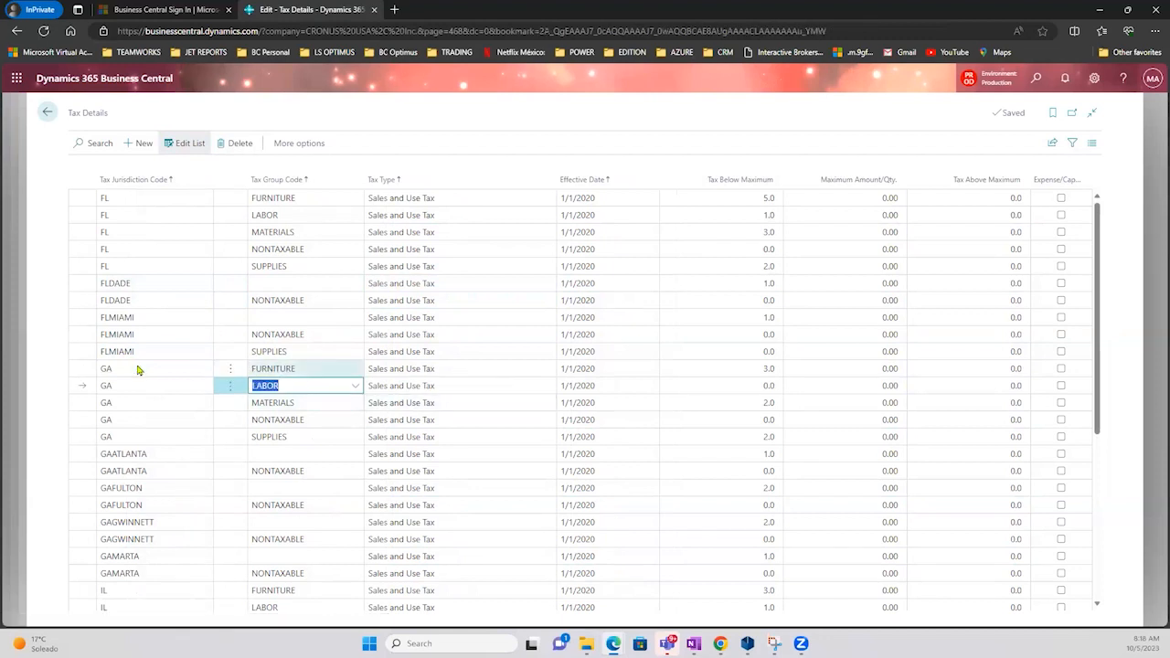
pyautogui.click(440, 373)
pyautogui.click(444, 373)
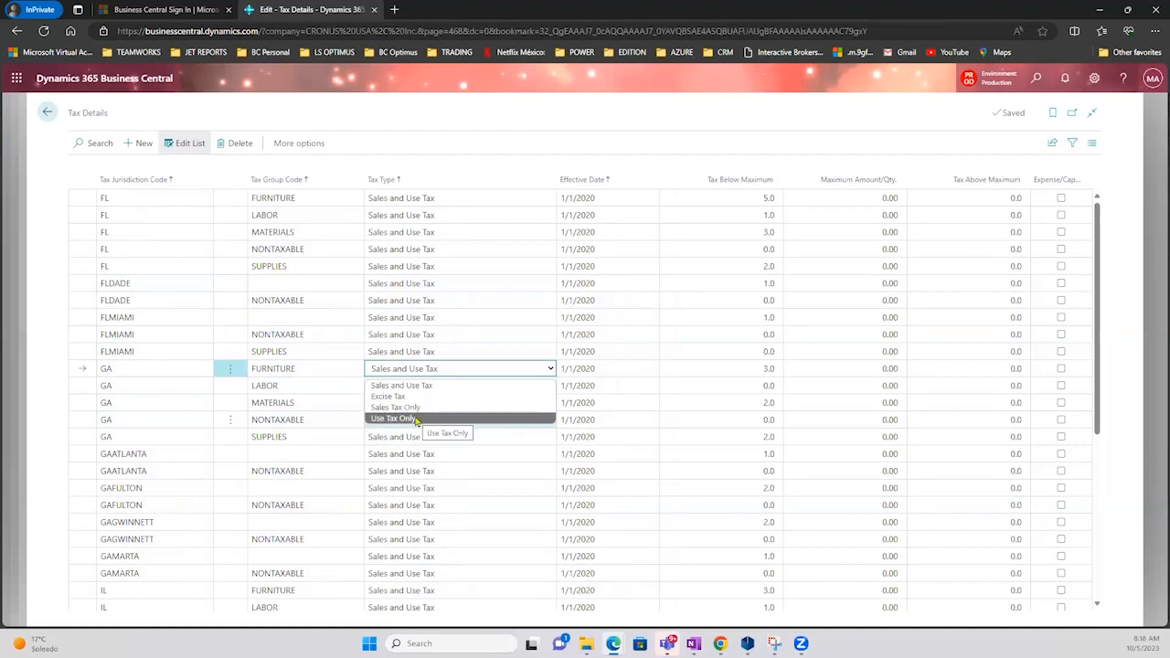
pyautogui.click(448, 131)
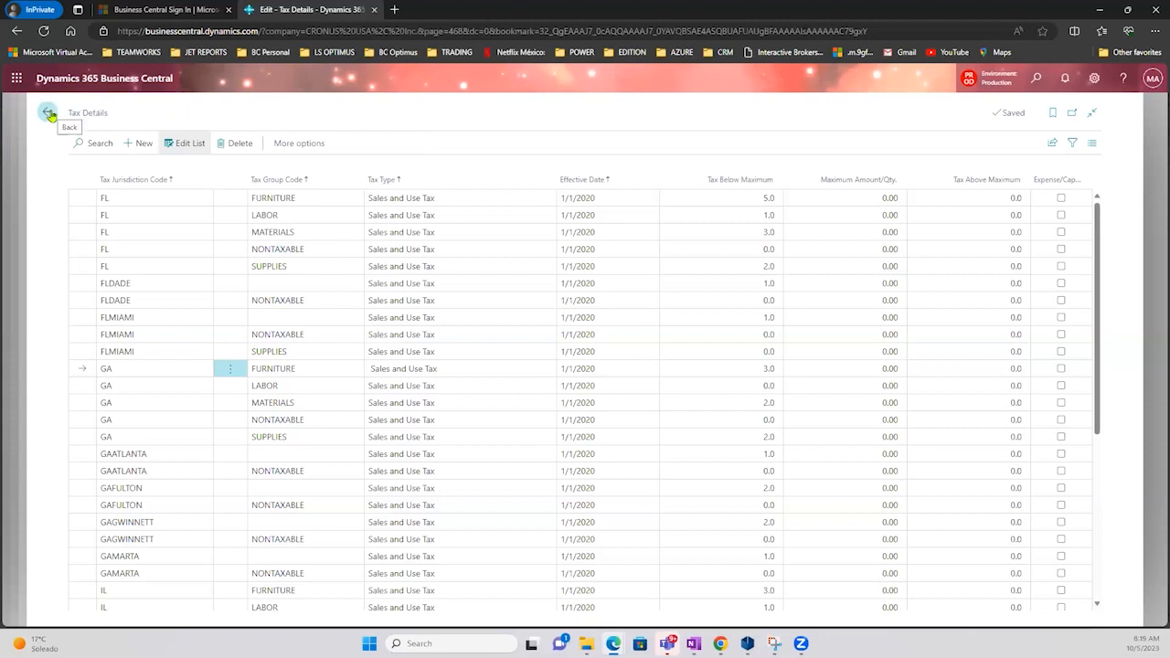
# - Check the Effective Date values of the FL FURNITURE and FL LABOR tax detail lines
pyautogui.click(608, 202)
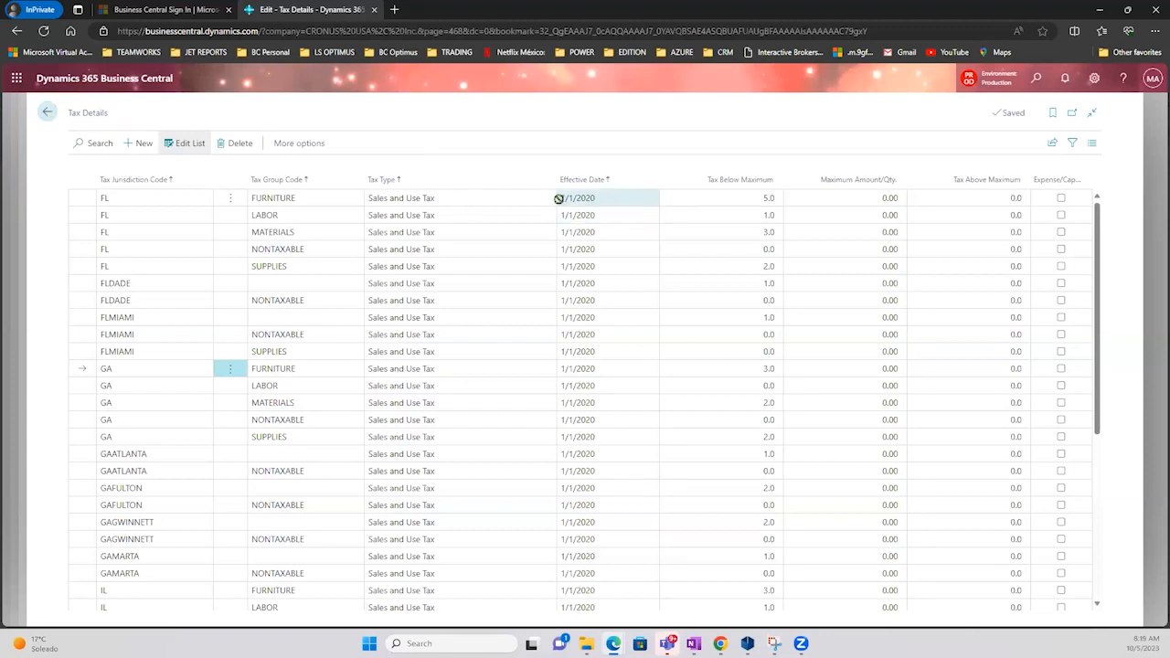
pyautogui.click(561, 200)
pyautogui.click(590, 212)
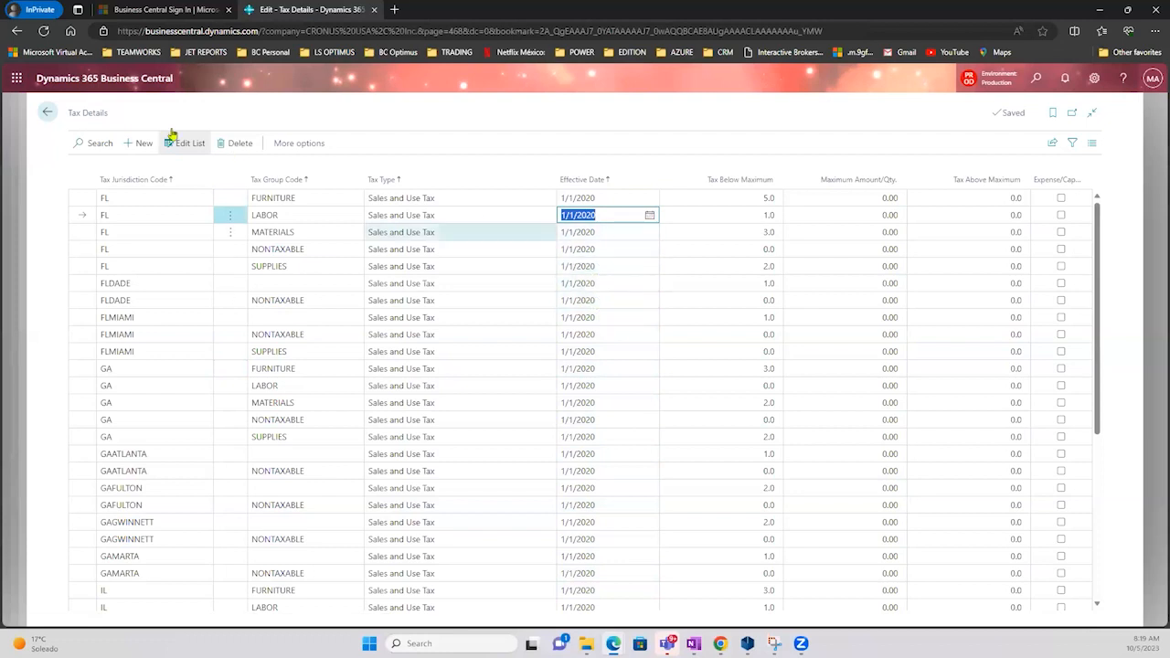
# - Leave the Tax Details, Item Card and Items pages for the home page, and open the Vendors list
pyautogui.click(48, 112)
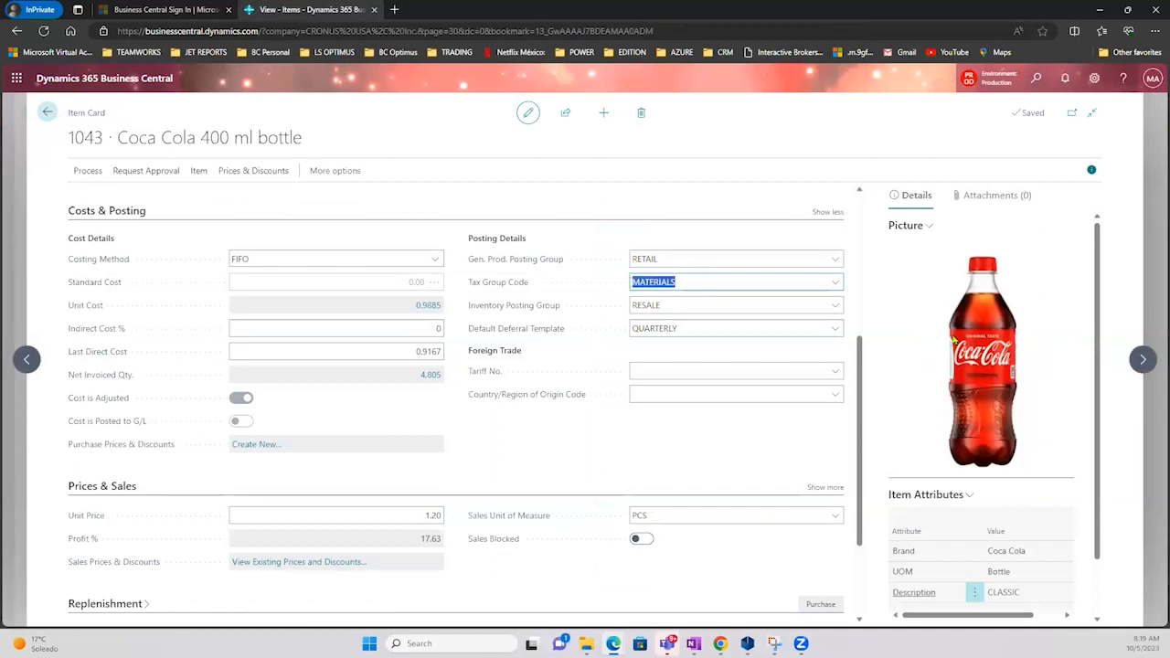
pyautogui.click(48, 112)
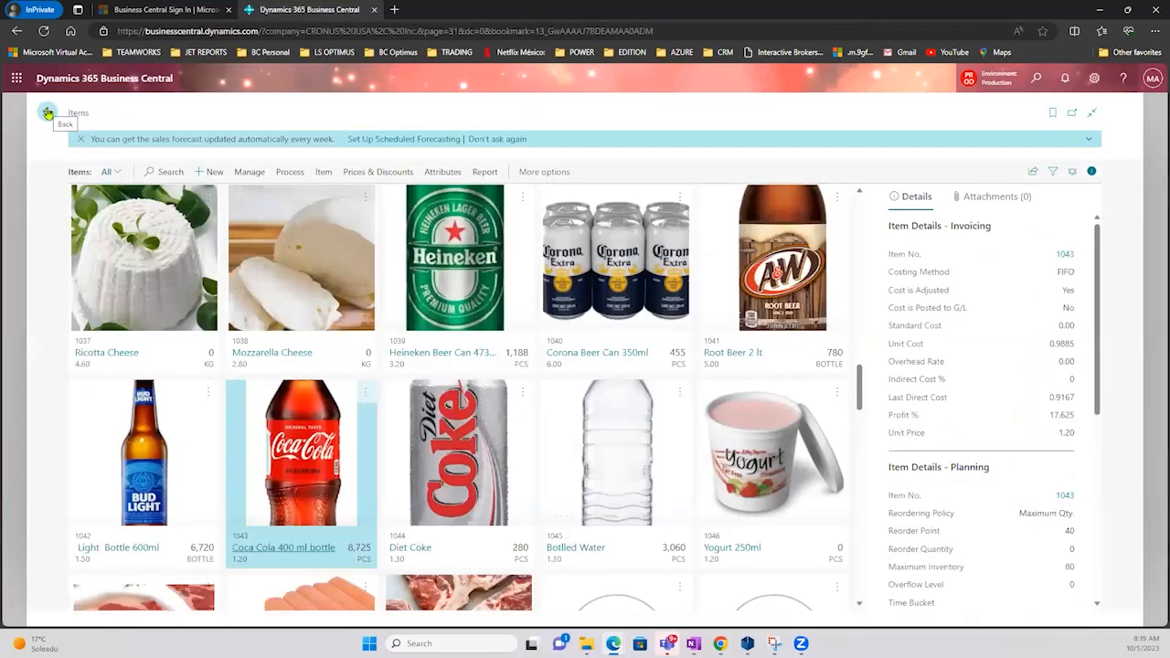
pyautogui.click(48, 112)
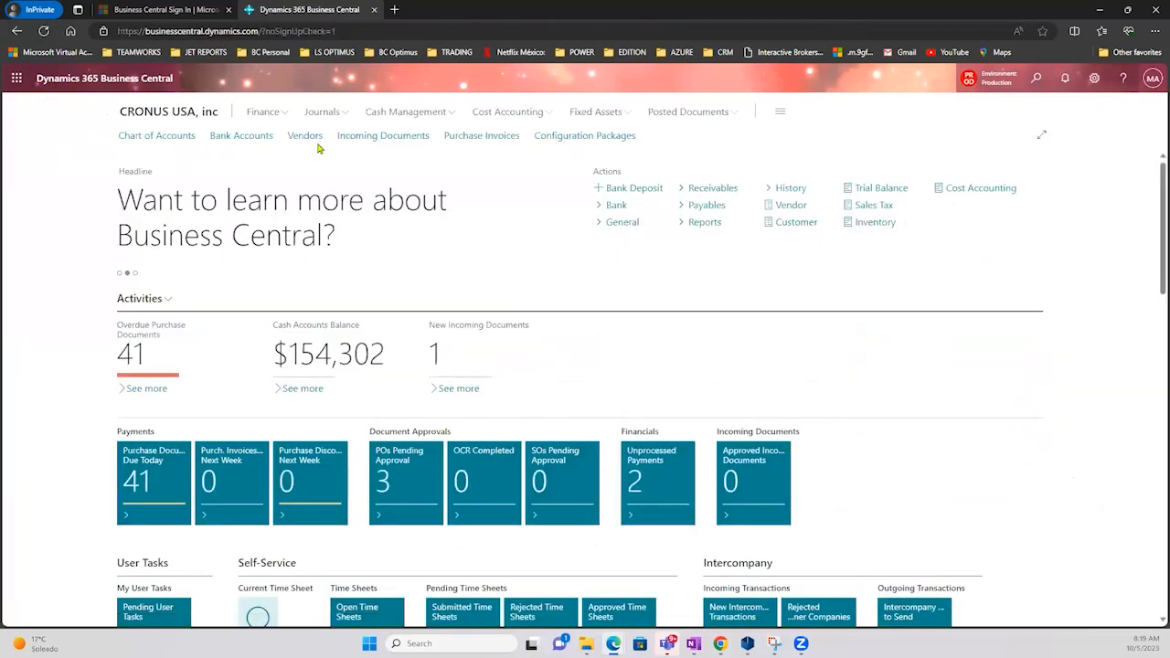
pyautogui.click(315, 135)
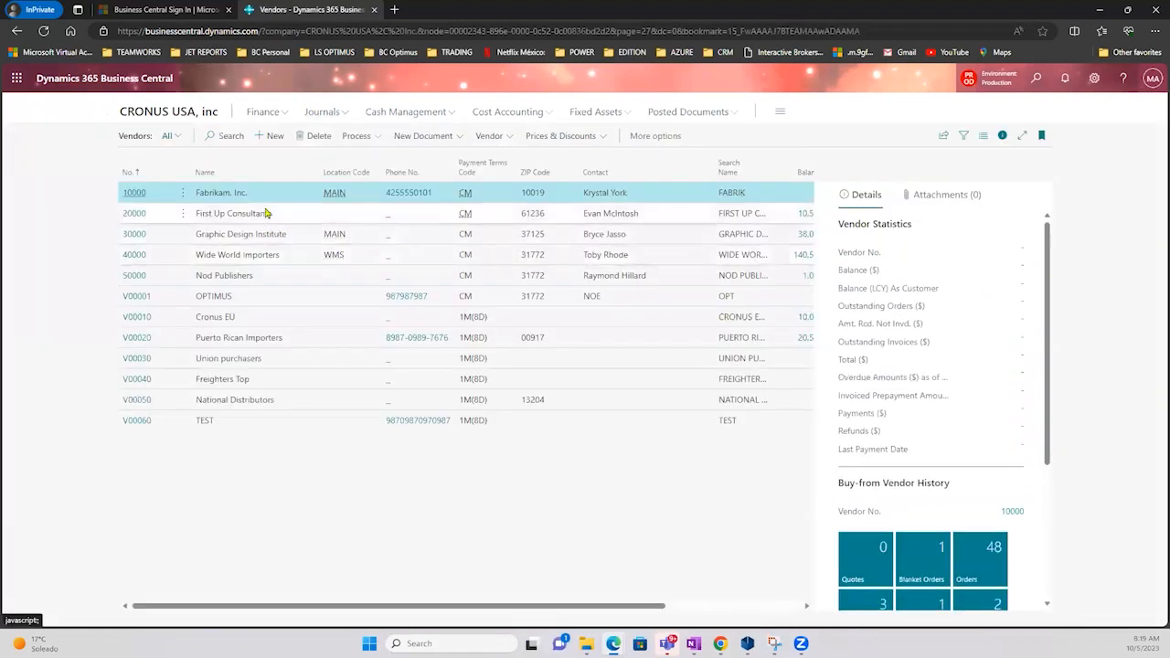
# - Select vendor Wide World Importers in the list and hide the details pane
pyautogui.click(256, 213)
pyautogui.click(257, 256)
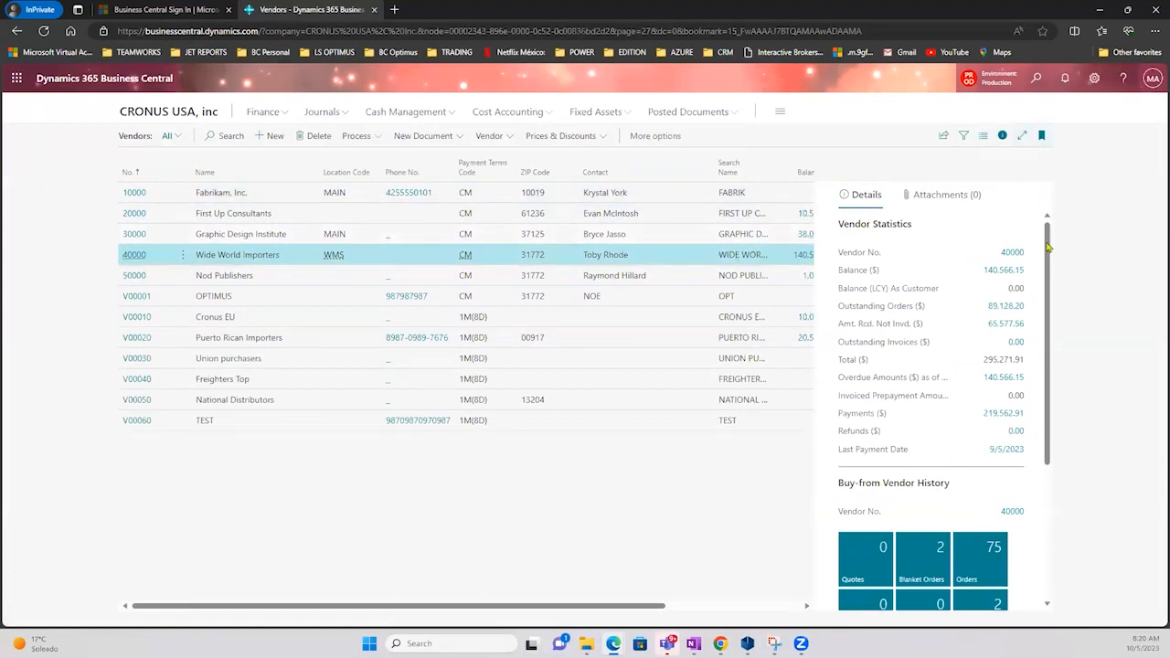
pyautogui.click(1002, 135)
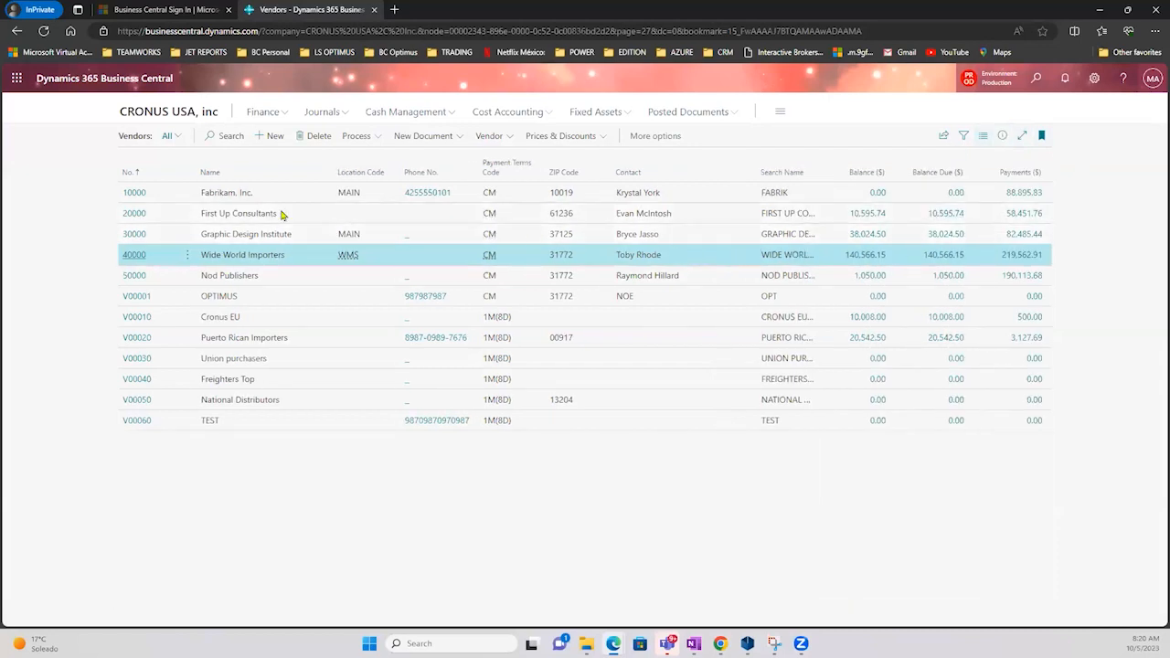
# - Open the Fabrikam, Inc. vendor card to check its city, and continue to the First Up Consultants card
pyautogui.click(136, 196)
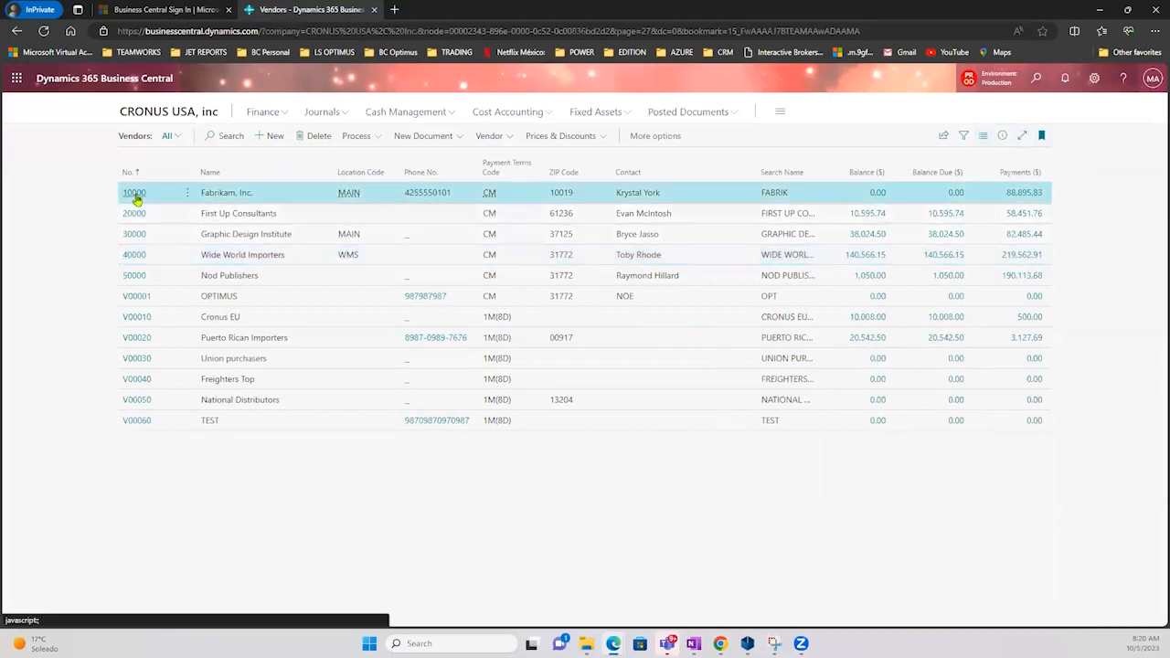
pyautogui.click(134, 193)
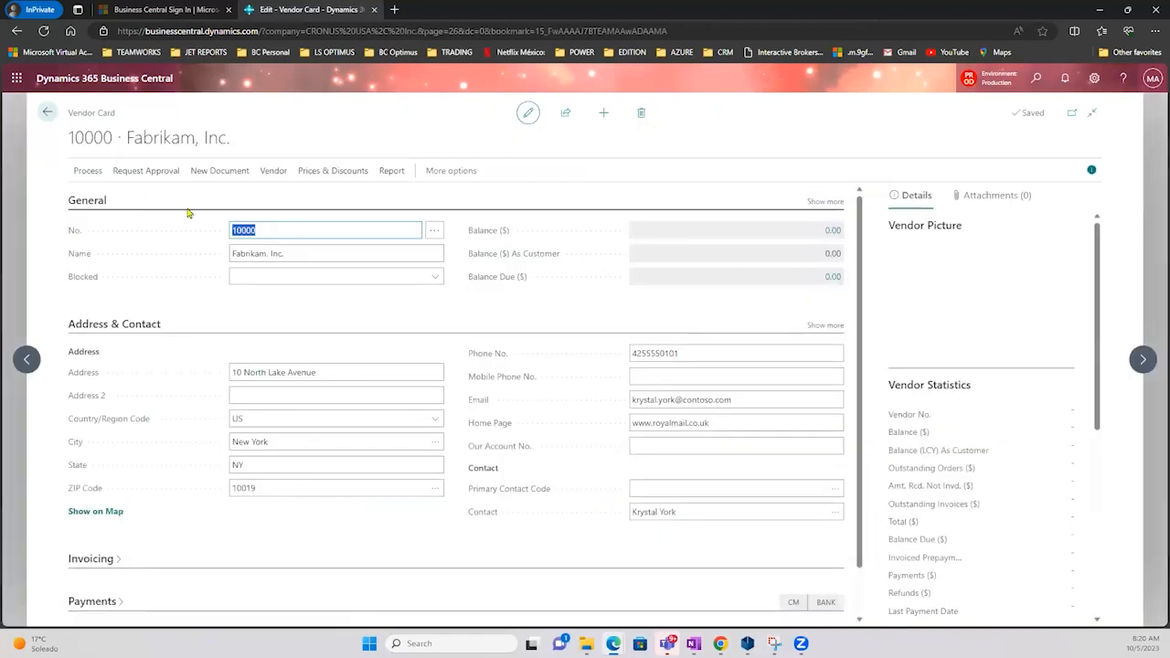
pyautogui.click(285, 252)
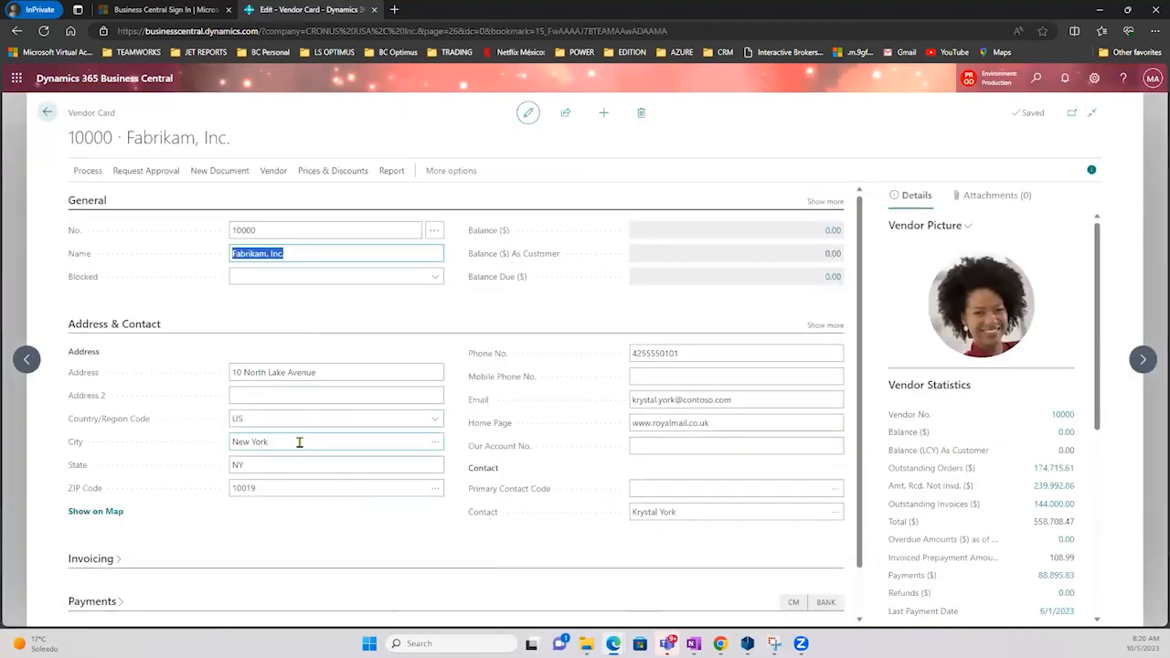
pyautogui.click(298, 442)
pyautogui.click(1142, 359)
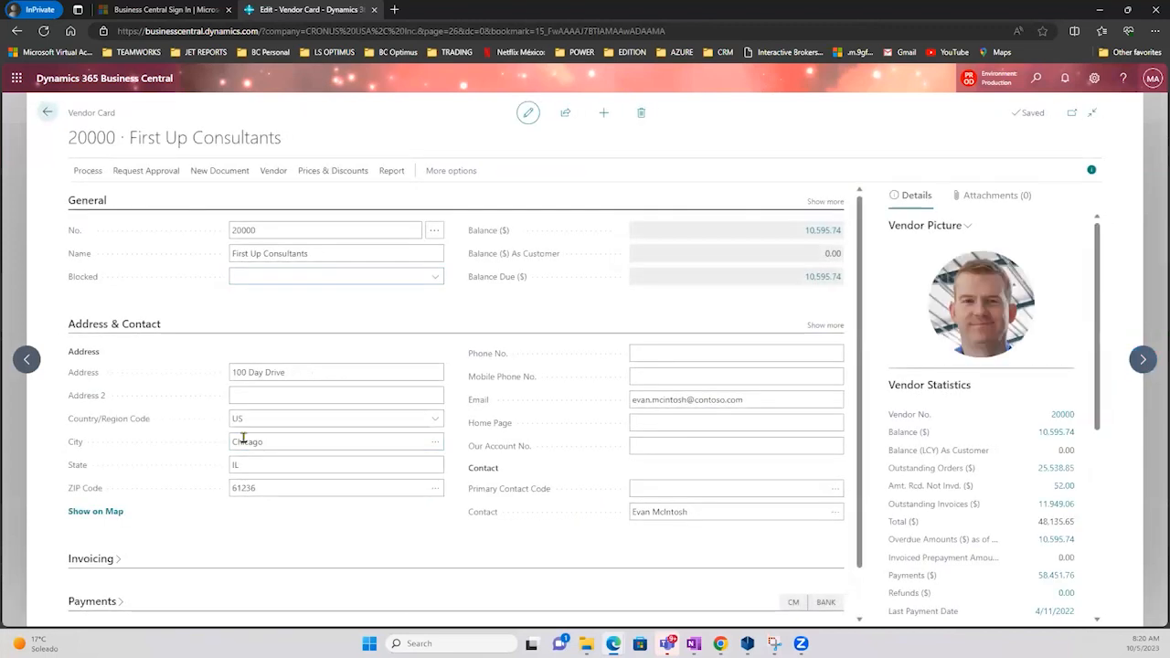
pyautogui.moveTo(293, 145); pyautogui.dragTo(129, 137)
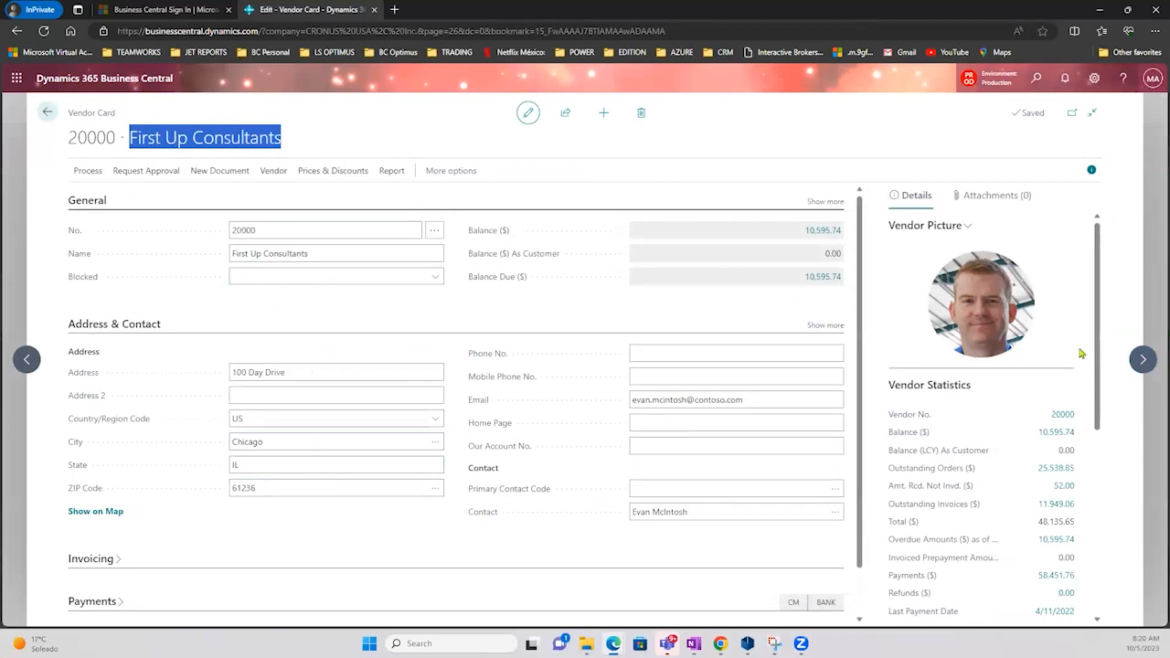
# - Go to the Graphic Design Institute vendor card and check its name and city
pyautogui.click(1143, 360)
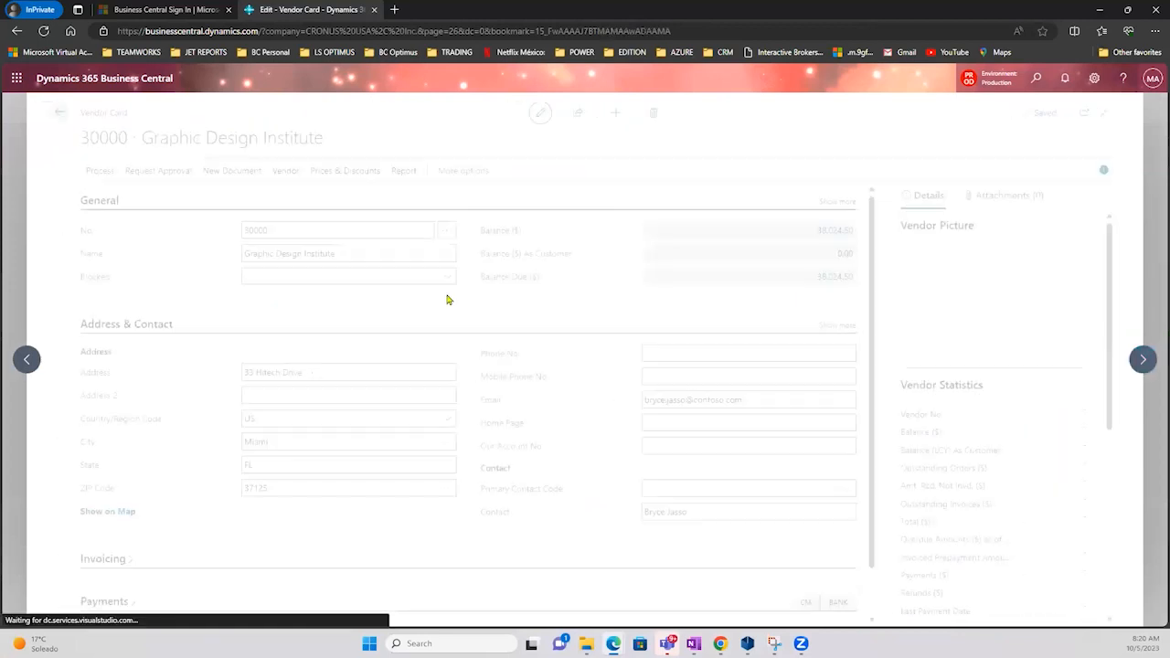
pyautogui.click(298, 436)
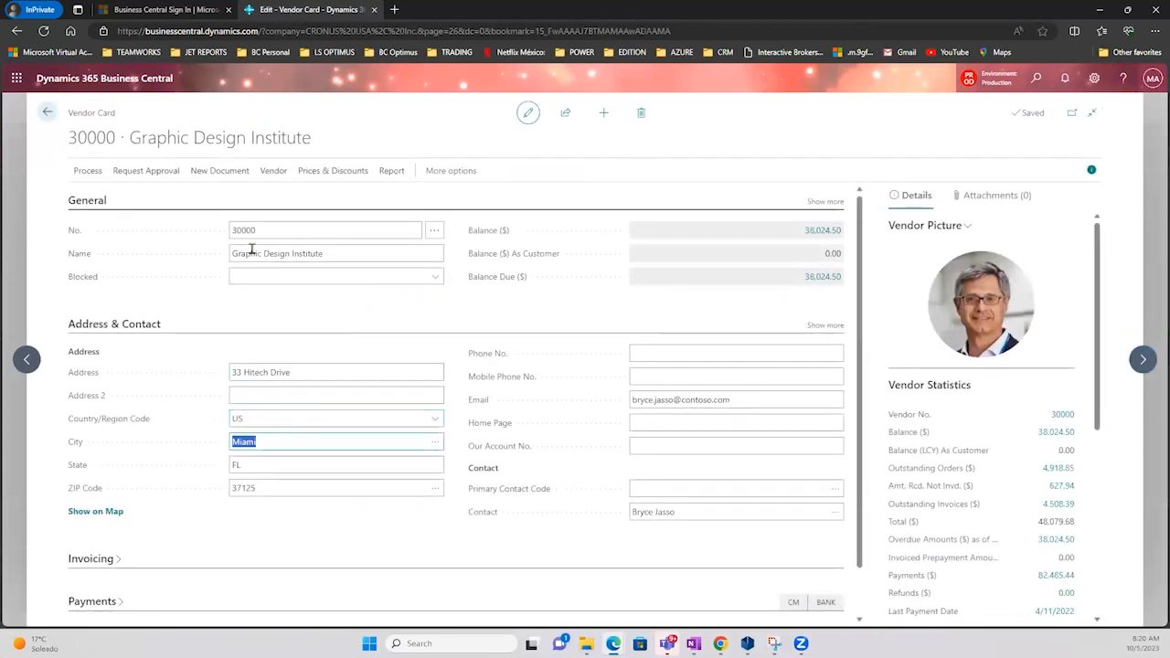
pyautogui.moveTo(311, 142); pyautogui.dragTo(157, 138)
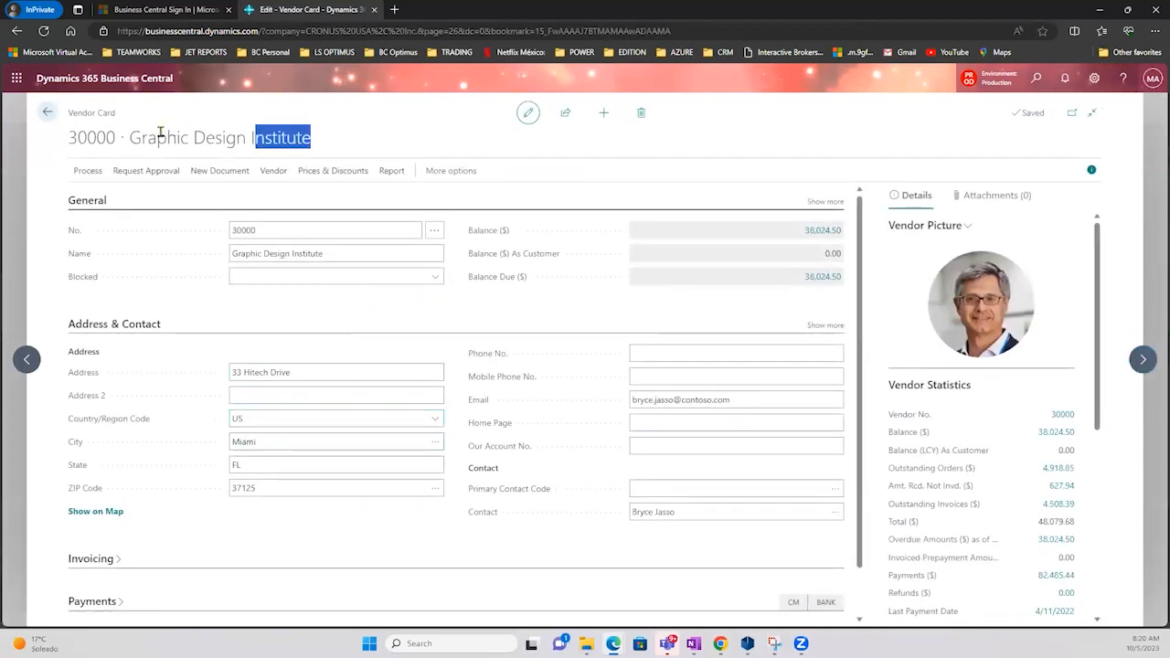
pyautogui.click(271, 442)
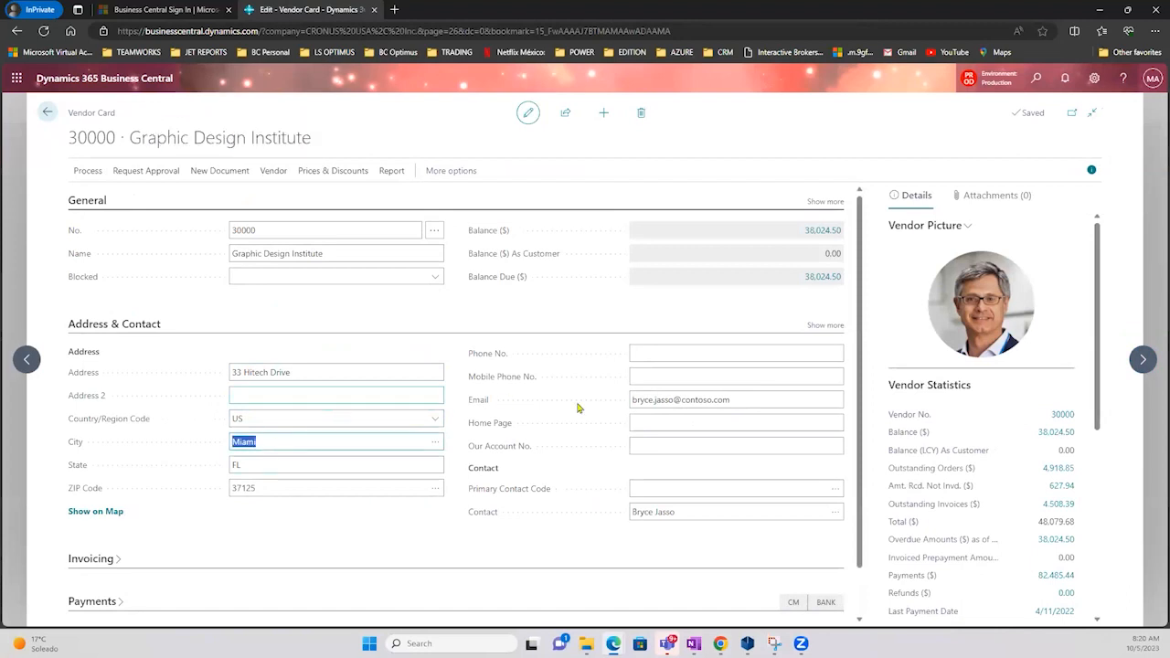
# - Go to the Wide World Importers vendor card and check its city and name
pyautogui.click(1142, 360)
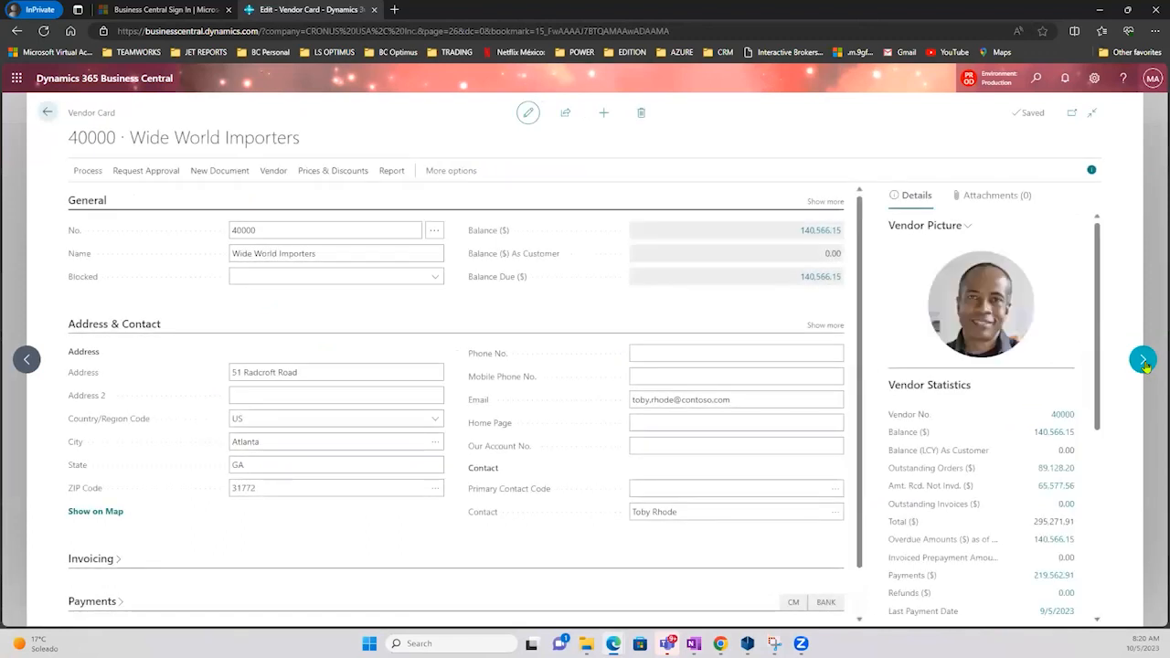
pyautogui.click(278, 440)
pyautogui.moveTo(292, 139); pyautogui.dragTo(149, 137)
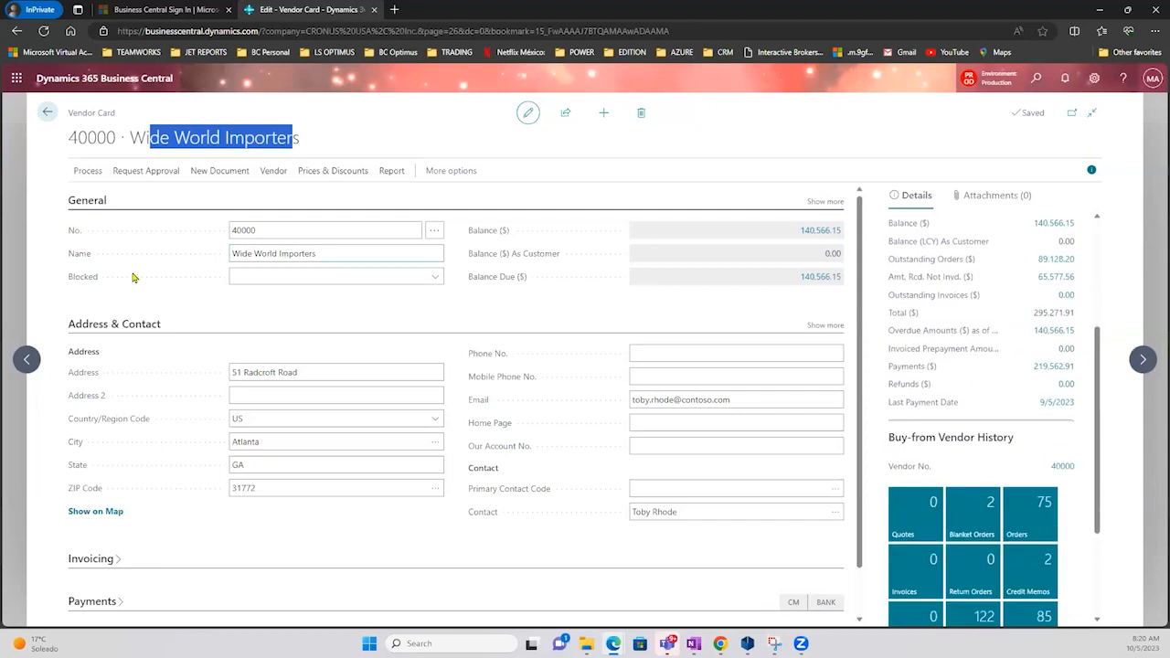
pyautogui.click(139, 146)
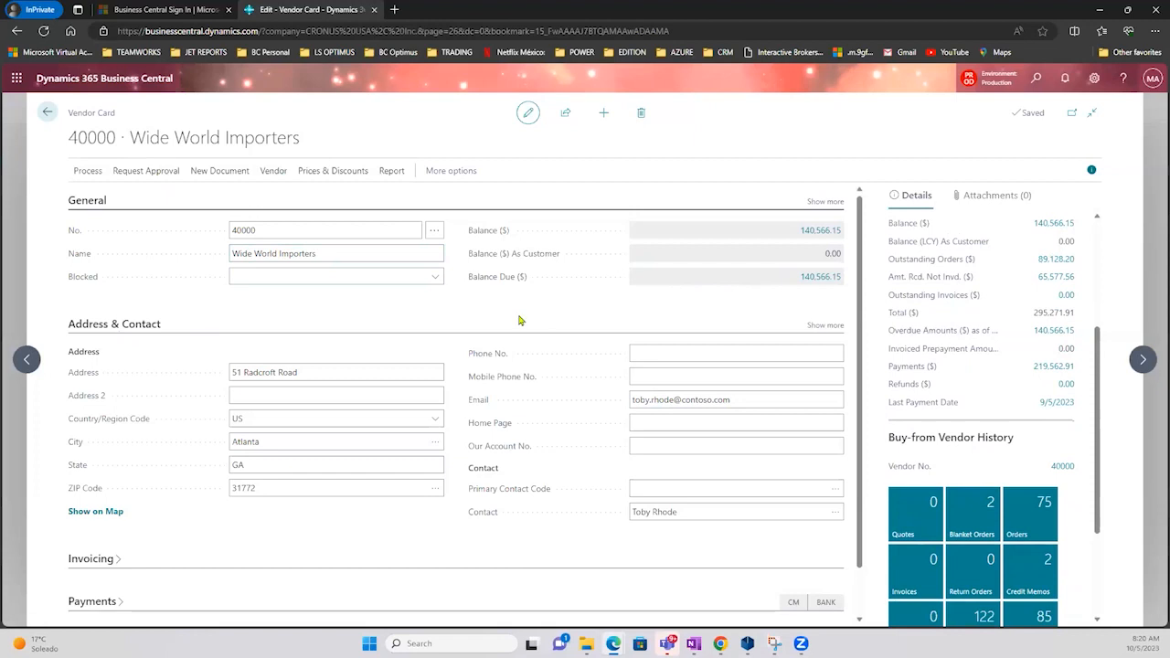
# - Expand the vendor's Invoicing section, read the Tax Liable explanation, and toggle Tax Liable off and back on
pyautogui.scroll(-1, 516, 316)
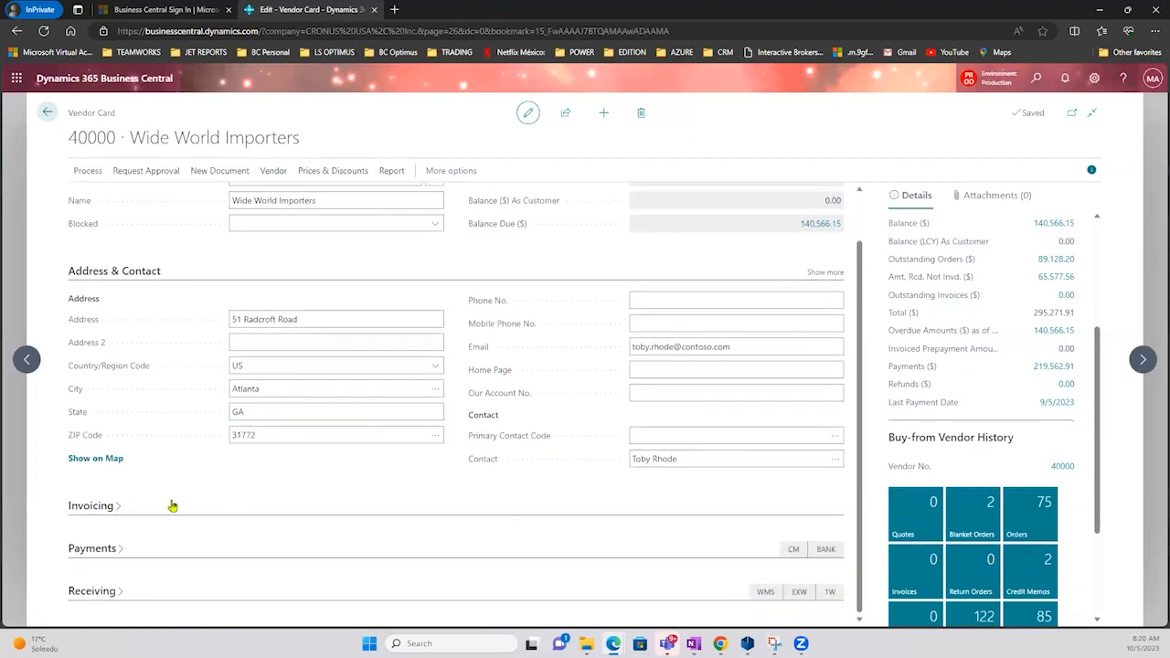
pyautogui.scroll(-2, 505, 411)
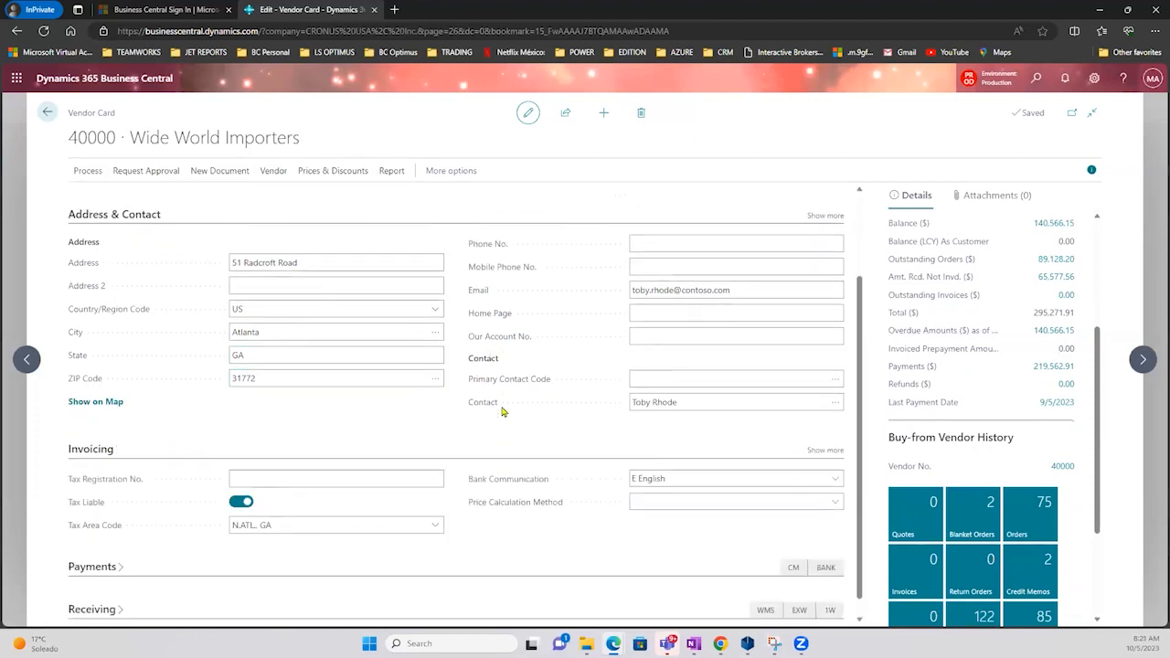
pyautogui.moveTo(88, 493)
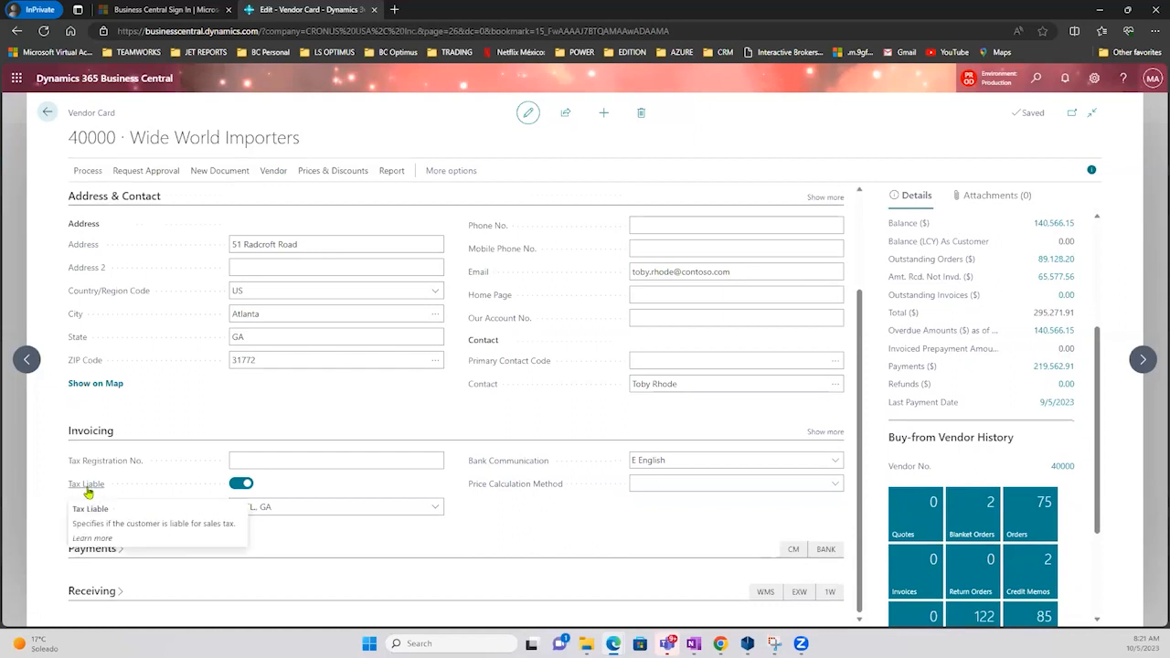
pyautogui.click(239, 484)
pyautogui.click(237, 485)
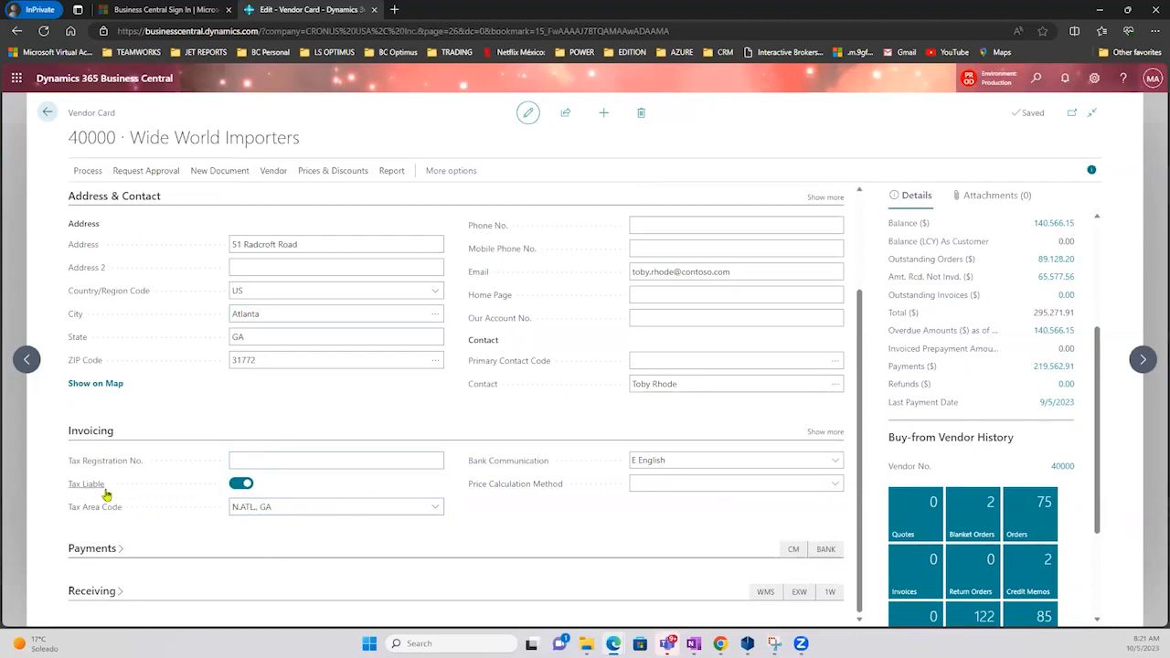
pyautogui.moveTo(108, 495)
# - Show the additional Invoicing fields and check the Tax Area Code assigned to Wide World Importers
pyautogui.click(824, 431)
pyautogui.scroll(-1, 630, 393)
pyautogui.scroll(-1, 593, 387)
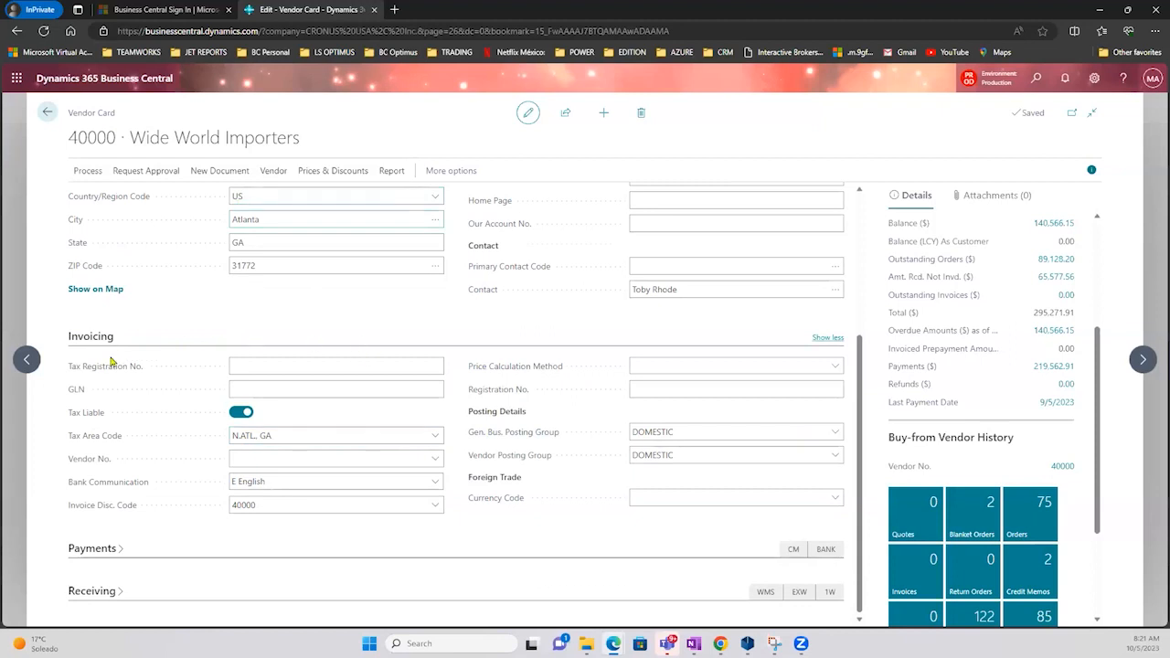
pyautogui.moveTo(105, 418)
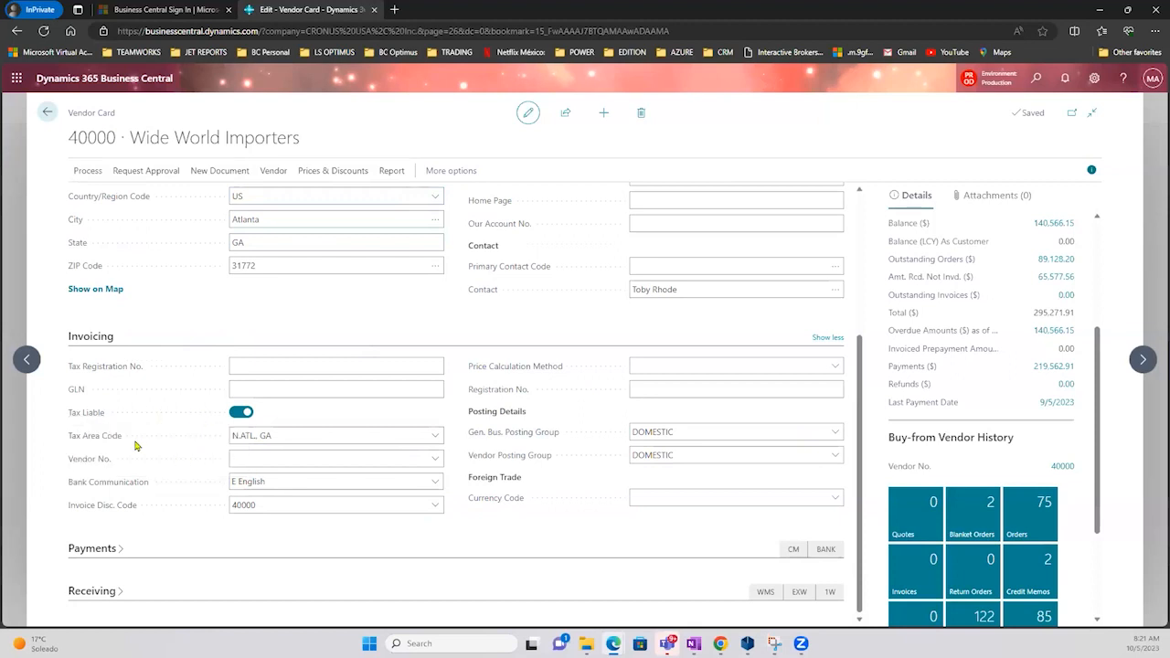
pyautogui.click(299, 442)
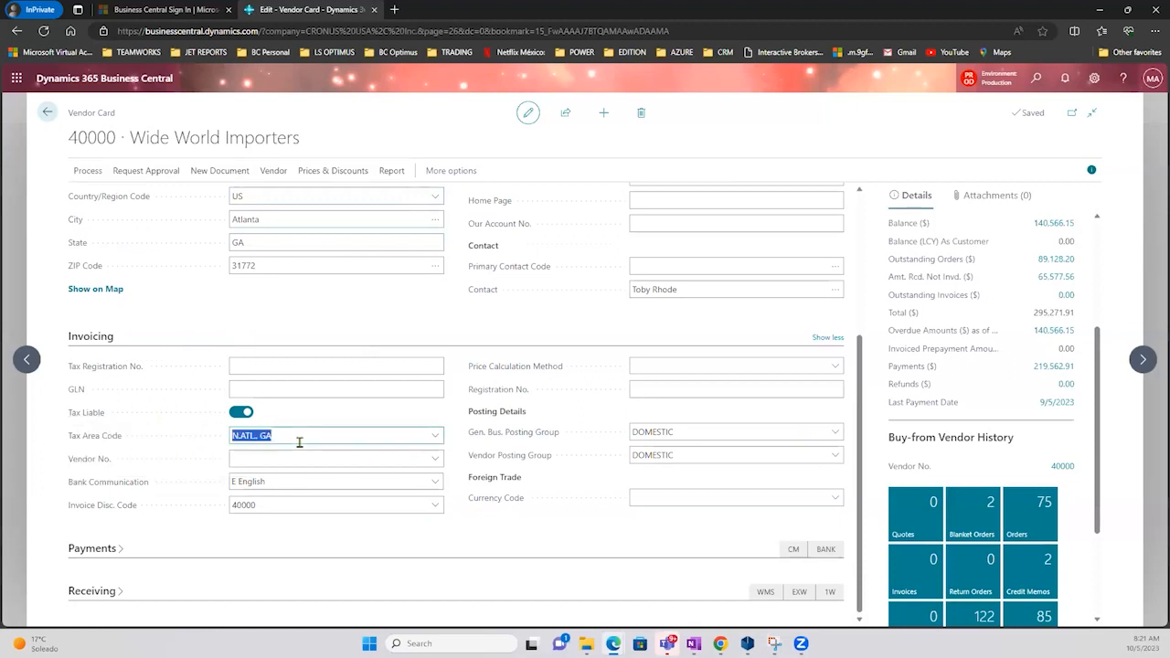
# - Look up the tax area codes available for the vendor and check the vendor's name in the General section
pyautogui.click(435, 438)
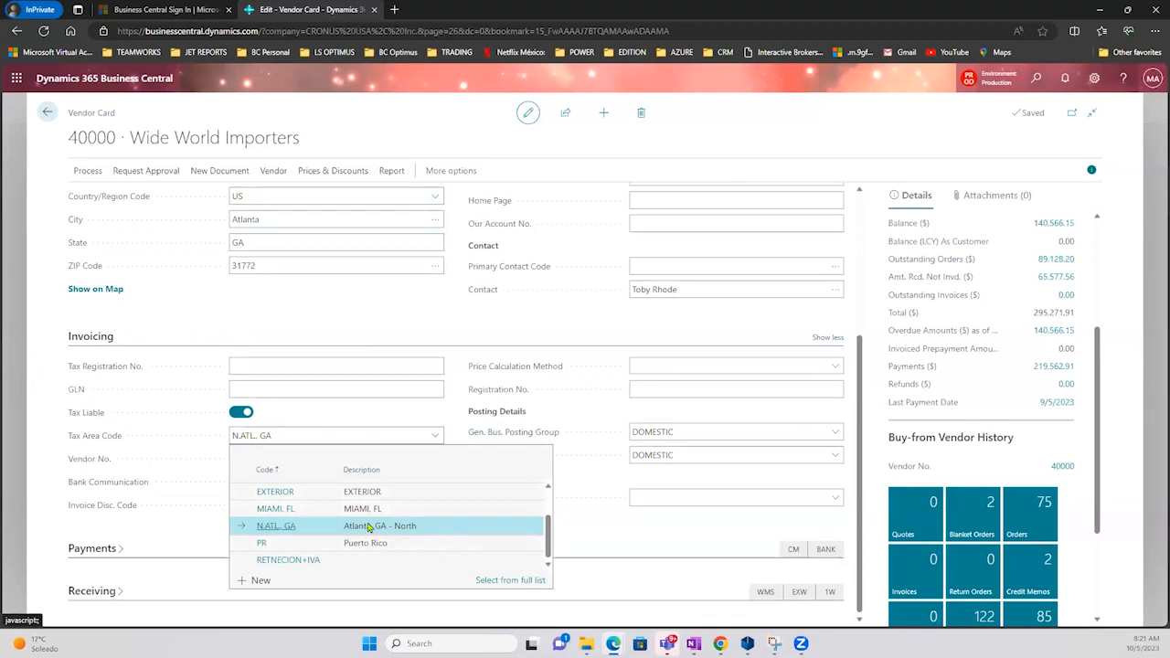
pyautogui.click(458, 400)
pyautogui.scroll(5, 459, 400)
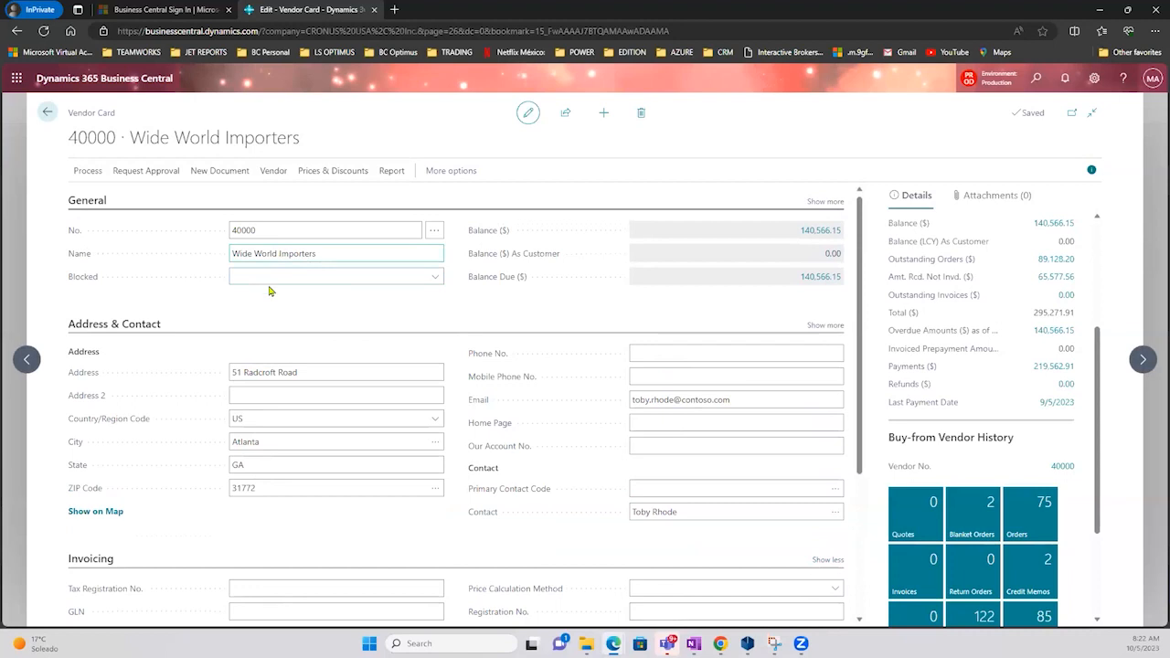
pyautogui.click(314, 253)
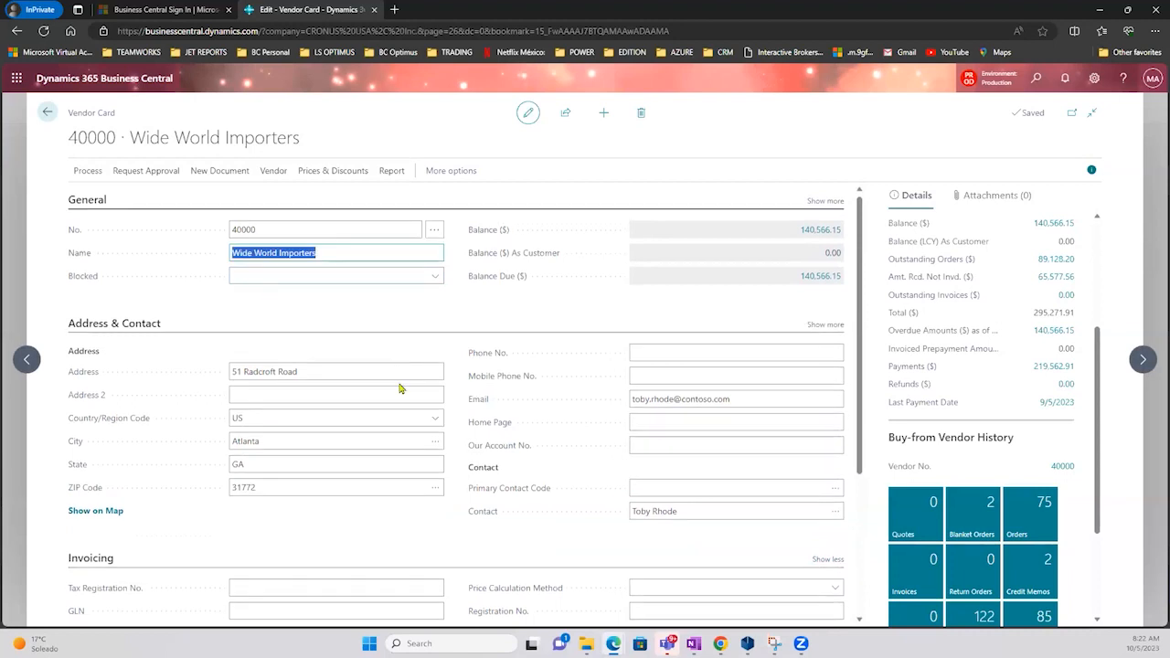
pyautogui.click(265, 173)
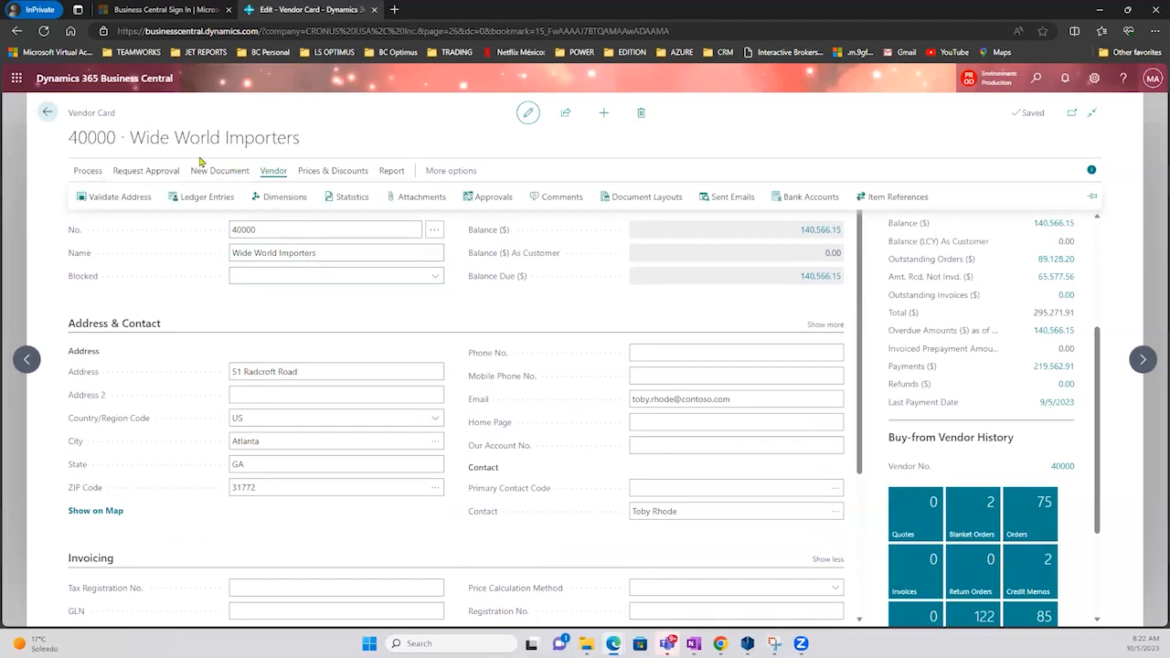
pyautogui.click(129, 140)
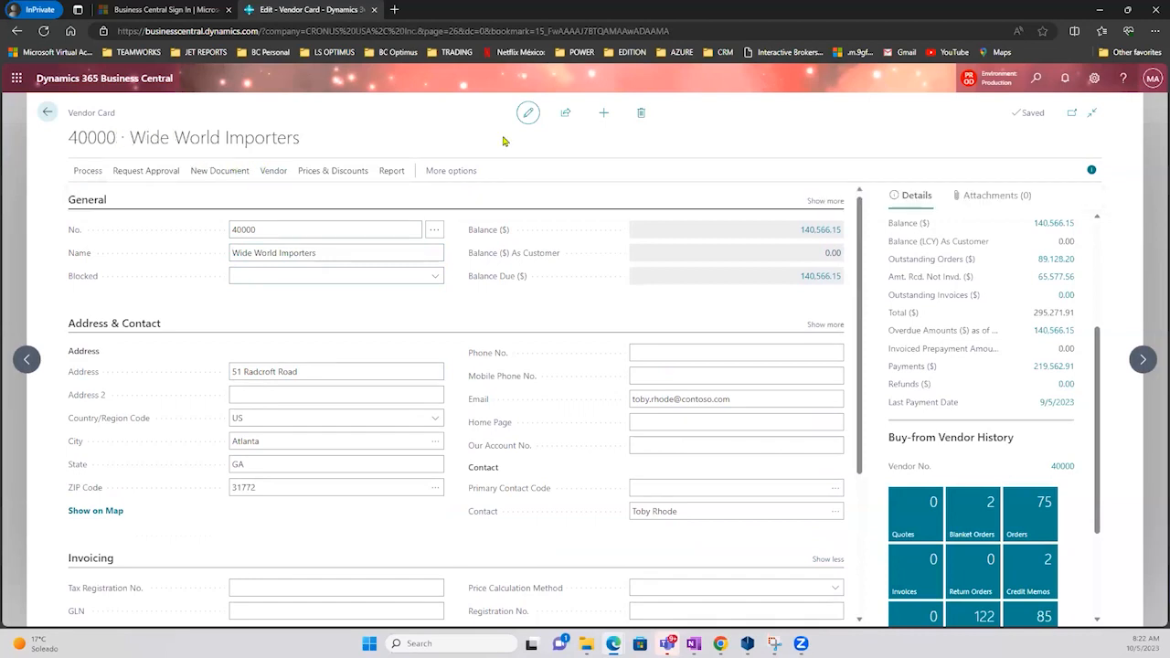
# - Create a new purchase order from the Purchase Orders list for the vendor Wide World Importers
pyautogui.click(1030, 92)
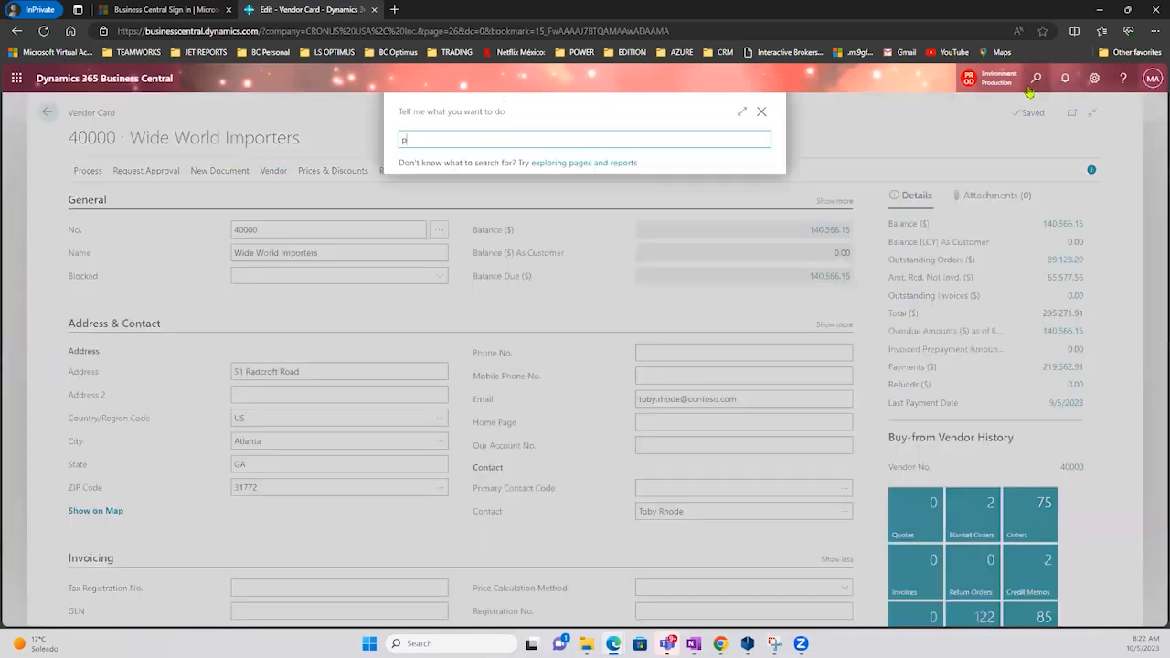
pyautogui.write('purchase order')
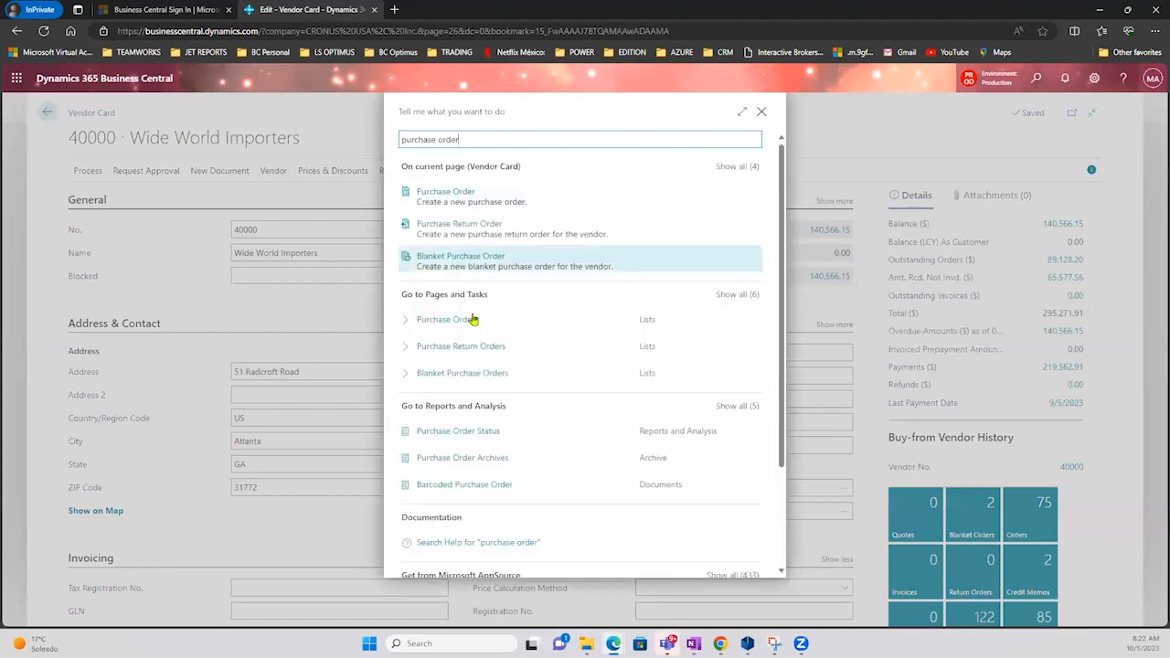
pyautogui.click(448, 319)
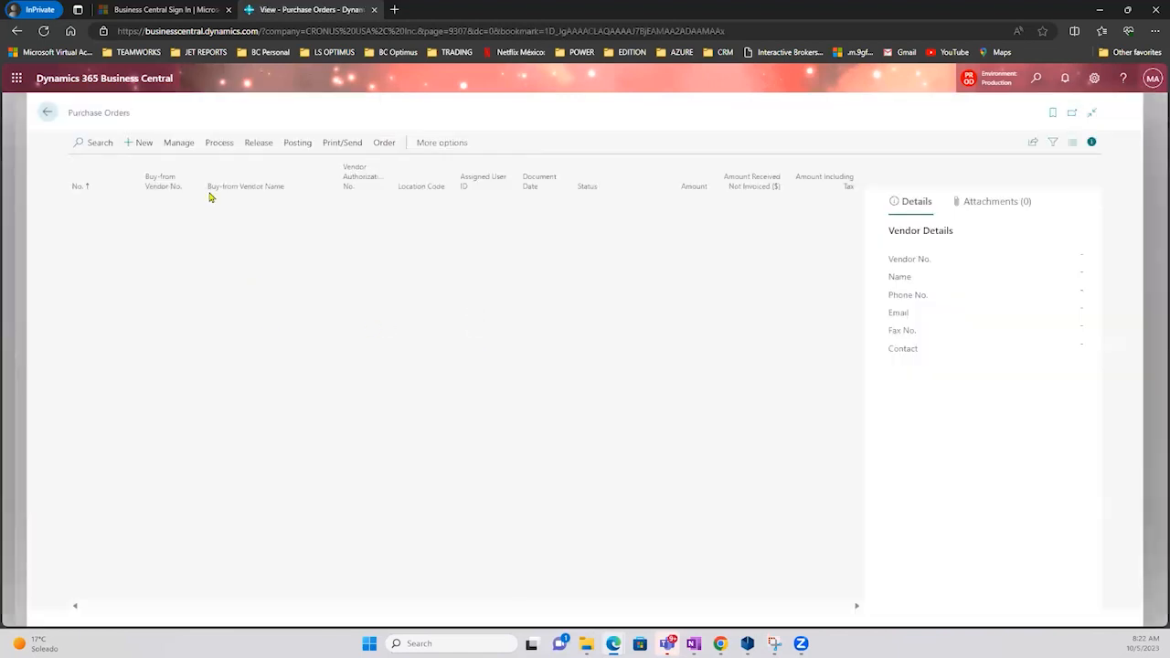
pyautogui.click(135, 144)
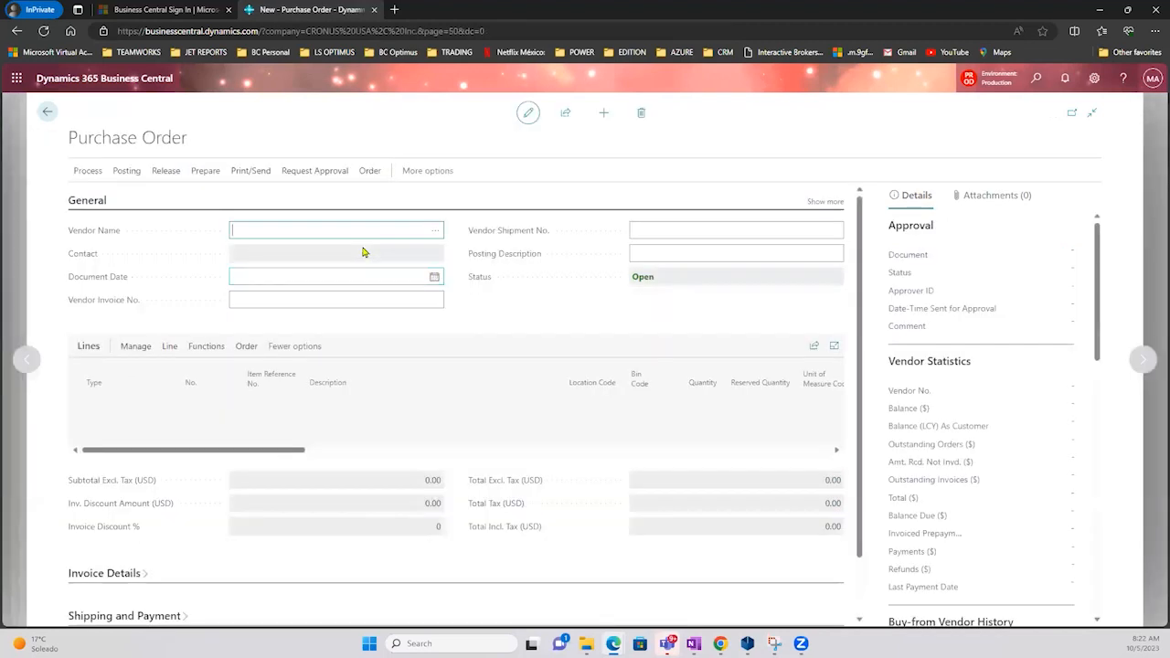
pyautogui.click(434, 231)
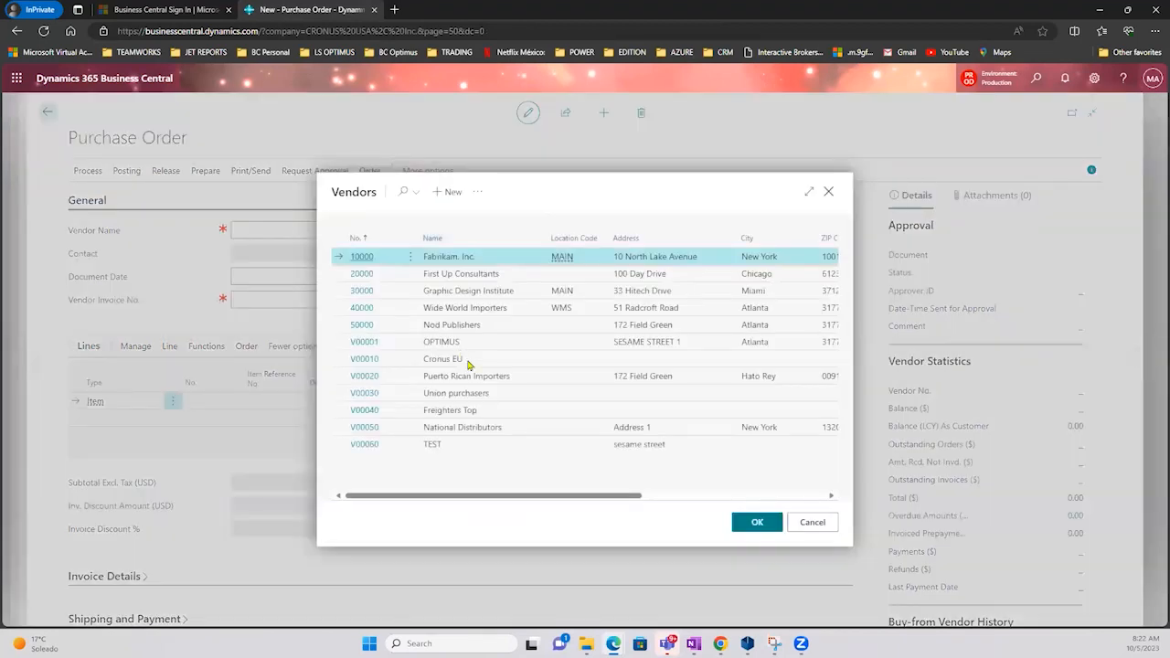
pyautogui.click(475, 309)
pyautogui.click(757, 522)
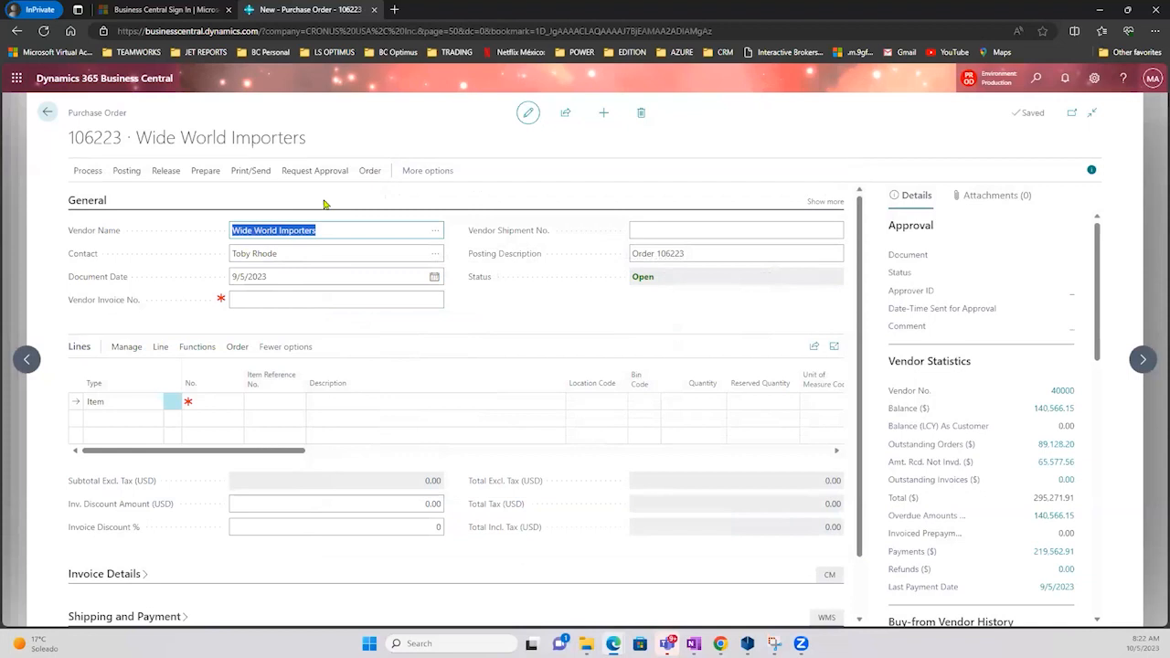
pyautogui.click(286, 299)
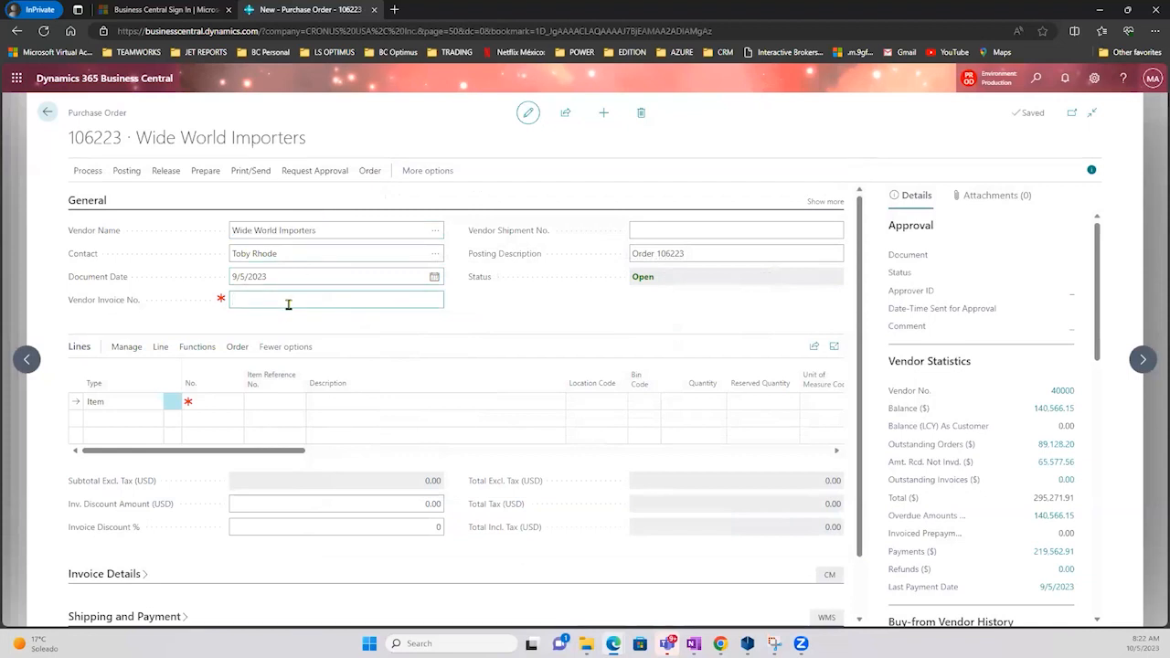
pyautogui.click(317, 234)
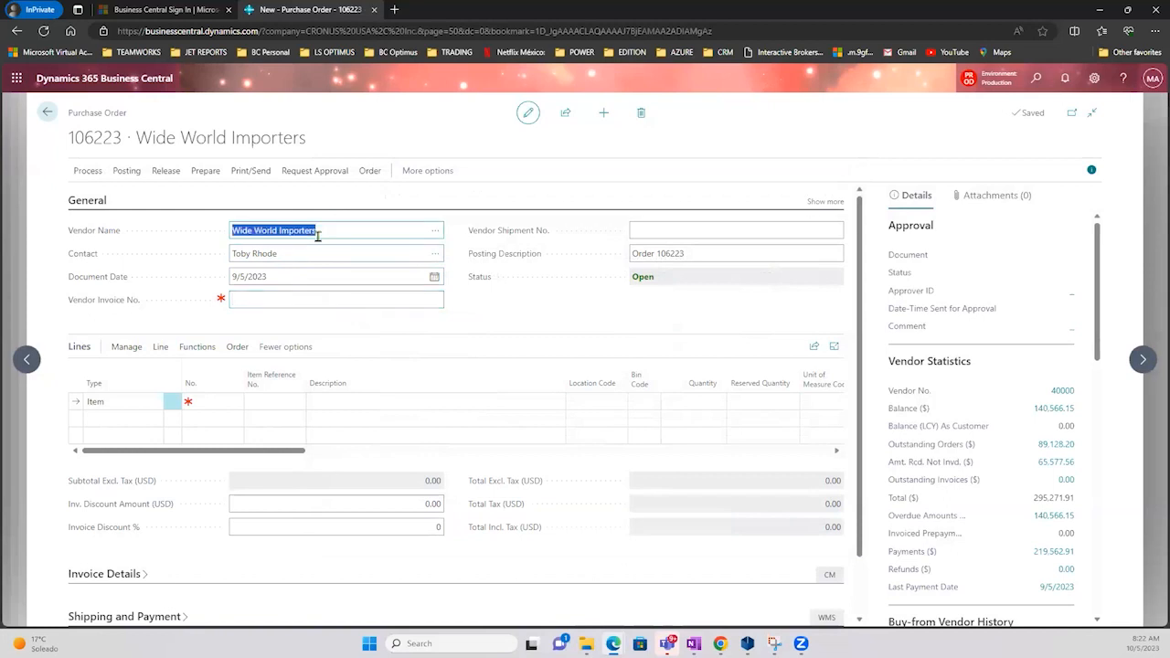
# - Find items matching "chai" in the full item list and add 1900-S PARIS Guest Chair, black to the first order line
pyautogui.click(198, 400)
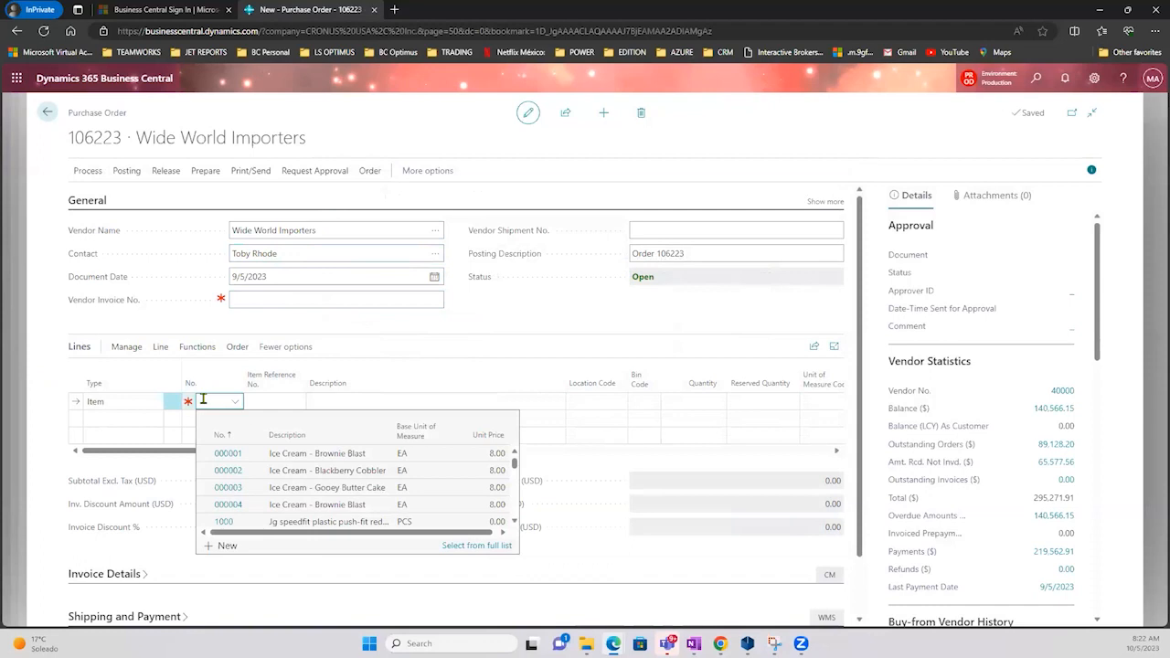
pyautogui.write('chai')
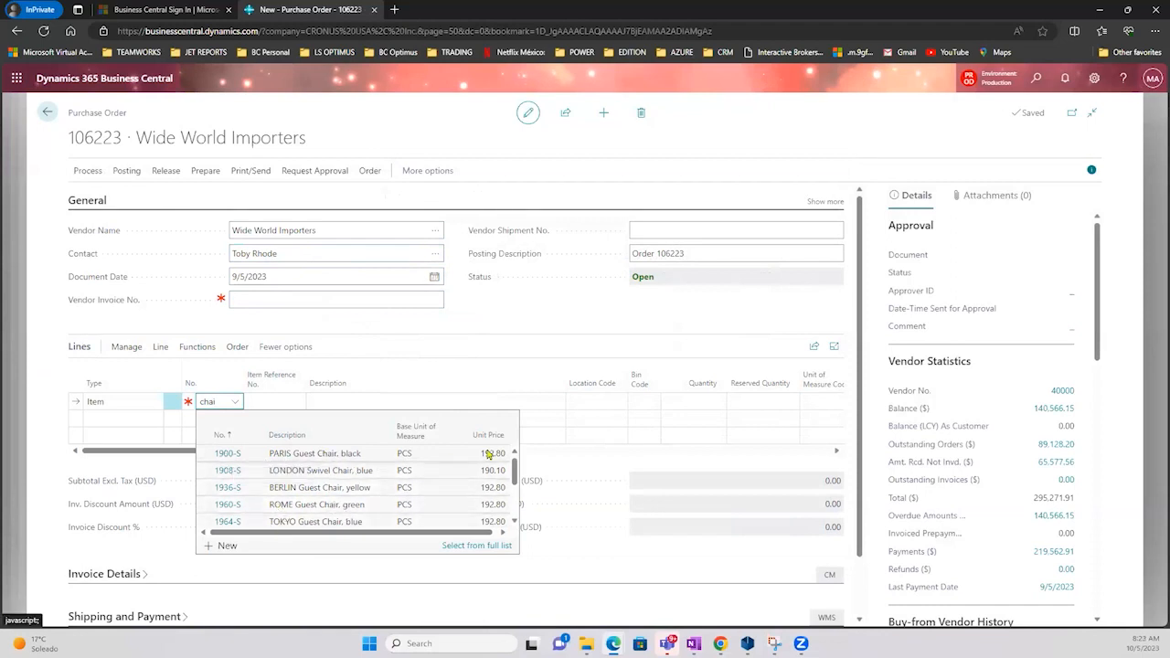
pyautogui.click(473, 547)
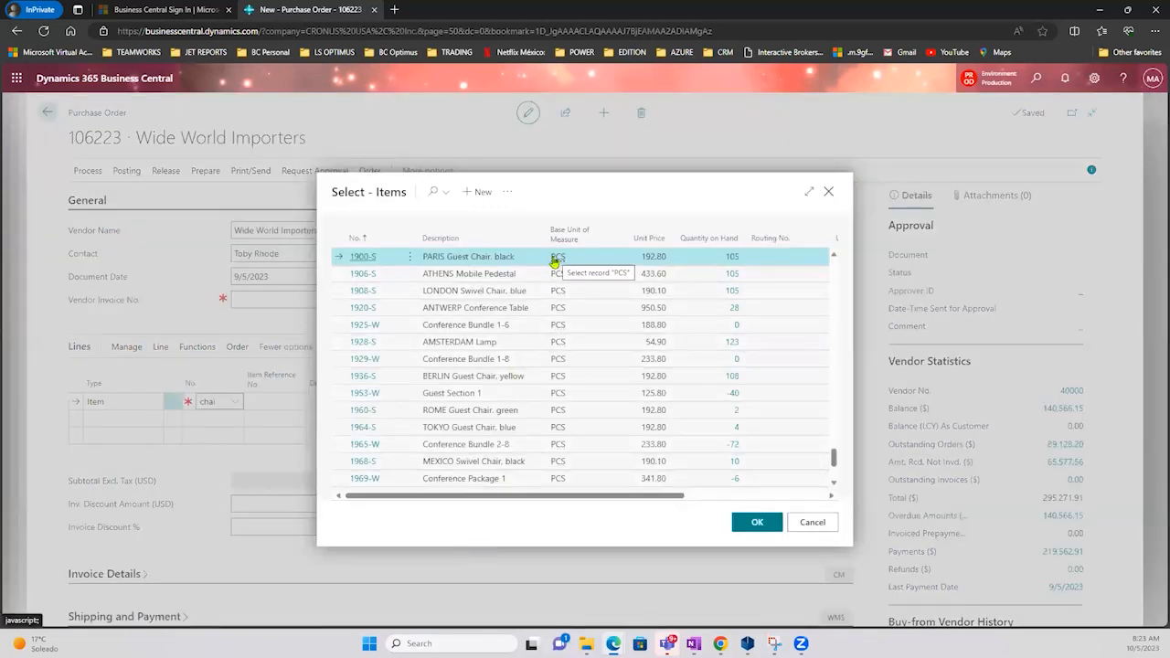
pyautogui.click(809, 191)
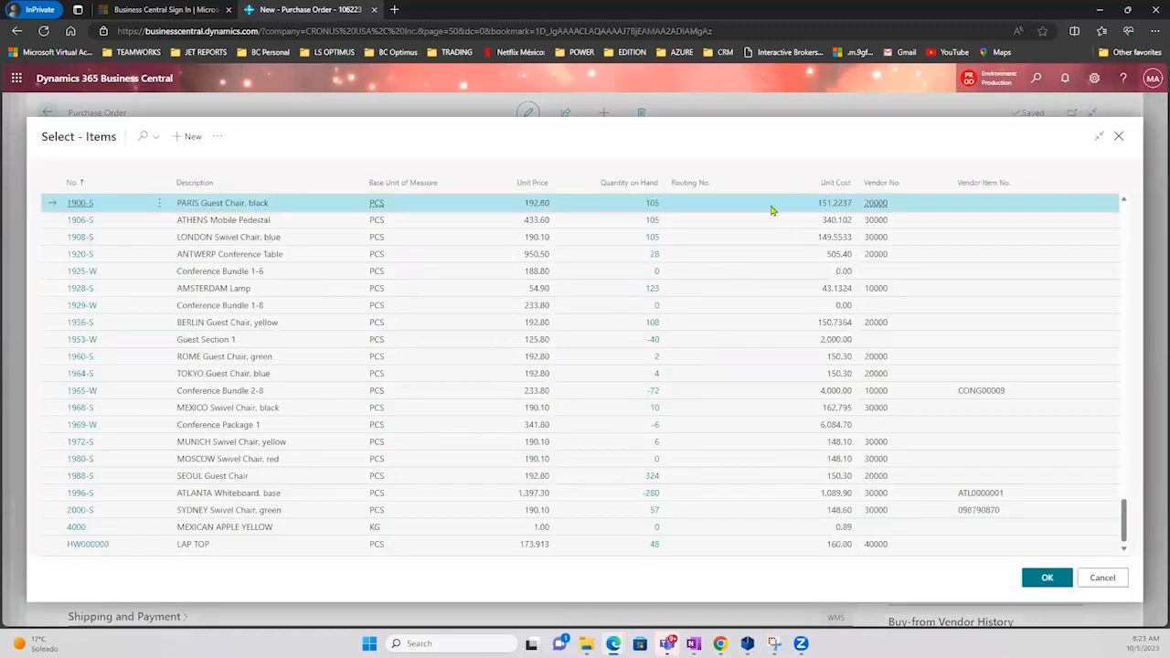
pyautogui.scroll(2, 830, 208)
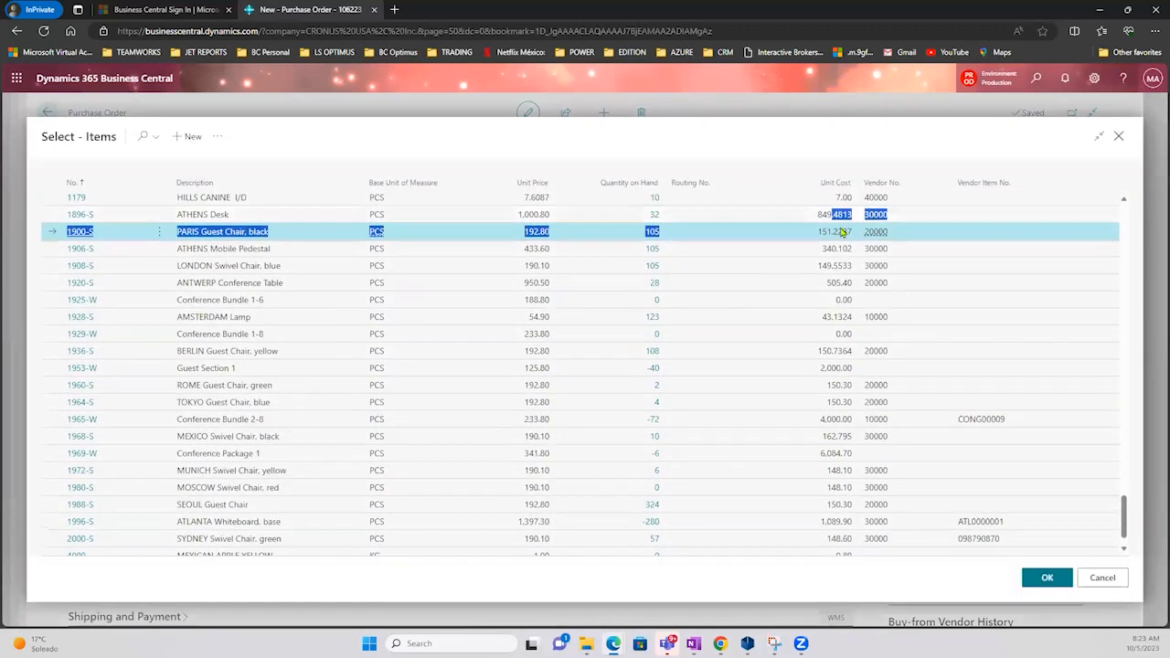
pyautogui.moveTo(817, 232); pyautogui.dragTo(839, 232)
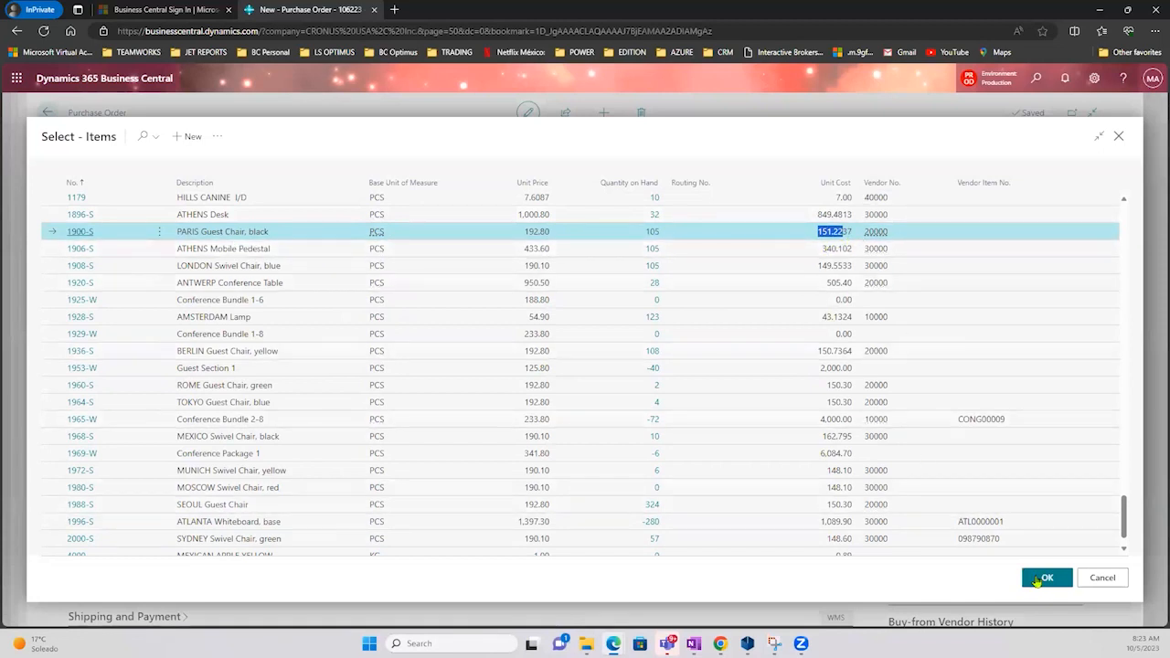
pyautogui.click(1033, 580)
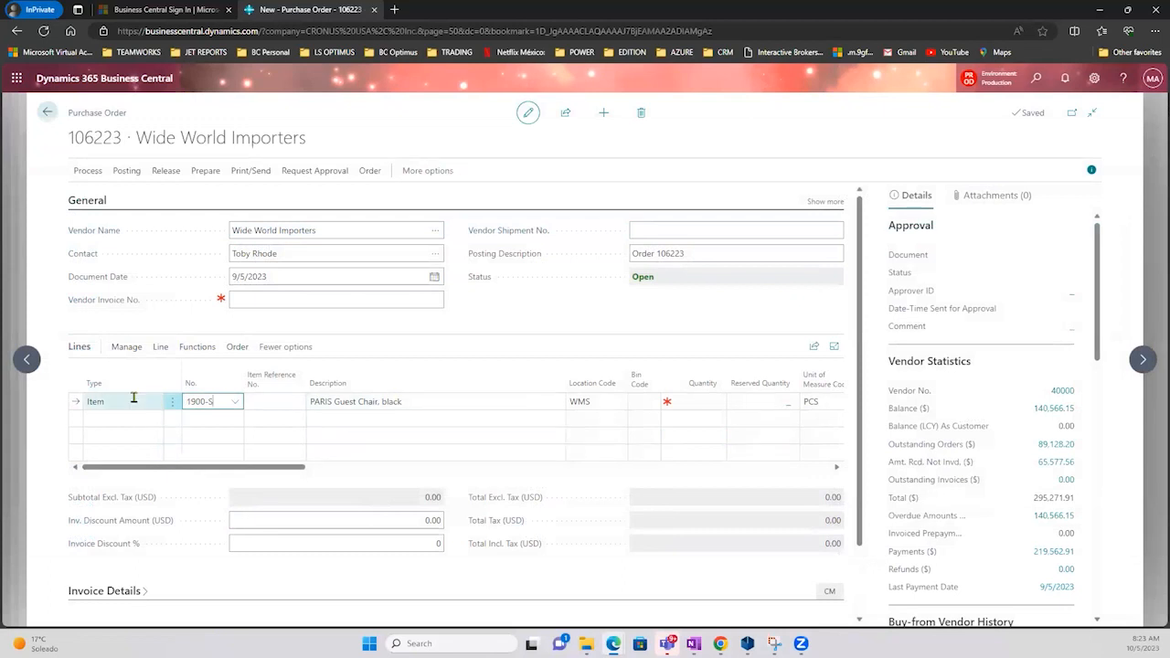
# - Set the order line's location code to MAIN and its quantity to 10
pyautogui.click(598, 400)
pyautogui.write('ma')
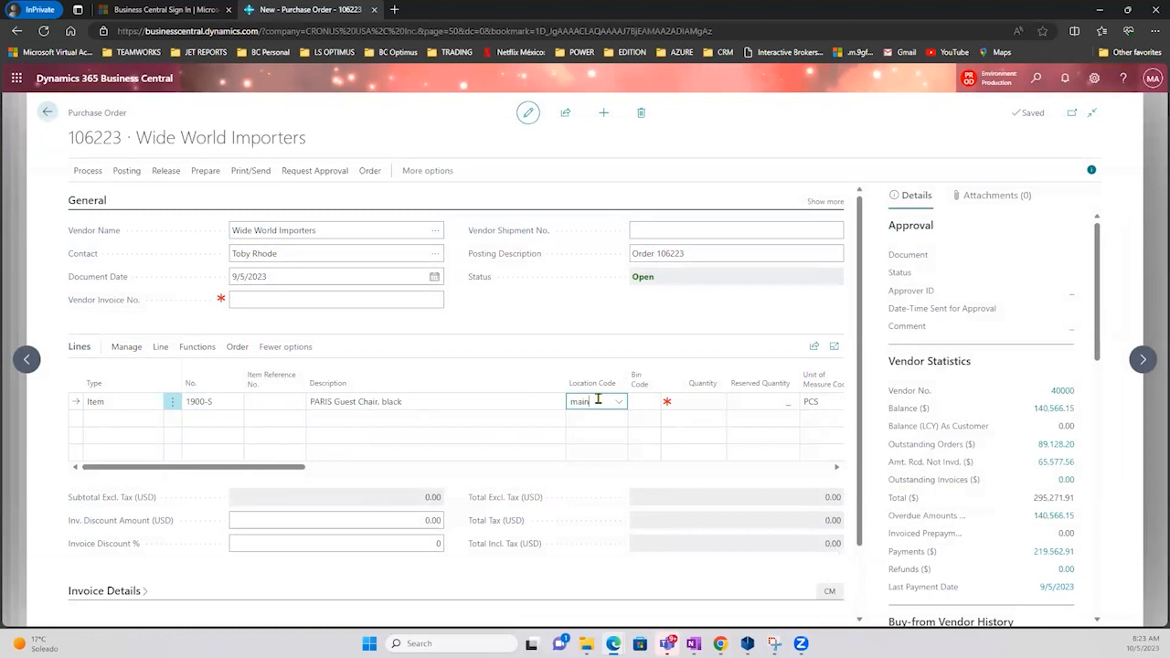
pyautogui.write('in')
pyautogui.press('Tab')
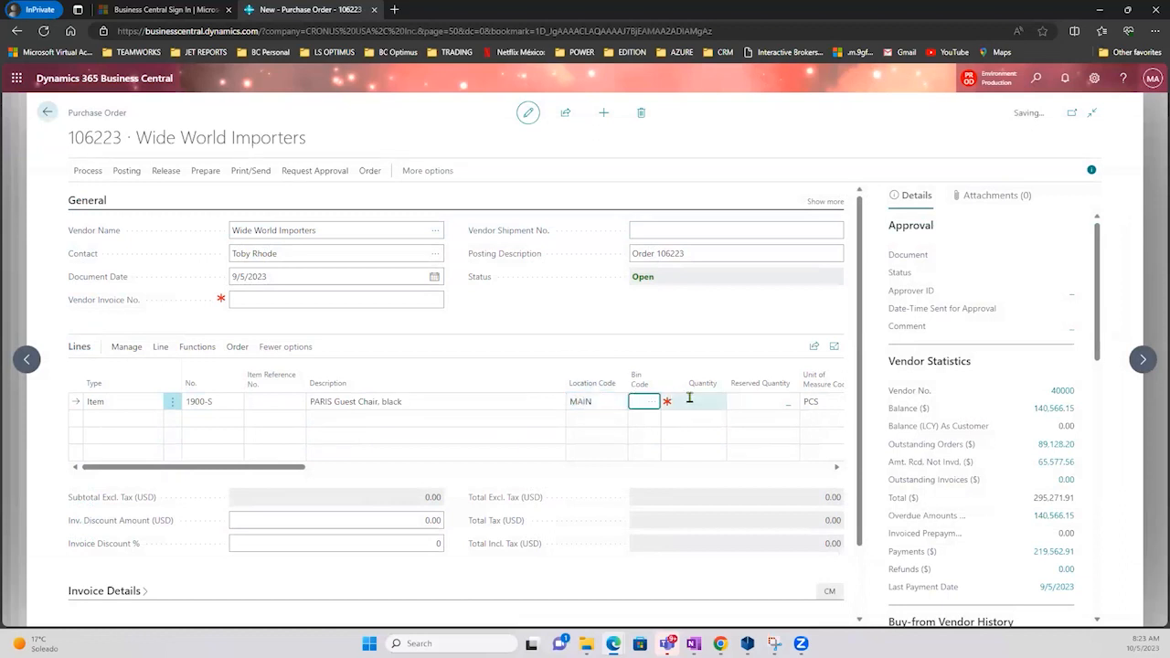
pyautogui.click(688, 398)
pyautogui.write('10')
pyautogui.press('Tab')
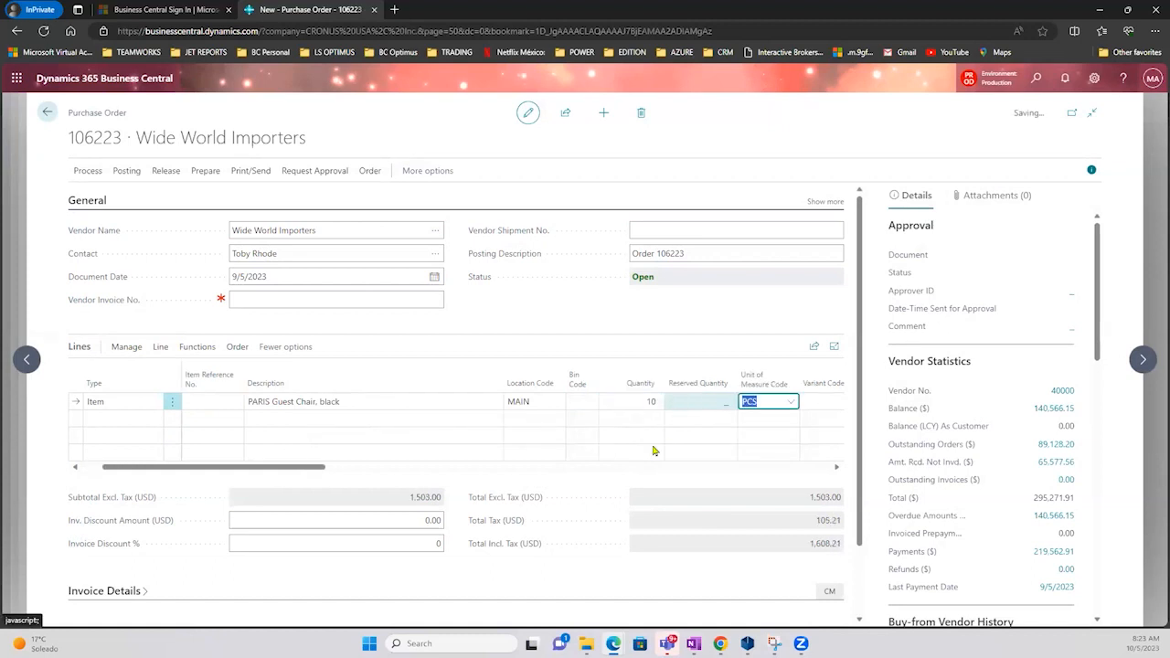
# - Compare the order's total excluding tax with the line's direct unit cost, tax area, tax group and line amount
pyautogui.doubleClick(814, 499)
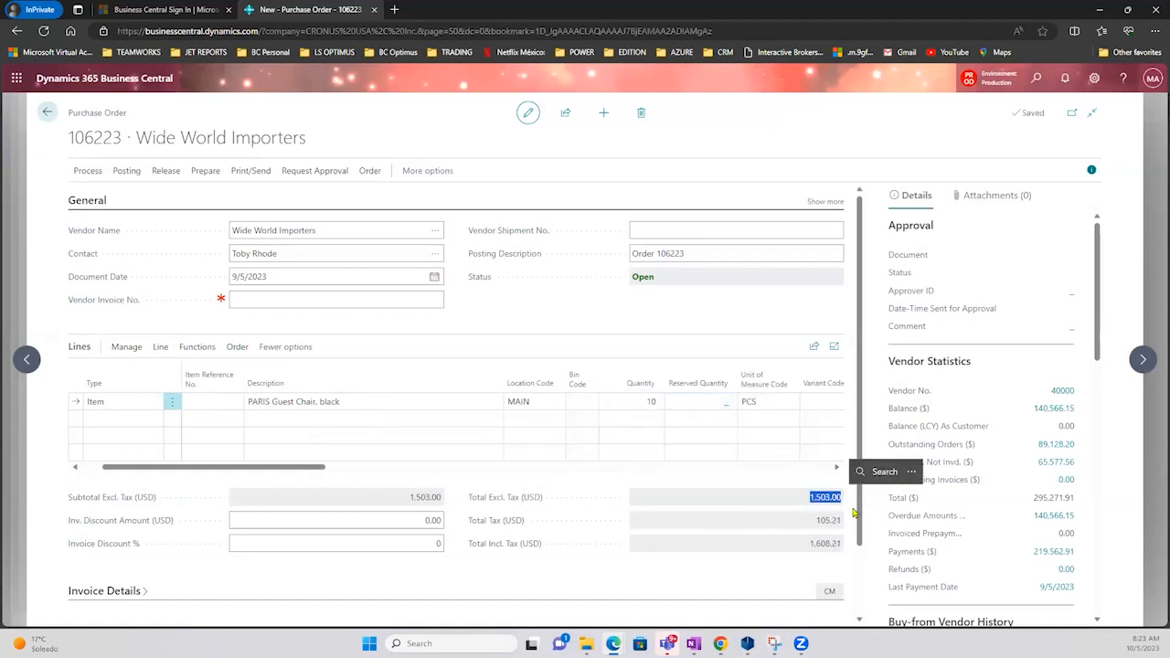
pyautogui.moveTo(313, 467); pyautogui.dragTo(507, 483)
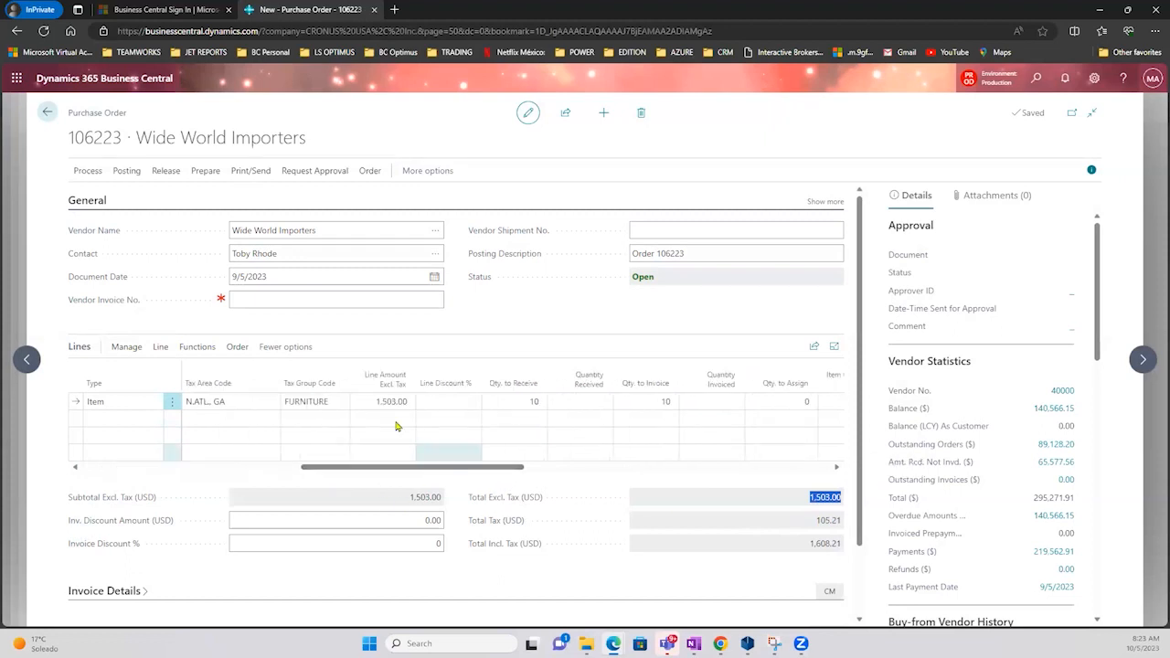
pyautogui.moveTo(387, 470); pyautogui.dragTo(272, 471)
pyautogui.click(411, 401)
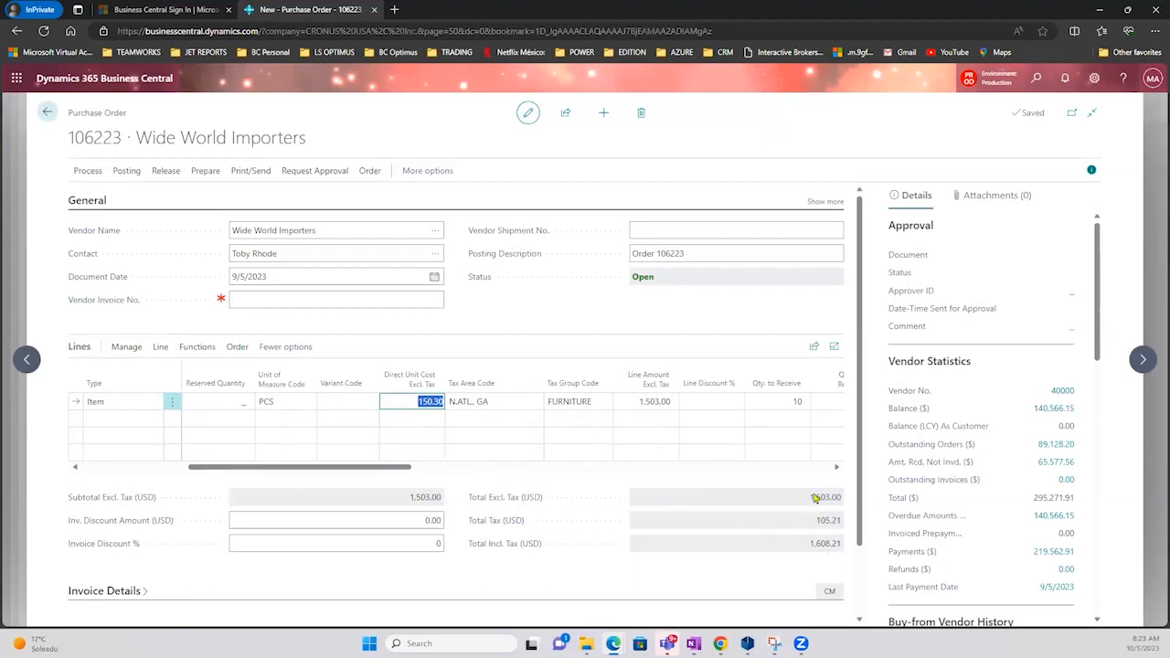
pyautogui.moveTo(806, 499); pyautogui.dragTo(842, 499)
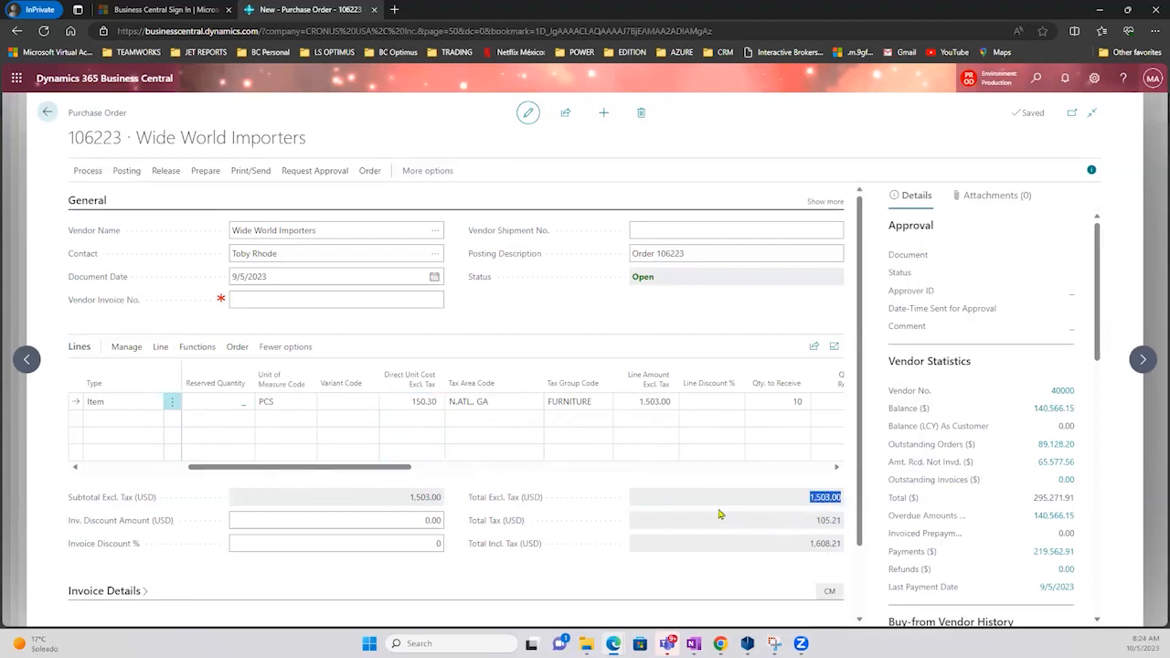
pyautogui.click(654, 401)
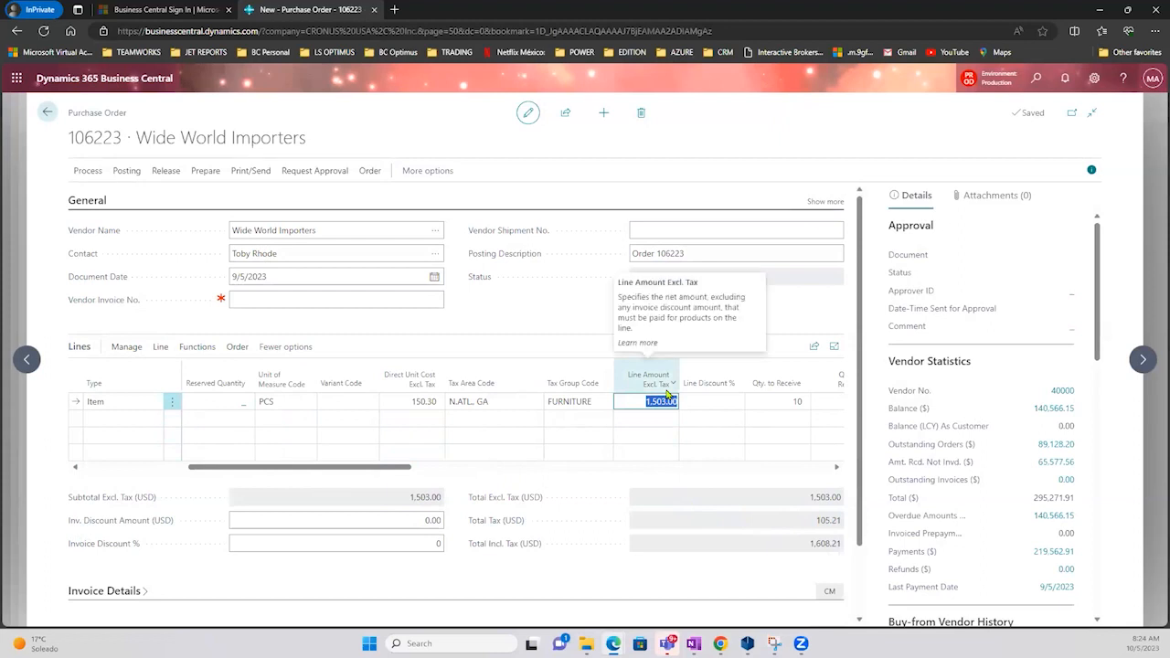
pyautogui.click(457, 474)
pyautogui.moveTo(457, 473); pyautogui.dragTo(349, 479)
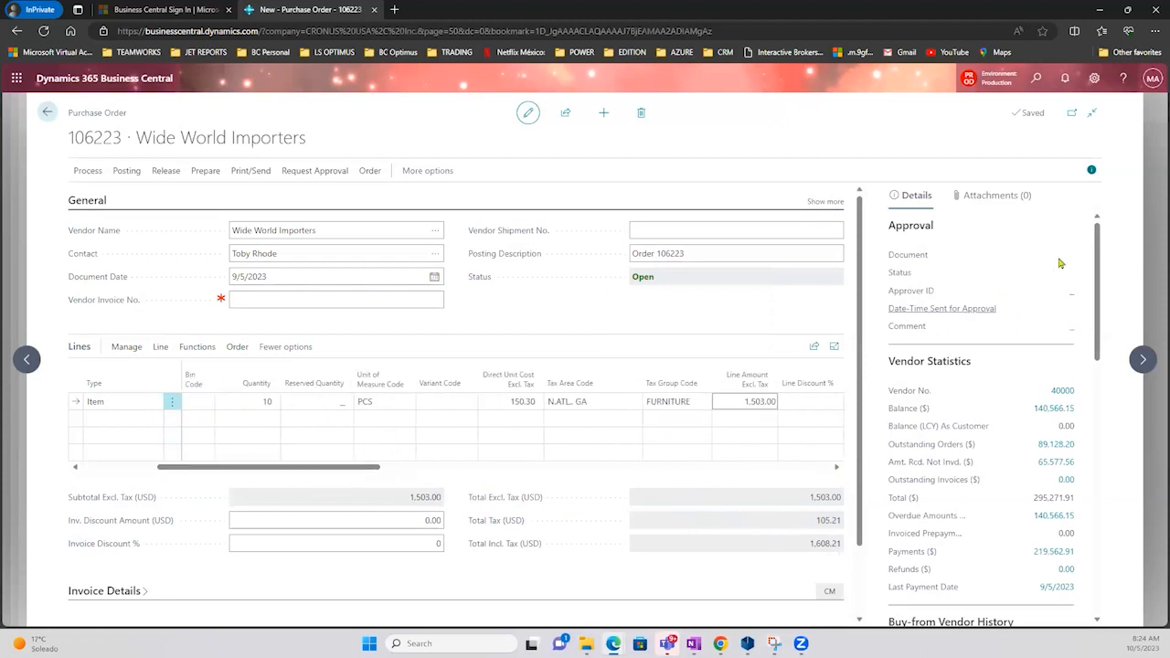
# - Start personalizing the purchase order page and filter the fields available for the order lines by "tax"
pyautogui.click(1094, 80)
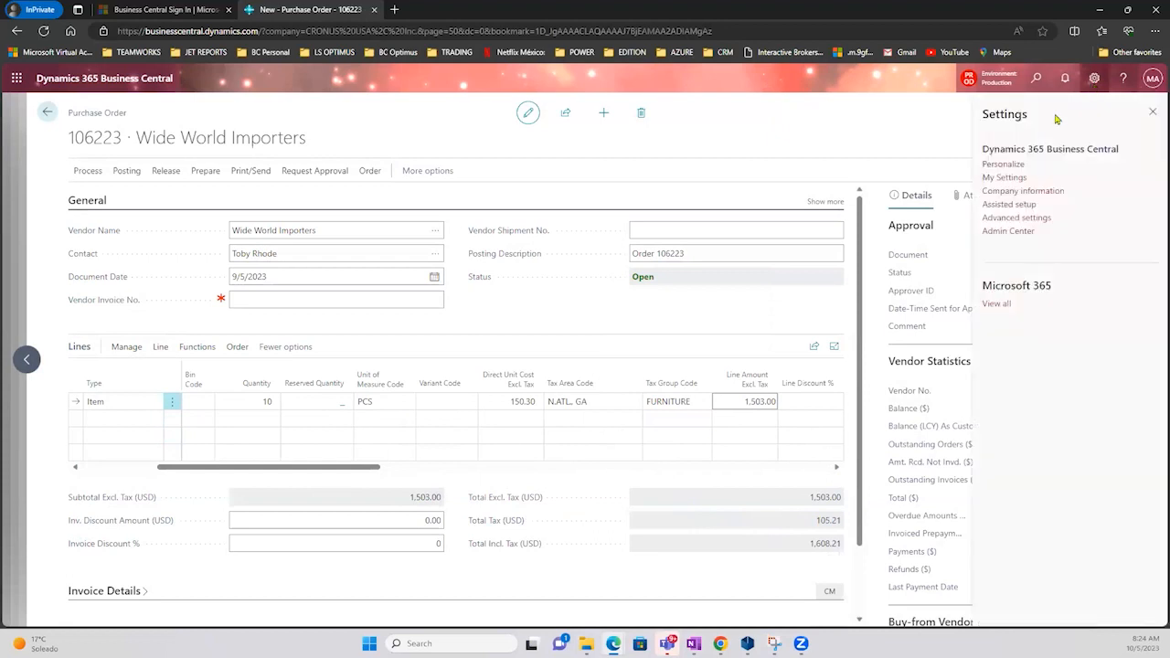
pyautogui.click(1002, 165)
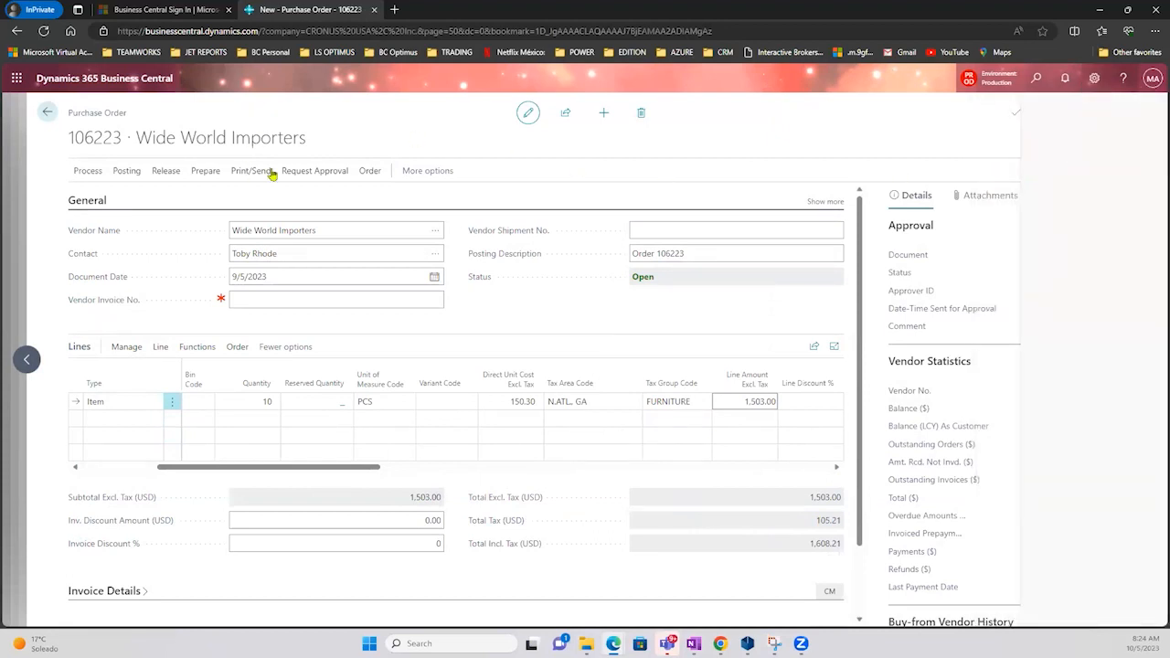
pyautogui.click(702, 108)
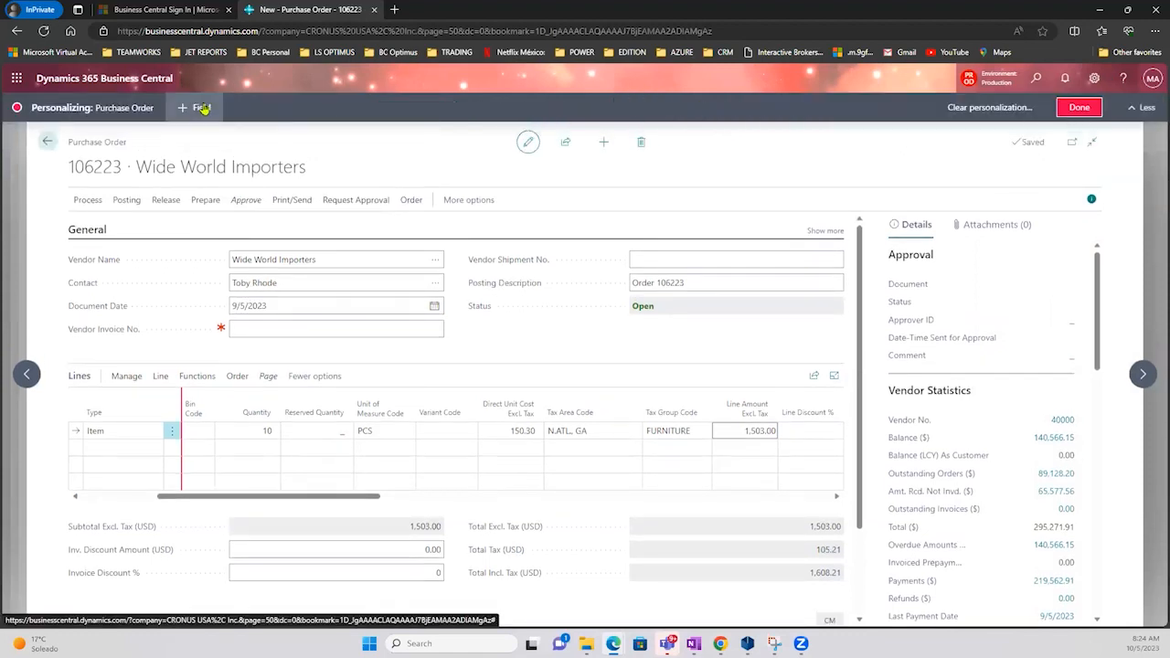
pyautogui.moveTo(313, 265)
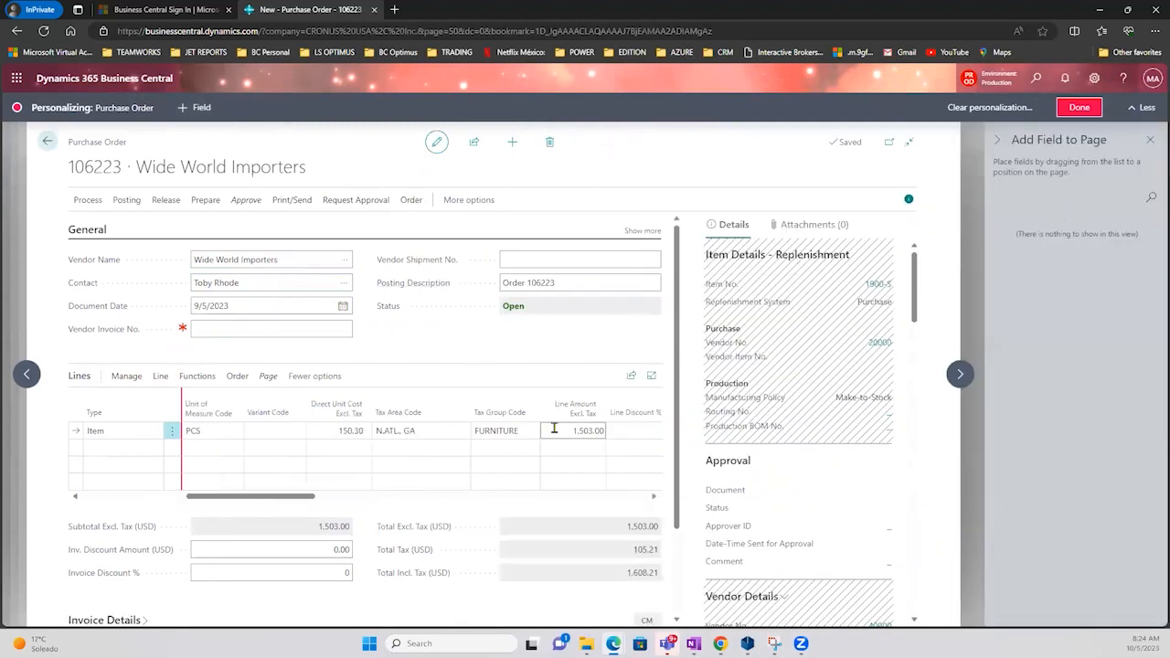
pyautogui.click(572, 436)
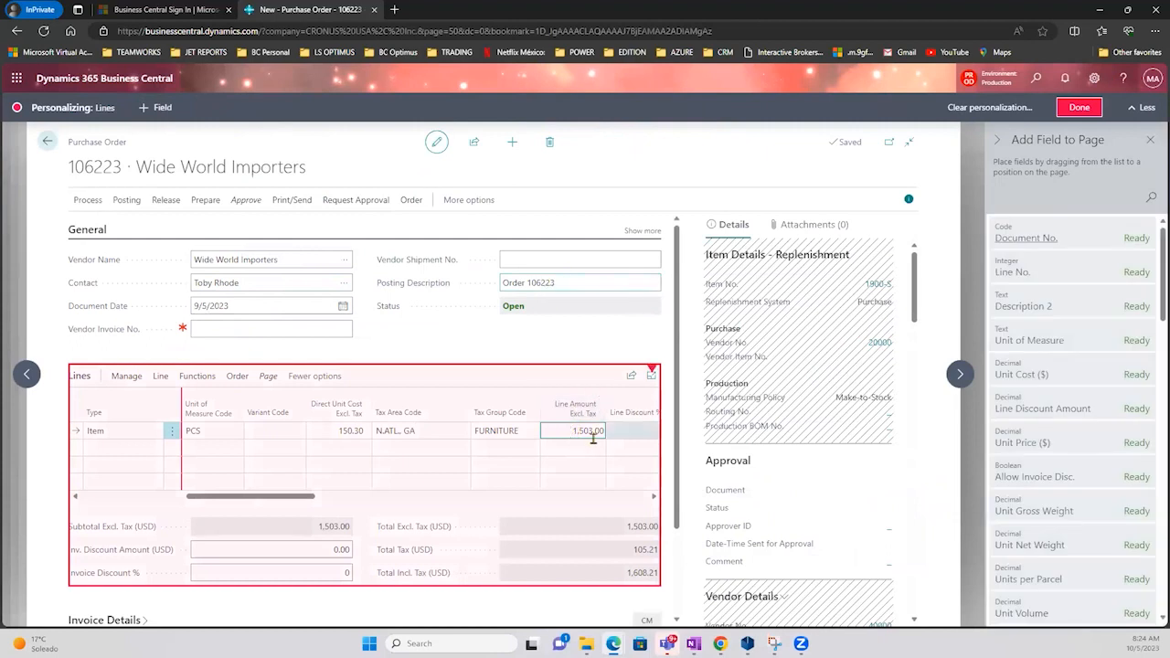
pyautogui.click(1151, 197)
pyautogui.write('tax')
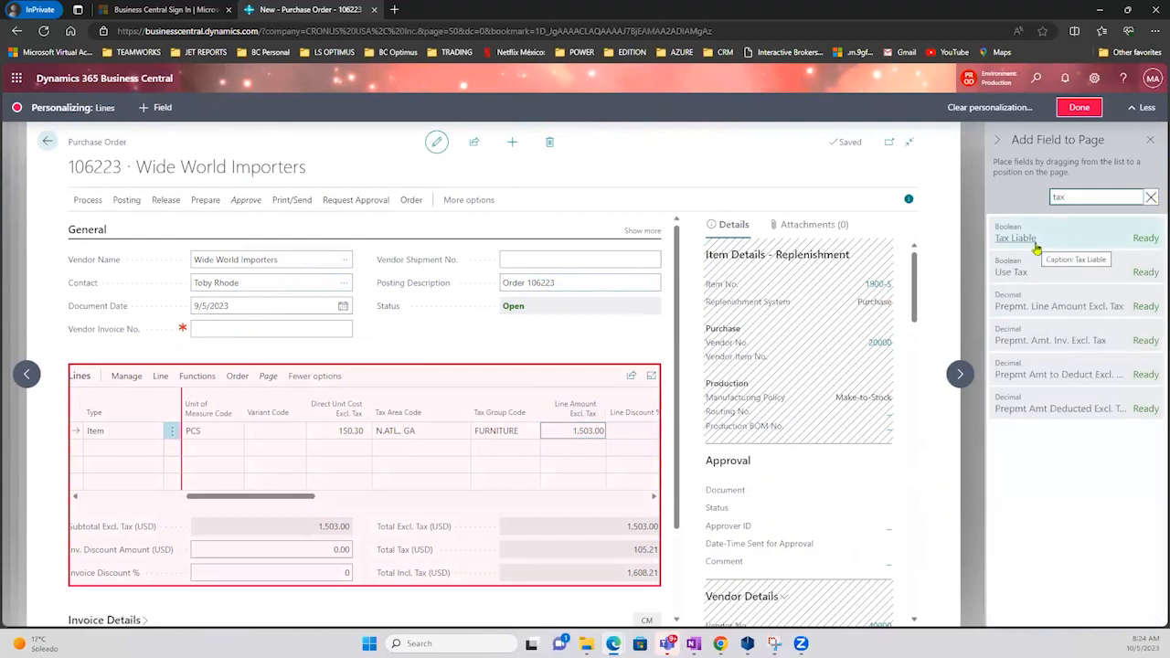
# - Add the Tax Liable field to the order lines as the last column, after Job Planning Line No
pyautogui.moveTo(1035, 249)
pyautogui.mouseDown()
pyautogui.moveTo(367, 437)
pyautogui.moveTo(323, 507)
pyautogui.moveTo(302, 501)
pyautogui.moveTo(698, 501)
pyautogui.mouseUp()
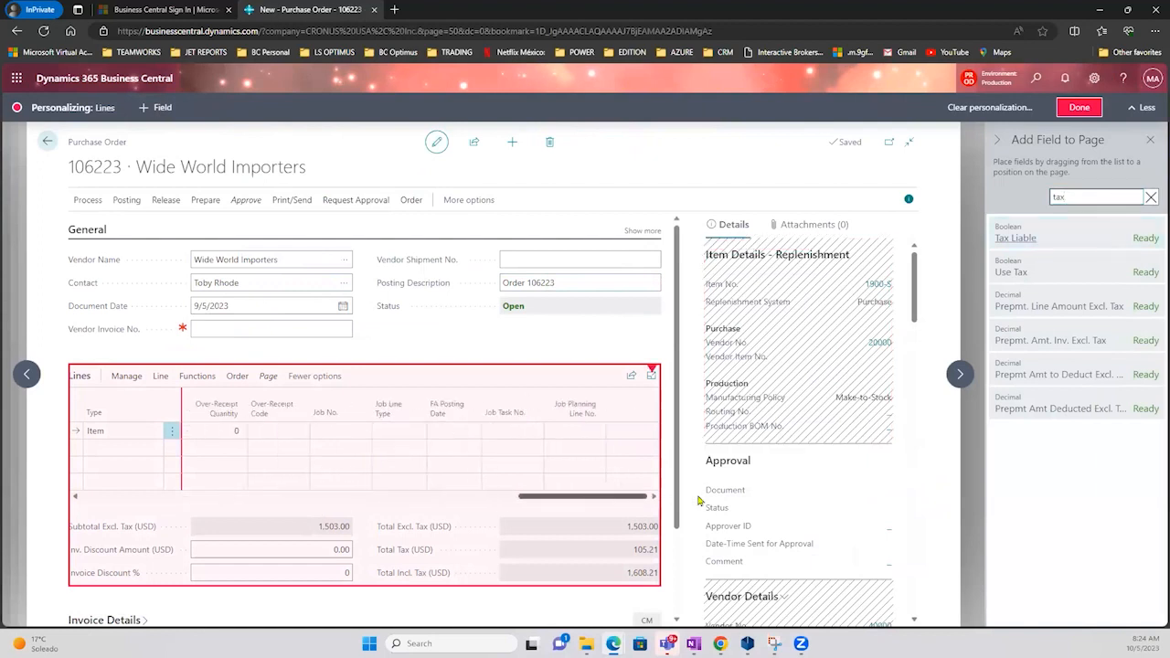
pyautogui.moveTo(1021, 246)
pyautogui.mouseDown()
pyautogui.moveTo(677, 417)
pyautogui.moveTo(530, 411)
pyautogui.moveTo(532, 422)
pyautogui.moveTo(608, 420)
pyautogui.mouseUp()
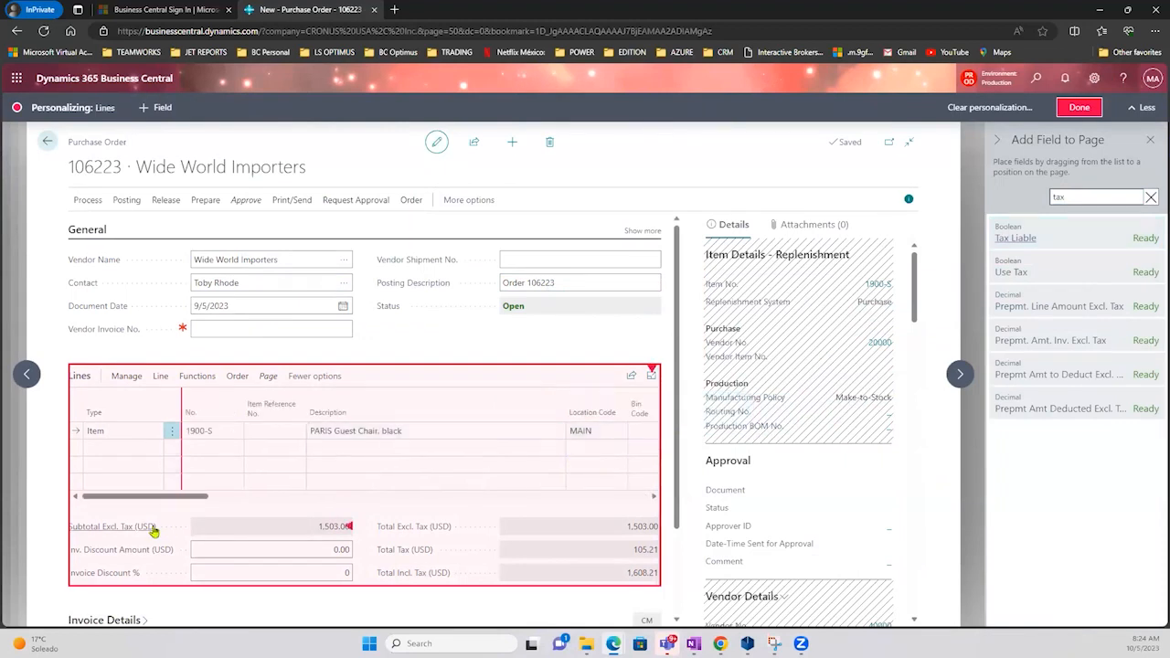
pyautogui.hscroll(10, 283, 506)
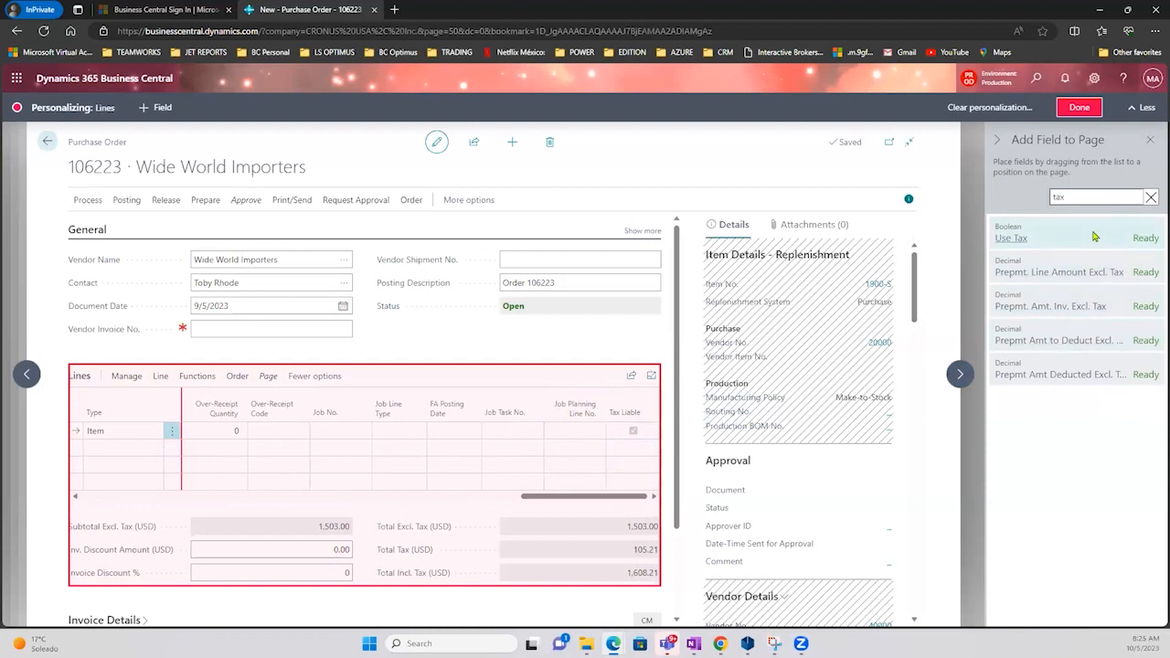
# - Search the available line fields for "amount" and "amount tax", and clear the search
pyautogui.doubleClick(1104, 196)
pyautogui.press('BackSpace')
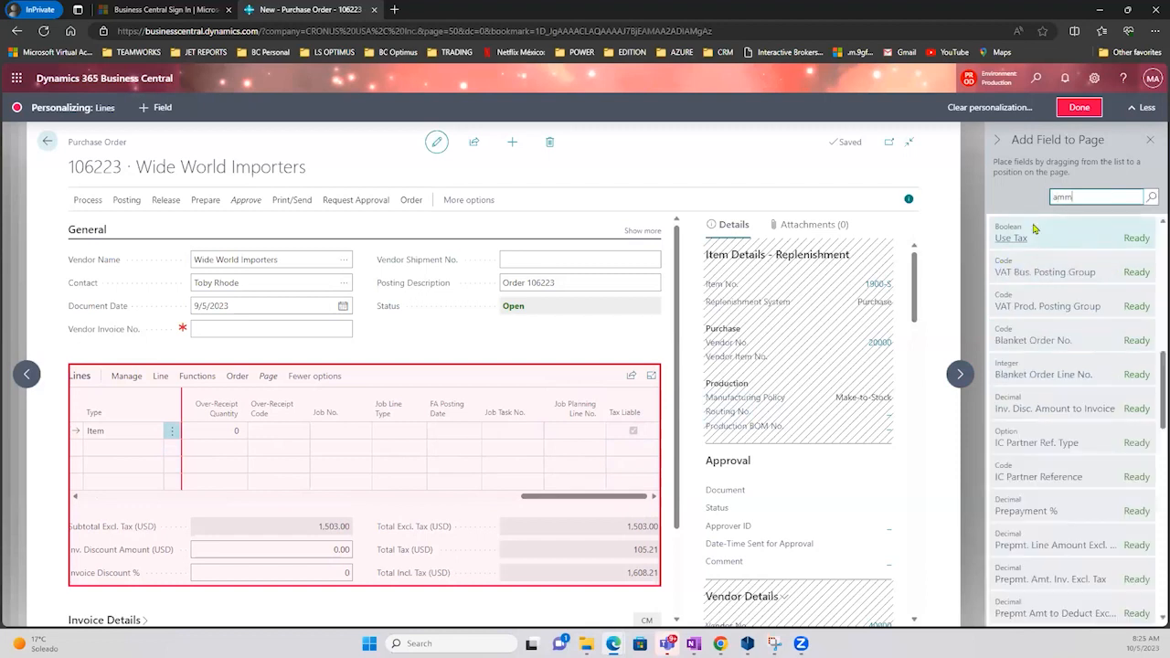
pyautogui.write('amm')
pyautogui.press('BackSpace')
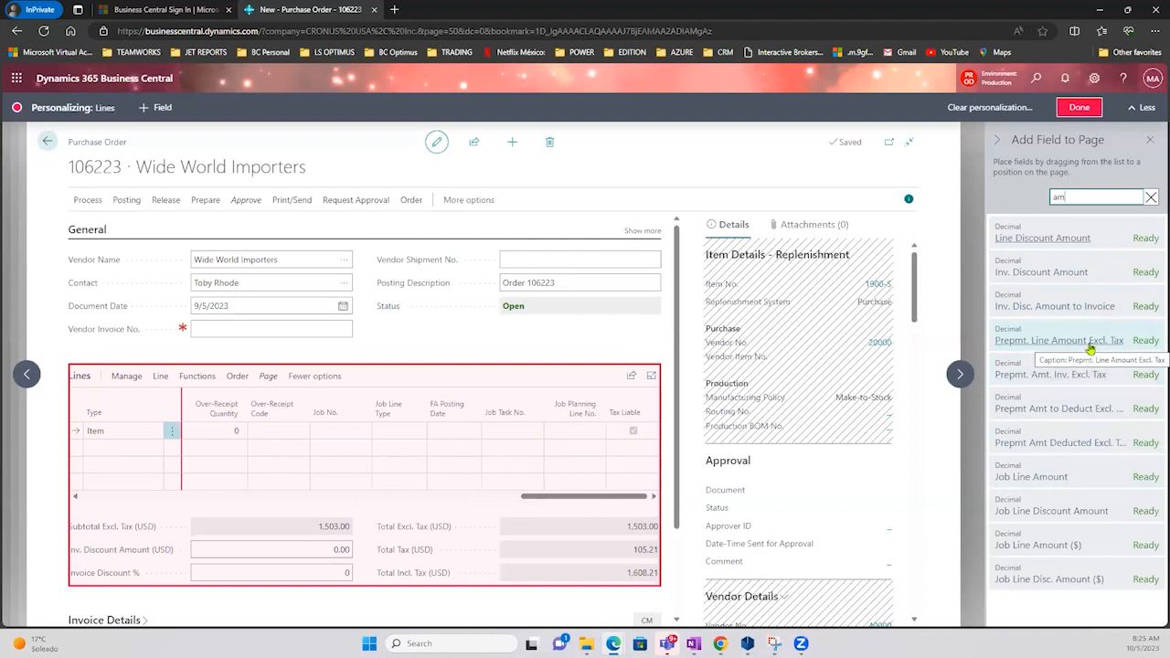
pyautogui.write('ount')
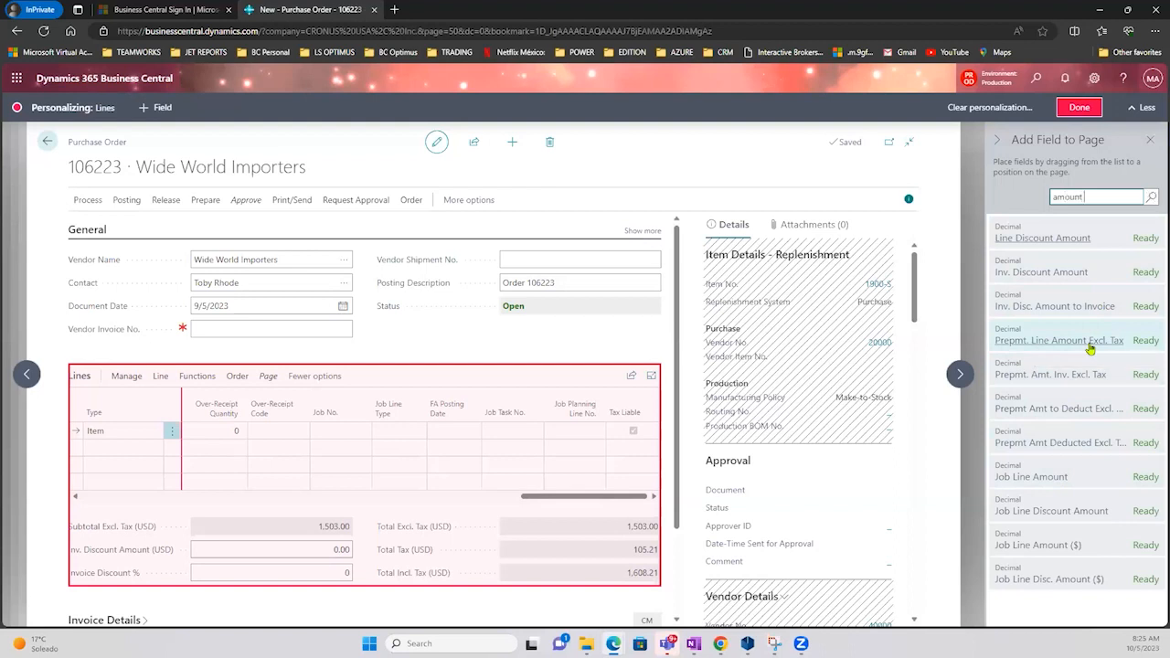
pyautogui.write(' v')
pyautogui.press('BackSpace')
pyautogui.press('BackSpace')
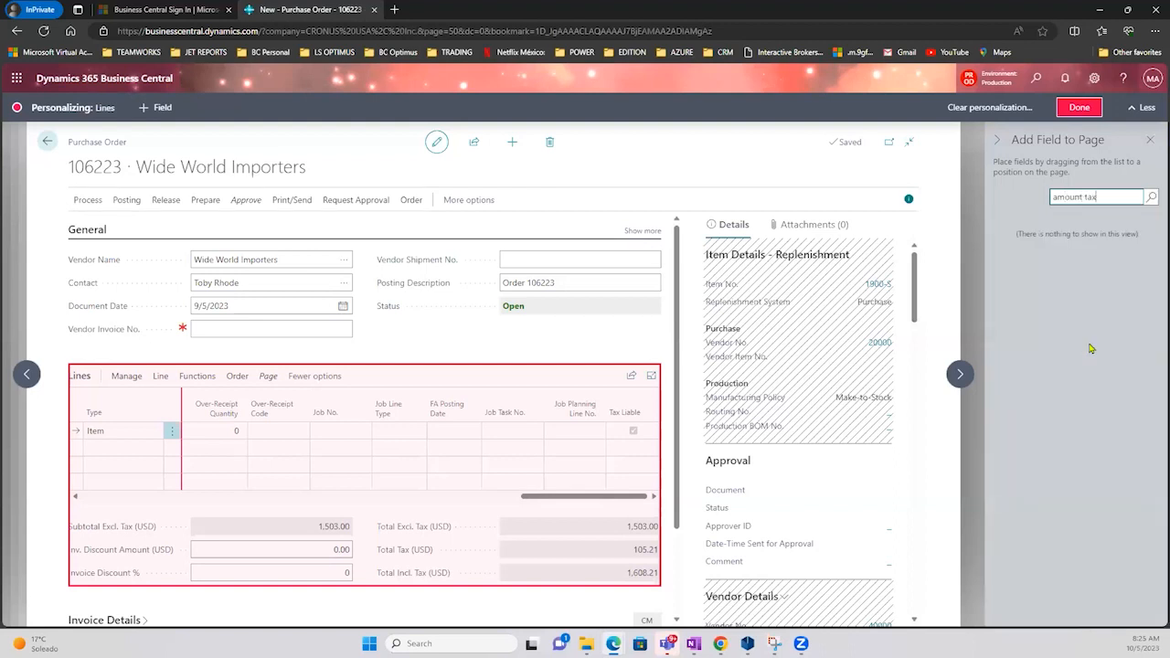
pyautogui.press('BackSpace')
pyautogui.press('BackSpace')
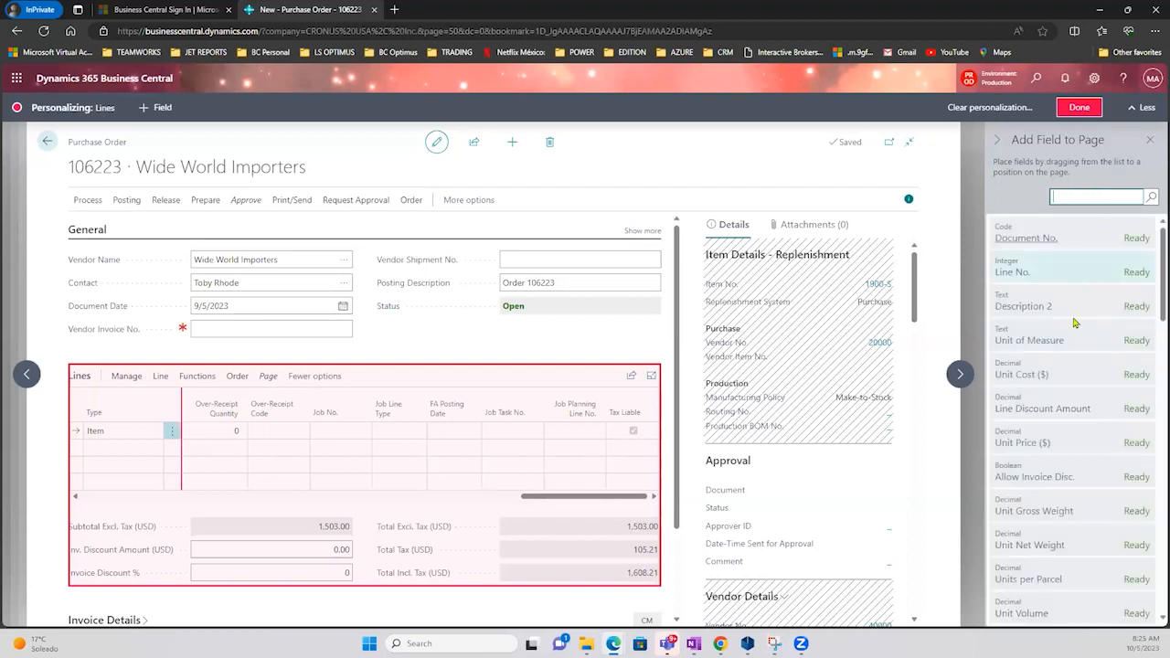
# - Look through the full list of available line fields for a tax amount field, and finish personalizing the page
pyautogui.scroll(-3, 1075, 329)
pyautogui.scroll(-3, 1071, 435)
pyautogui.scroll(-2, 1073, 433)
pyautogui.scroll(-3, 1081, 430)
pyautogui.scroll(-5, 1087, 428)
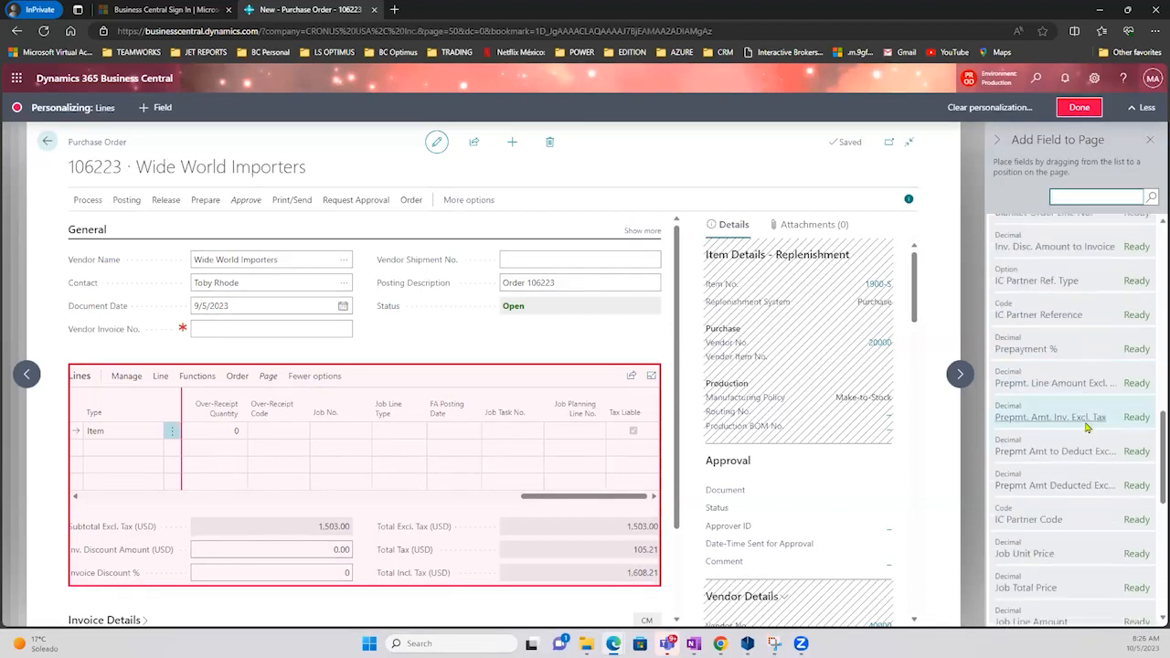
pyautogui.scroll(-4, 1087, 428)
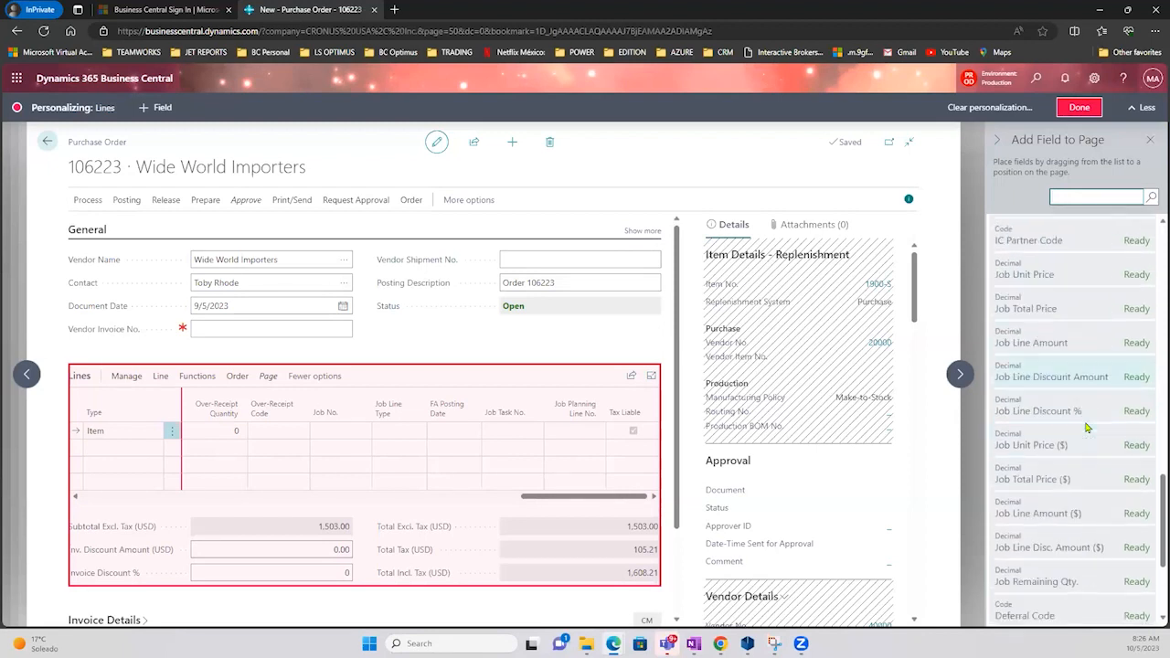
pyautogui.scroll(-4, 1086, 428)
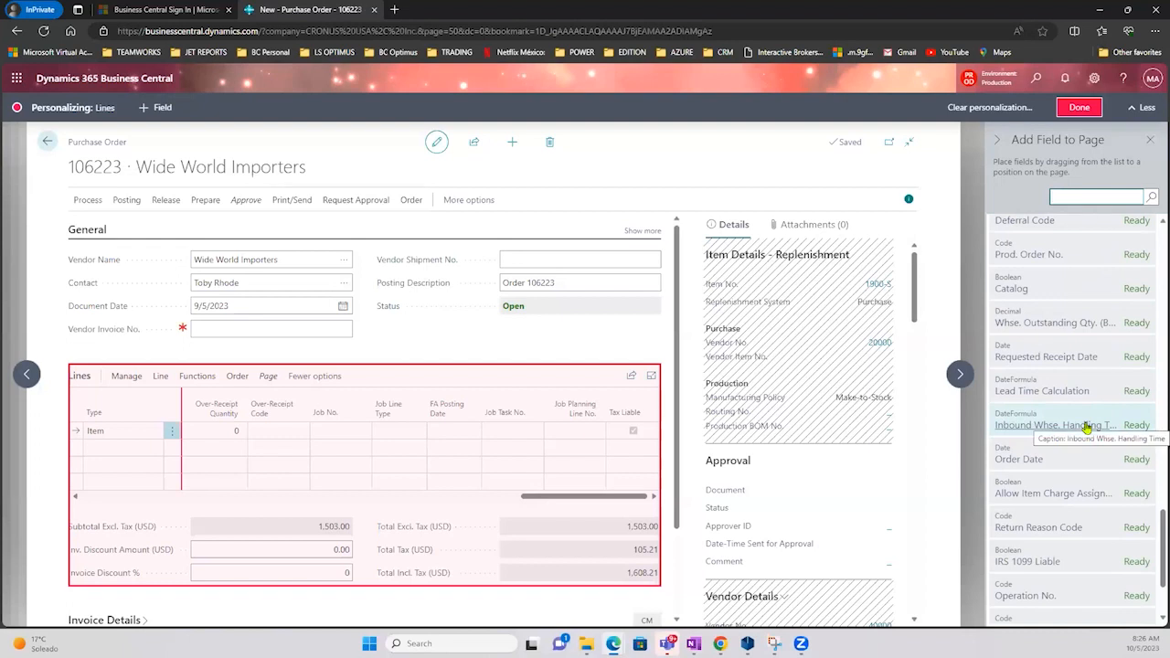
pyautogui.scroll(-2, 1087, 428)
pyautogui.scroll(-1, 1067, 456)
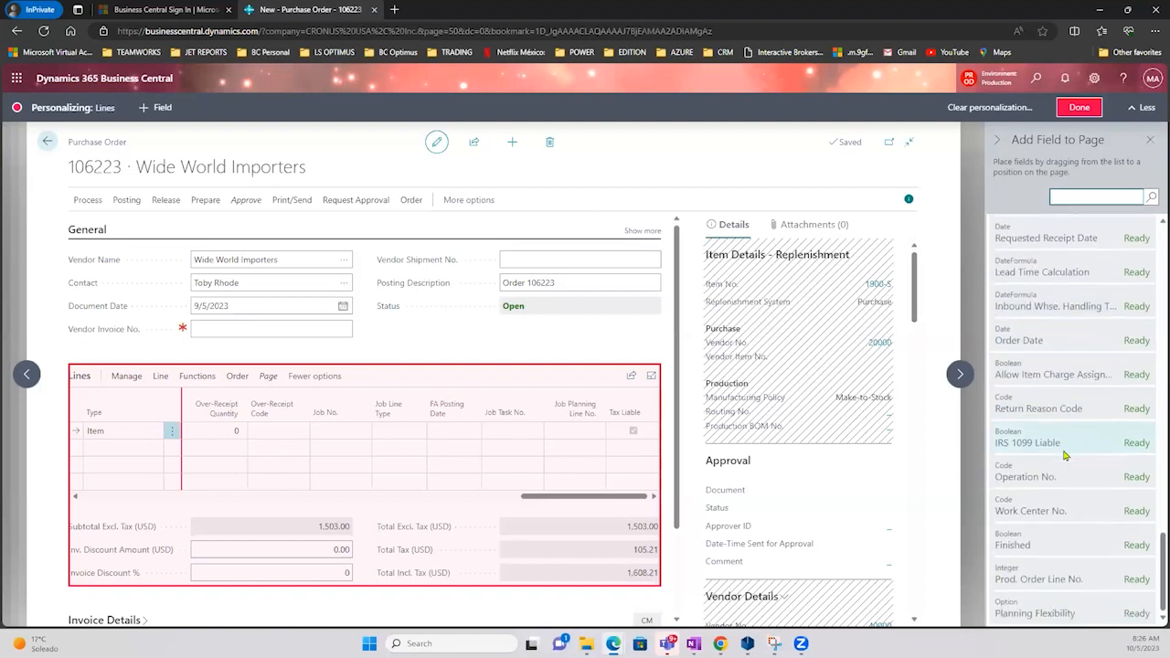
pyautogui.click(1149, 140)
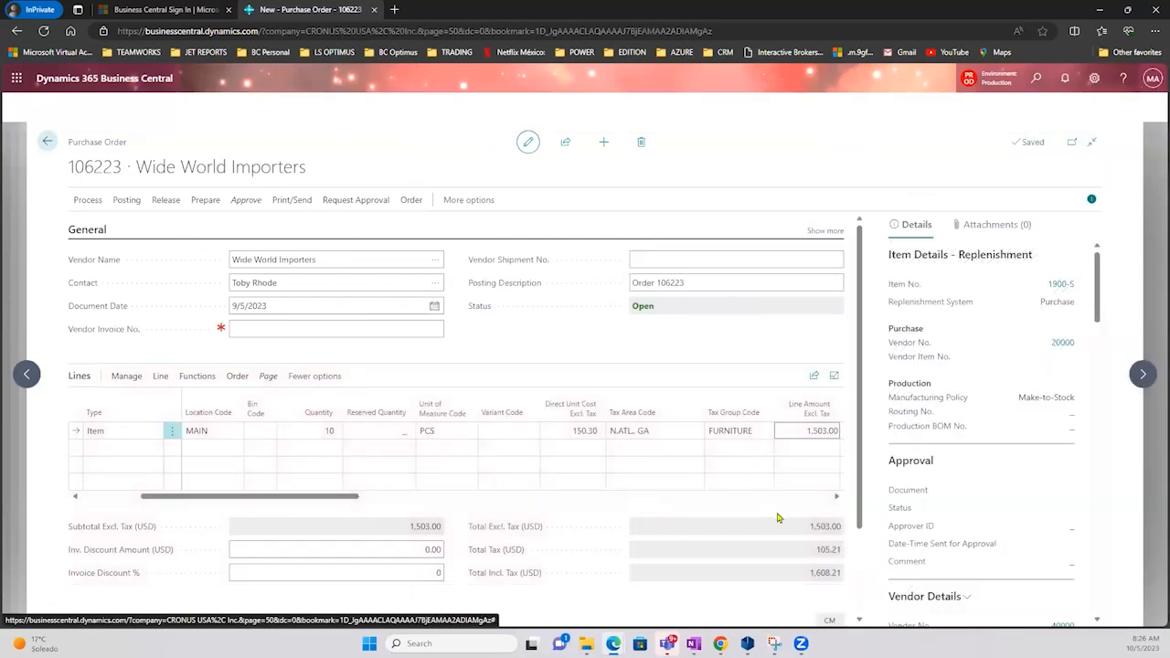
# - Examine the Total Tax (USD) amount in the totals below the order lines
pyautogui.doubleClick(823, 520)
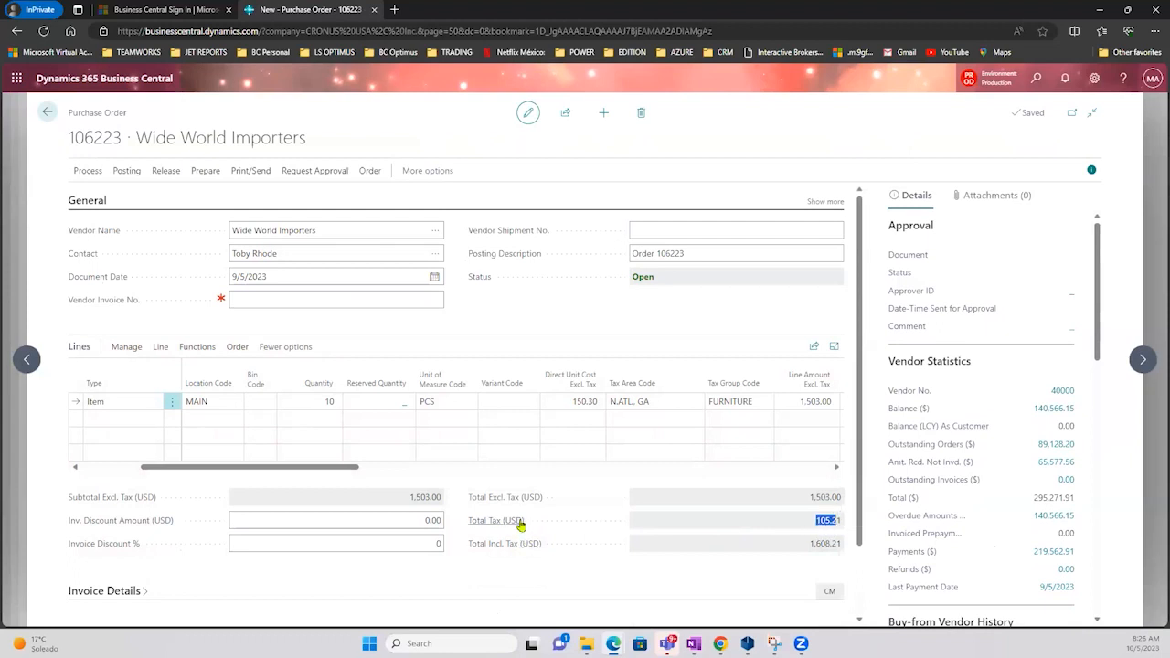
pyautogui.moveTo(521, 524)
pyautogui.click(839, 524)
pyautogui.moveTo(841, 525); pyautogui.dragTo(814, 529)
# - Find the statistics command among the purchase order's actions and open the Purchase Order Statistics
pyautogui.click(199, 172)
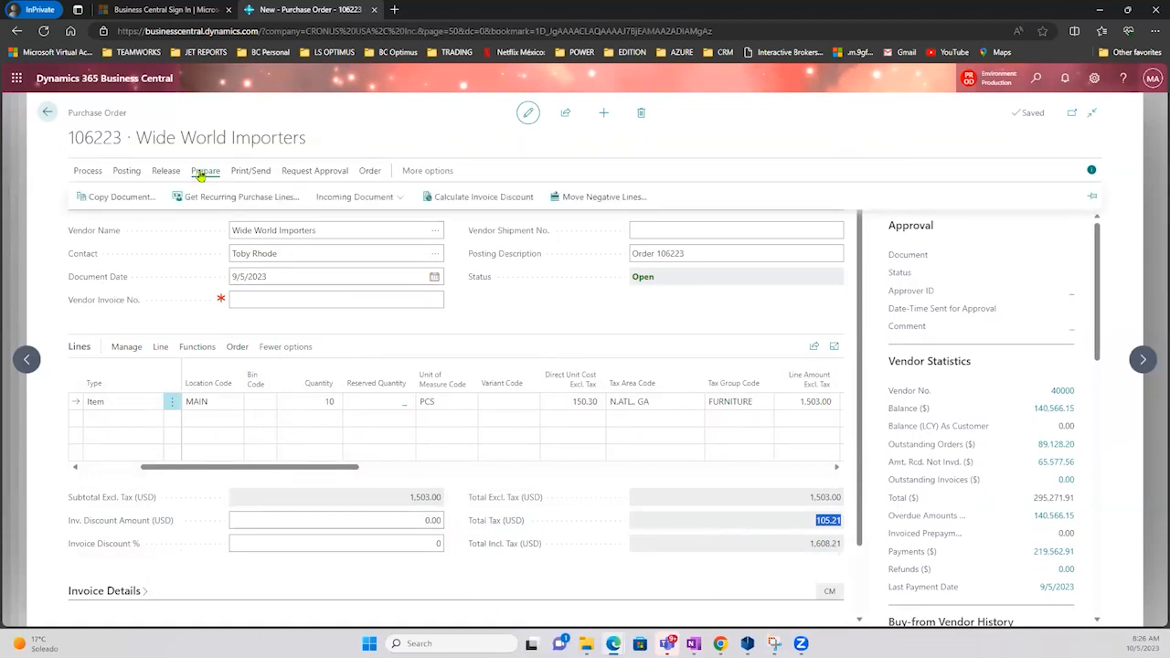
pyautogui.click(127, 173)
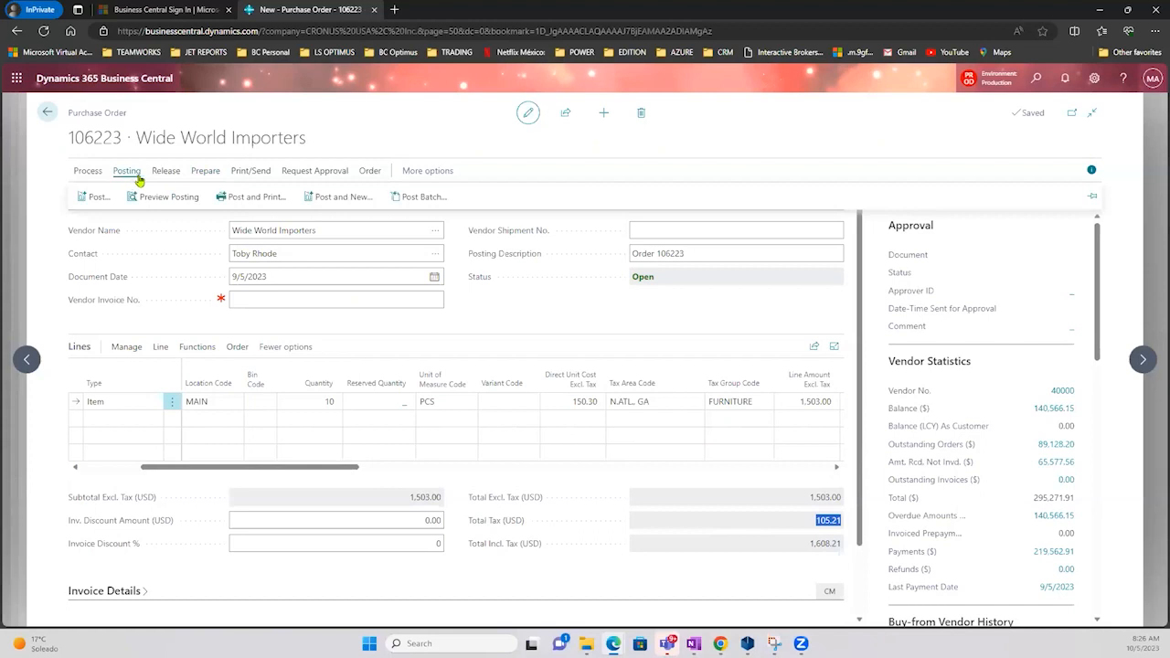
pyautogui.click(87, 170)
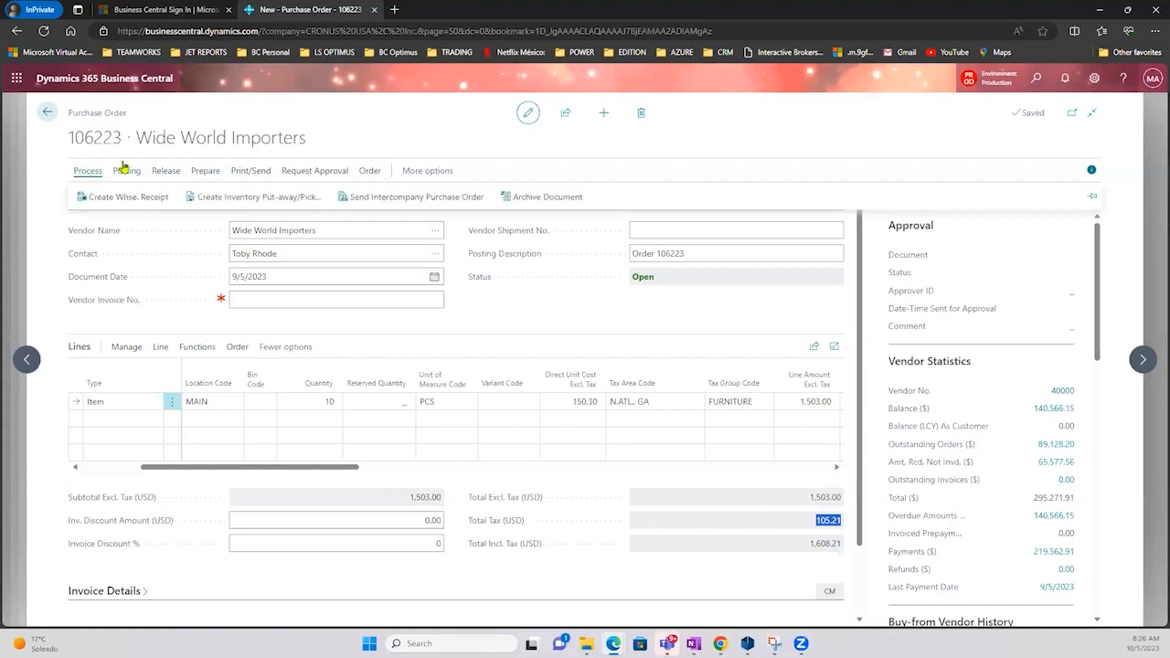
pyautogui.click(125, 169)
pyautogui.click(166, 171)
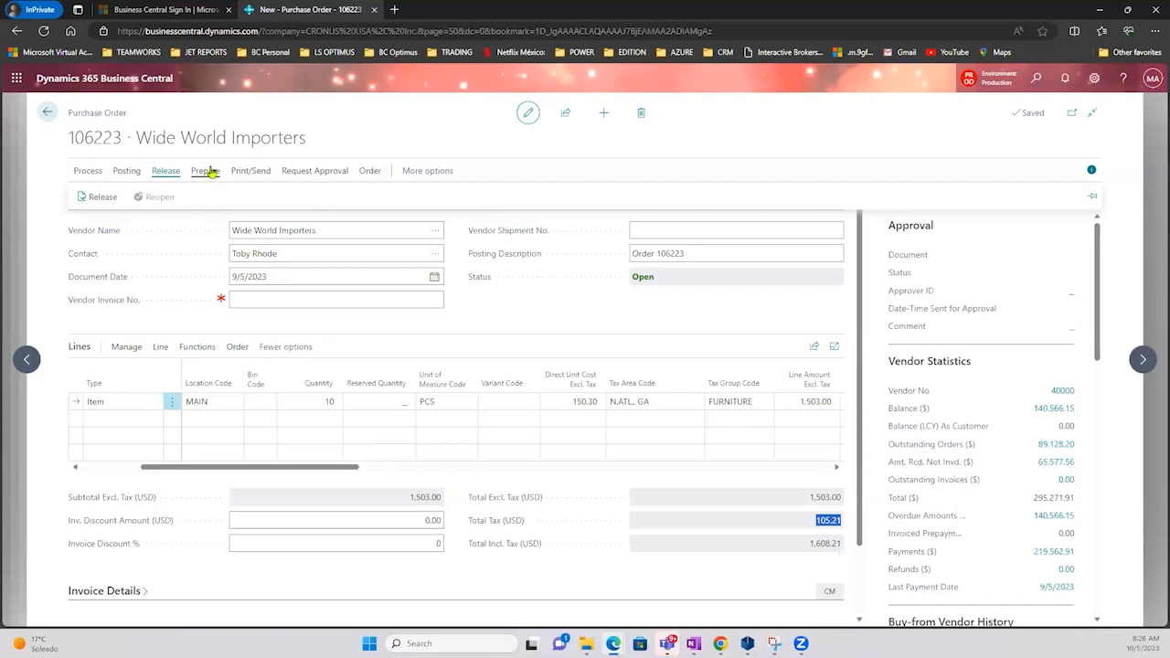
pyautogui.click(207, 172)
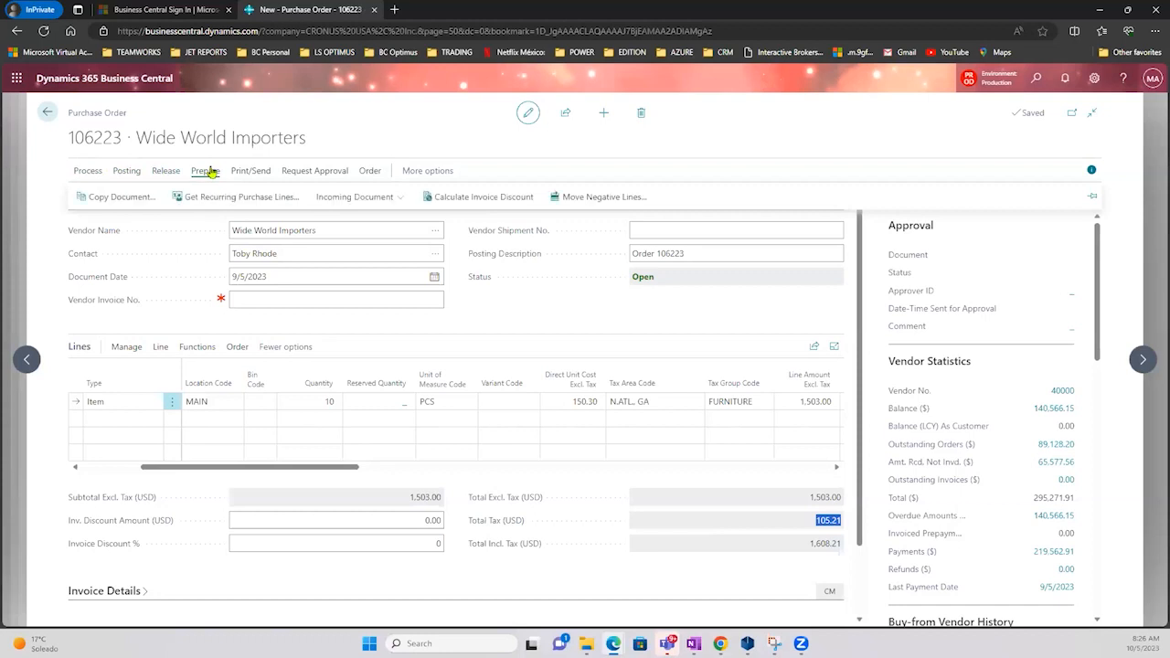
pyautogui.click(257, 172)
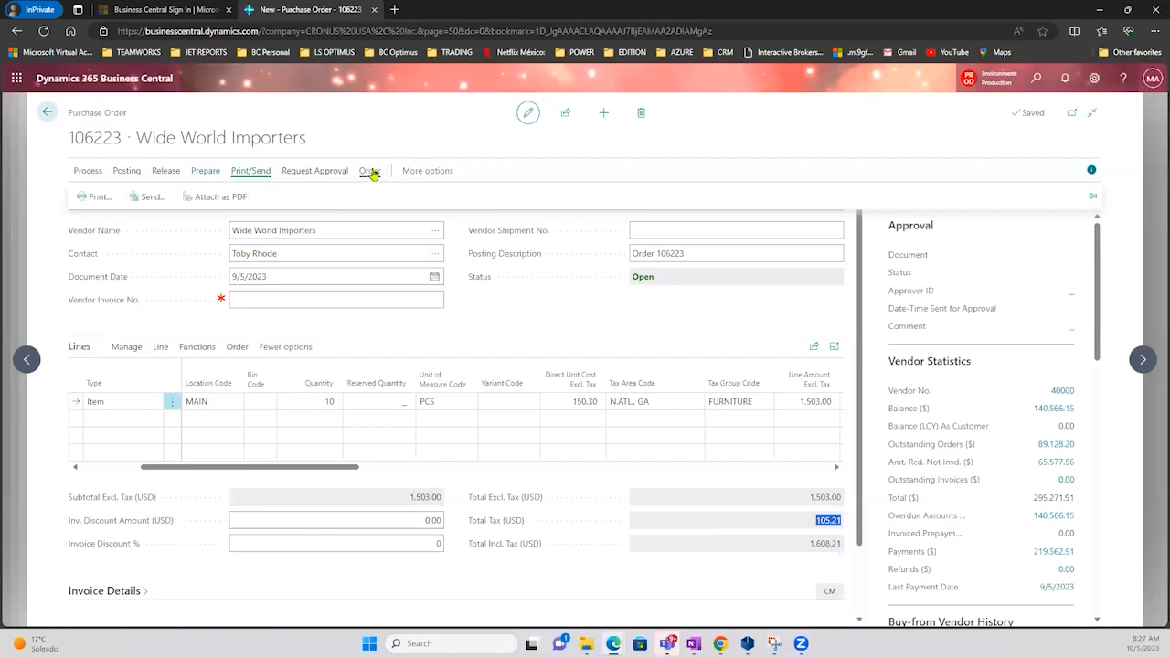
pyautogui.click(369, 172)
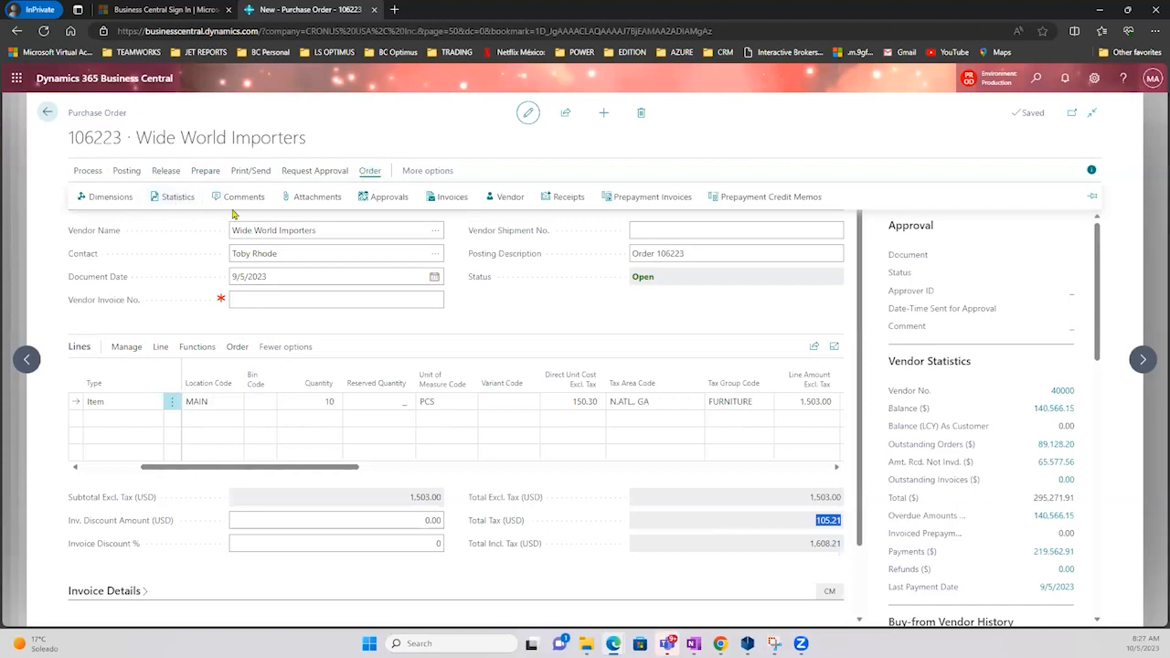
pyautogui.click(178, 204)
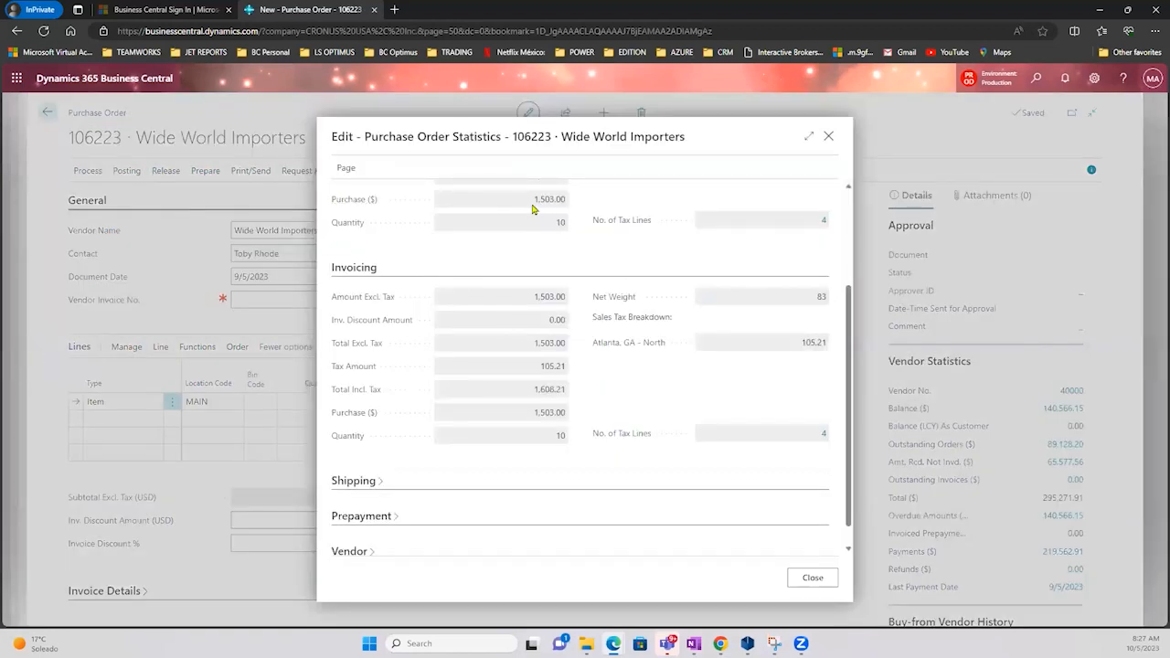
# - Check the purchase amount, quantity and total including tax in the order statistics
pyautogui.doubleClick(562, 208)
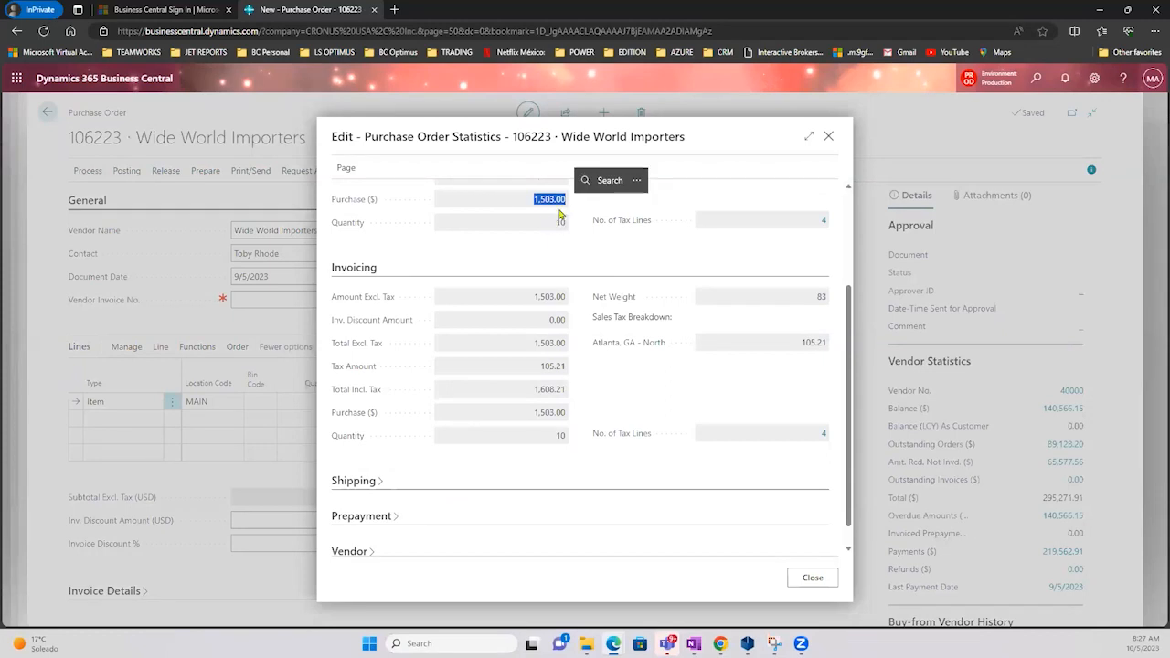
pyautogui.doubleClick(560, 223)
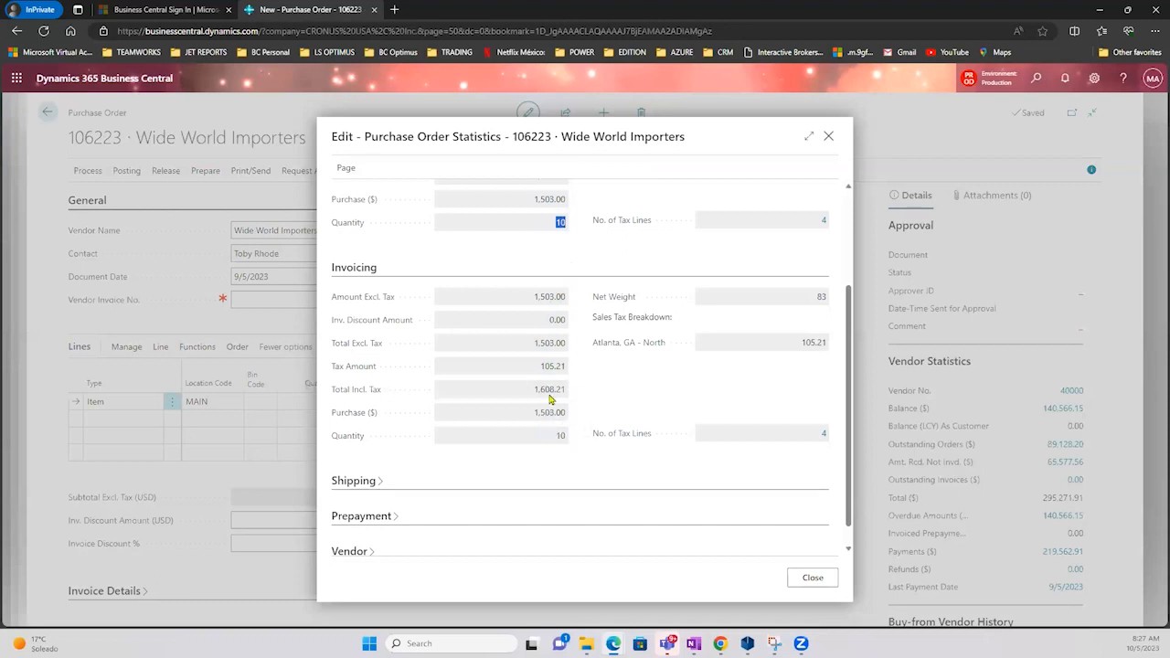
pyautogui.moveTo(537, 371); pyautogui.dragTo(568, 400)
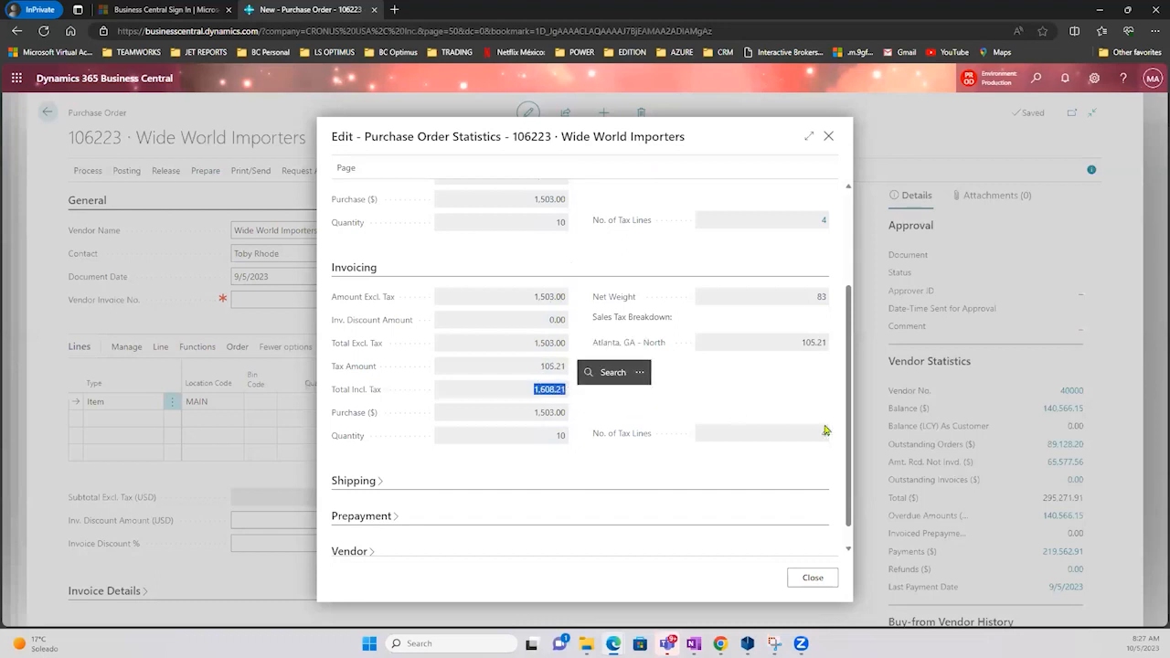
# - Open the sales tax lines behind the invoicing section's number of tax lines, close them and reopen them
pyautogui.moveTo(642, 439)
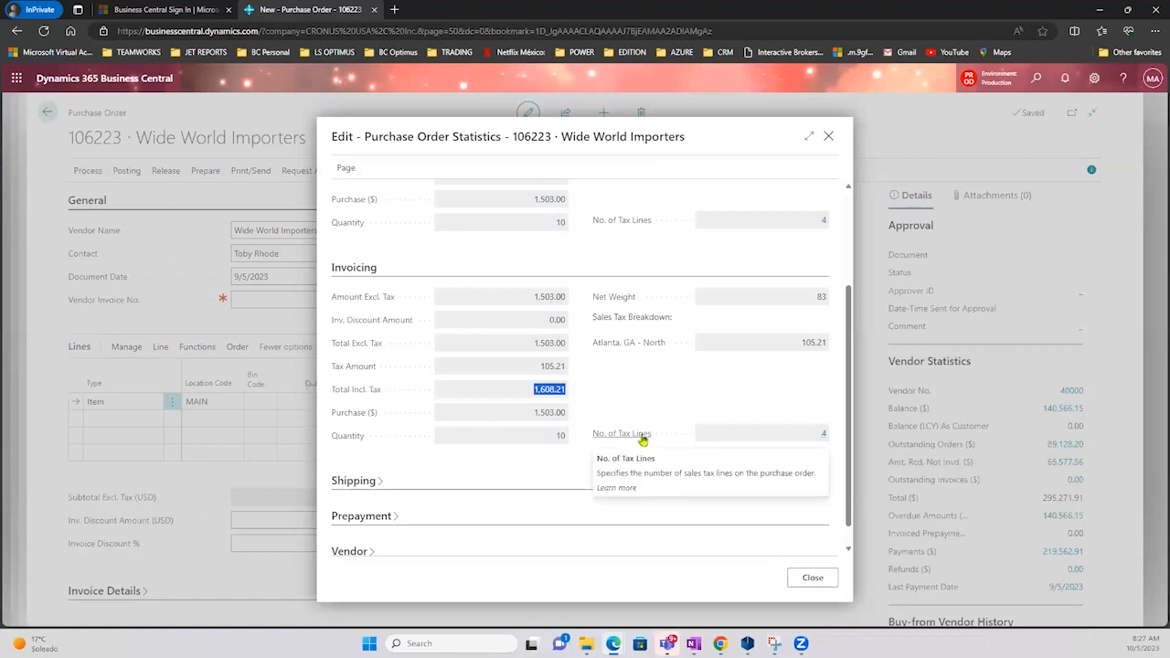
pyautogui.click(825, 434)
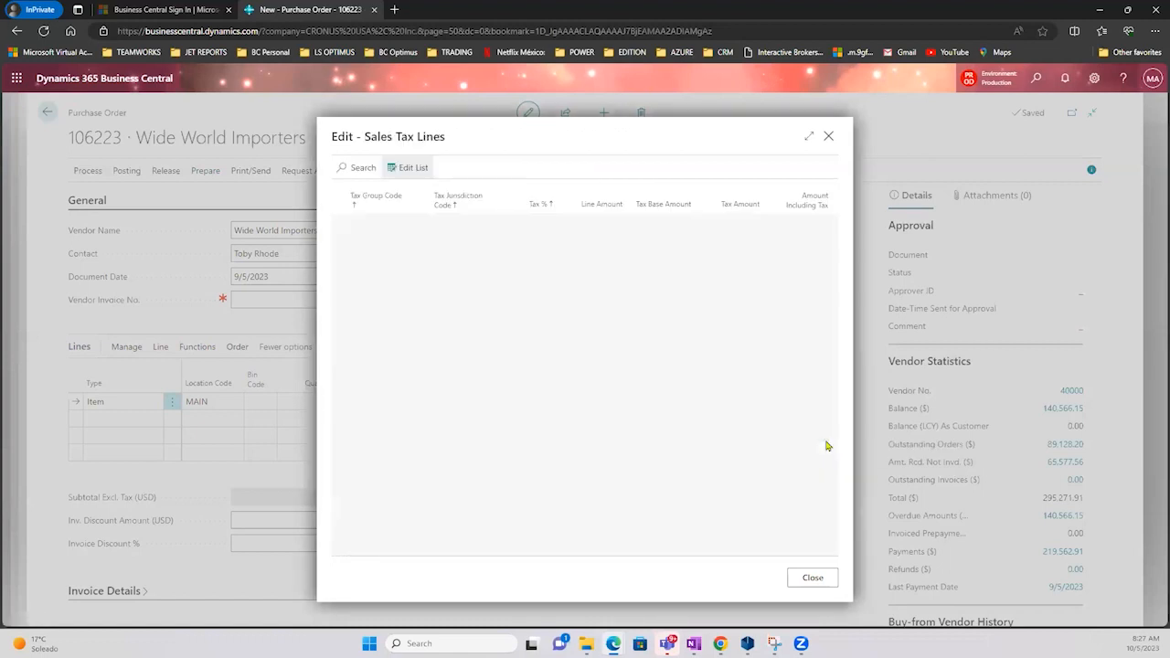
pyautogui.click(827, 137)
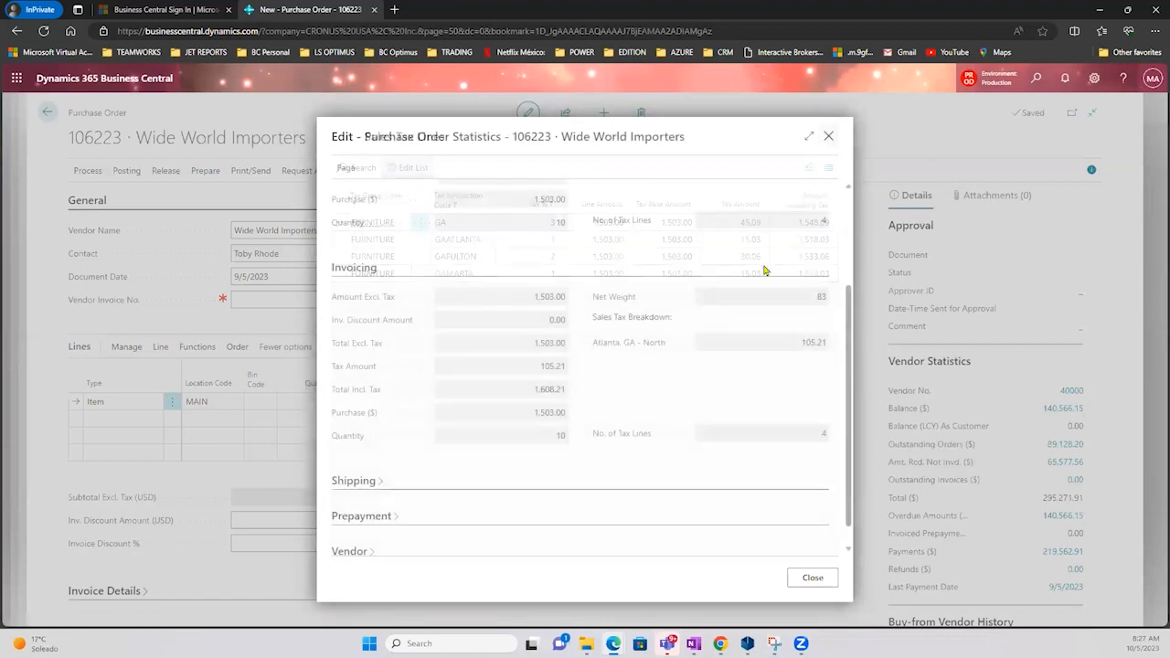
pyautogui.click(822, 436)
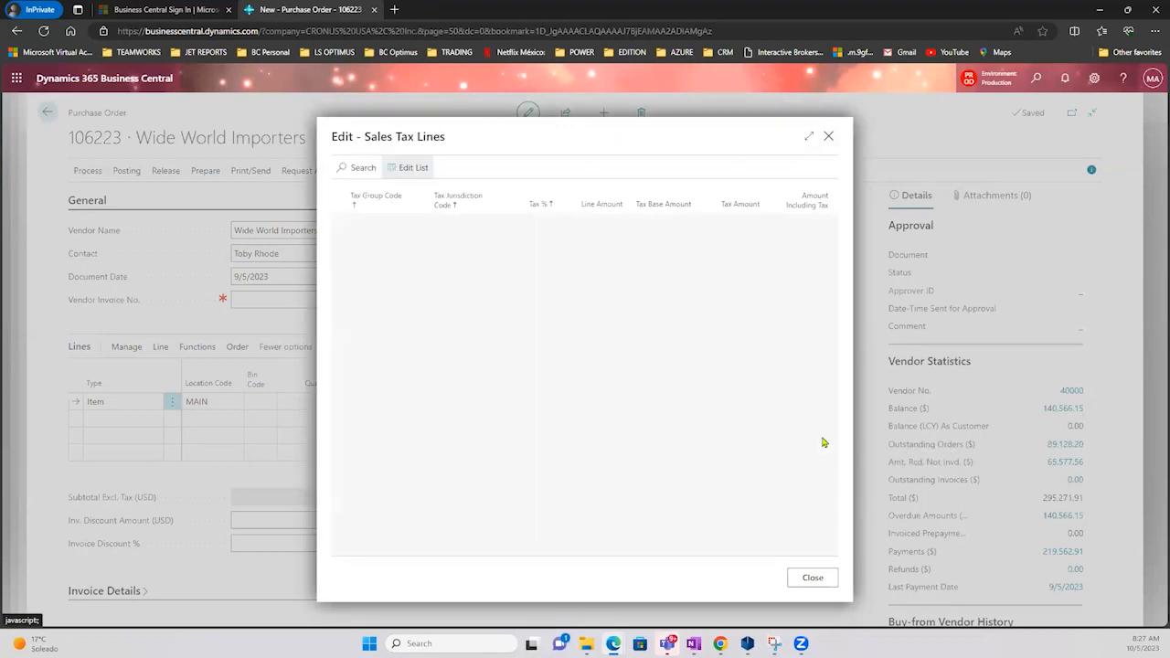
# - Enlarge the Sales Tax Lines window, go through the tax jurisdiction codes and look up the description of GAMARTA
pyautogui.click(808, 136)
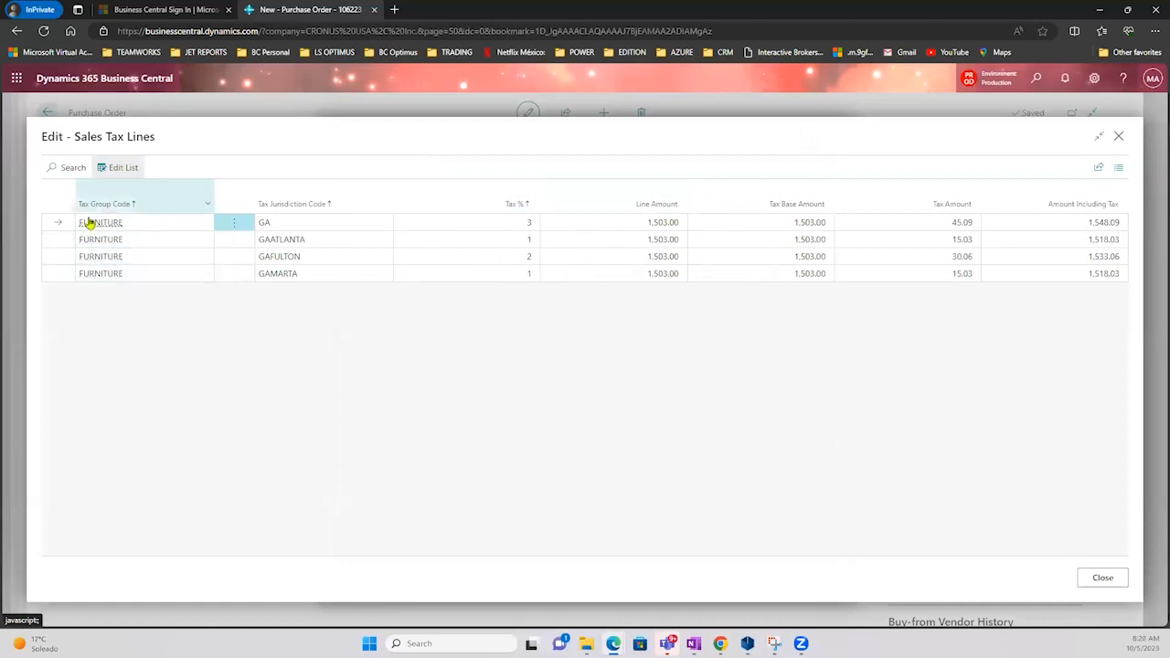
pyautogui.moveTo(92, 216)
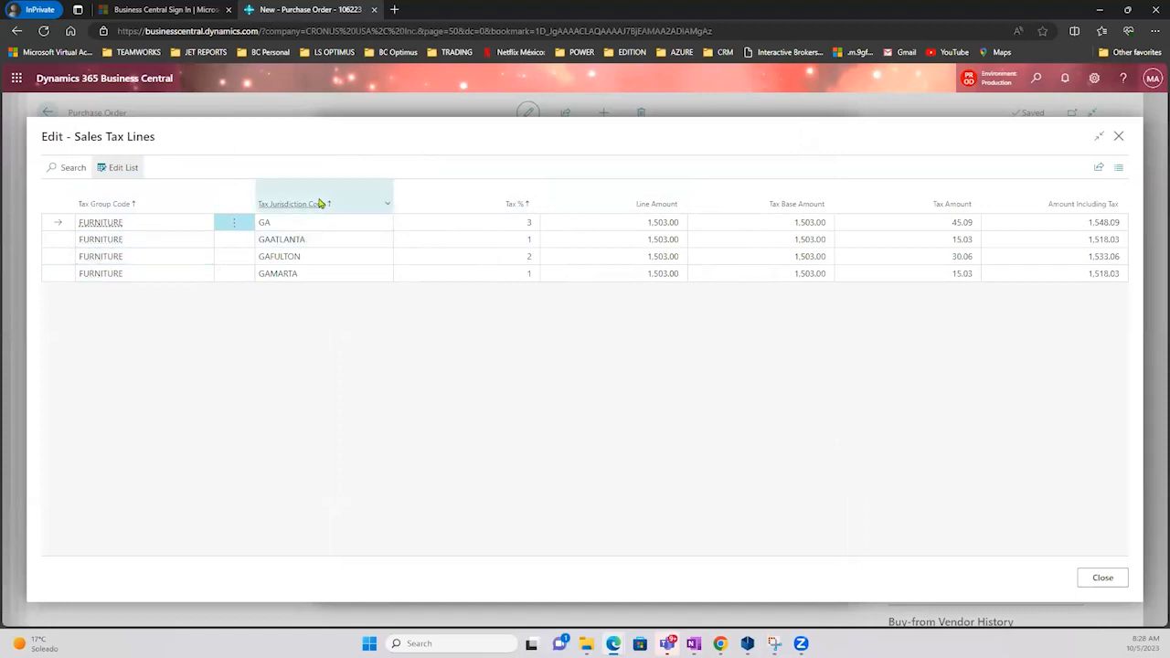
pyautogui.moveTo(312, 203)
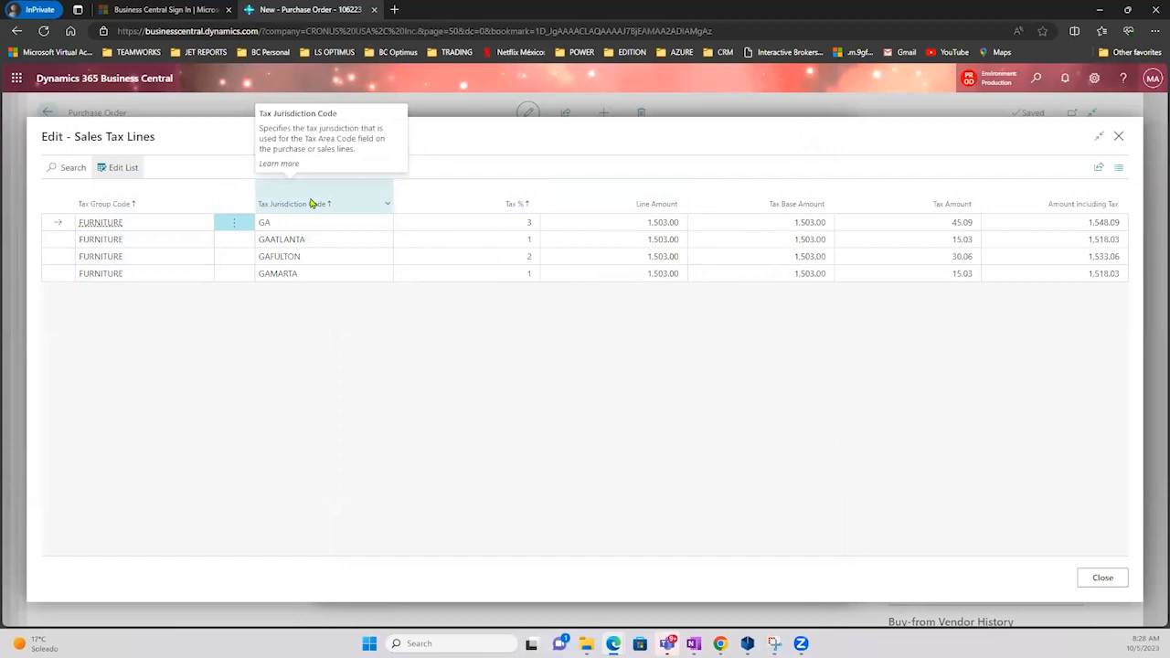
pyautogui.click(301, 222)
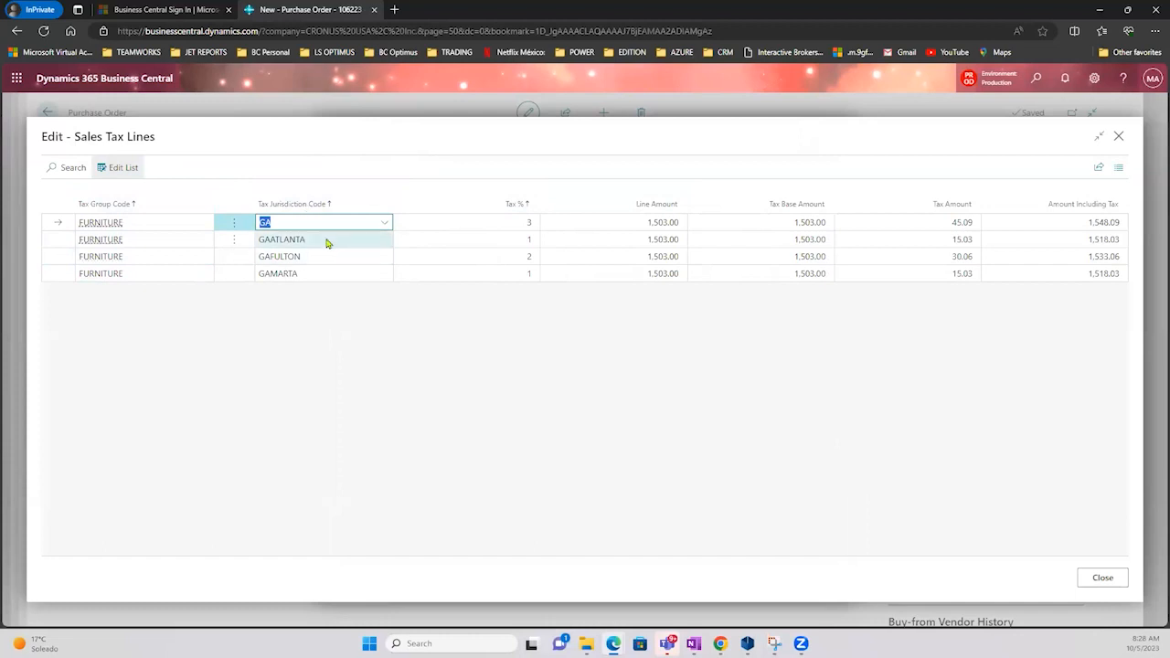
pyautogui.click(325, 241)
pyautogui.click(323, 263)
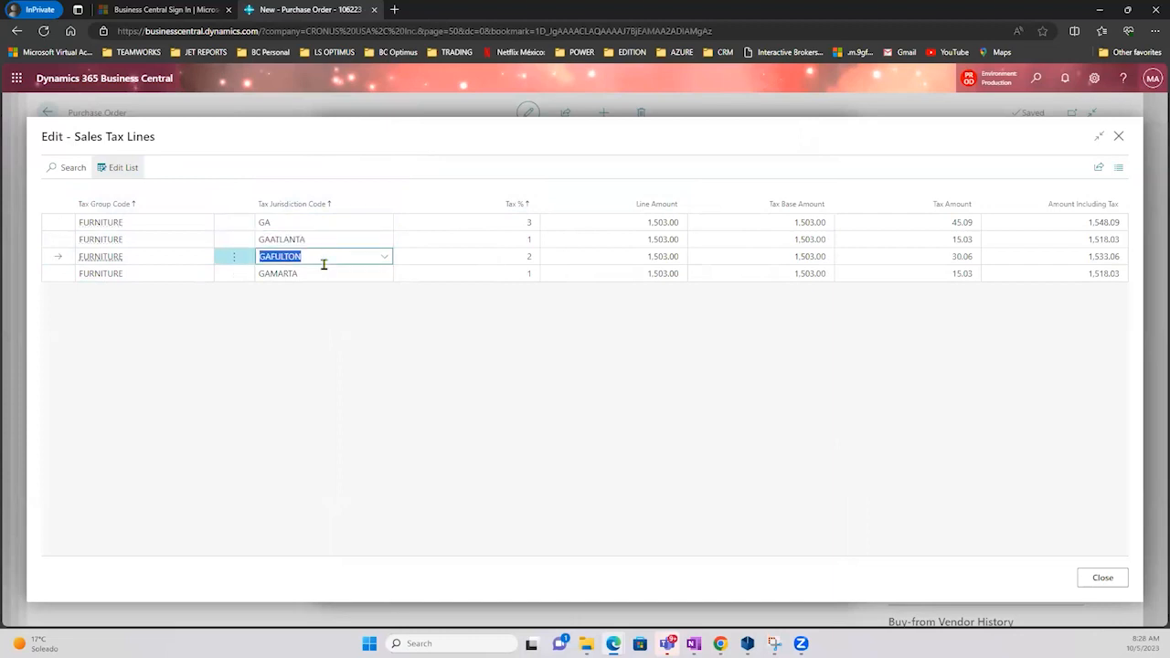
pyautogui.click(325, 274)
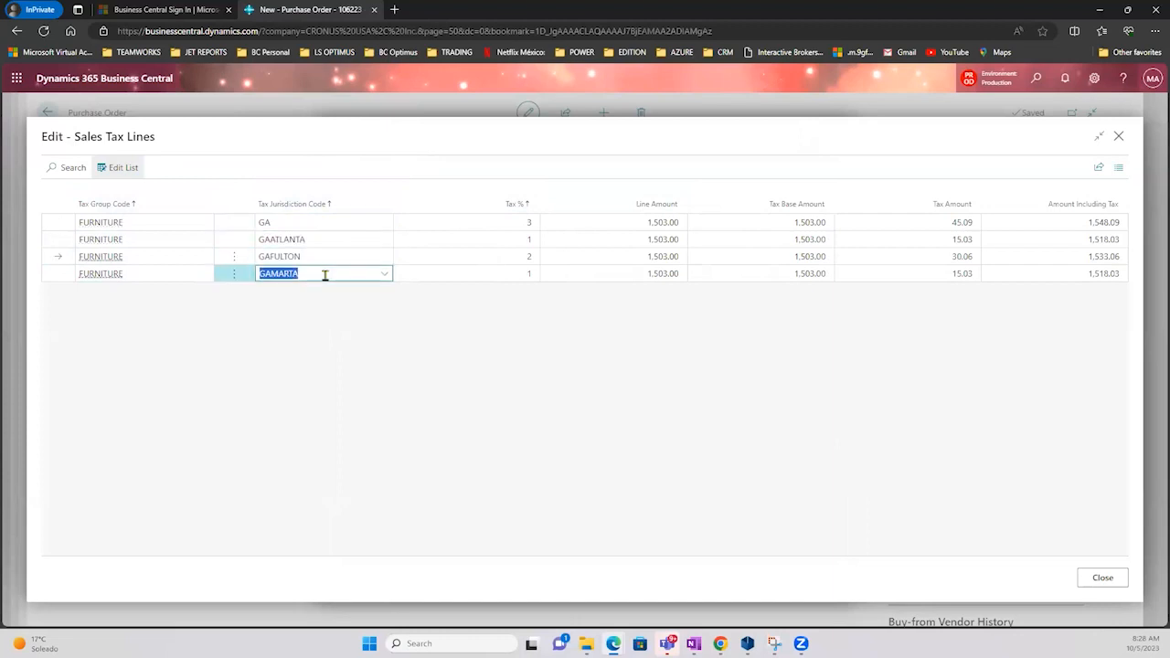
pyautogui.click(386, 276)
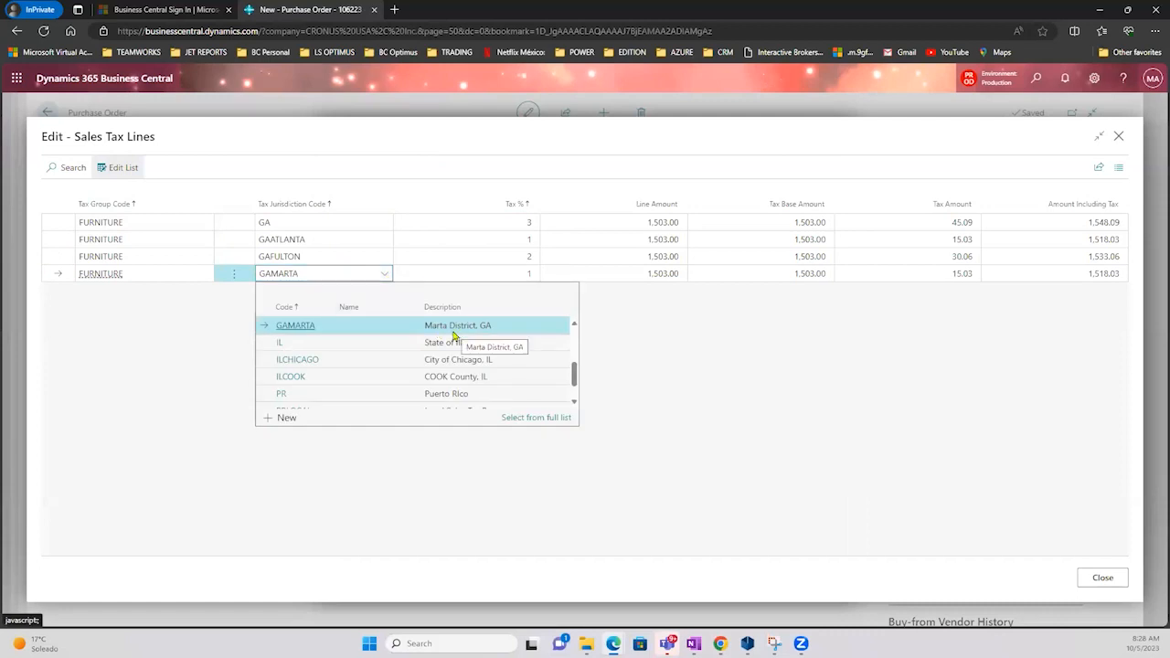
# - Close the jurisdiction lookup and check the Tax % of each jurisdiction from GA to GAMARTA
pyautogui.click(510, 227)
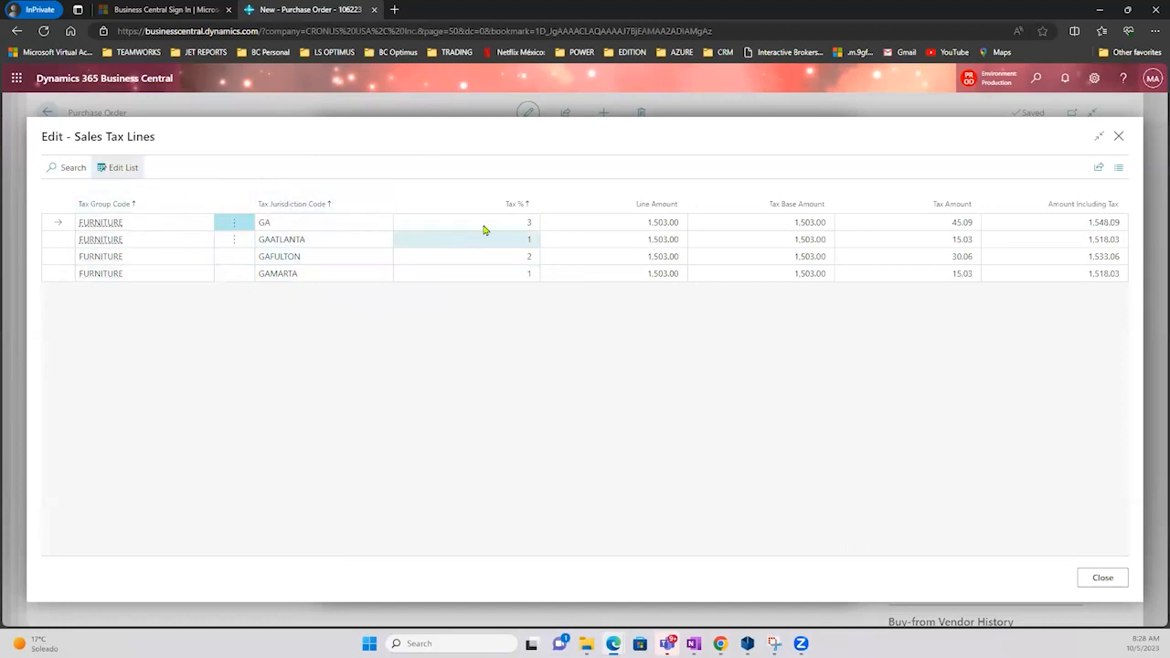
pyautogui.doubleClick(533, 226)
pyautogui.doubleClick(529, 241)
pyautogui.click(530, 258)
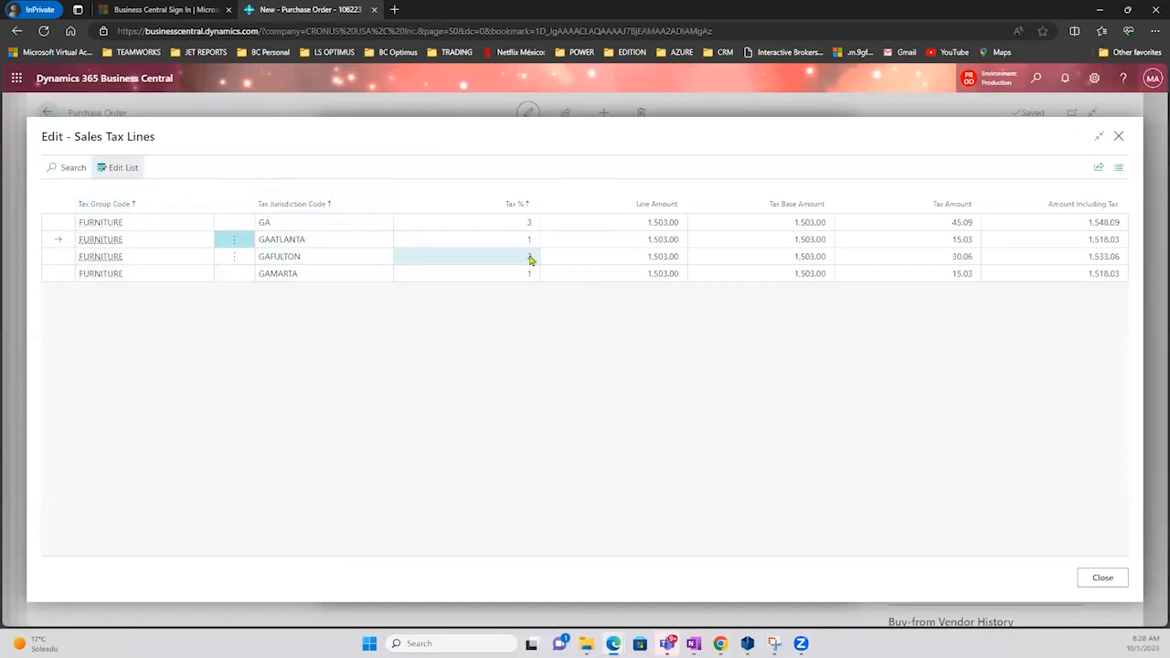
pyautogui.click(526, 279)
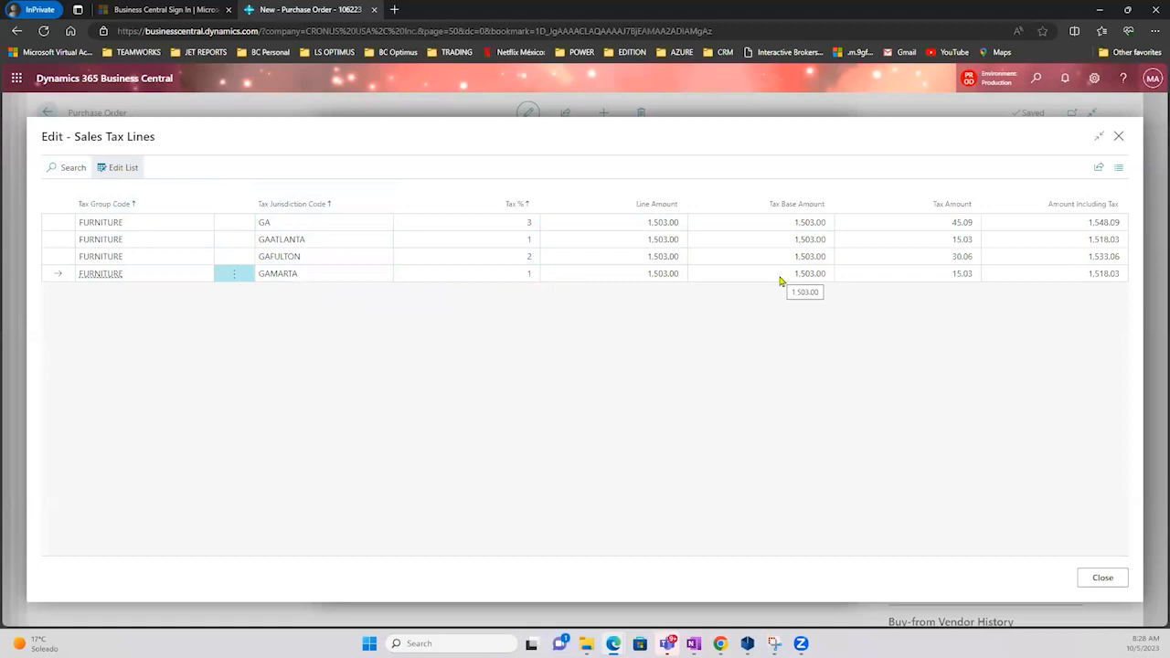
# - Compare the GA line's tax base amount and line amount with its tax amount
pyautogui.click(795, 229)
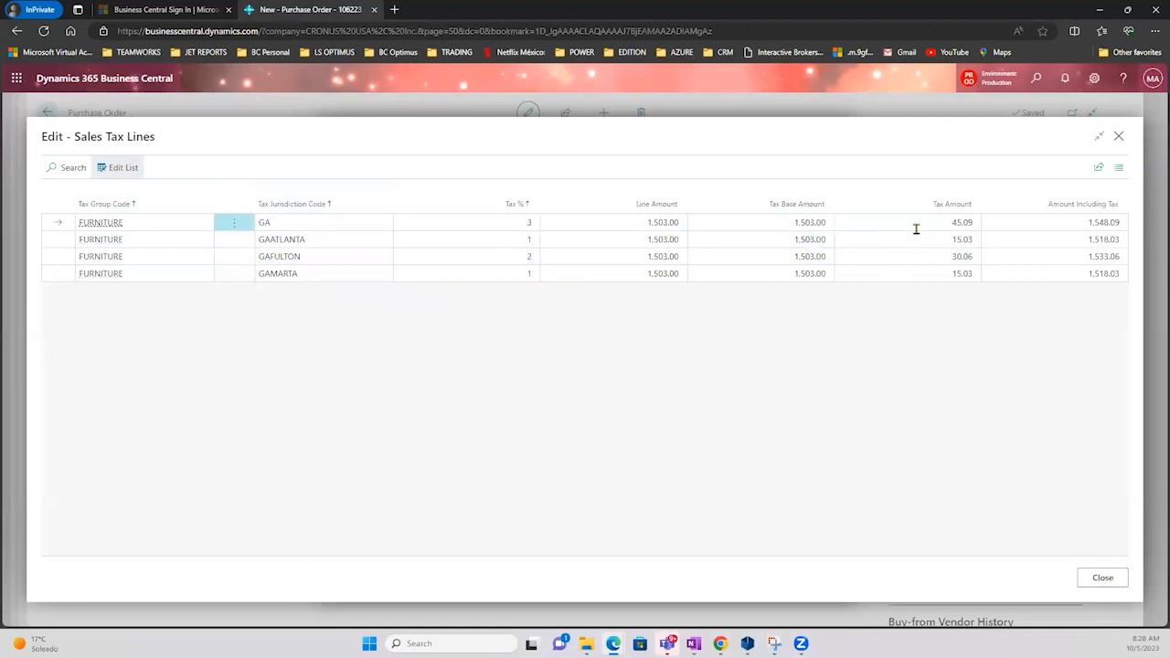
pyautogui.click(970, 223)
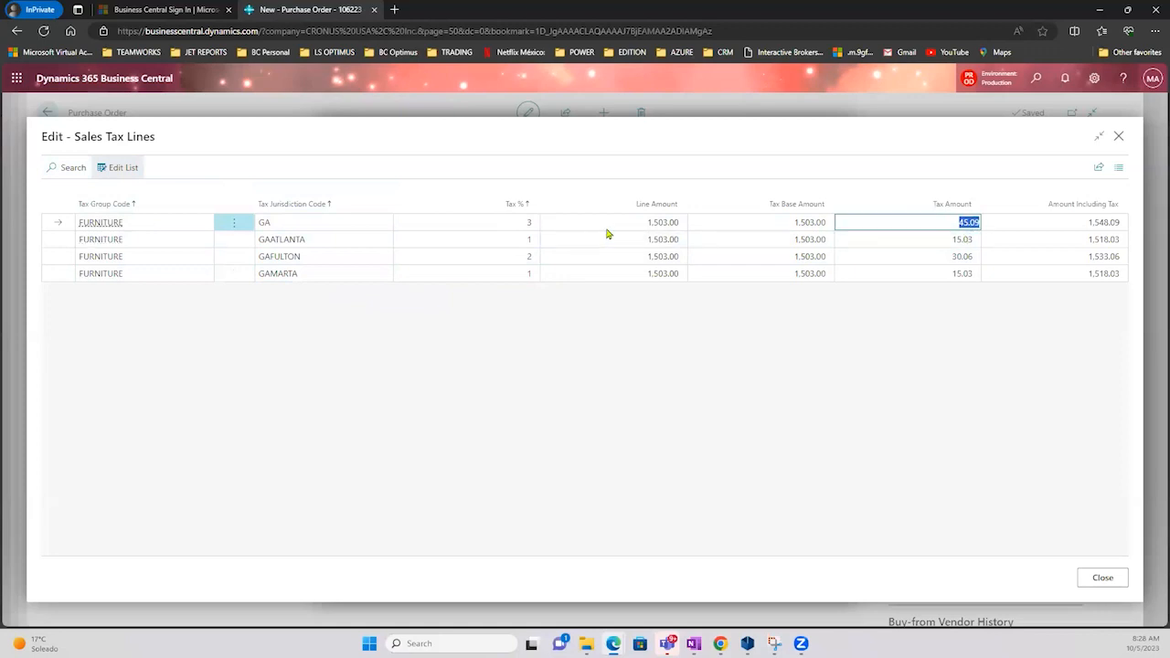
pyautogui.moveTo(647, 230); pyautogui.dragTo(685, 228)
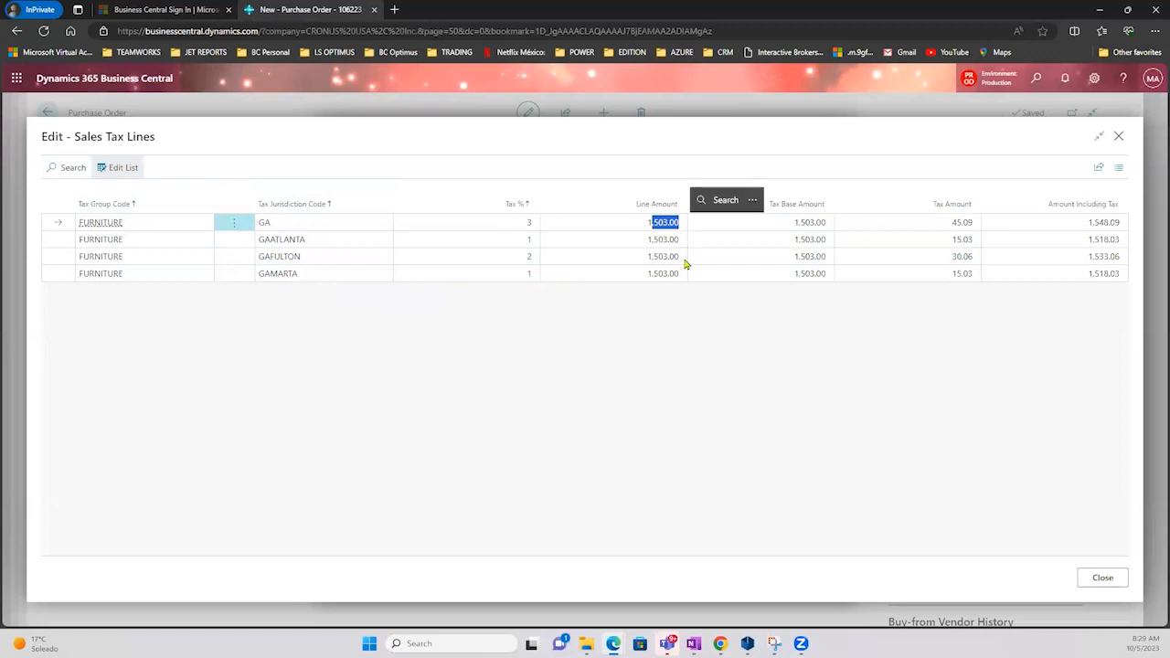
pyautogui.moveTo(950, 222); pyautogui.dragTo(971, 222)
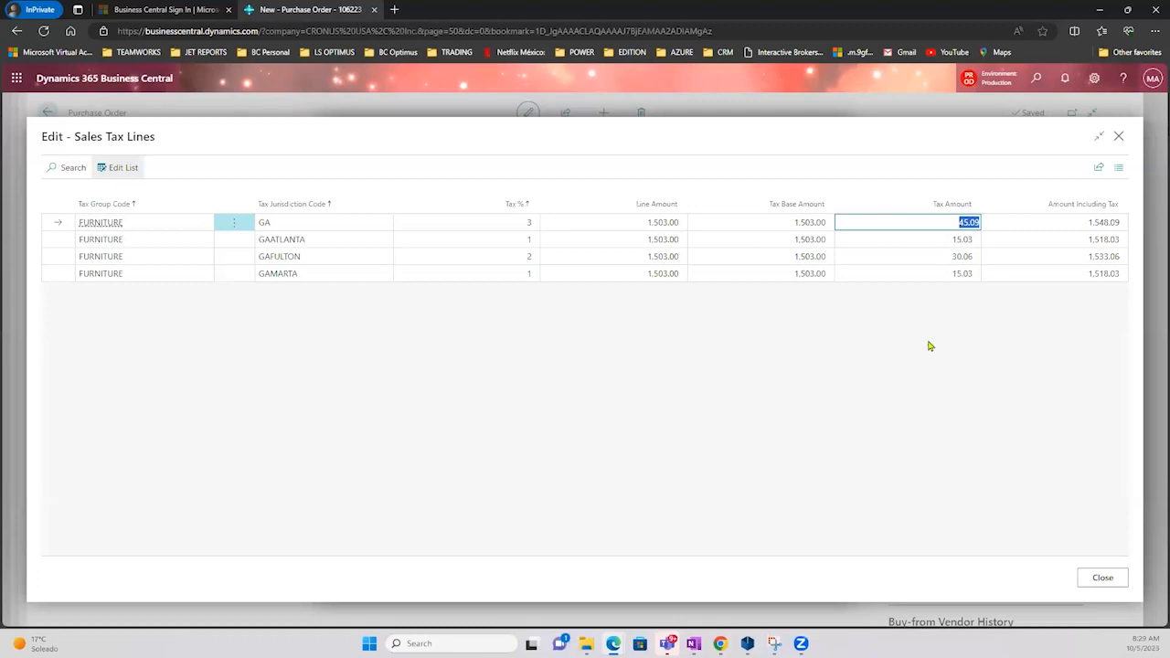
pyautogui.click(614, 241)
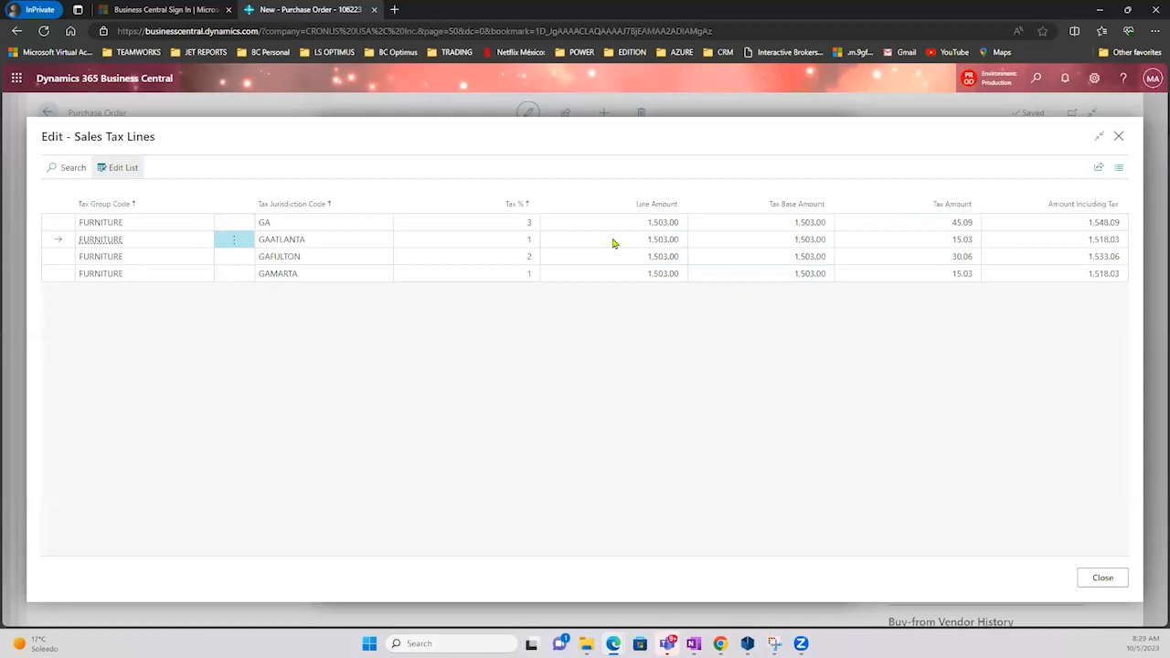
# - Check the tax amount of each jurisdiction line, GA, GAATLANTA, GAFULTON and GAMARTA
pyautogui.click(332, 236)
pyautogui.click(960, 227)
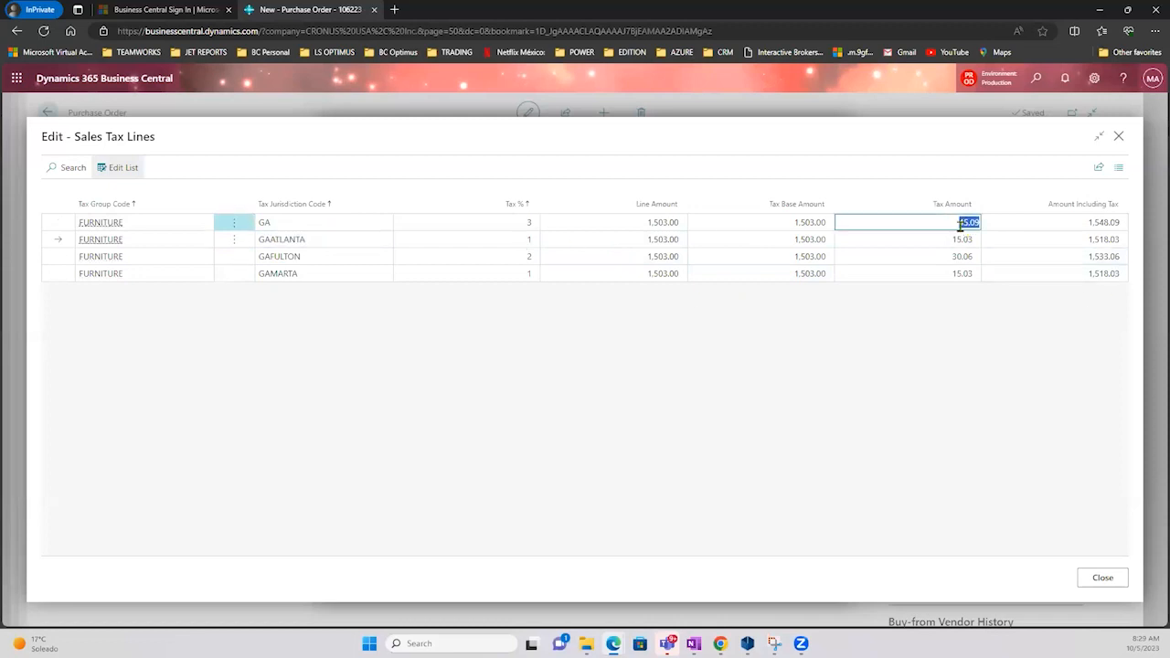
pyautogui.click(951, 243)
pyautogui.click(951, 260)
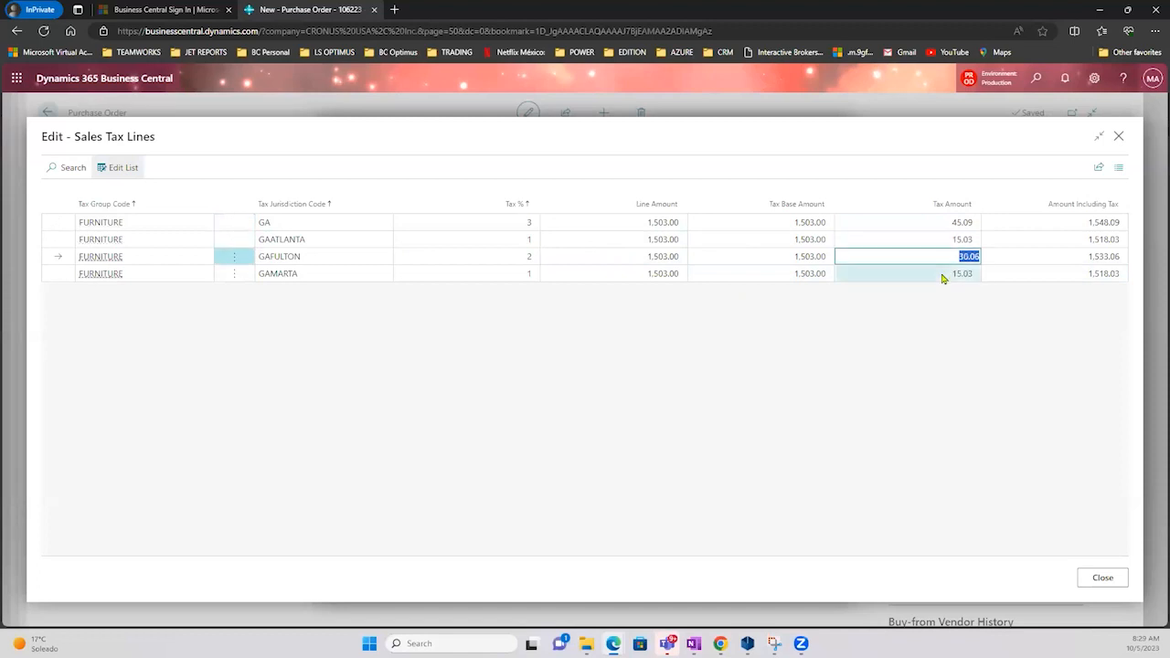
pyautogui.click(949, 276)
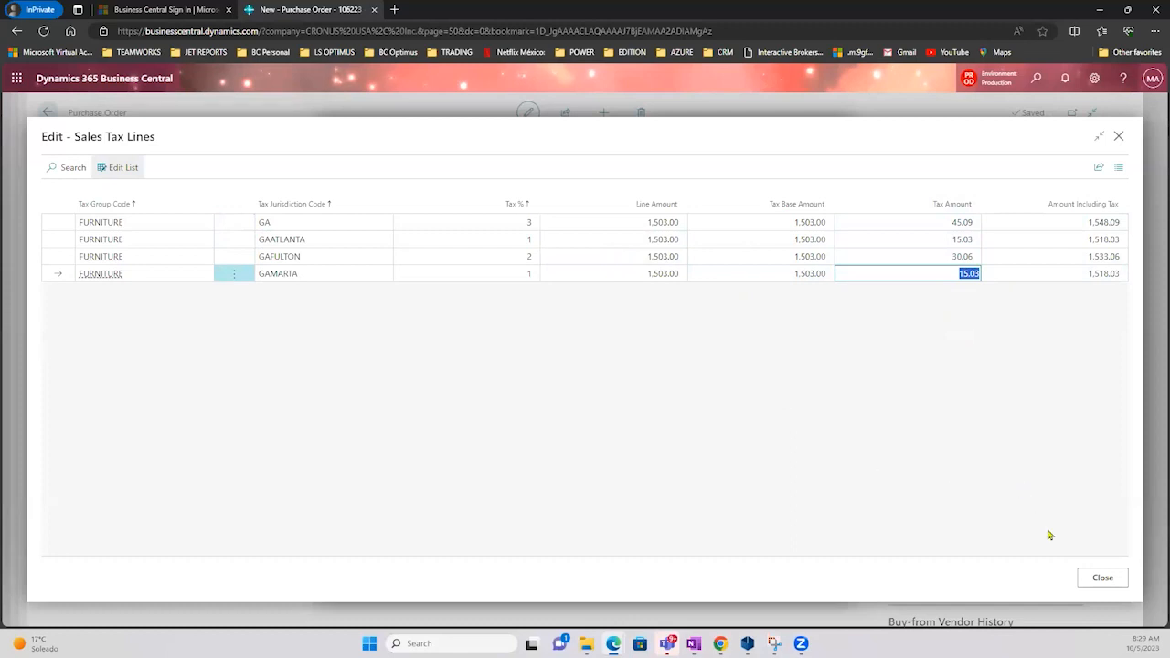
# - Close the sales tax lines, check the invoicing section's number of tax lines and close the order statistics
pyautogui.click(1101, 578)
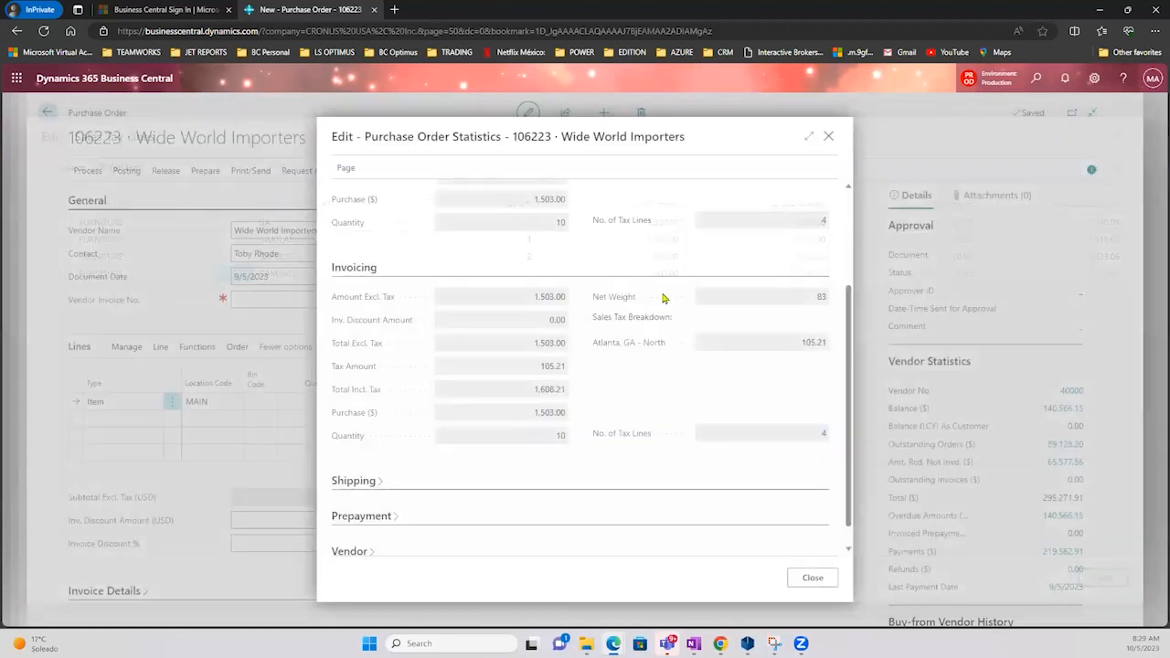
pyautogui.scroll(-1, 710, 310)
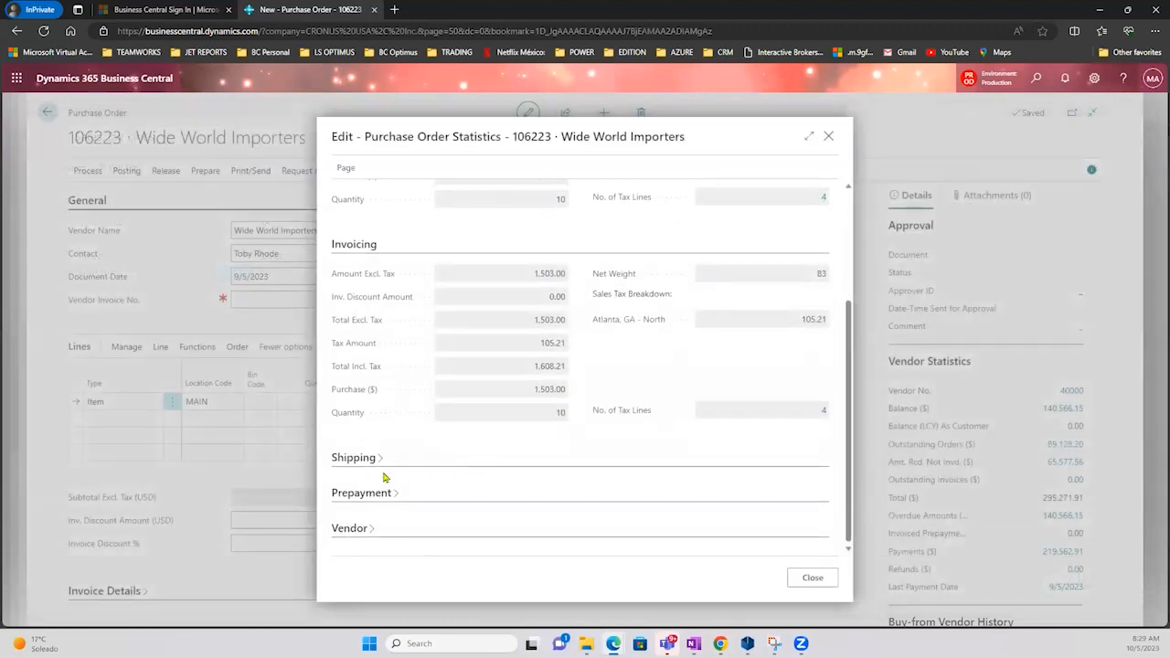
pyautogui.moveTo(622, 412)
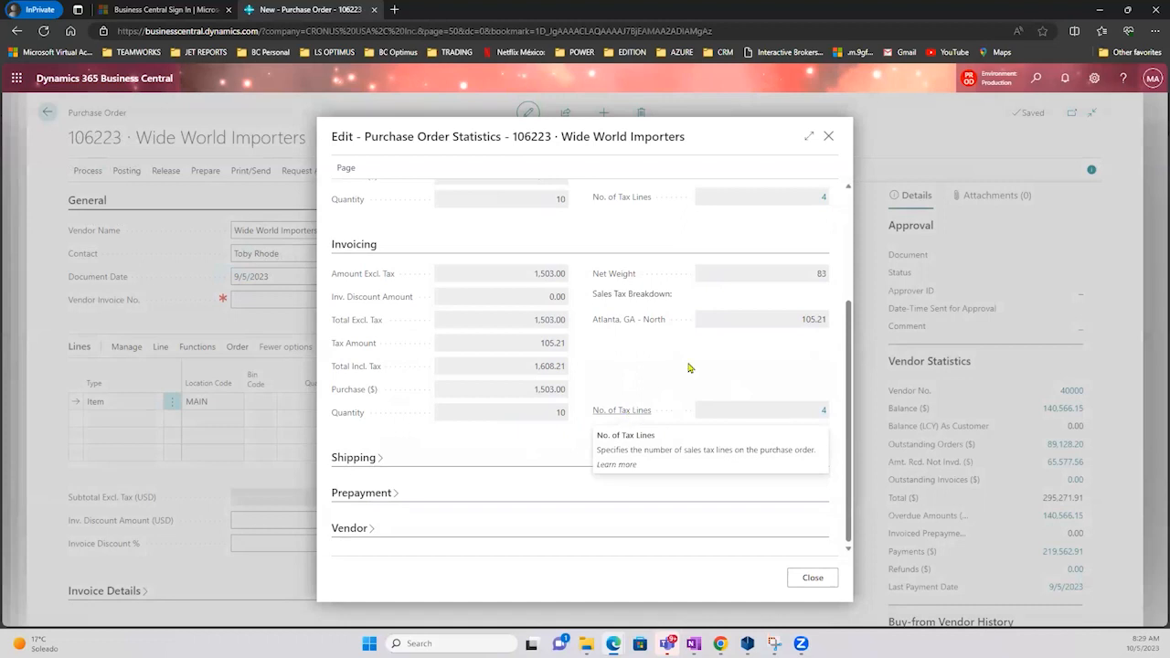
pyautogui.click(829, 138)
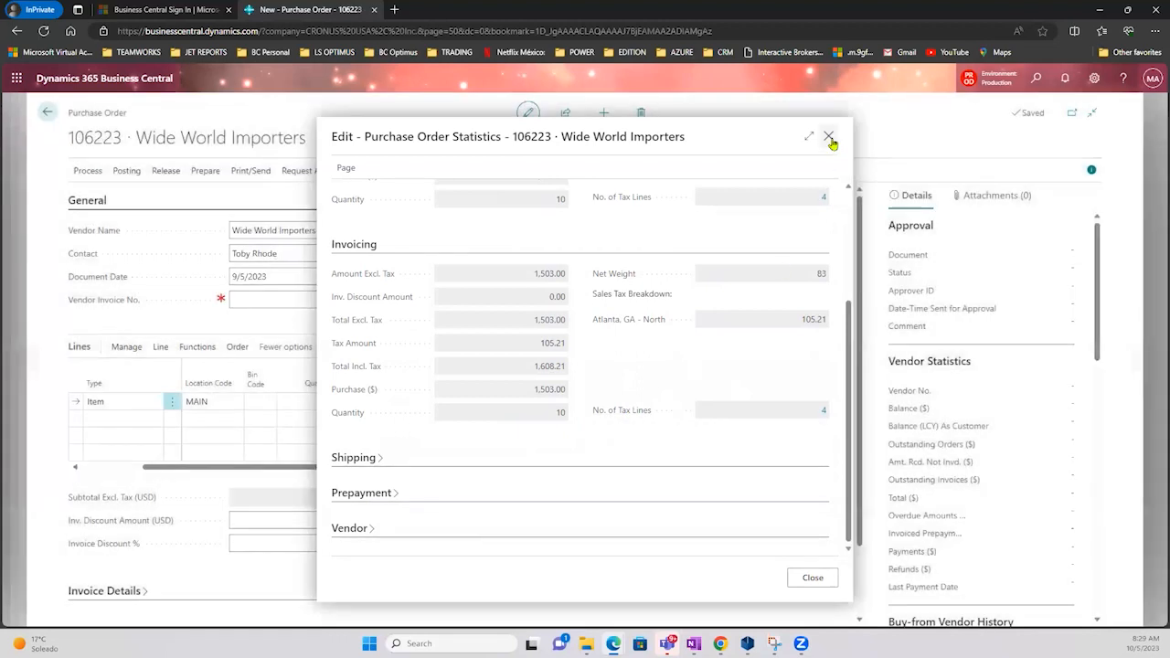
# - Review the PARIS Guest Chair order line from its description to its tax group code, and look up the tax area codes
pyautogui.click(715, 401)
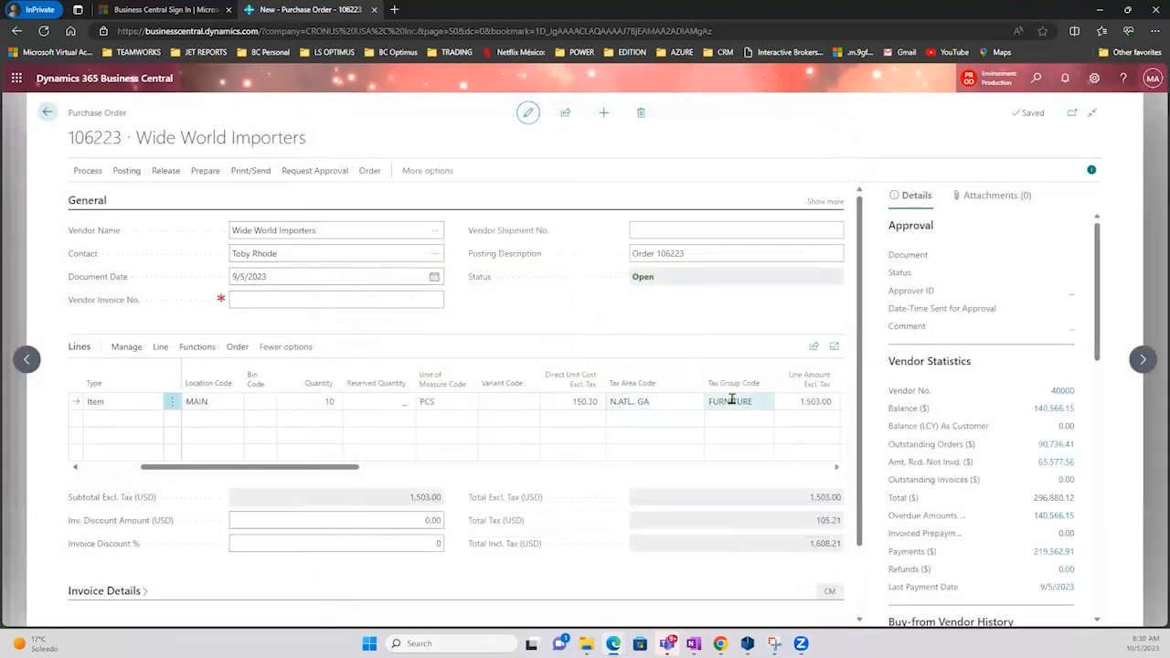
pyautogui.moveTo(253, 467); pyautogui.dragTo(194, 467)
pyautogui.click(372, 402)
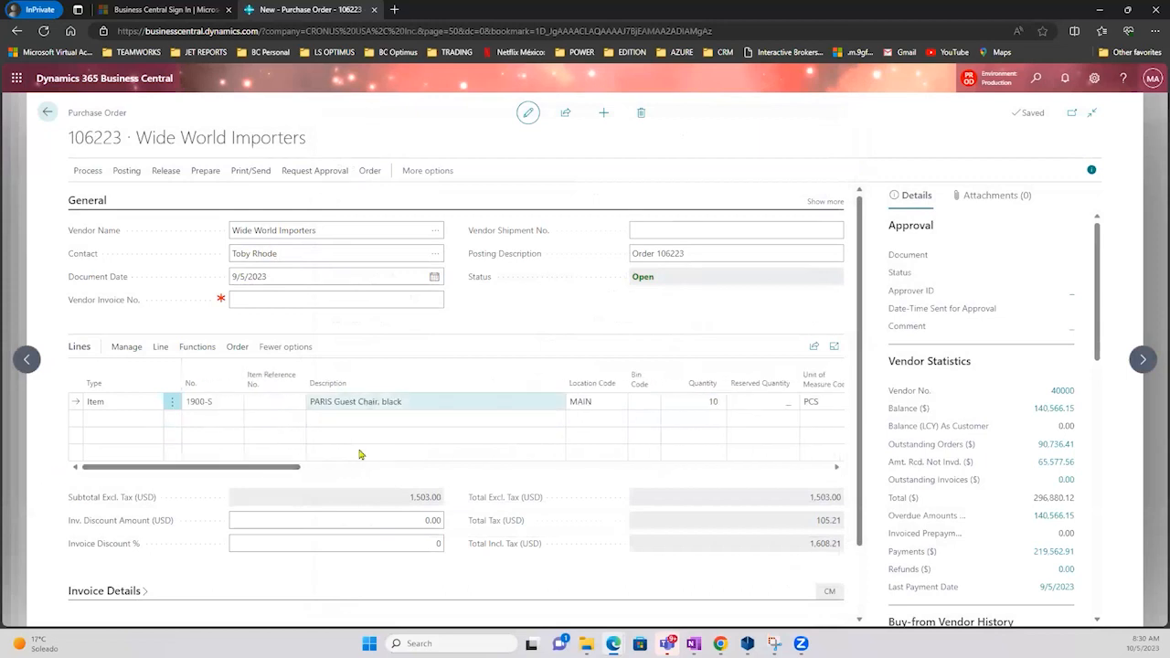
pyautogui.moveTo(235, 468); pyautogui.dragTo(510, 486)
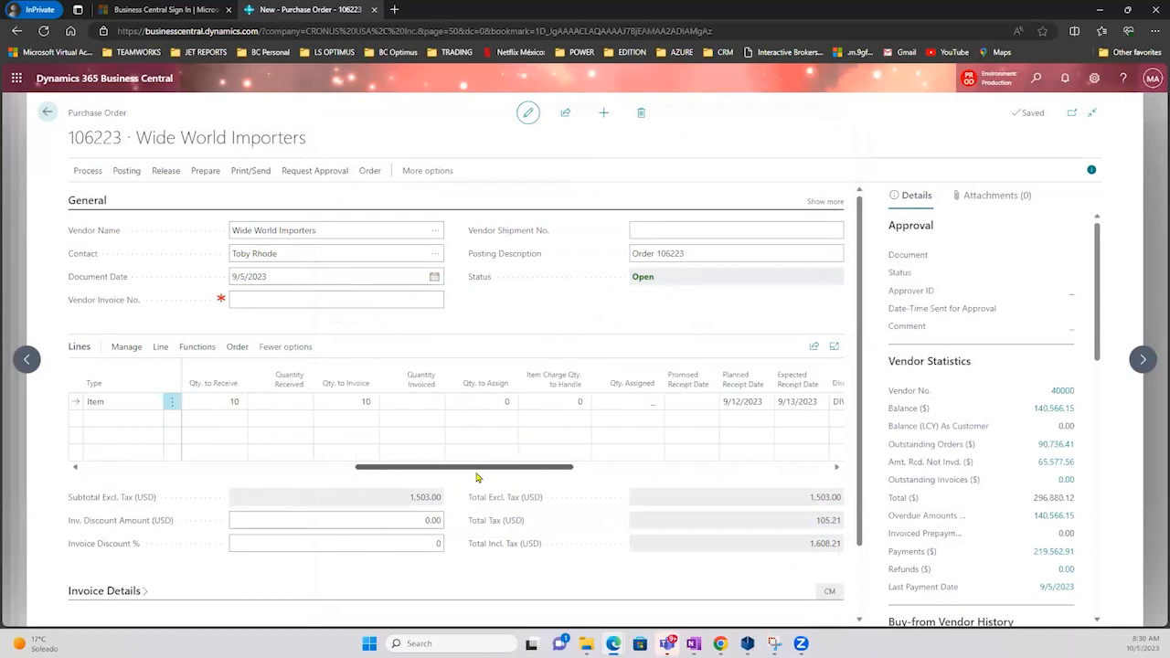
pyautogui.moveTo(464, 473); pyautogui.dragTo(365, 470)
pyautogui.click(376, 403)
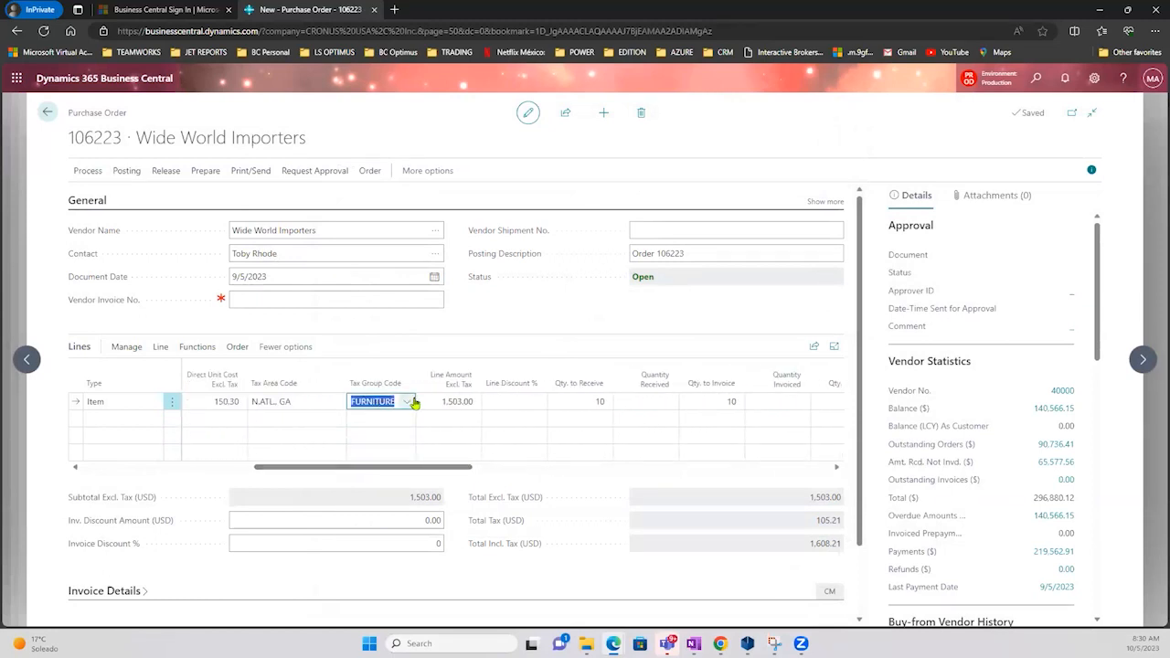
pyautogui.press('Tab')
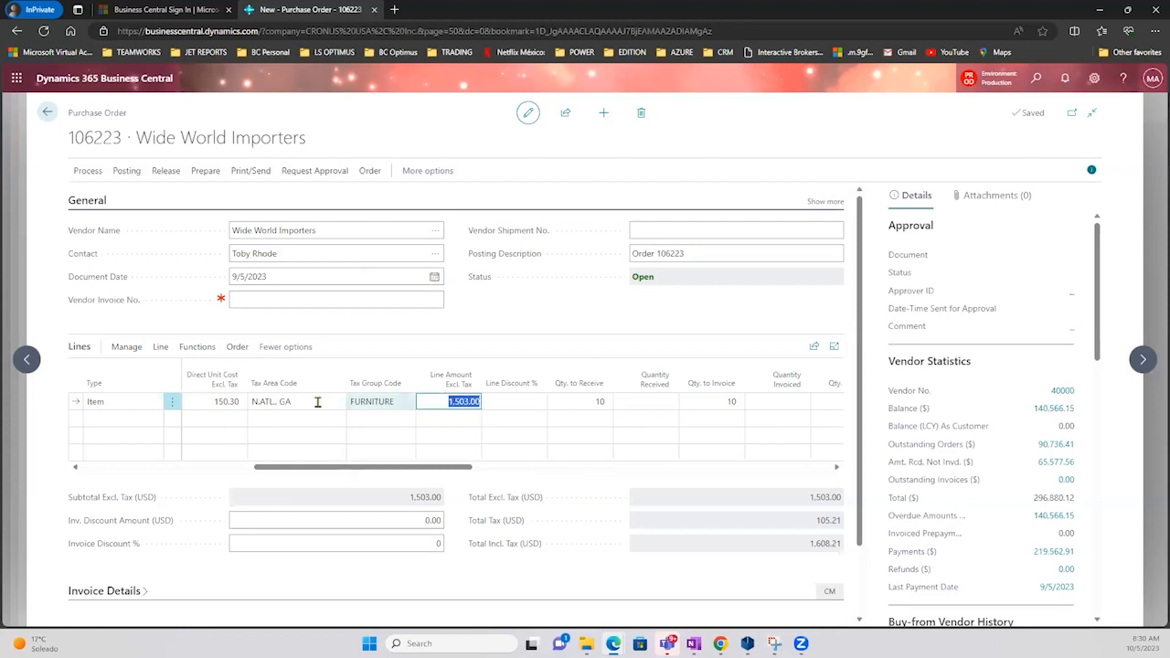
pyautogui.click(320, 402)
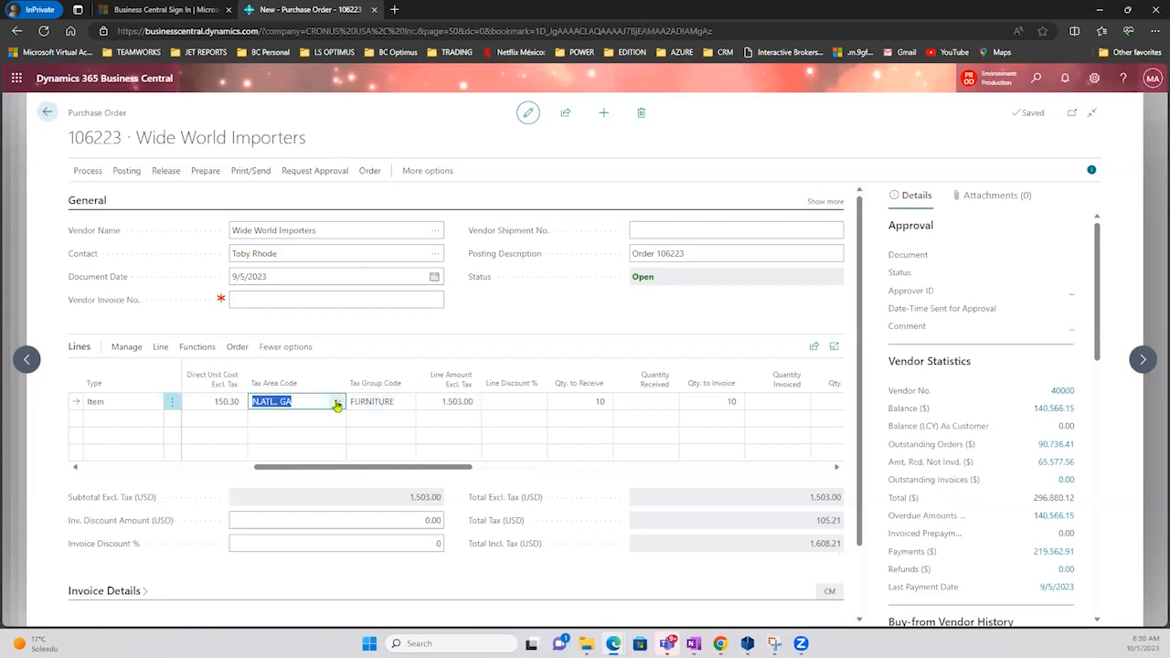
# - Set the guest chair order line's tax group code to NONTAXABLE
pyautogui.click(396, 400)
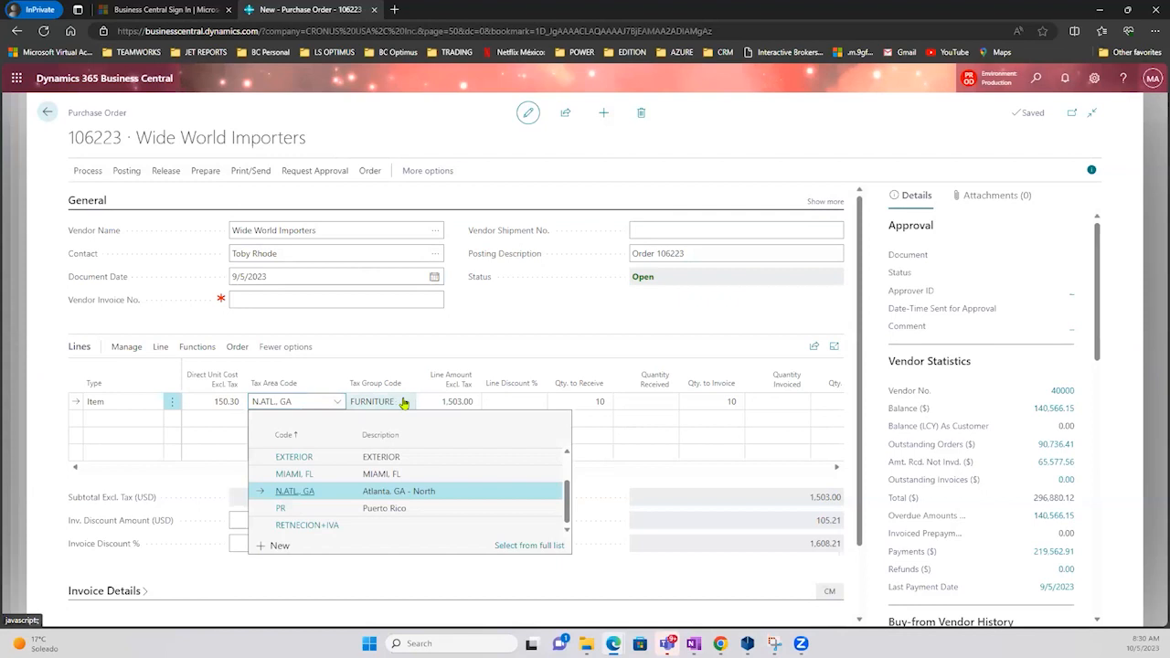
pyautogui.click(403, 403)
pyautogui.click(404, 403)
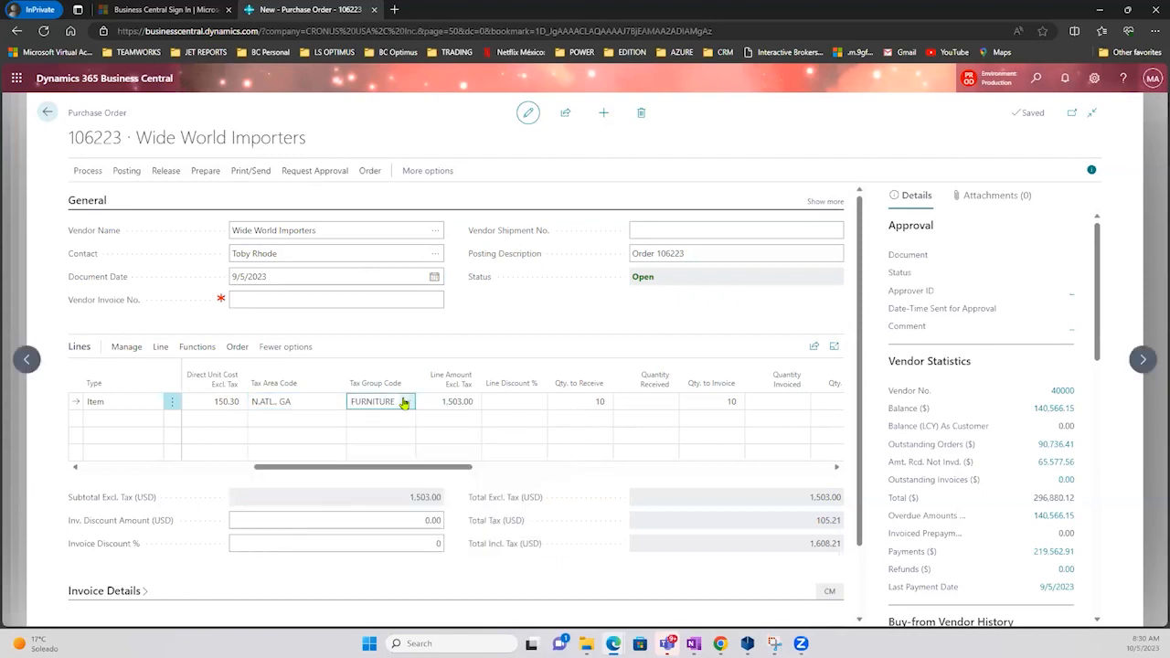
pyautogui.click(403, 403)
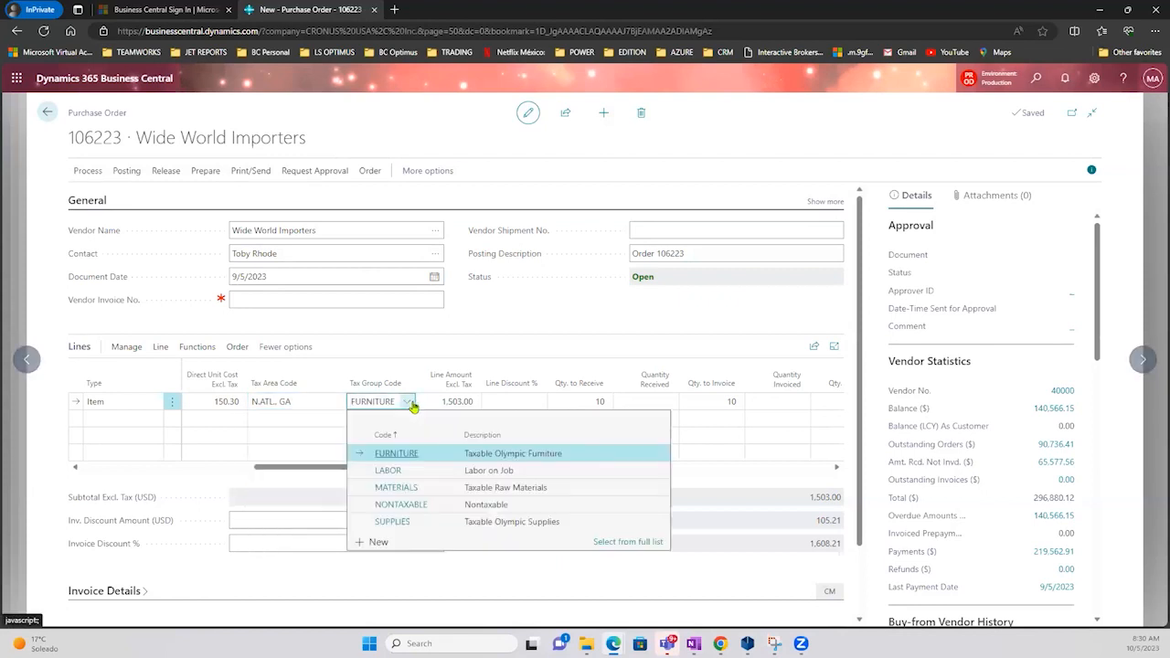
pyautogui.click(407, 506)
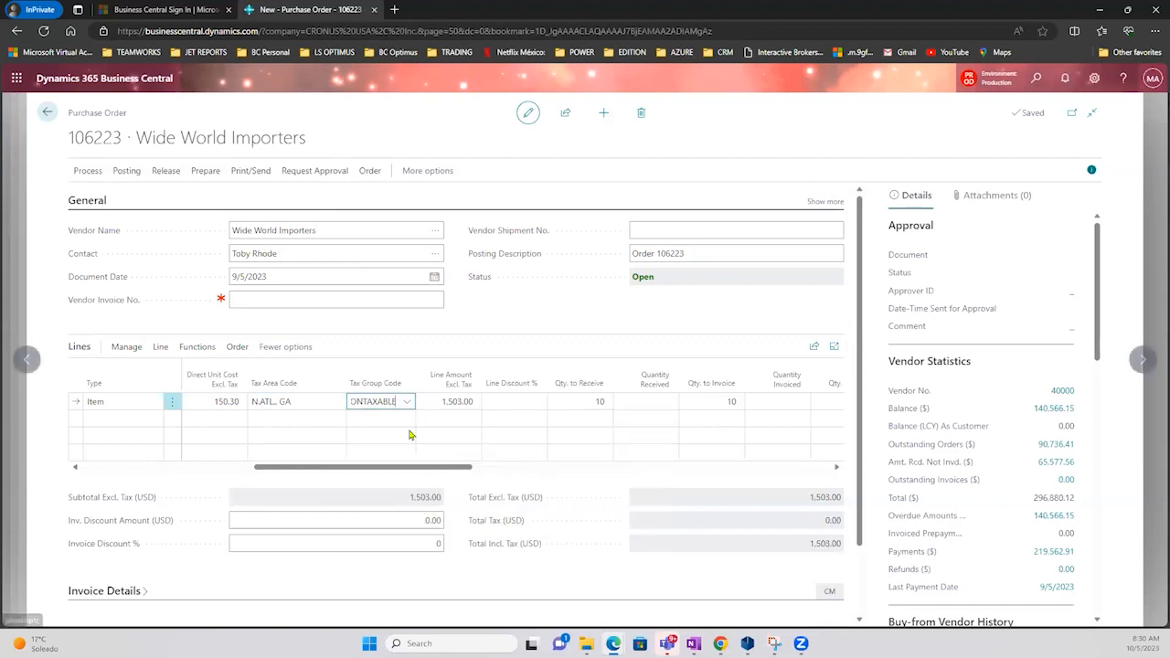
pyautogui.click(528, 303)
# - Check the order line's tax group code against the order's Total Tax (USD) amount
pyautogui.click(404, 400)
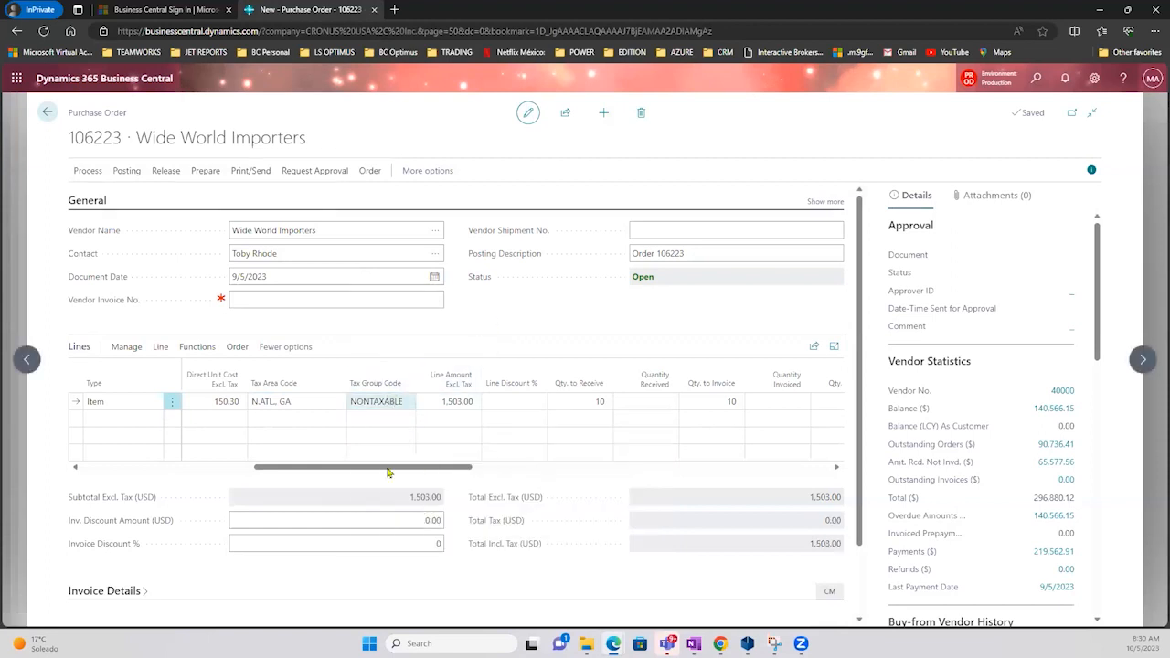
pyautogui.moveTo(387, 468); pyautogui.dragTo(386, 480)
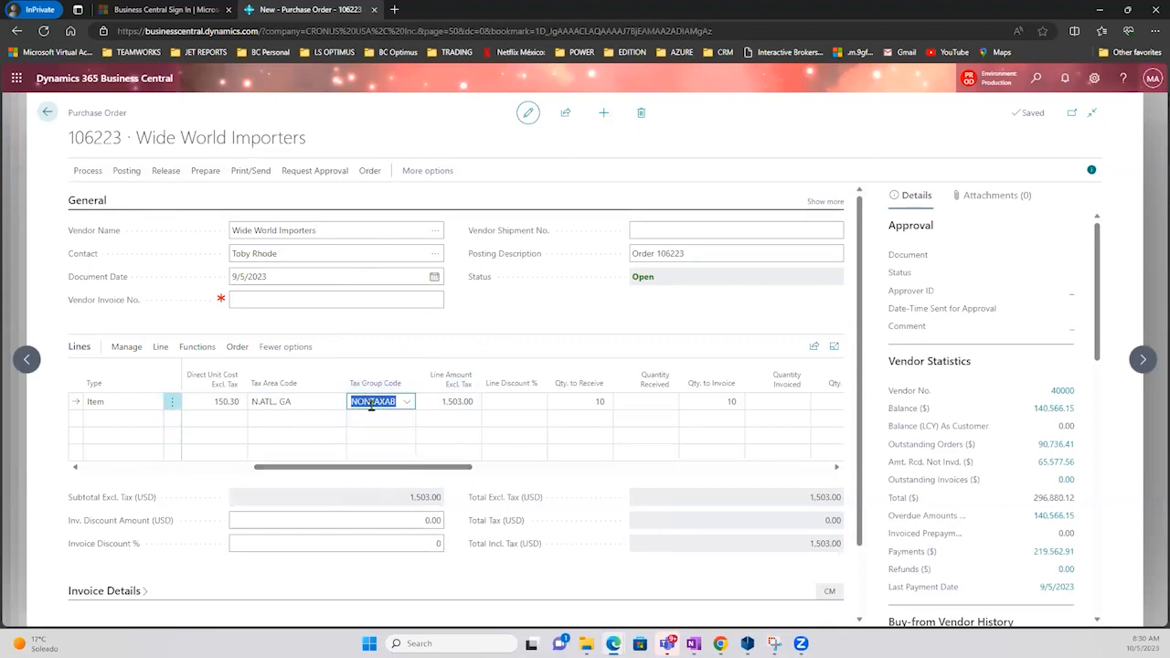
pyautogui.moveTo(823, 520); pyautogui.dragTo(841, 520)
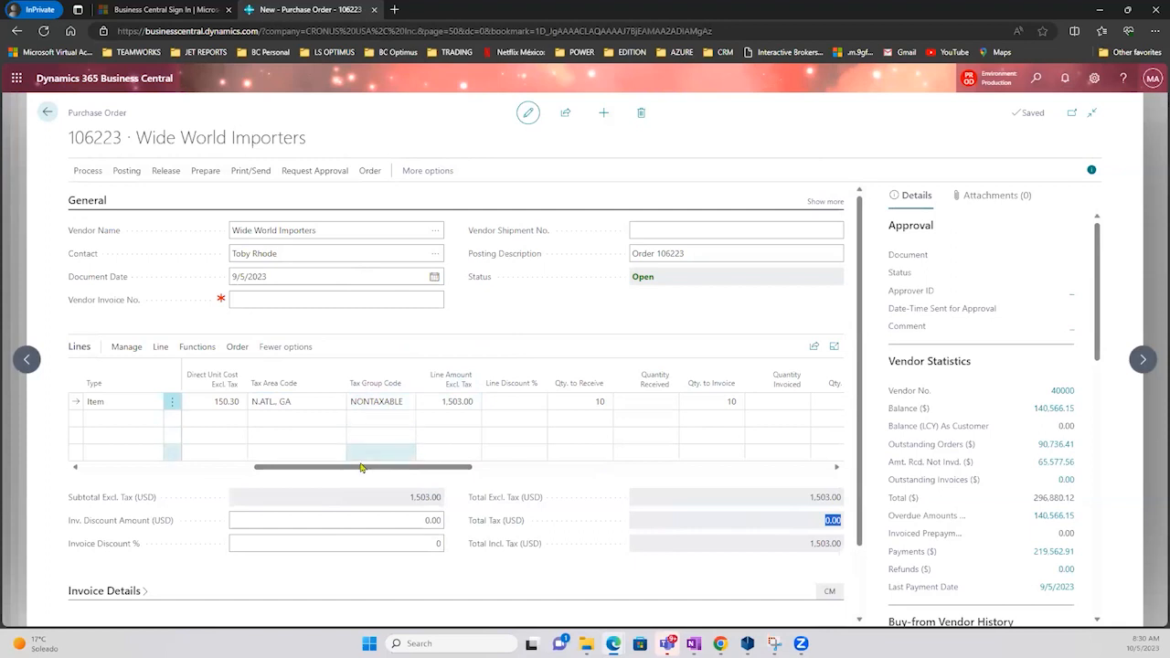
# - Add a second item line to the purchase order for the LONDON Swivel Chair, blue (1908-S)
pyautogui.moveTo(255, 470); pyautogui.dragTo(136, 474)
pyautogui.click(202, 418)
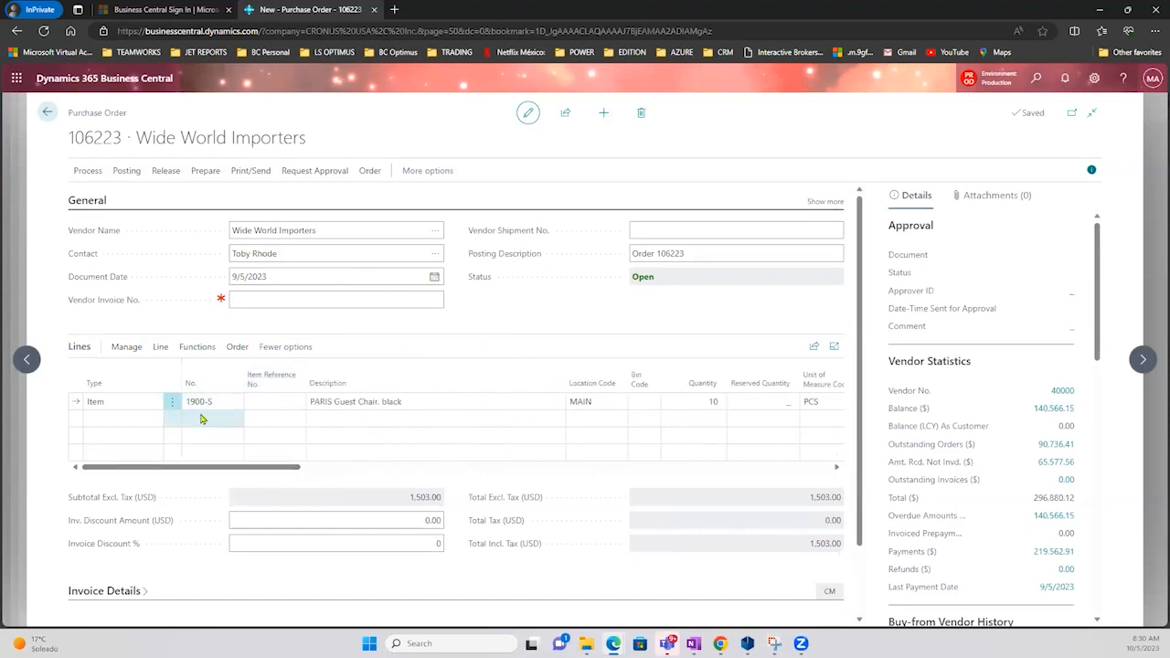
pyautogui.write('chai')
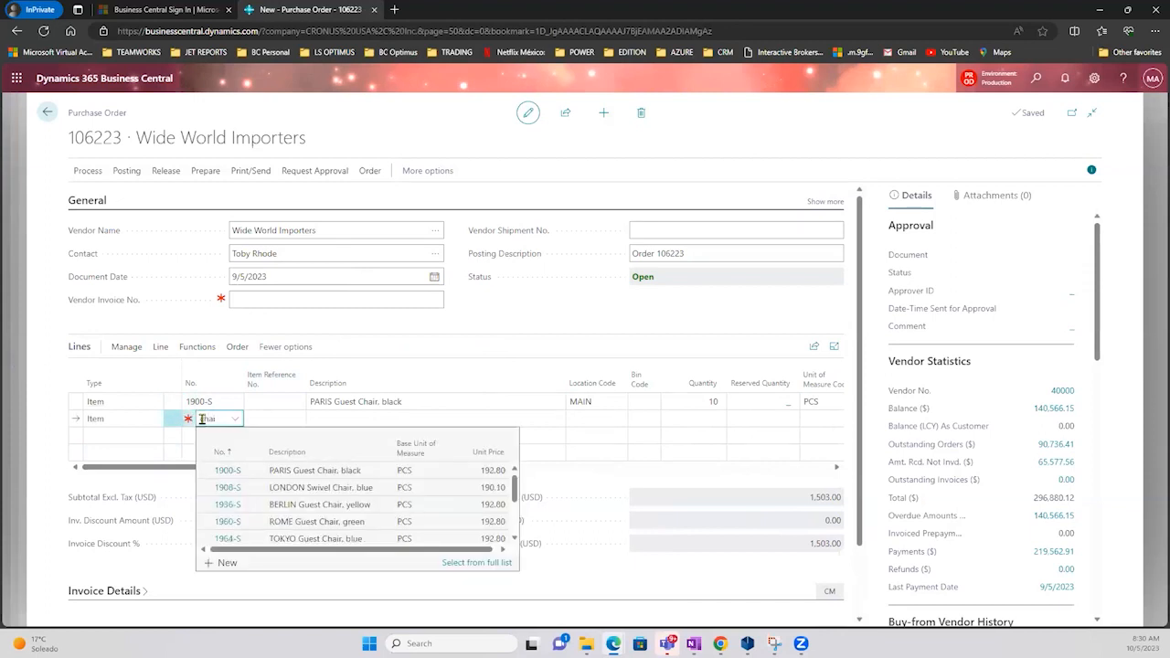
pyautogui.click(300, 491)
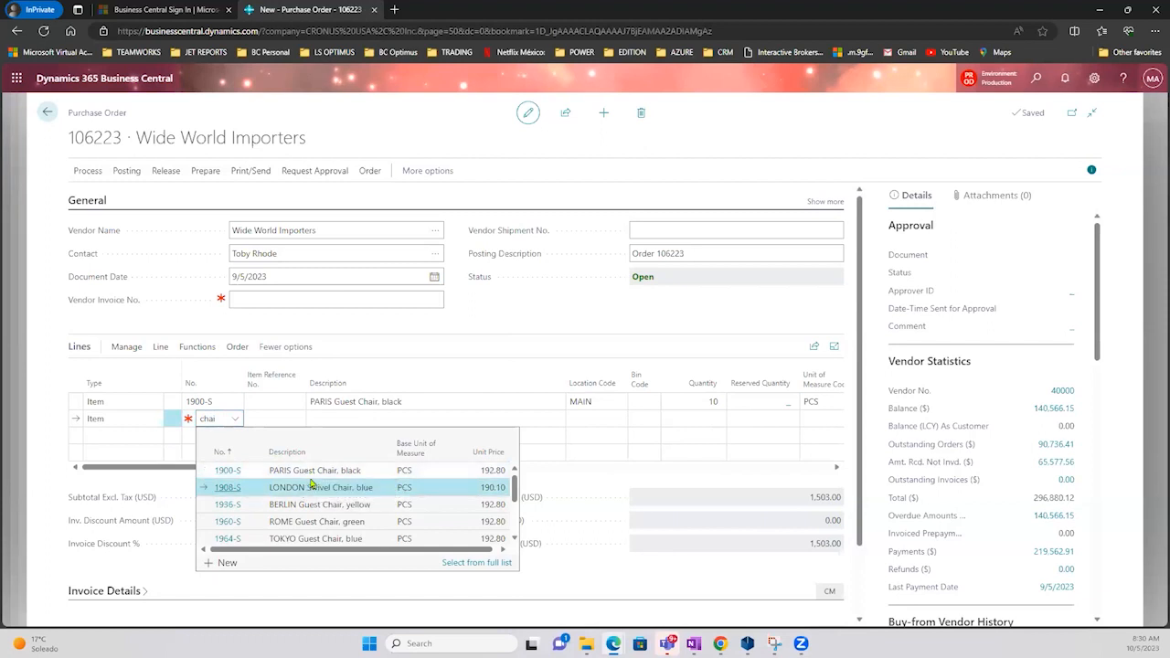
pyautogui.click(316, 486)
# - Set the swivel chair line's location code to MAIN and its quantity to 10
pyautogui.click(582, 418)
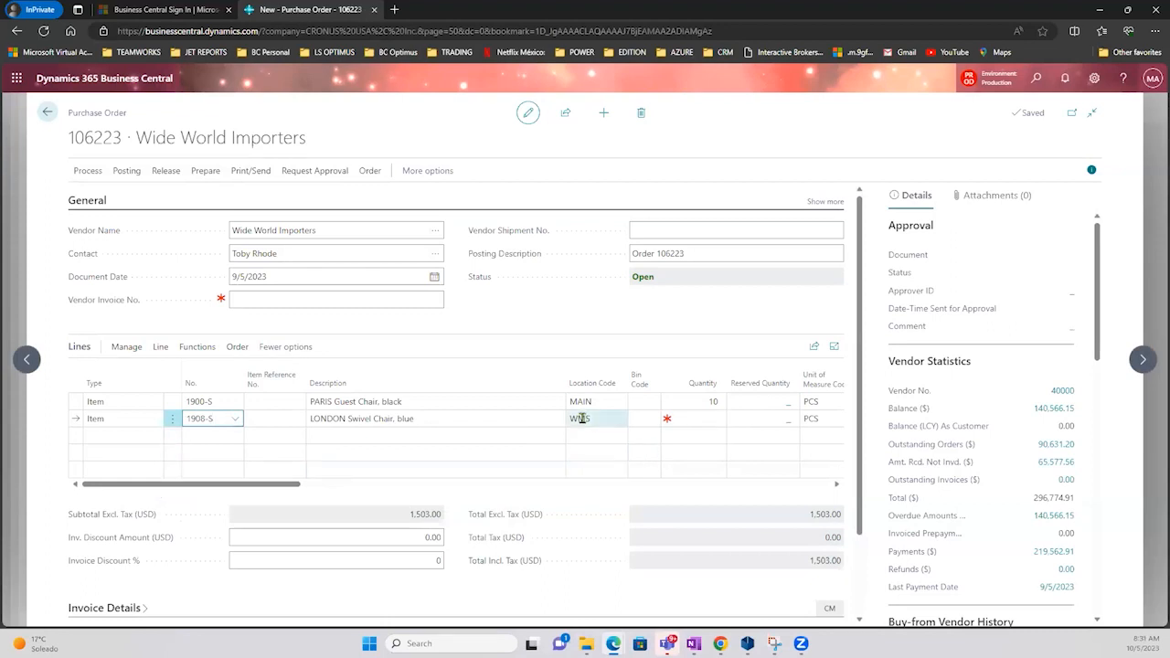
pyautogui.write('main')
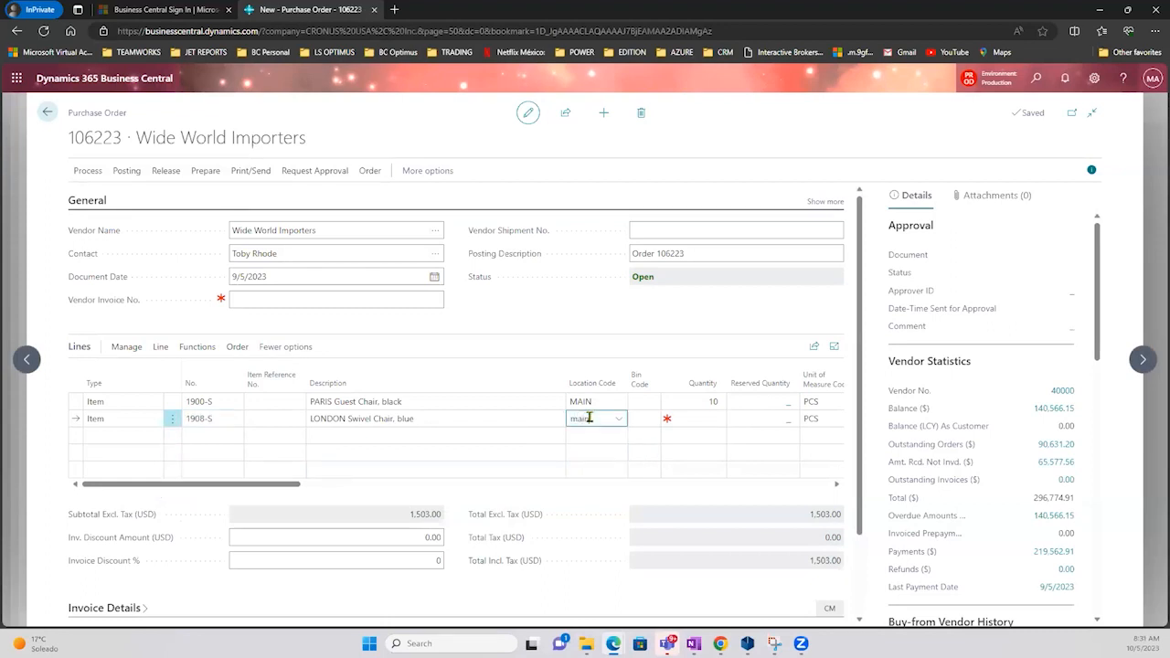
pyautogui.press('Tab')
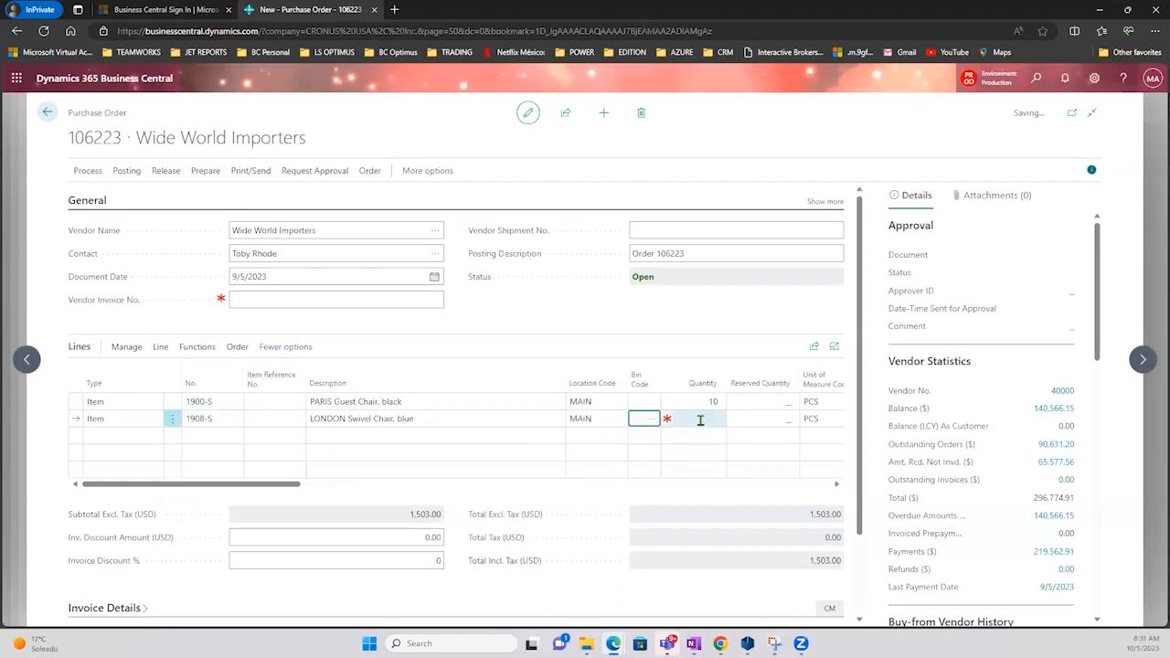
pyautogui.click(700, 420)
pyautogui.write('10')
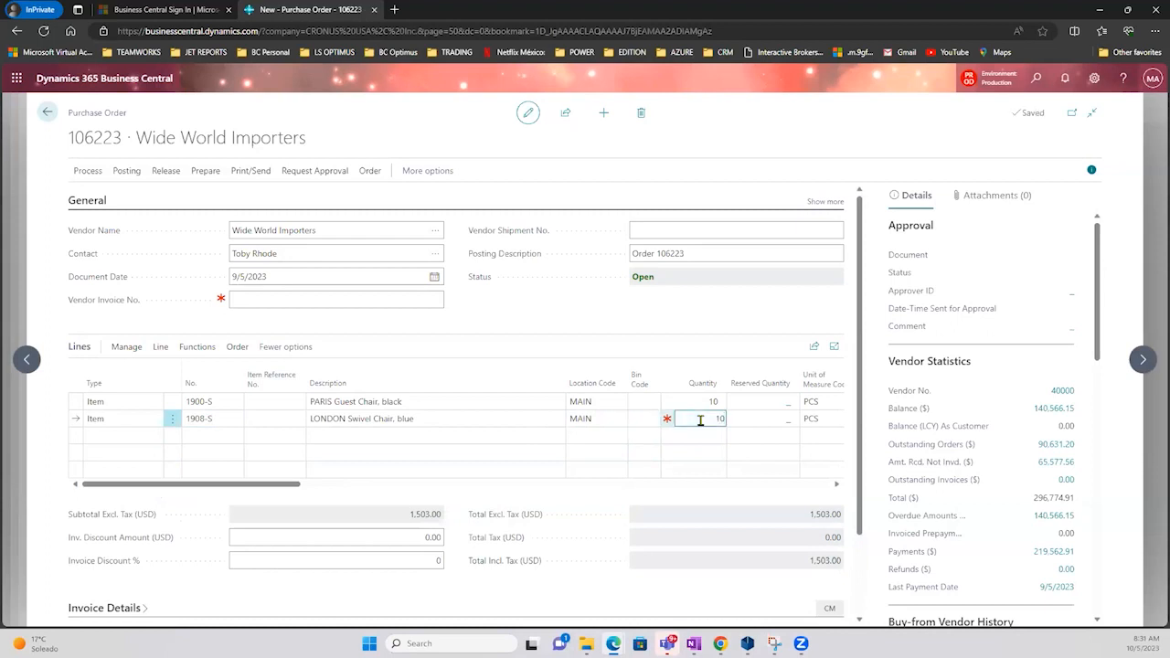
pyautogui.press('Tab')
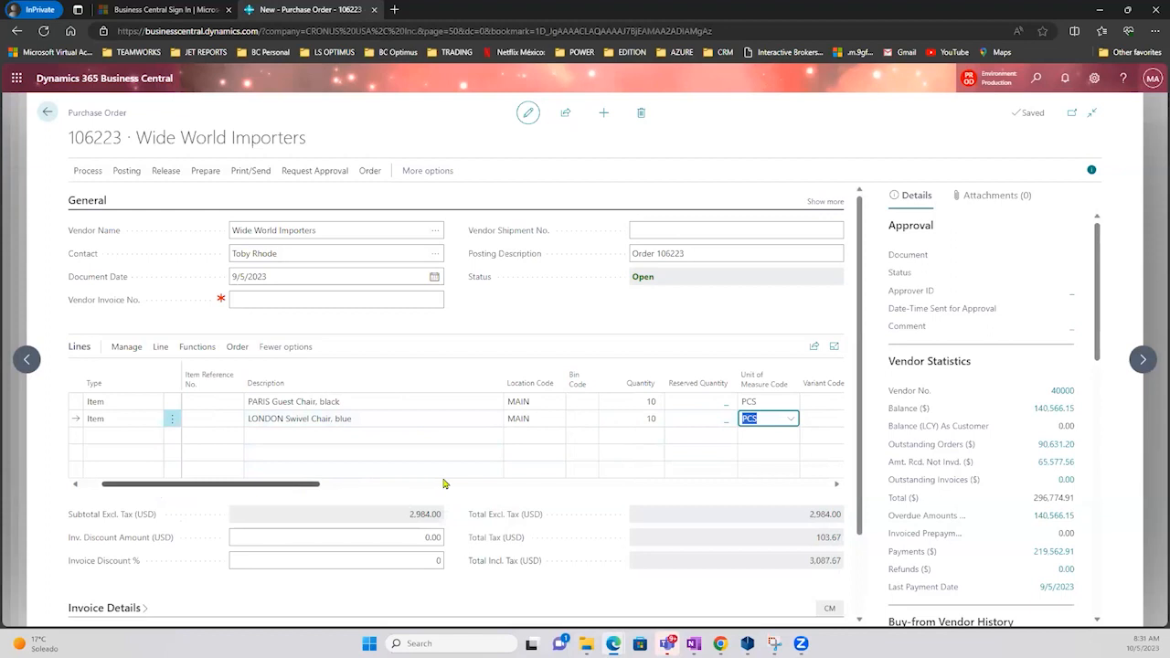
# - Compare the guest chair and swivel chair lines by tax group code, line amount and description, and check the order's Total Tax (USD)
pyautogui.moveTo(311, 486); pyautogui.dragTo(465, 486)
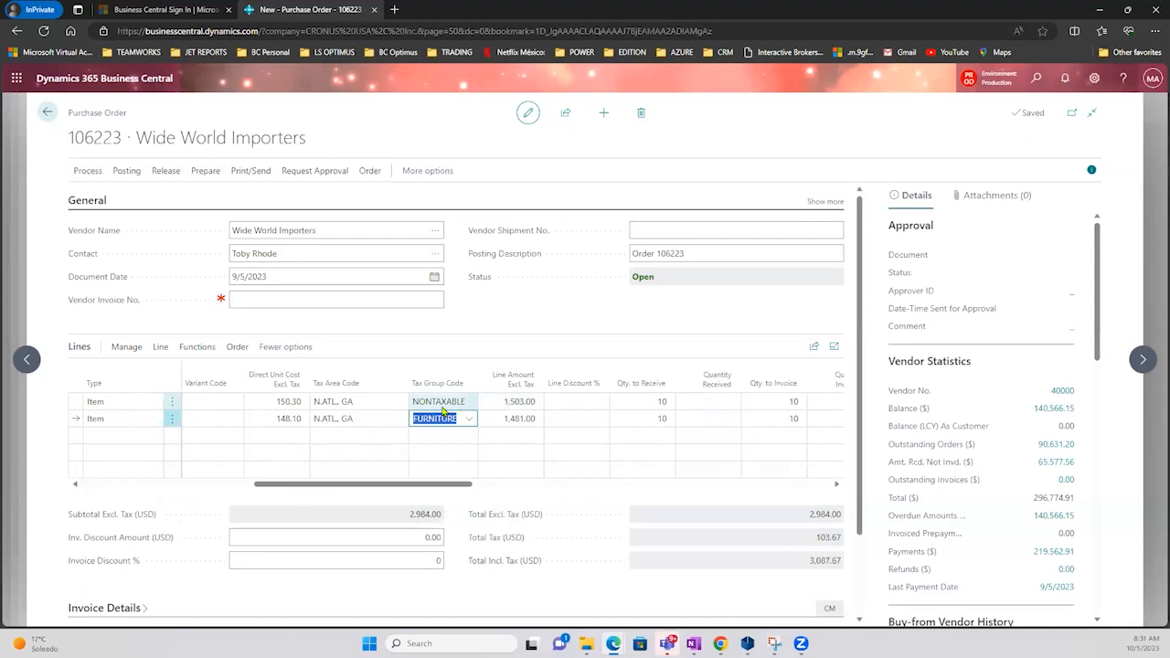
pyautogui.click(517, 402)
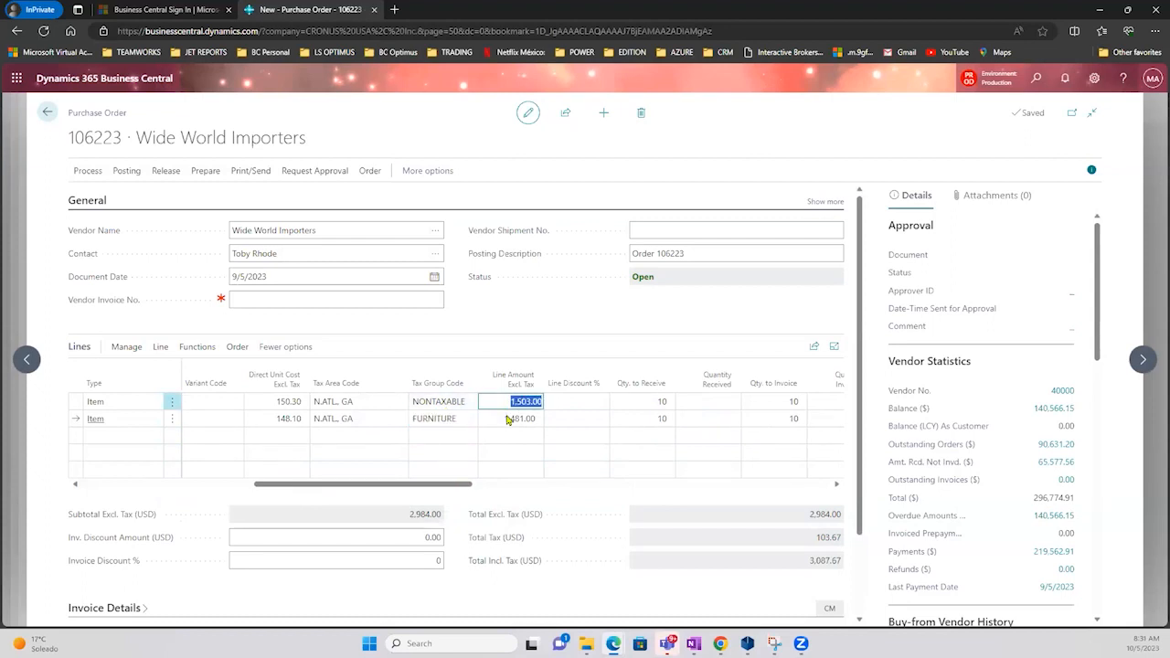
pyautogui.click(510, 419)
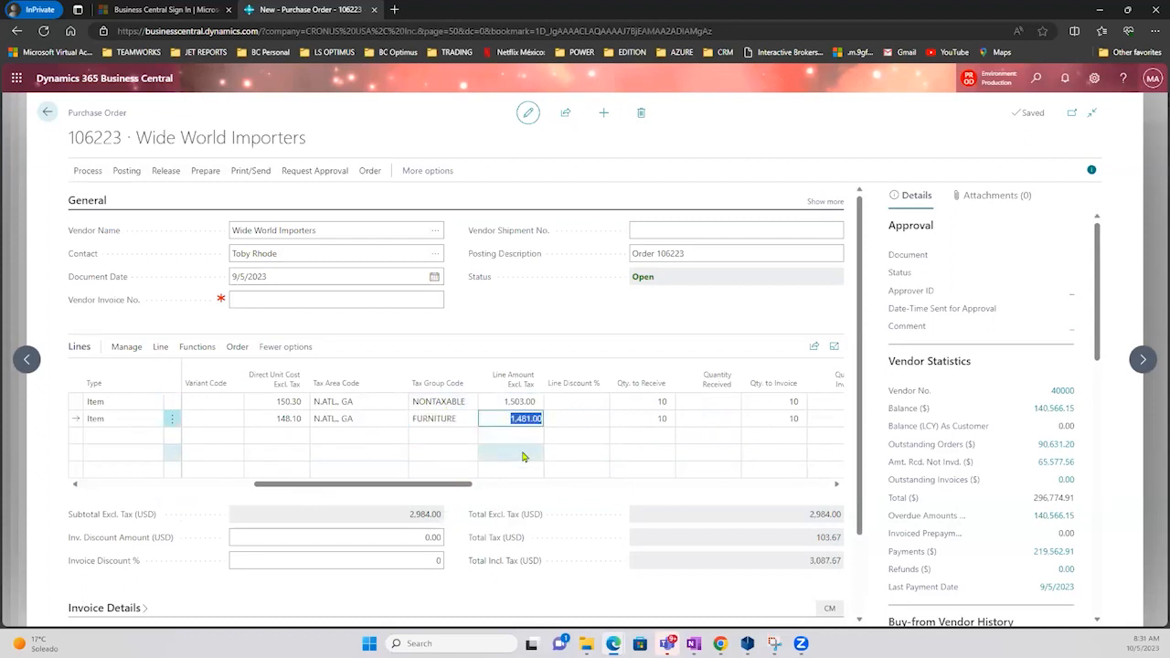
pyautogui.moveTo(412, 486); pyautogui.dragTo(110, 488)
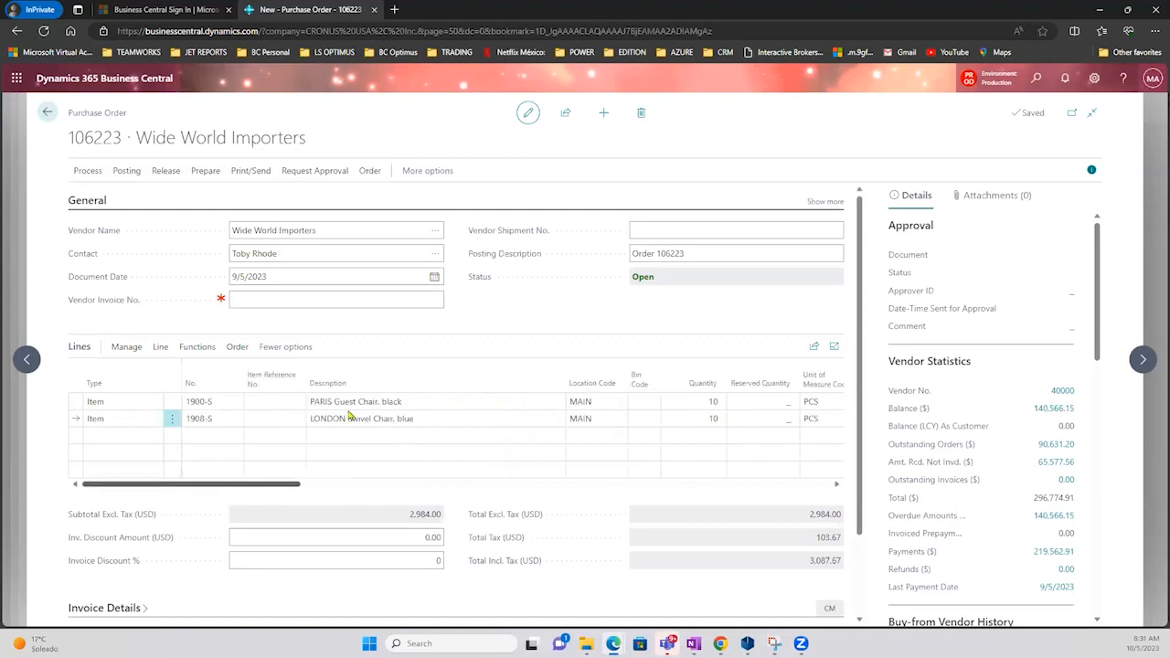
pyautogui.click(403, 404)
pyautogui.click(405, 419)
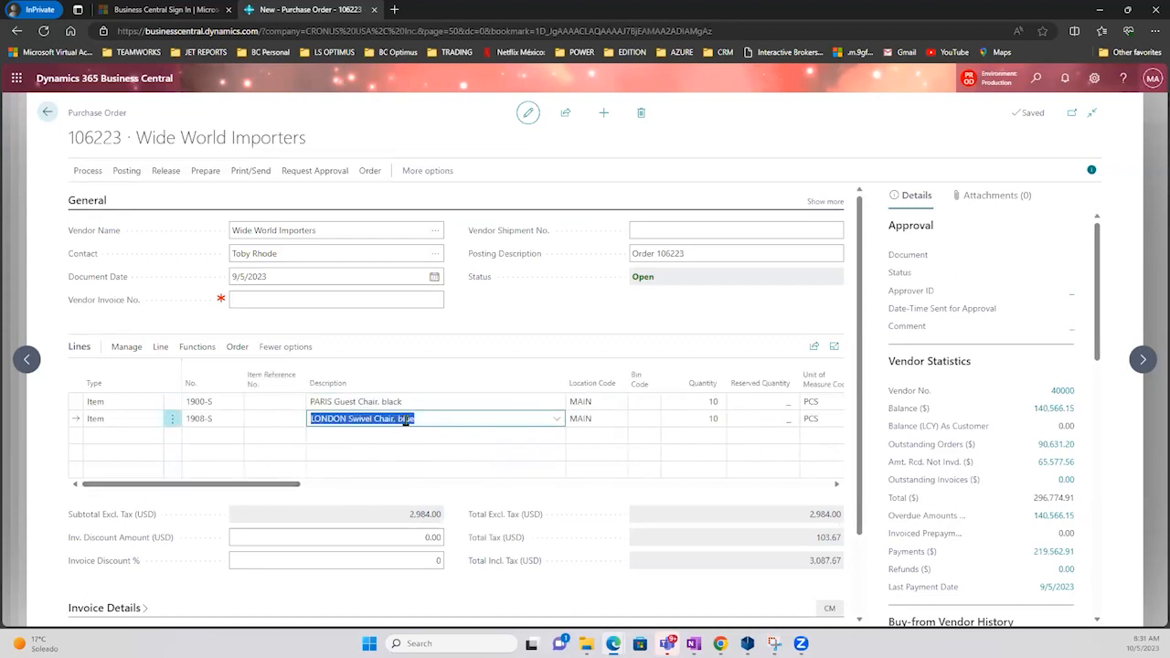
pyautogui.moveTo(284, 487); pyautogui.dragTo(508, 479)
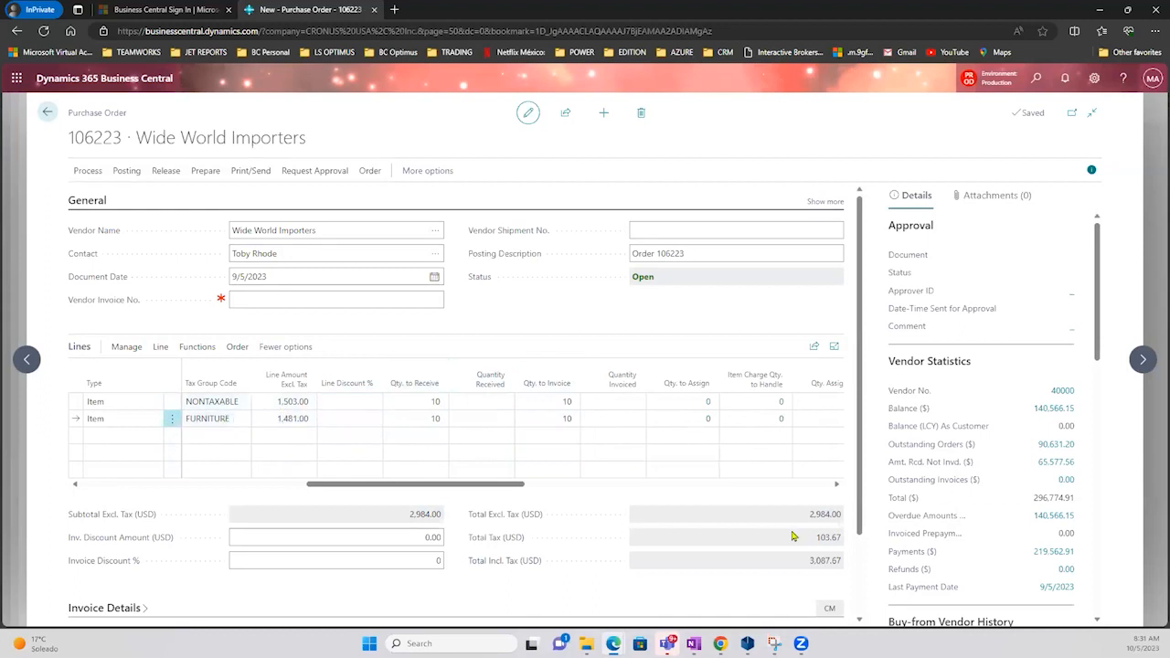
pyautogui.moveTo(814, 538); pyautogui.dragTo(842, 540)
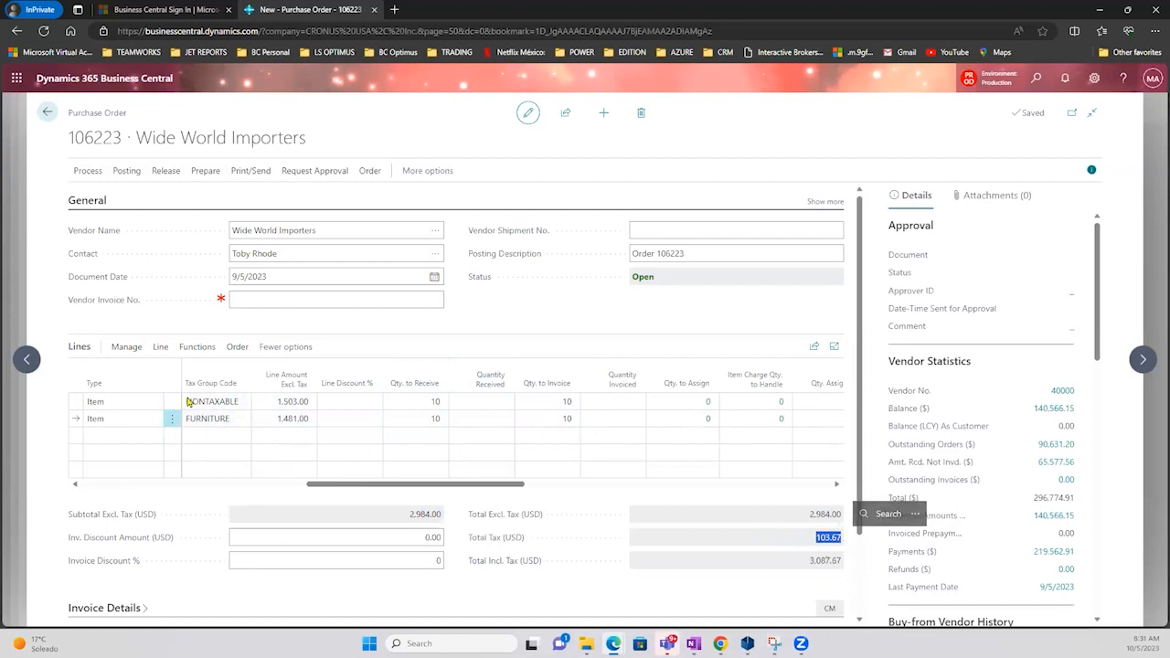
# - Enter the vendor's invoice number in the purchase order header
pyautogui.click(254, 304)
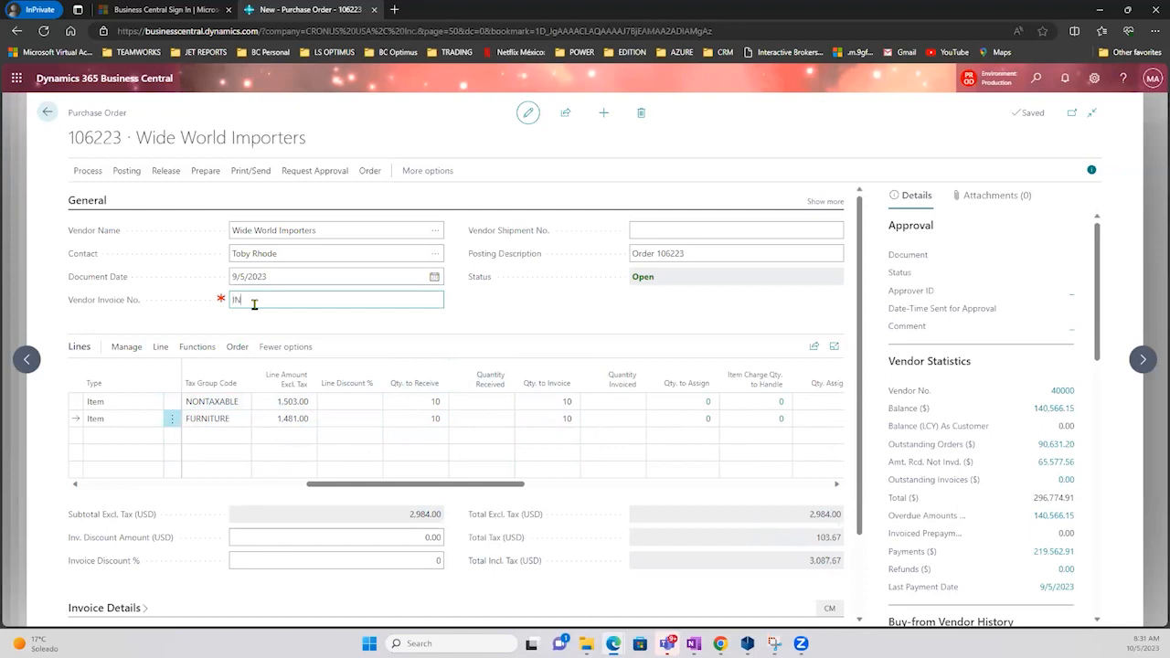
pyautogui.write('INv0099880998')
pyautogui.press('Tab')
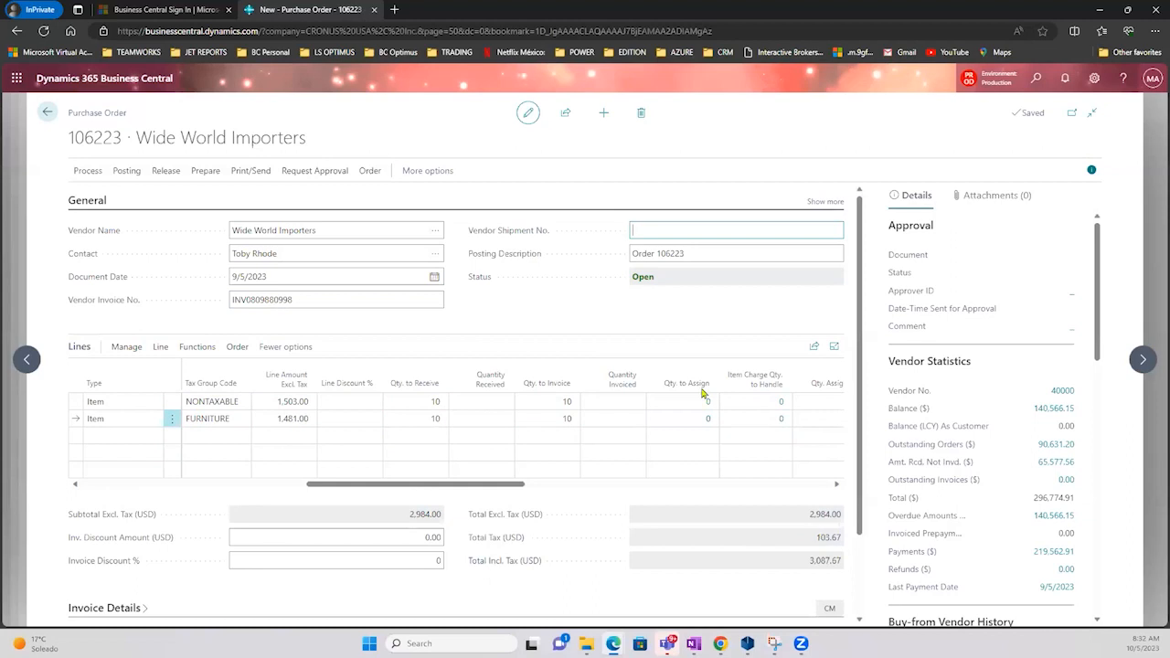
# - Expand the order's invoice details to view its fields, and display the available posting actions
pyautogui.scroll(-2, 794, 489)
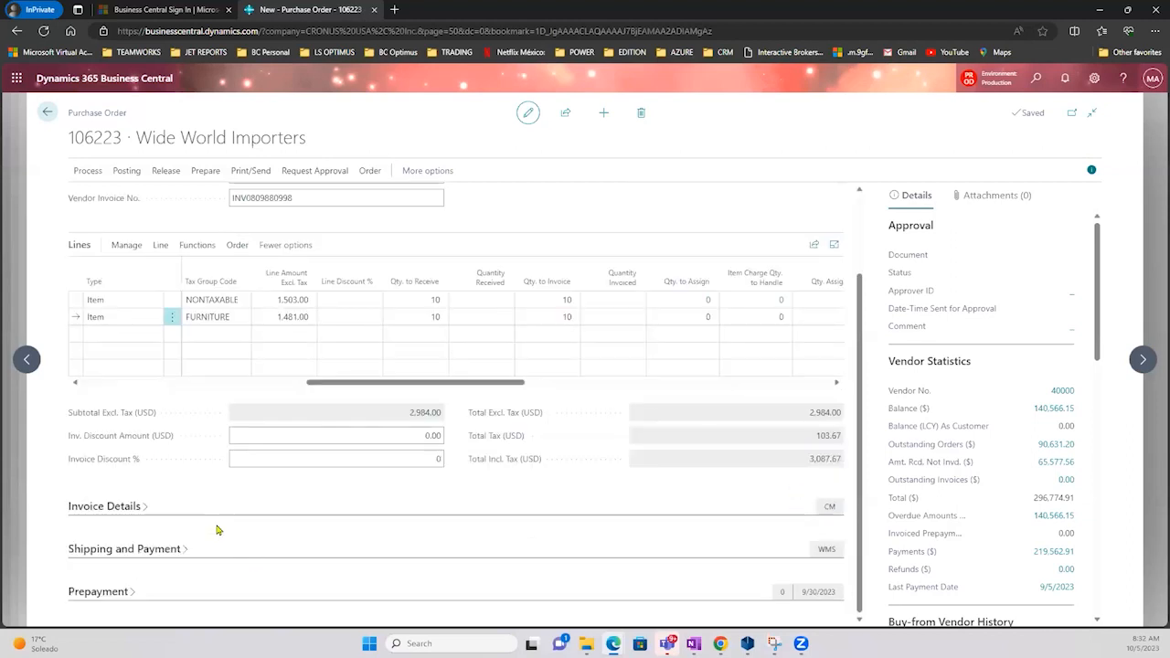
pyautogui.click(128, 499)
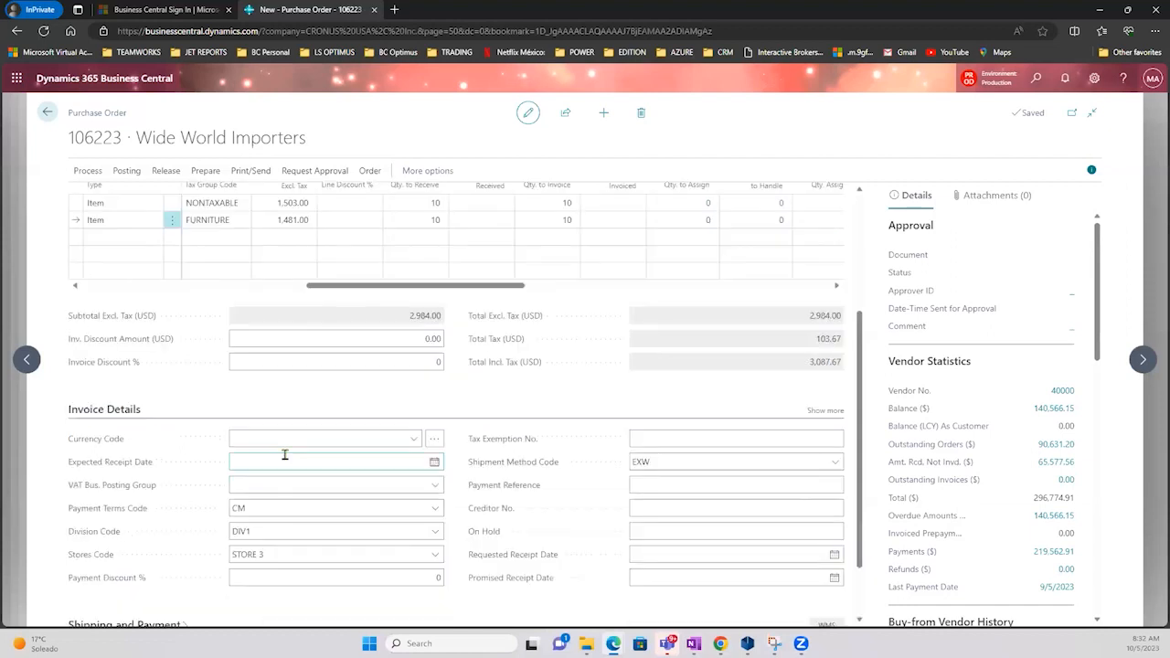
pyautogui.scroll(3, 163, 266)
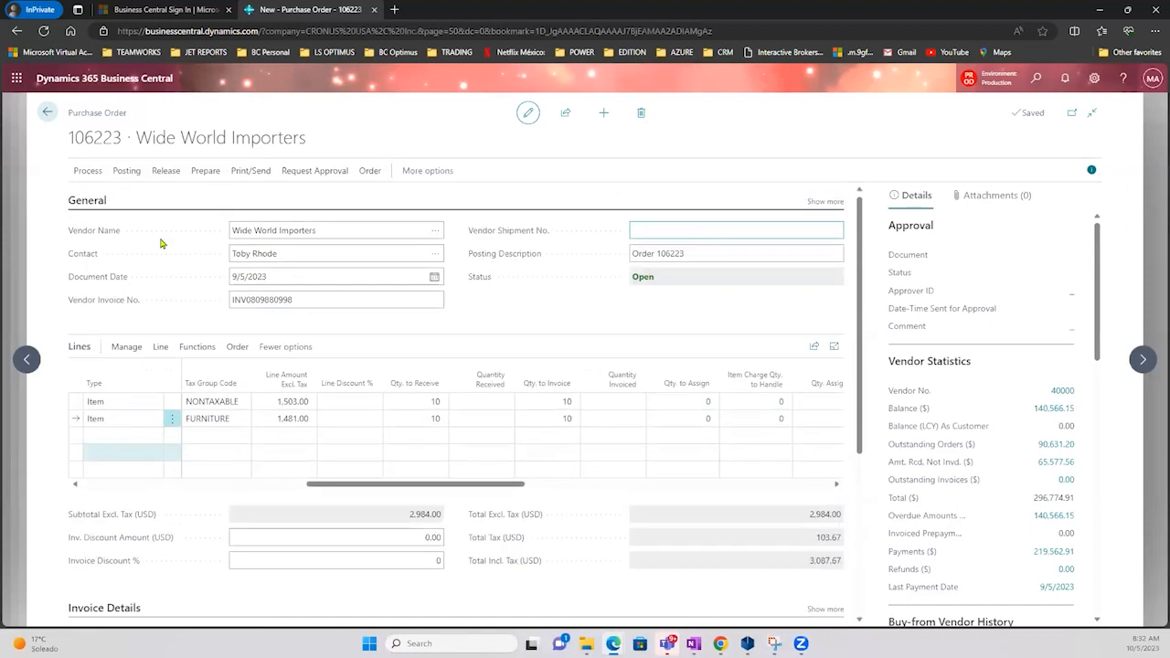
pyautogui.click(127, 172)
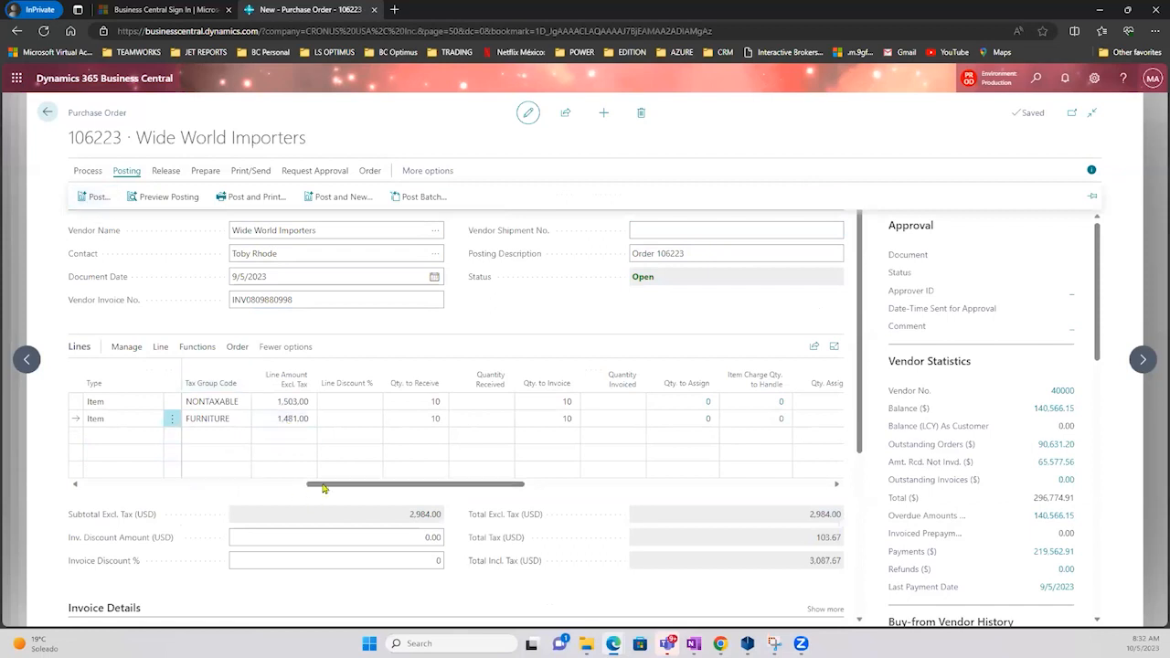
# - Check how each order line's tax area code and tax group code combine to give the order's Total Tax (USD) amount
pyautogui.moveTo(354, 484); pyautogui.dragTo(201, 484)
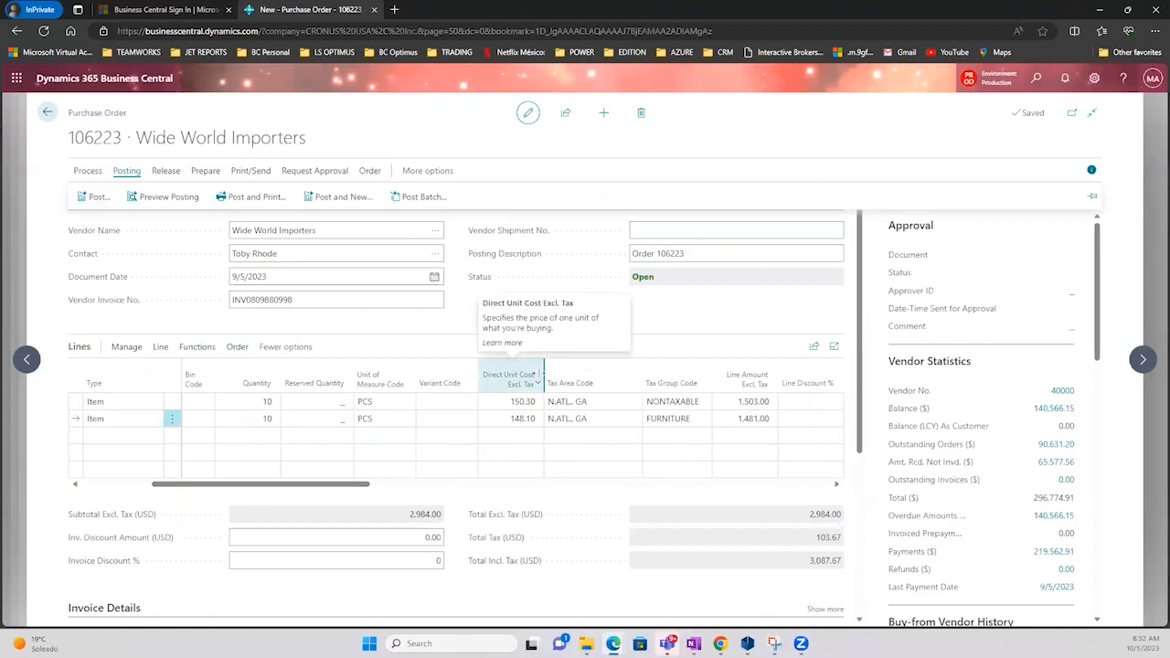
pyautogui.click(648, 402)
pyautogui.click(661, 402)
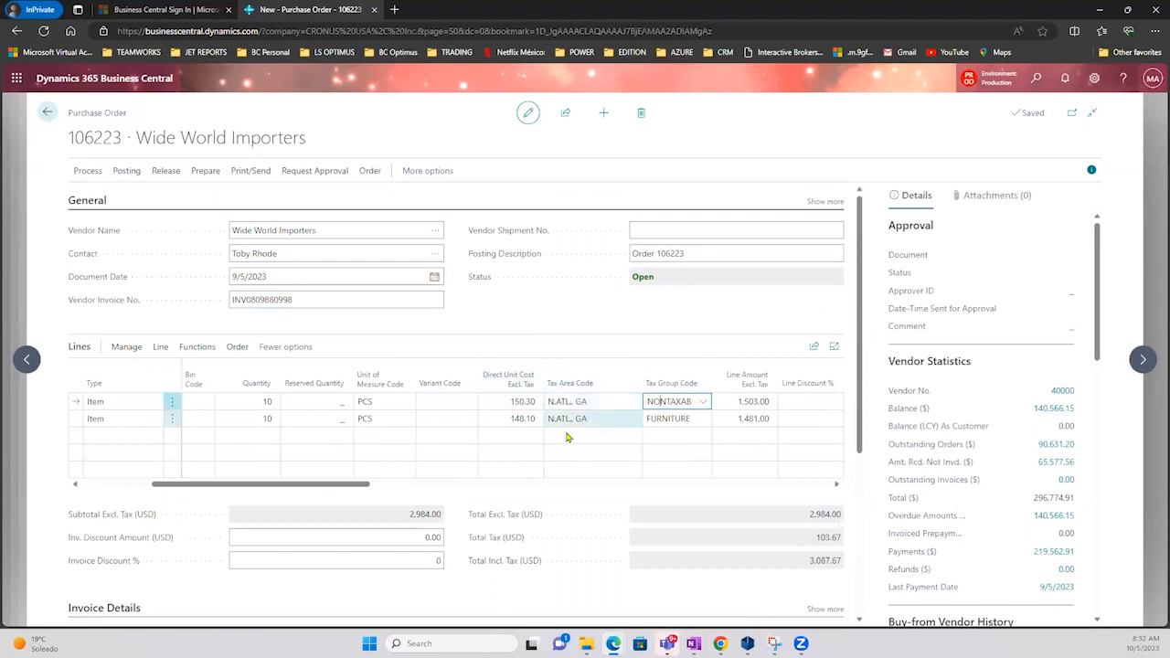
pyautogui.click(666, 420)
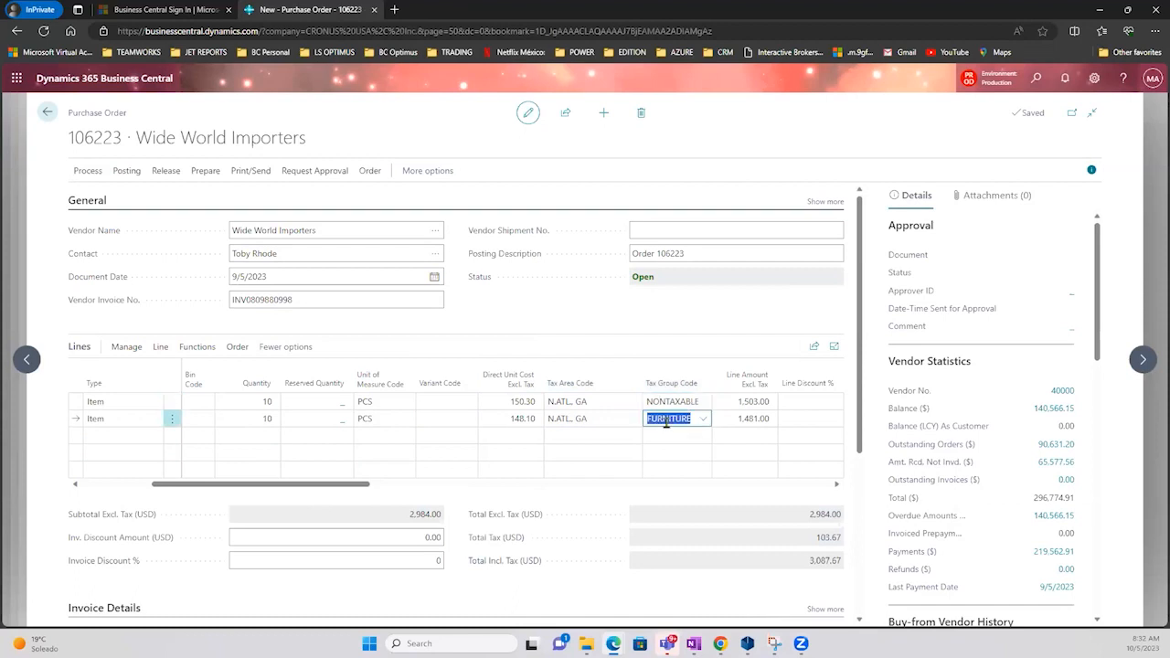
pyautogui.click(673, 403)
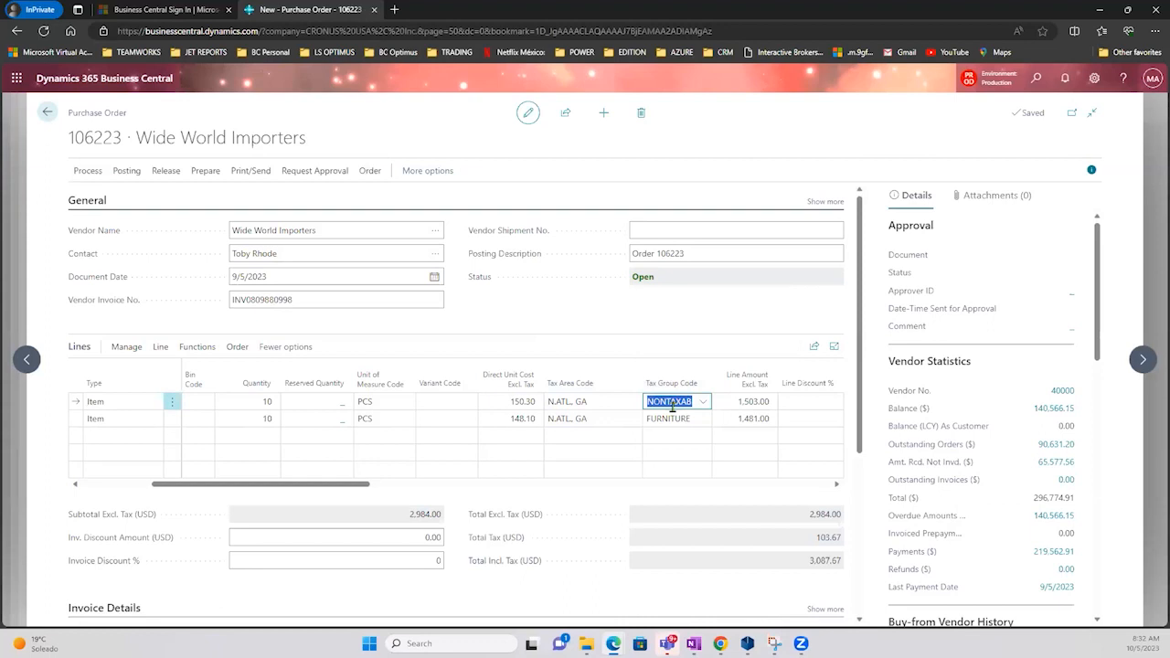
pyautogui.click(596, 398)
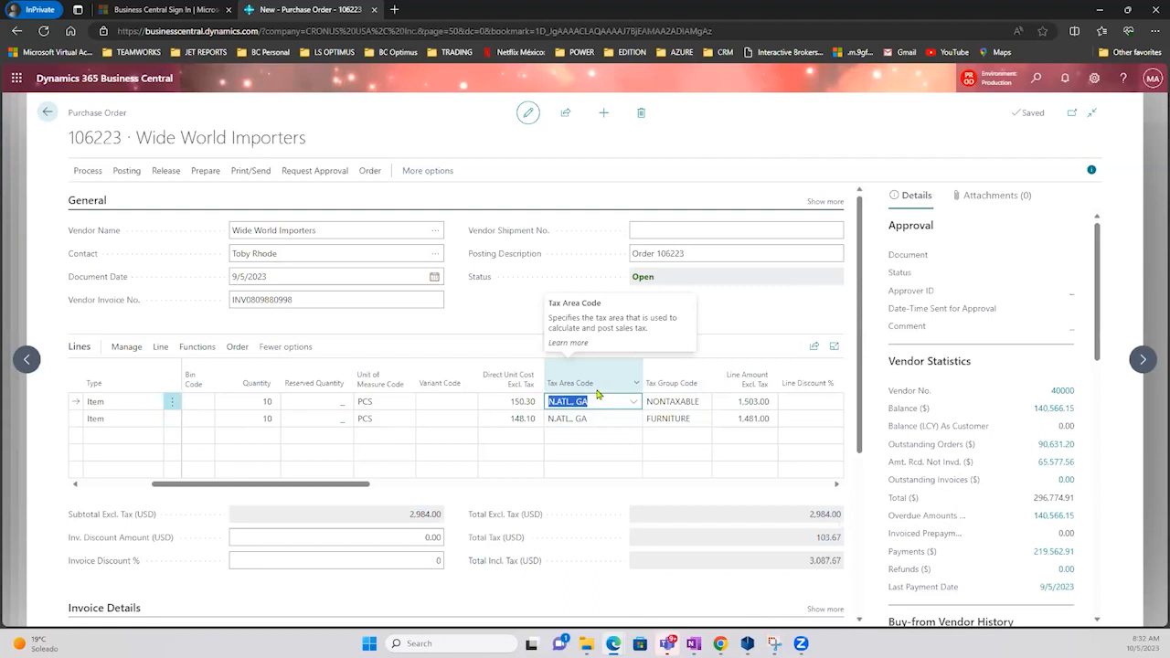
pyautogui.click(697, 403)
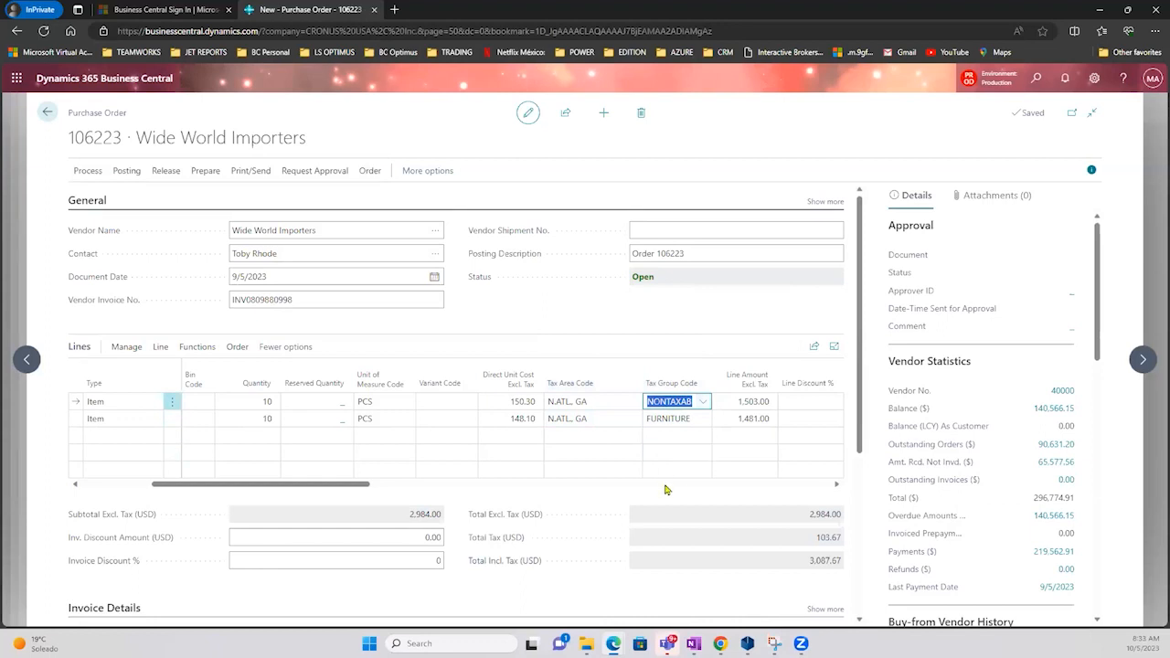
pyautogui.click(678, 418)
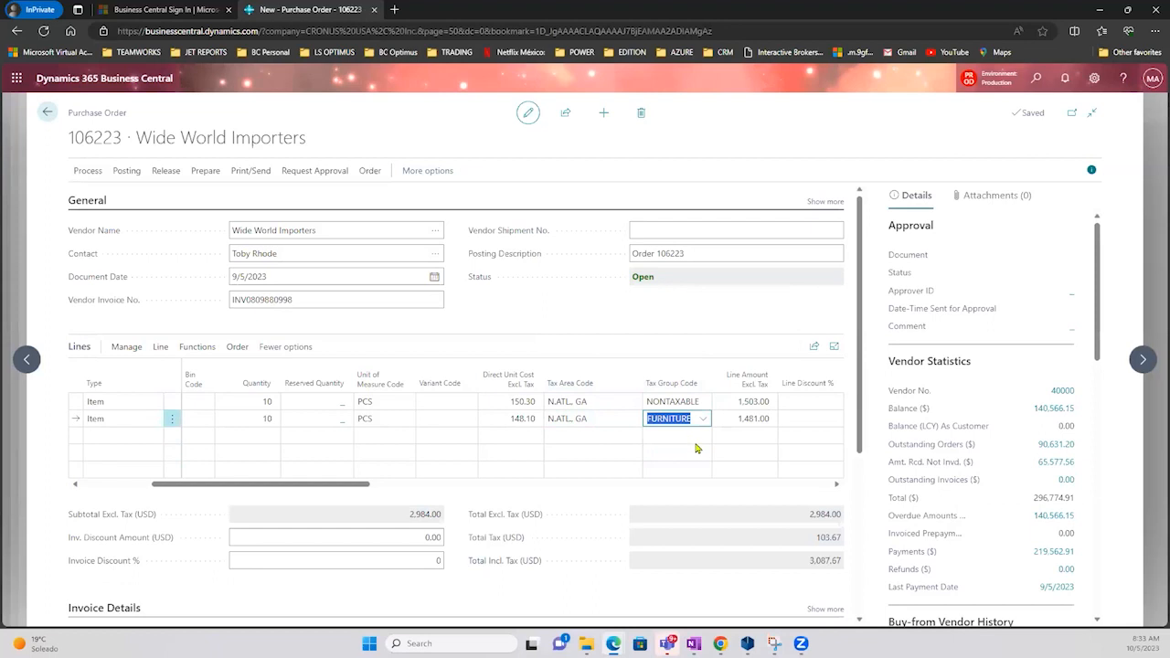
pyautogui.moveTo(820, 538); pyautogui.dragTo(844, 537)
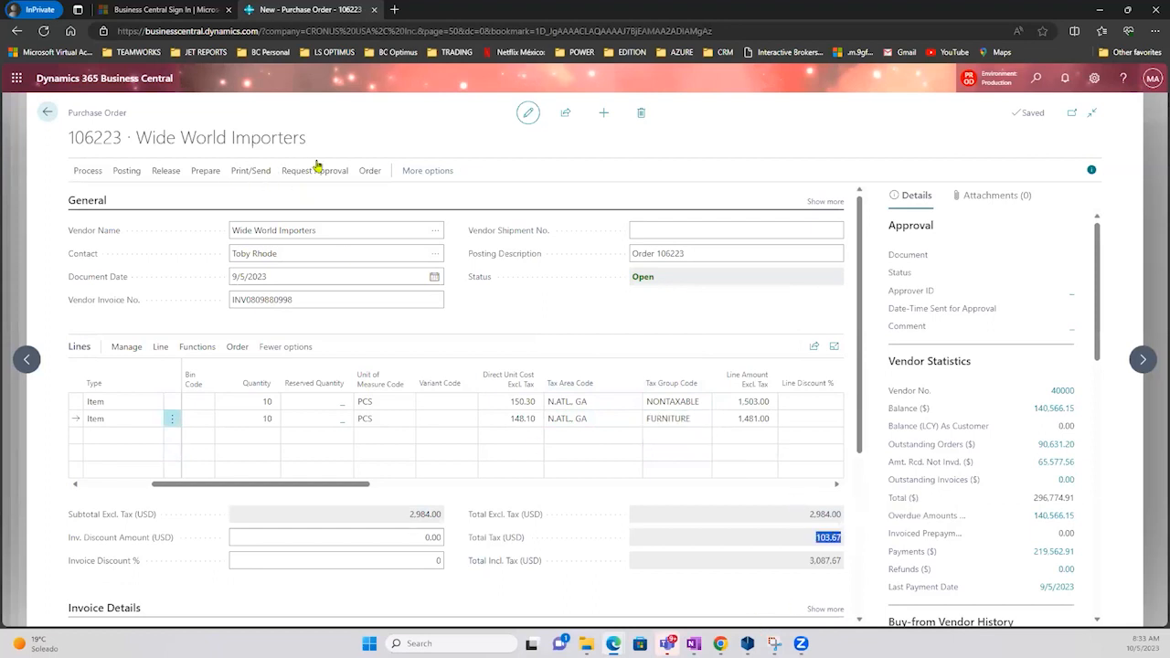
# - Open the purchase order's statistics and drill into its invoicing tax lines to view the sales tax lines by jurisdiction
pyautogui.click(370, 172)
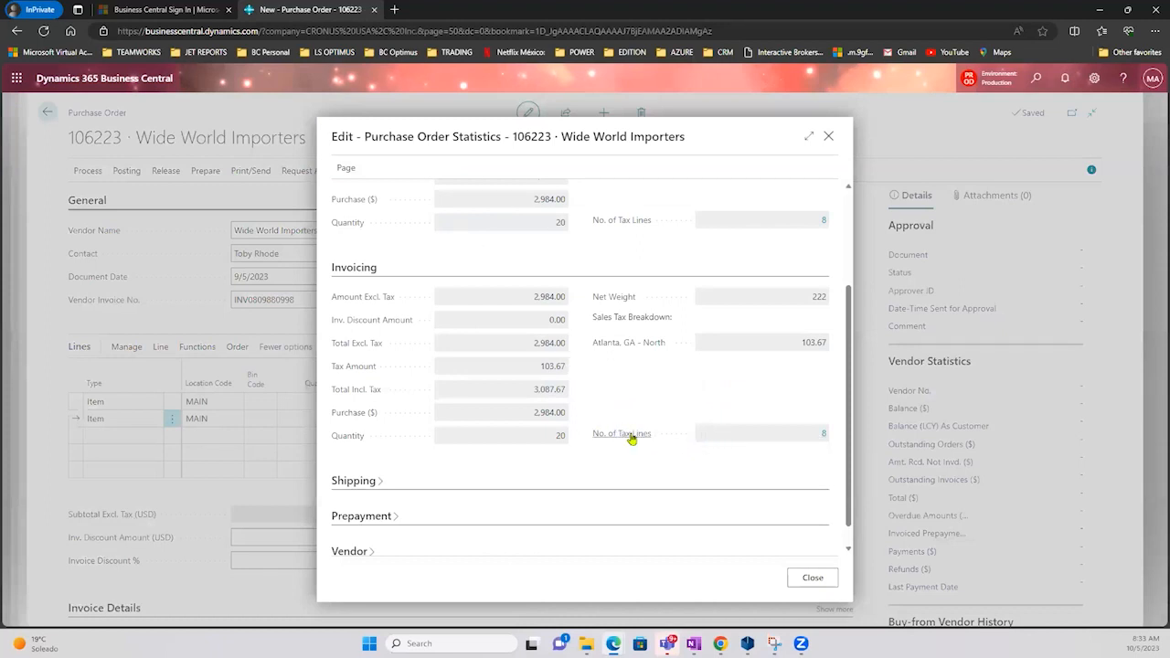
pyautogui.click(826, 435)
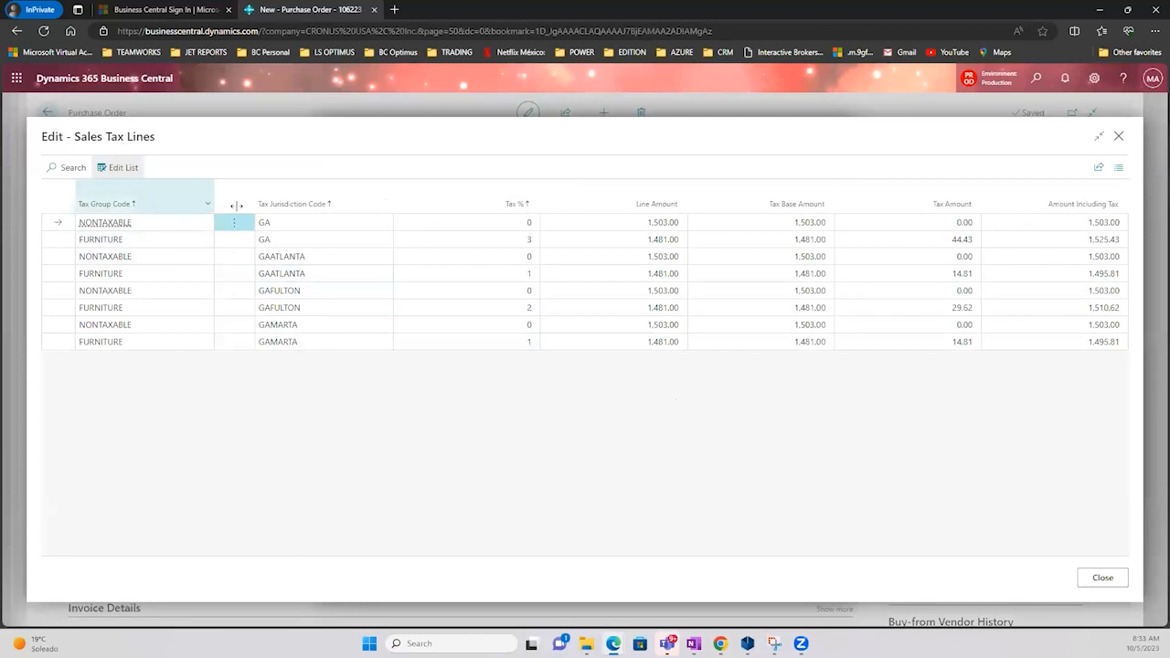
pyautogui.click(304, 259)
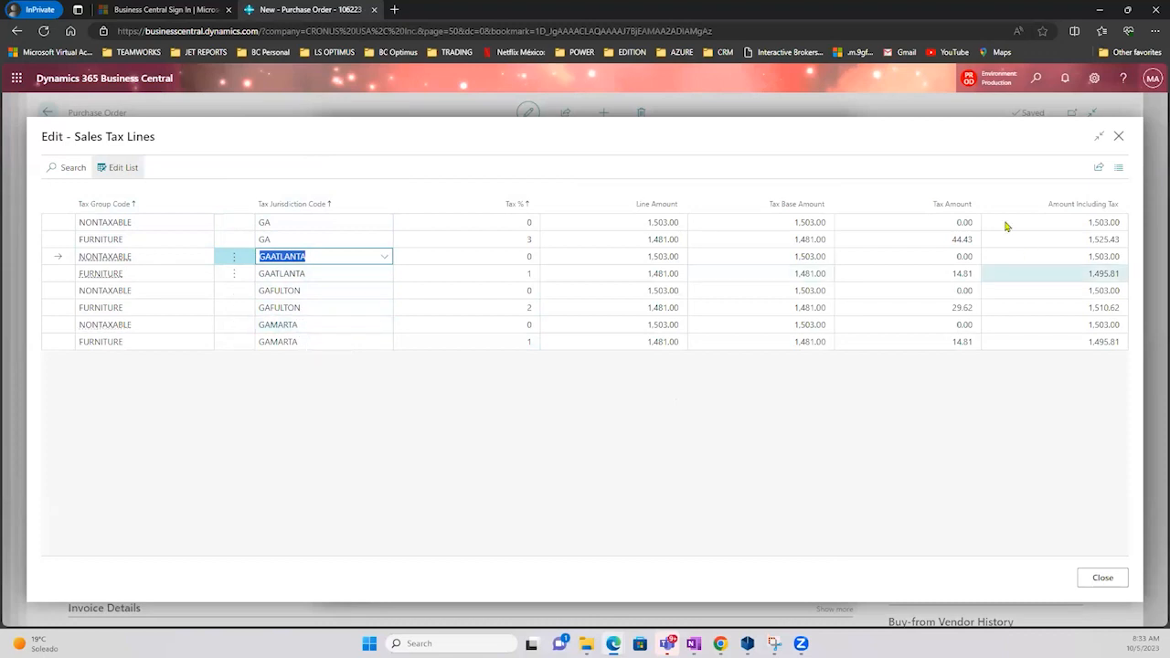
# - Compare the NONTAXABLE and FURNITURE sales tax lines of jurisdiction GA by tax percentage and tax amount, and select both lines
pyautogui.click(961, 224)
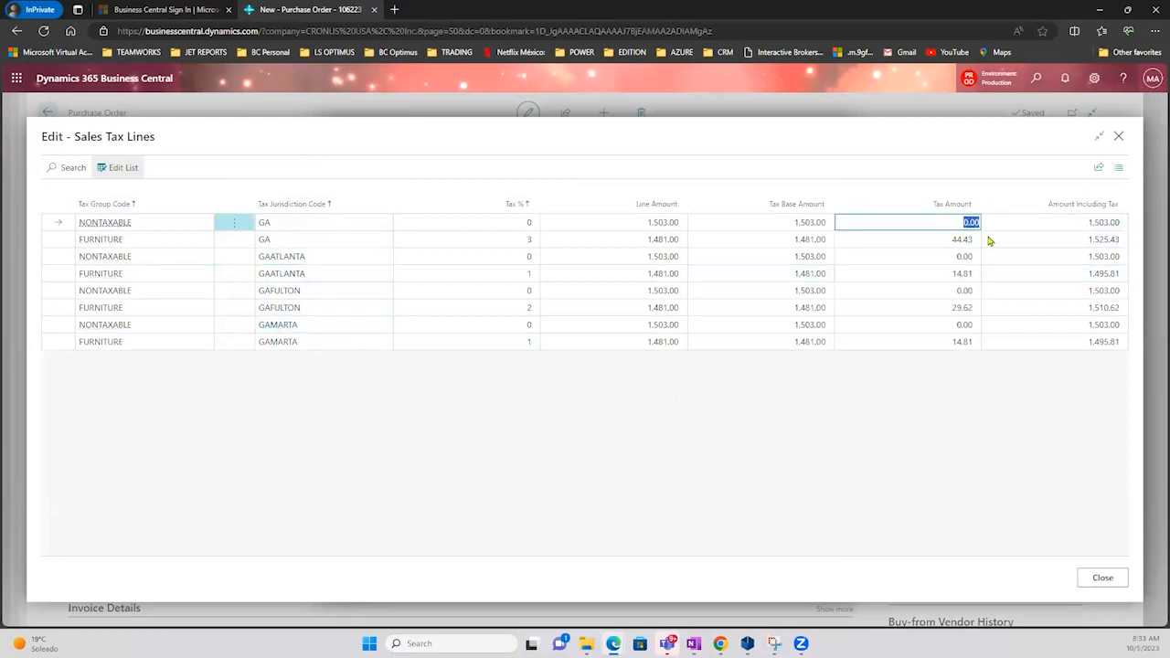
pyautogui.click(288, 220)
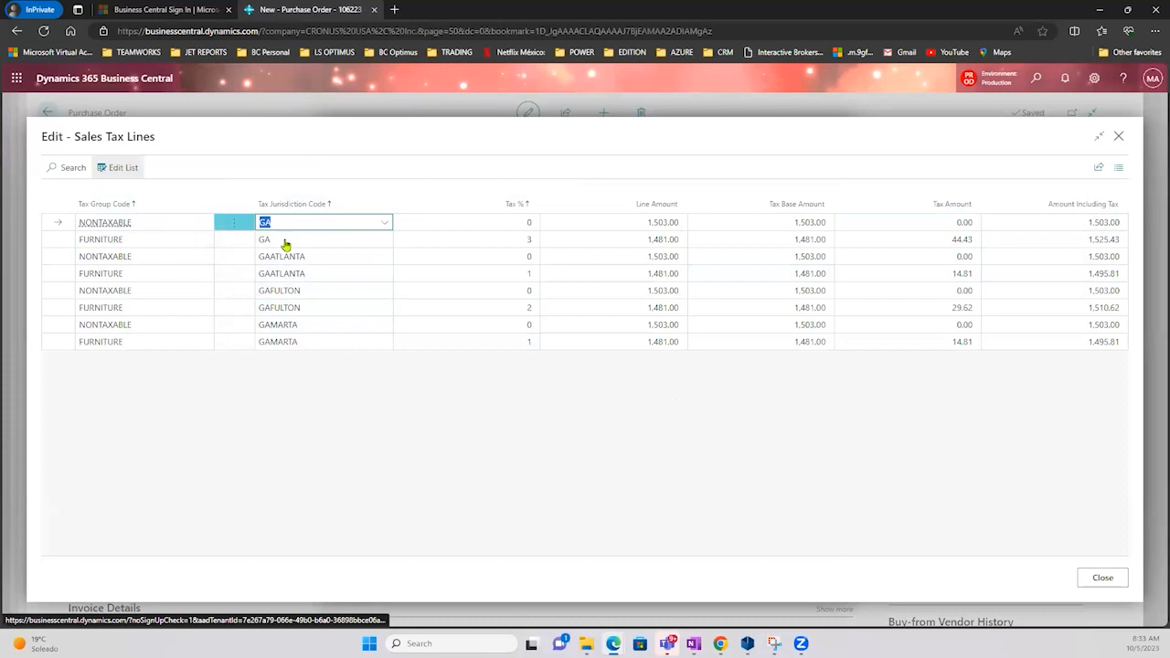
pyautogui.click(286, 240)
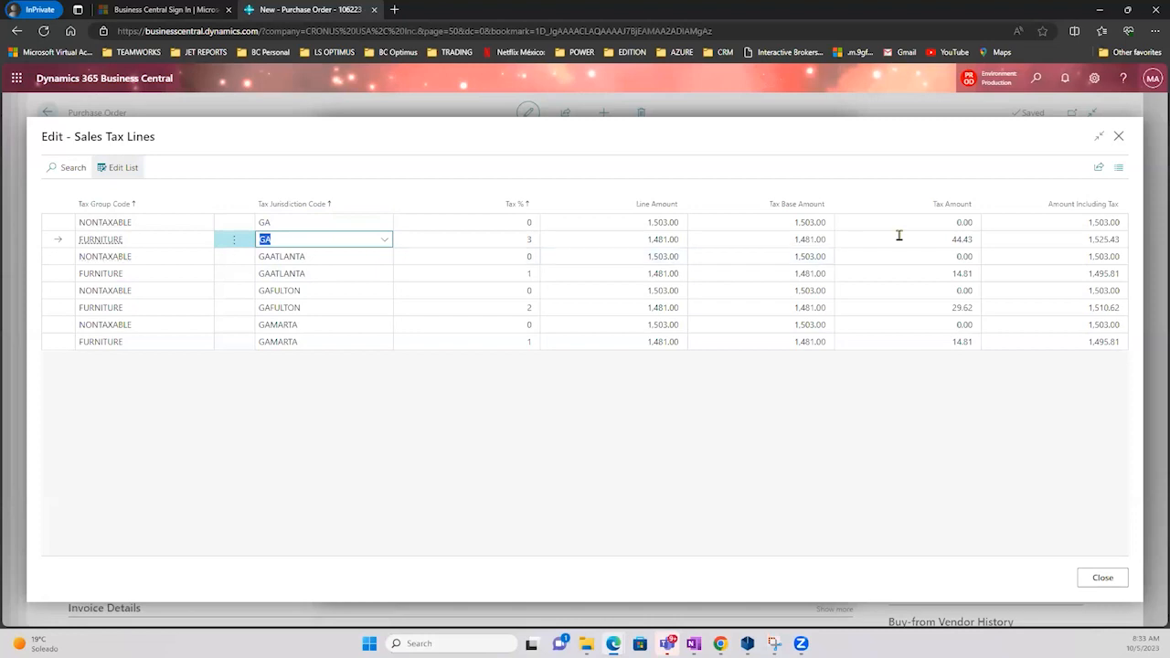
pyautogui.click(938, 238)
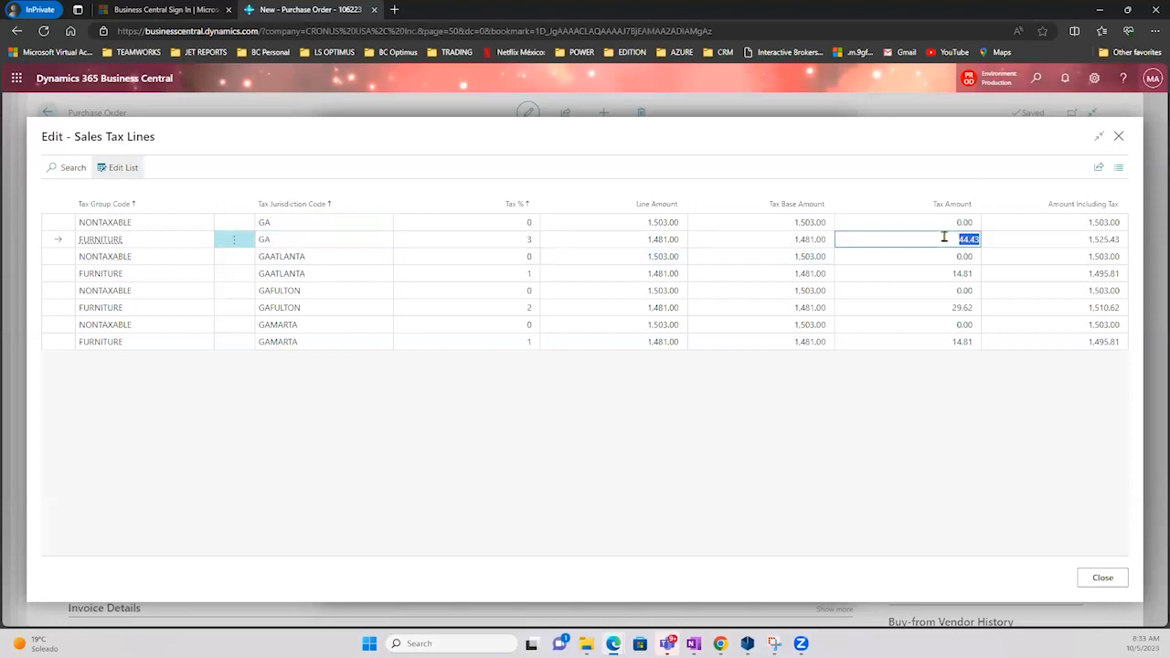
pyautogui.doubleClick(531, 239)
pyautogui.click(306, 221)
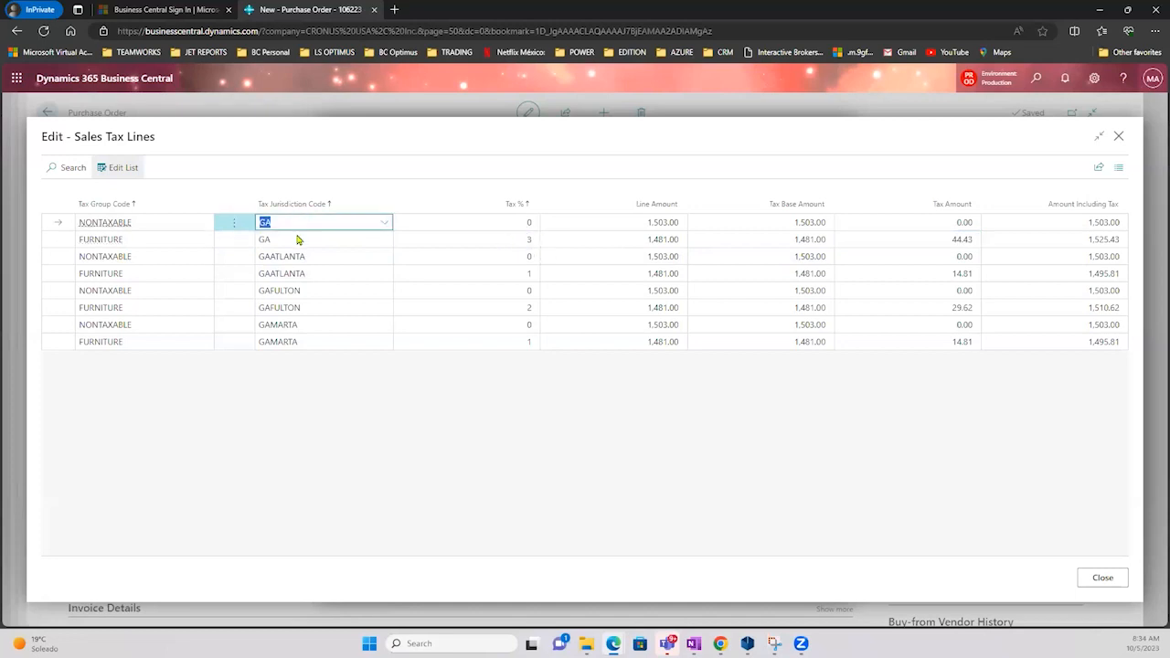
pyautogui.keyDown('ctrl'); pyautogui.click(294, 239); pyautogui.keyUp('ctrl')
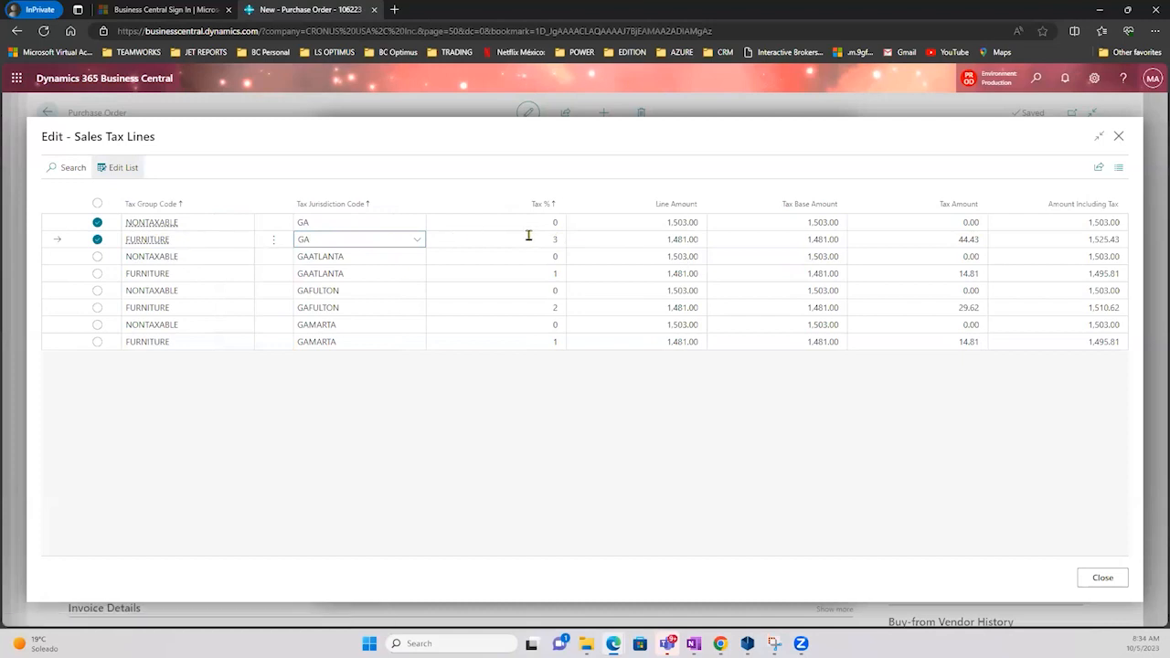
# - Check the tax percentage on the FURNITURE line for GA, and close the sales tax lines and order statistics
pyautogui.click(560, 242)
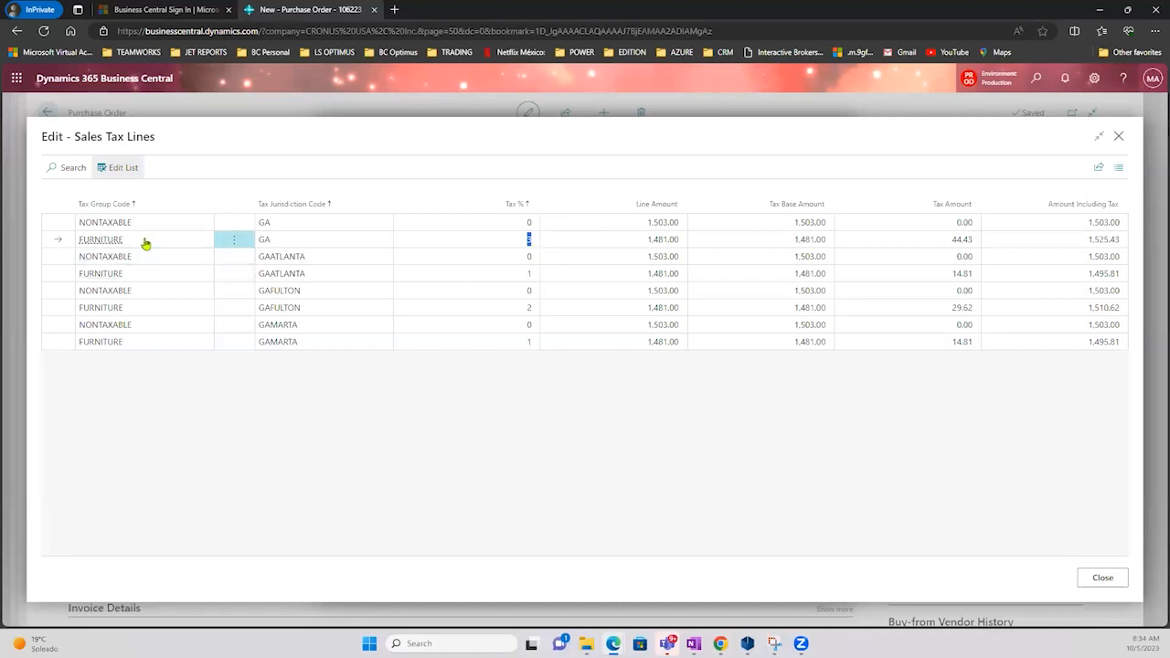
pyautogui.click(265, 239)
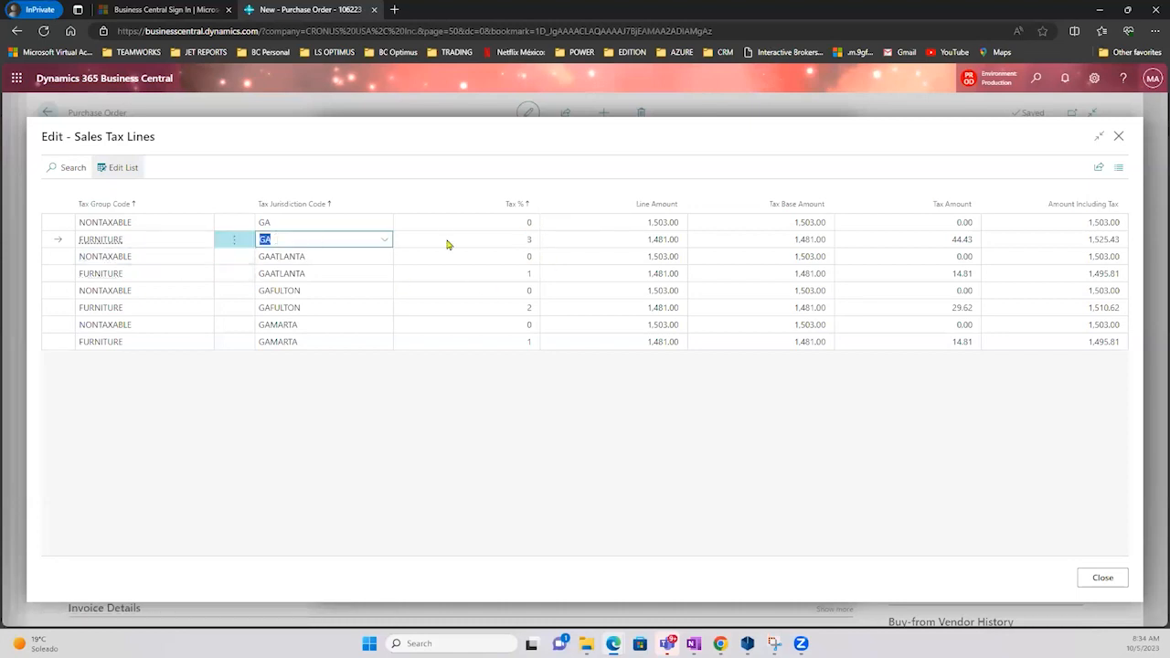
pyautogui.click(530, 239)
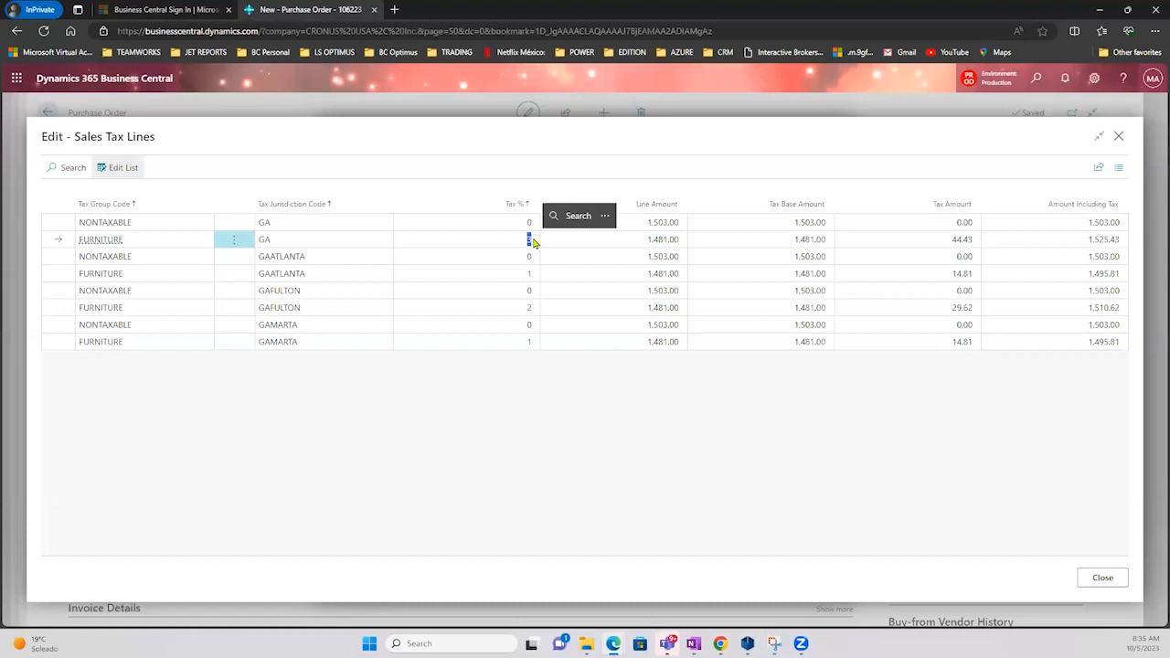
pyautogui.click(1118, 136)
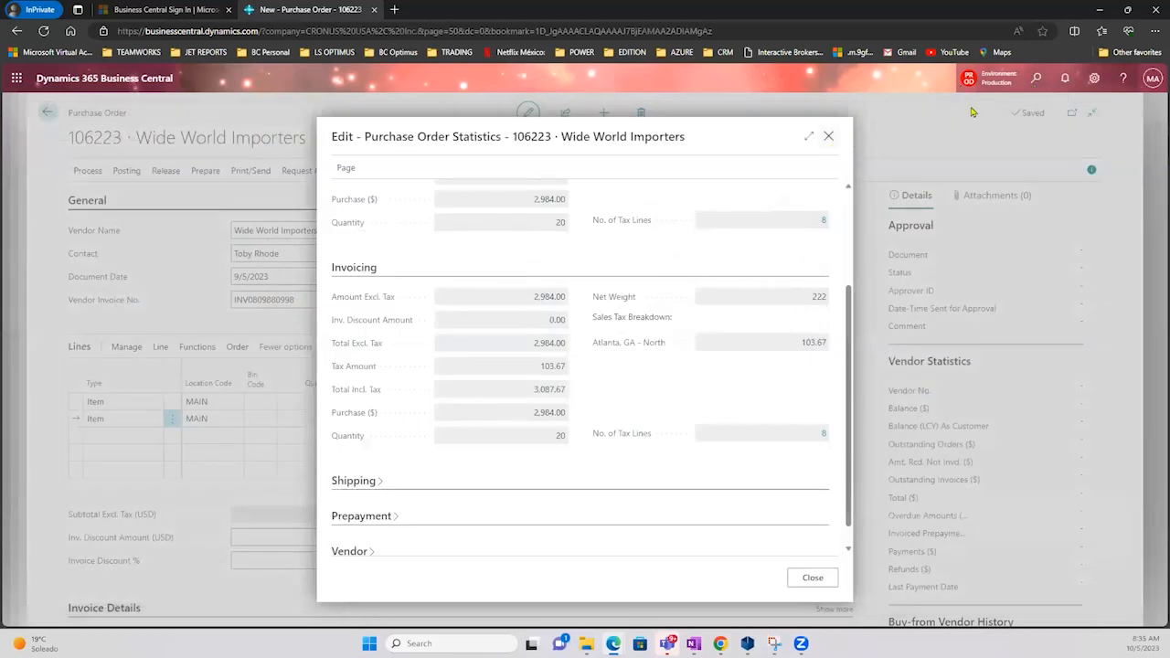
pyautogui.press('Escape')
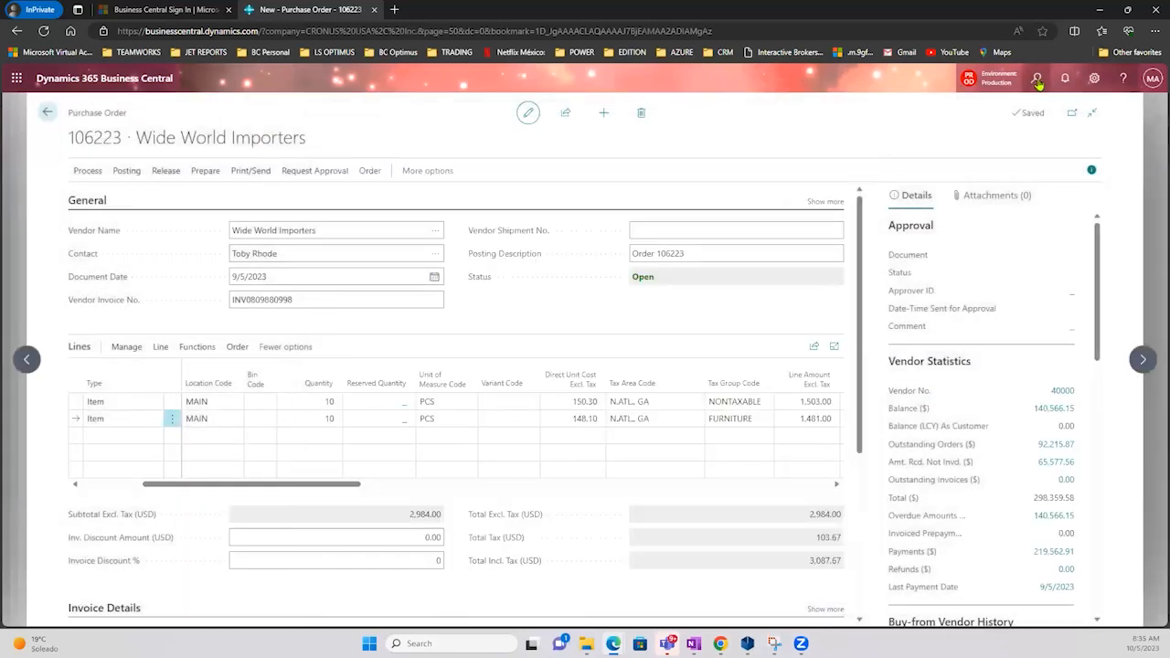
# - Find and open the Tax Details list, and review its rates by tax jurisdiction code and tax group code
pyautogui.click(1037, 80)
pyautogui.write('x details')
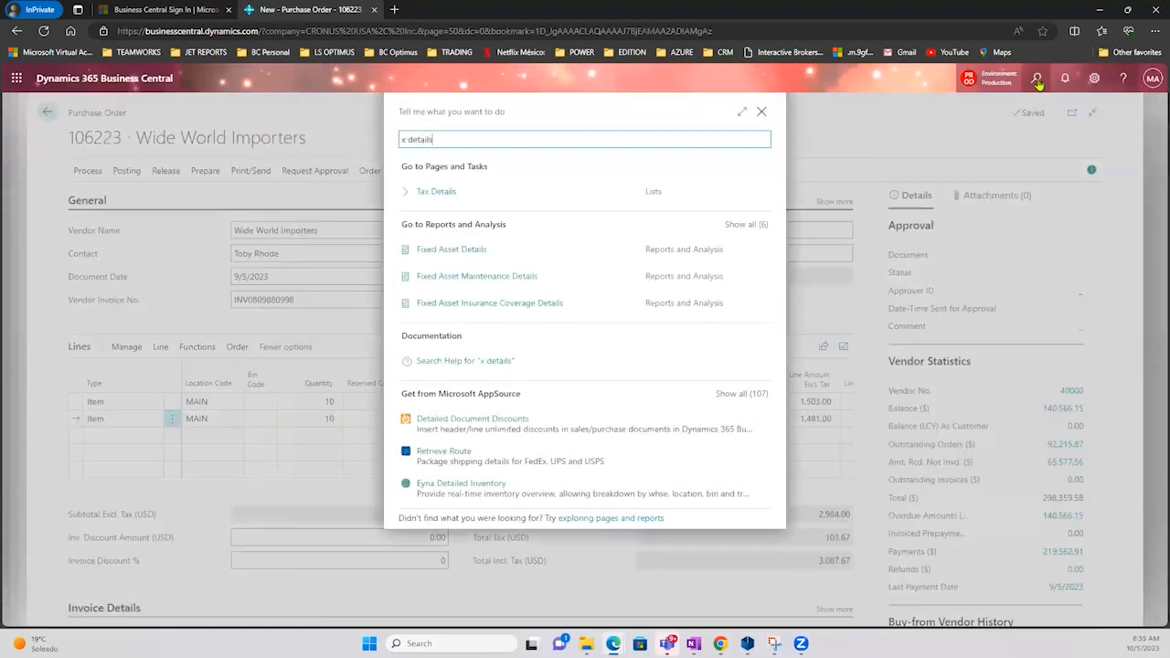
pyautogui.click(437, 192)
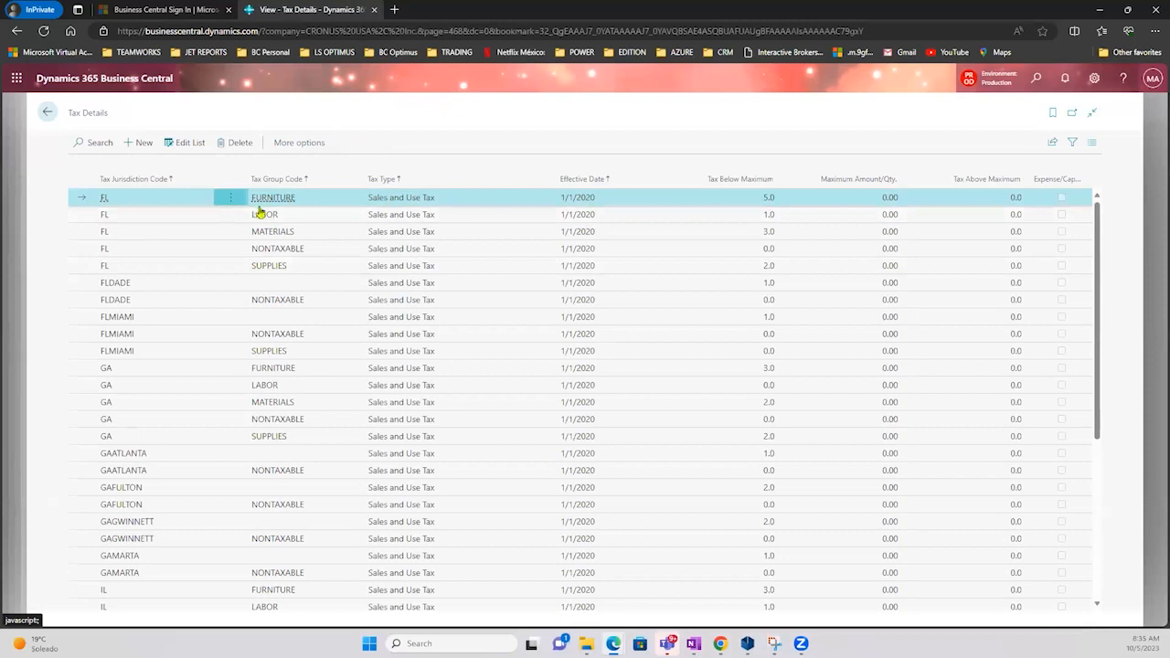
pyautogui.click(300, 231)
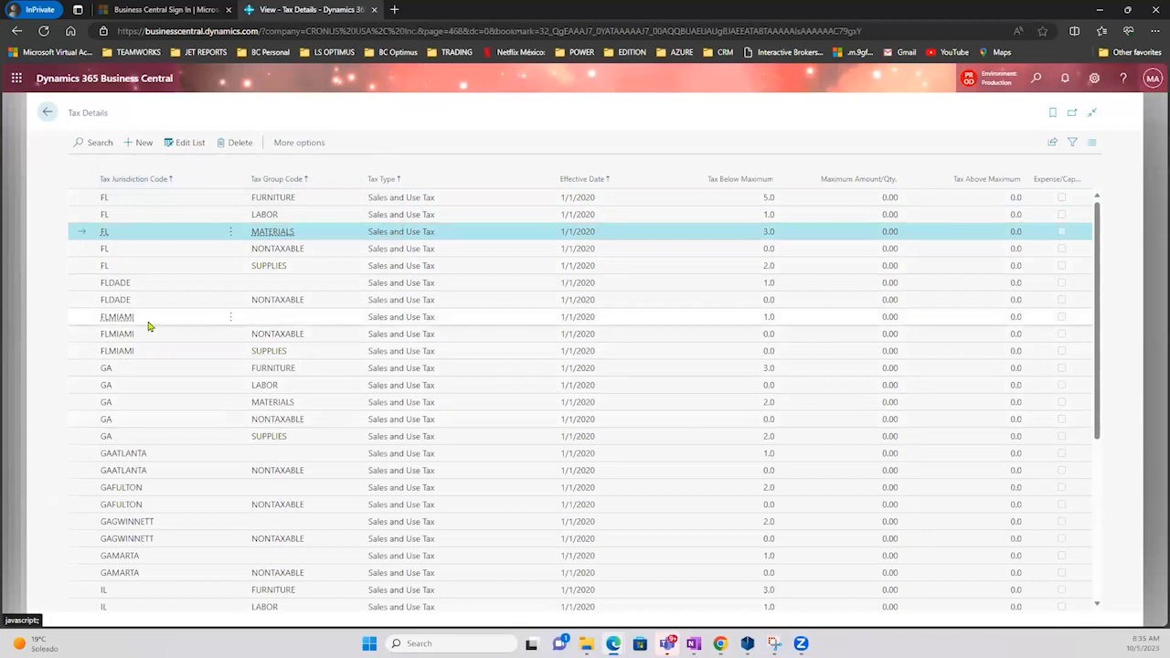
# - Leave the tax details, purchase order, purchase orders list and vendor pages, and return to the CRONUS USA home page
pyautogui.click(48, 113)
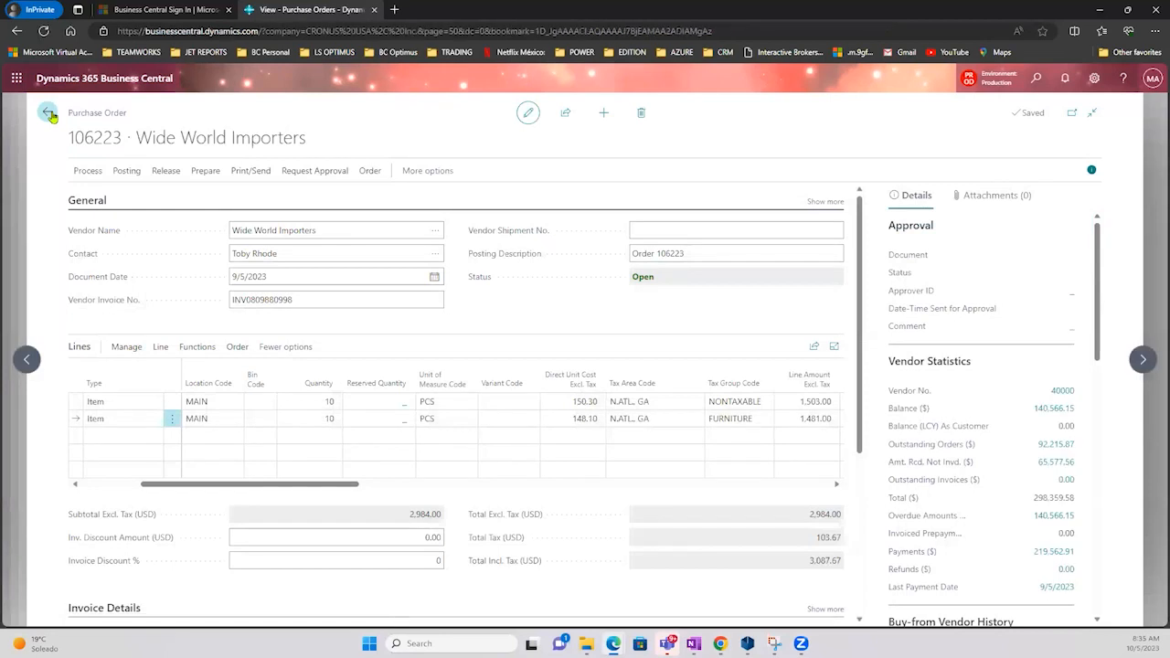
pyautogui.click(48, 112)
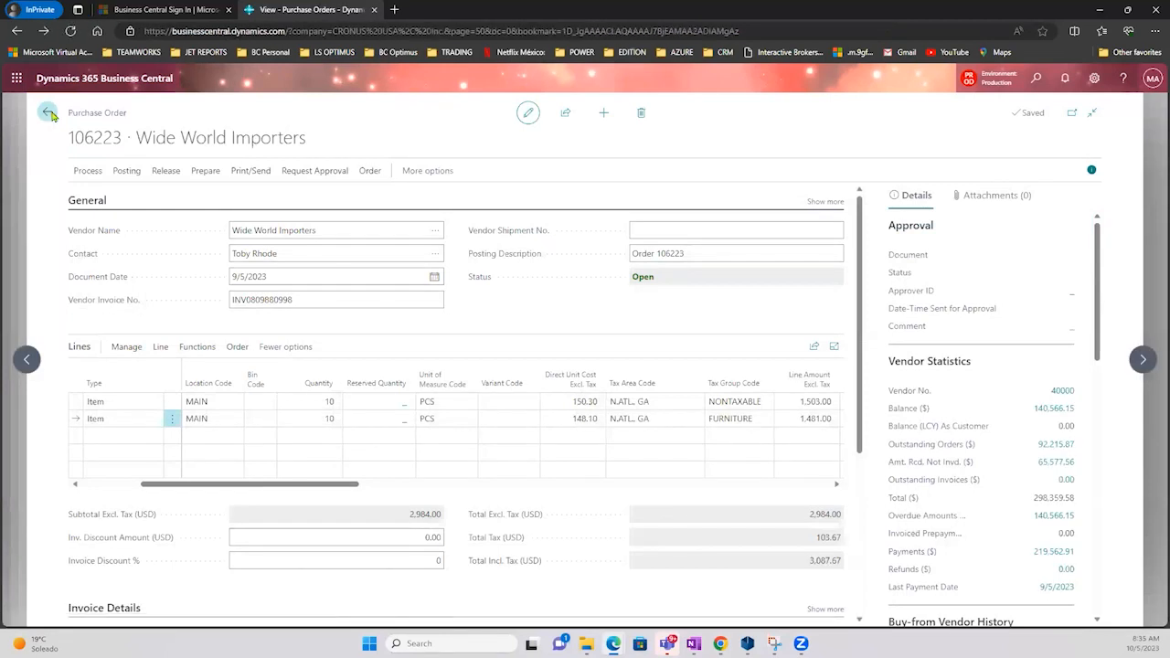
pyautogui.click(49, 112)
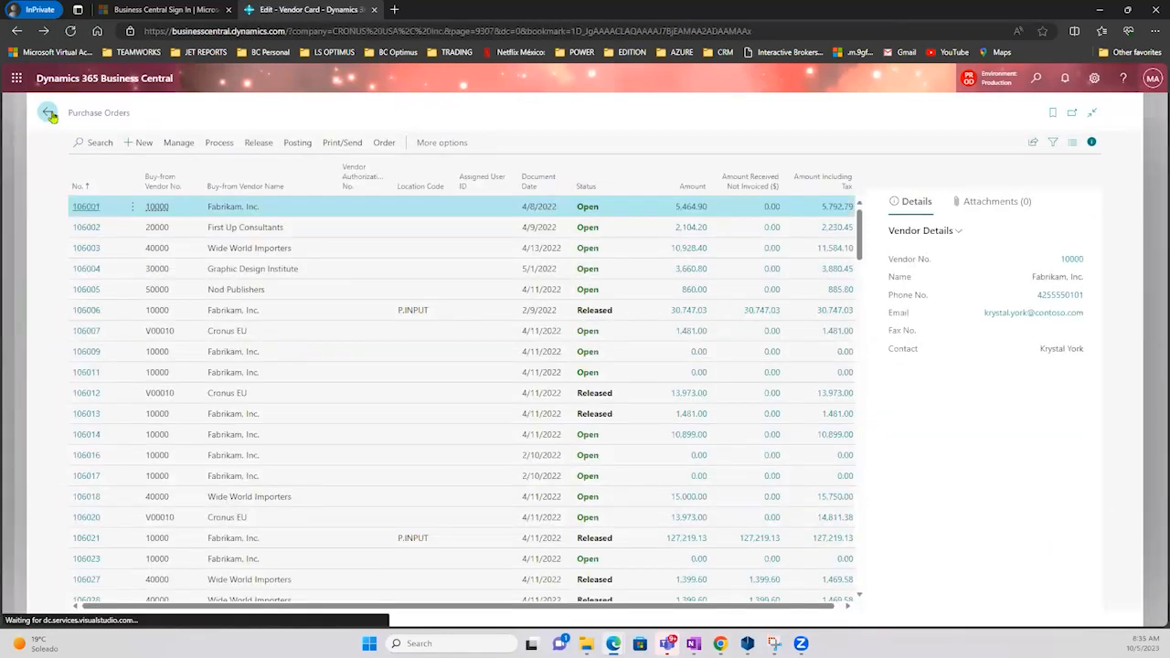
pyautogui.click(53, 113)
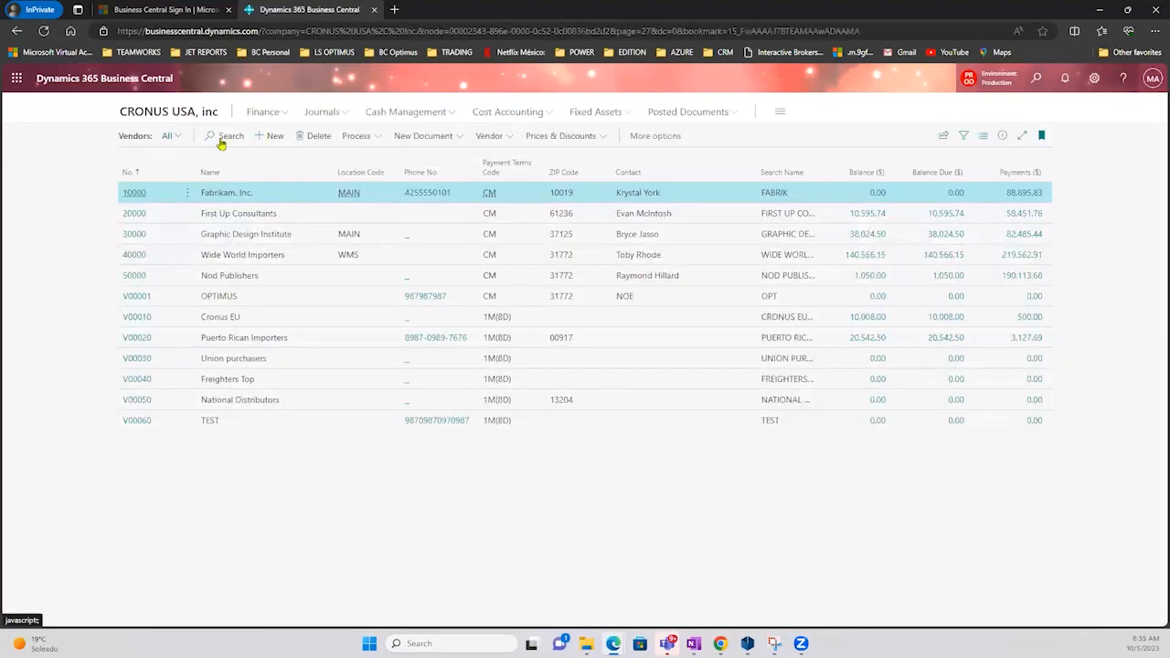
pyautogui.click(162, 112)
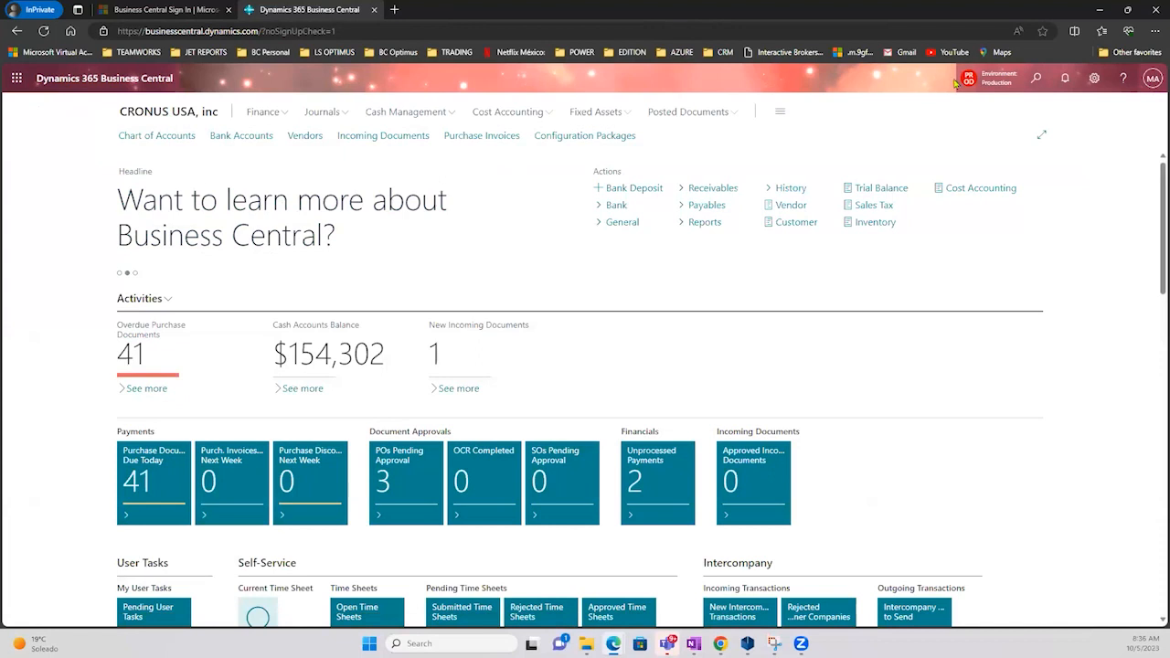
# - Search for the Customers list and open the customer card of Adatum Corporation
pyautogui.click(1036, 78)
pyautogui.write('customer')
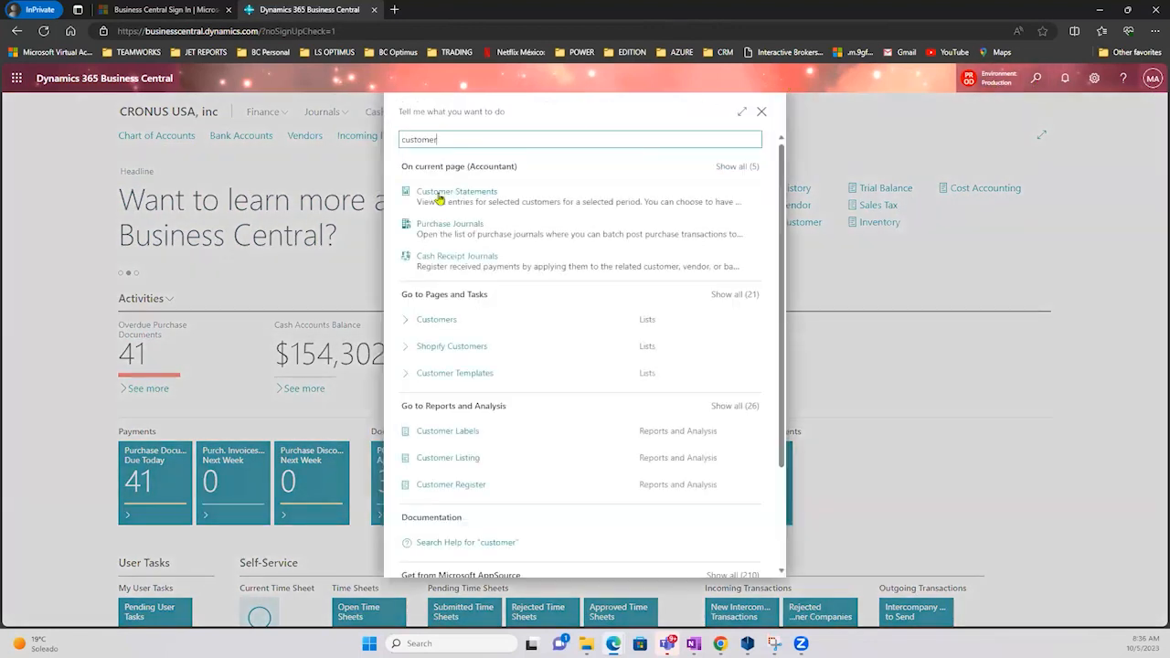
pyautogui.click(435, 322)
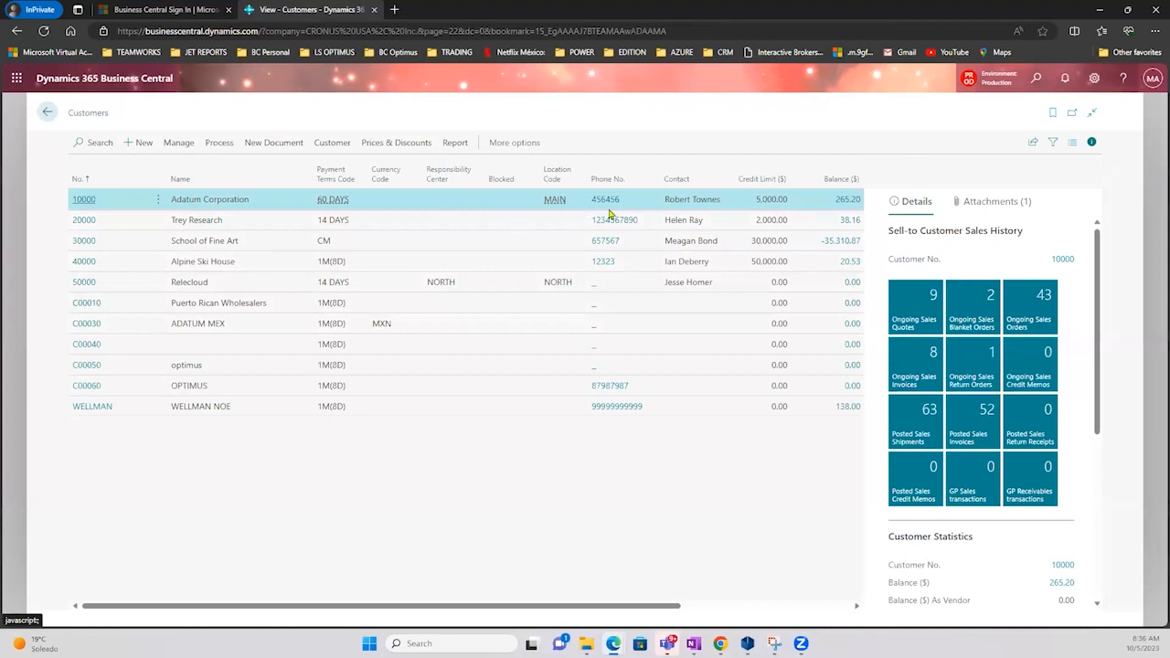
pyautogui.click(89, 203)
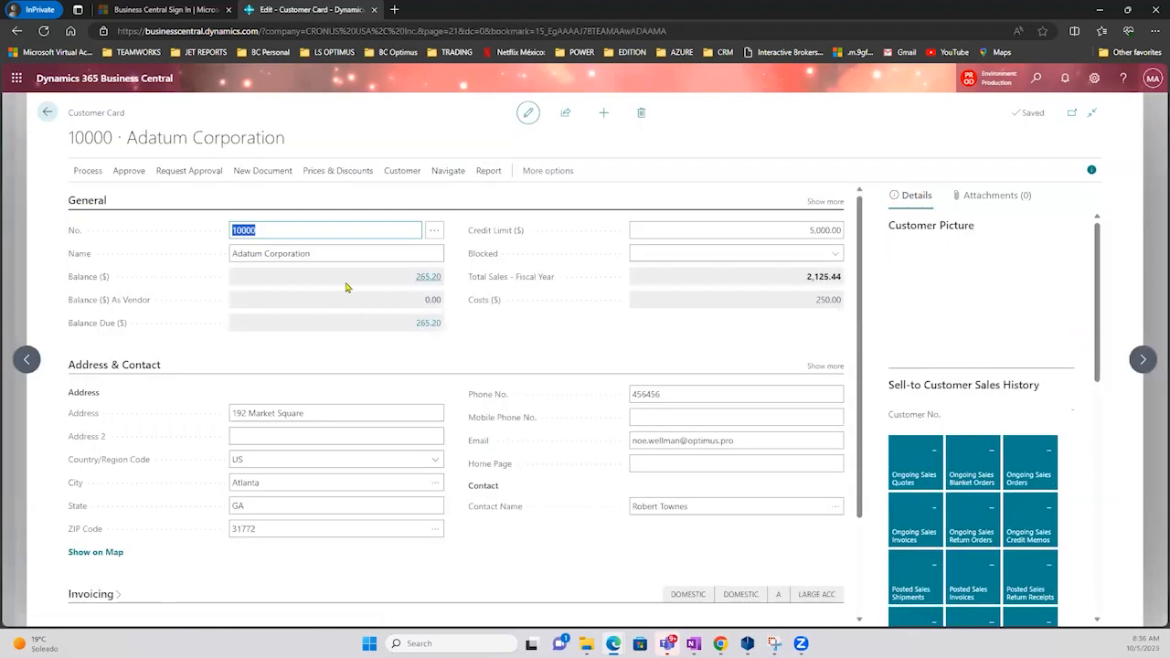
# - Expand the customer card's Invoicing section to view its tax settings, and dismiss the customer details tip
pyautogui.press('Tab')
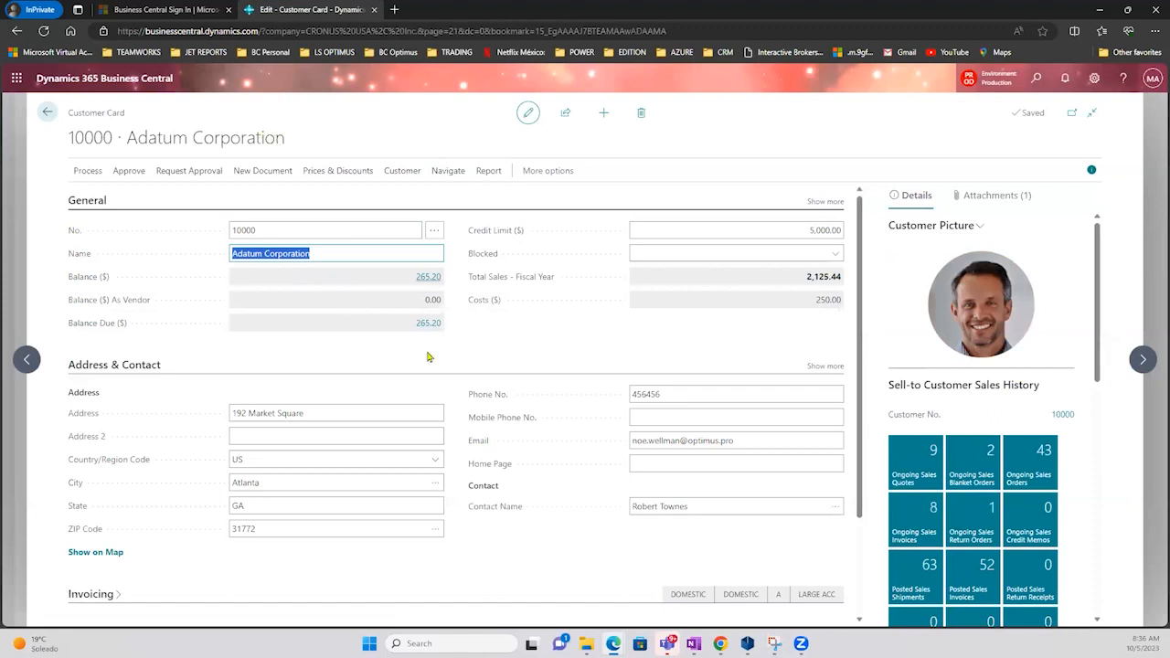
pyautogui.scroll(-3, 427, 357)
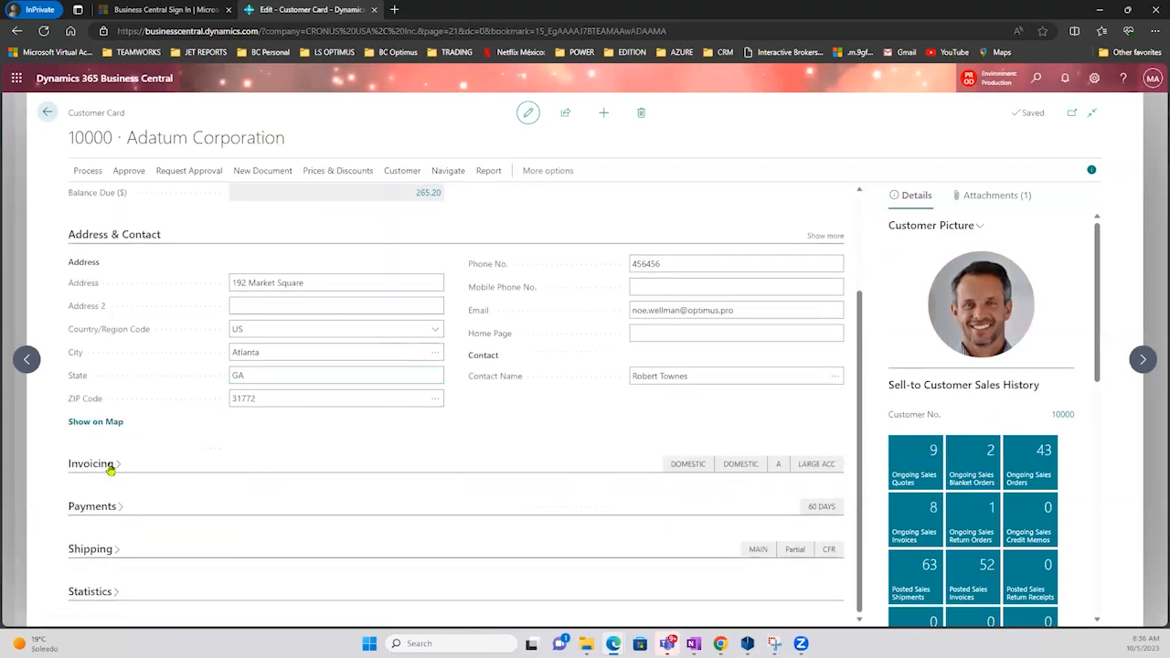
pyautogui.click(110, 467)
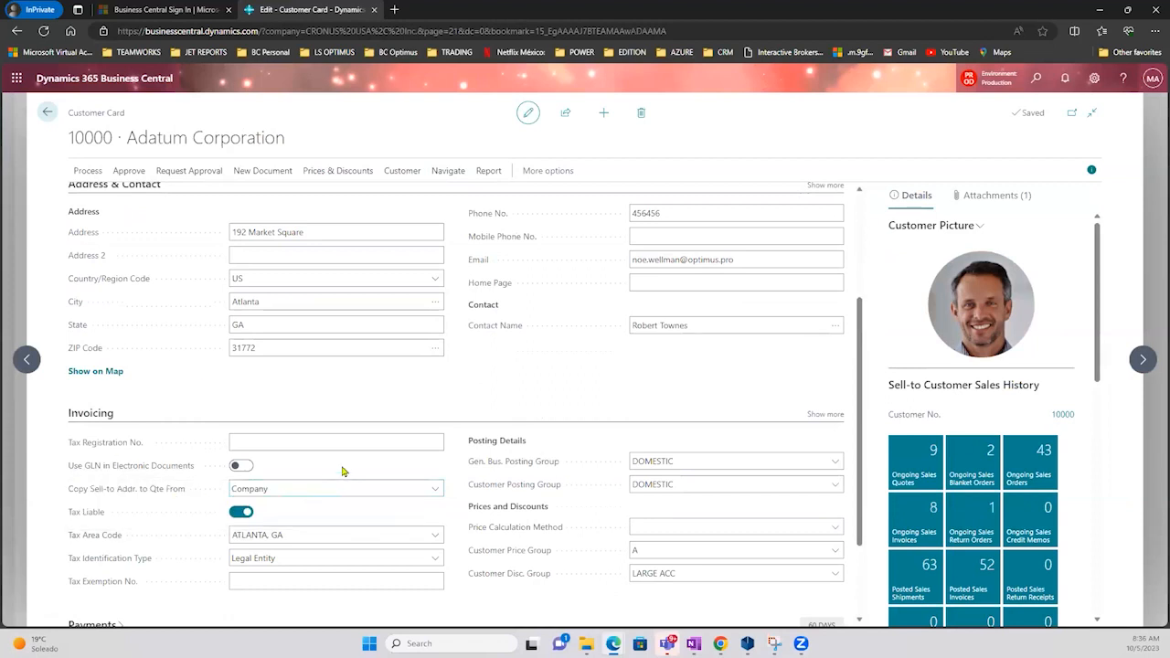
pyautogui.scroll(-2, 365, 460)
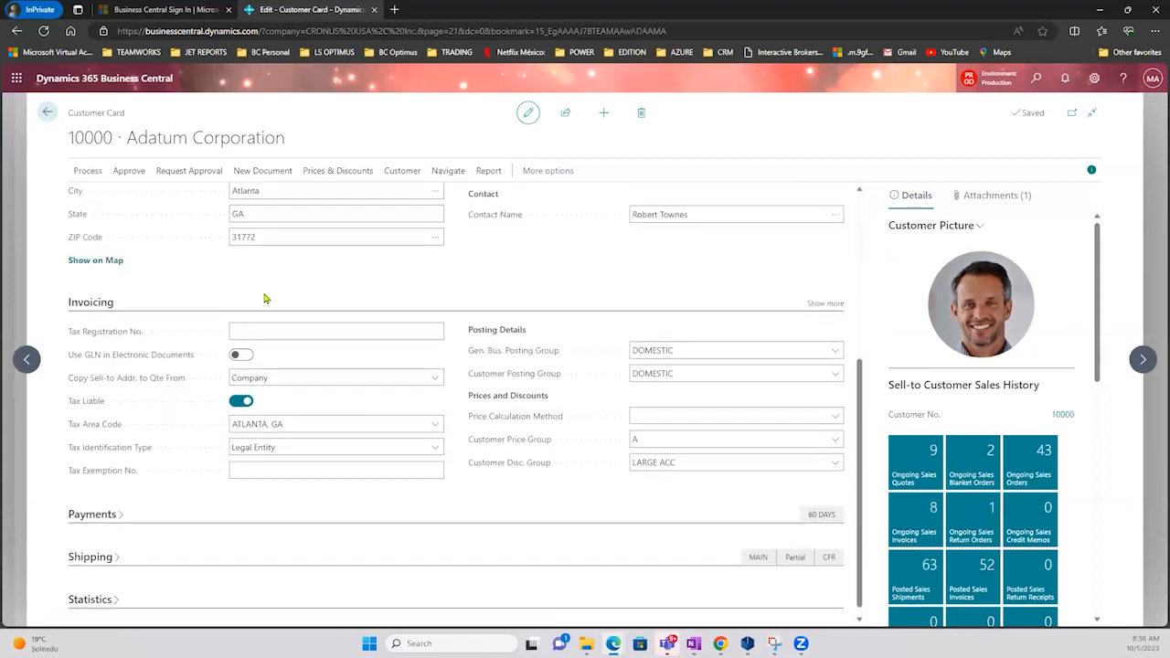
pyautogui.click(95, 117)
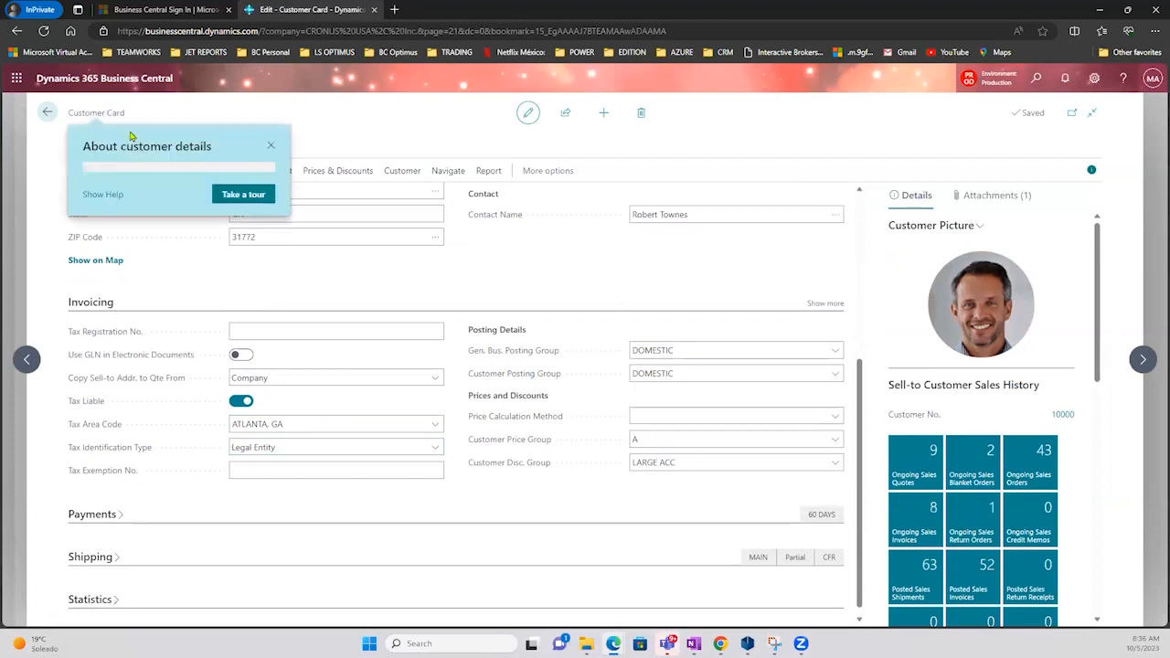
pyautogui.click(269, 145)
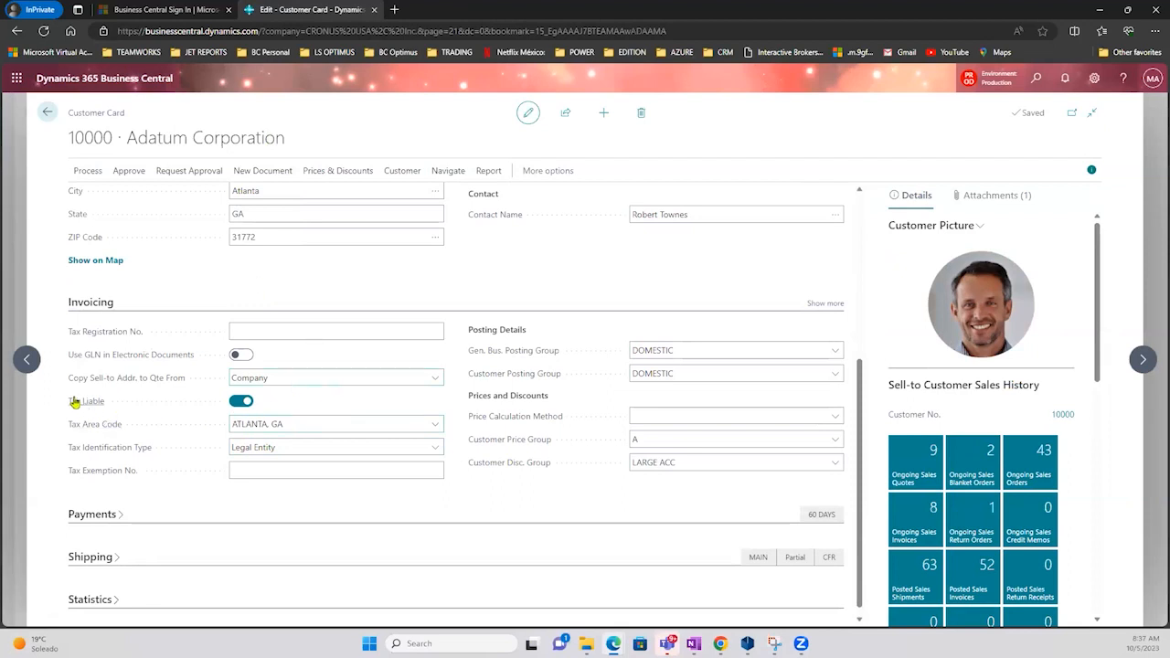
# - Examine the customer's Tax Liable and Tax Area Code settings, and open the full list of tax areas
pyautogui.moveTo(79, 410)
pyautogui.moveTo(108, 429)
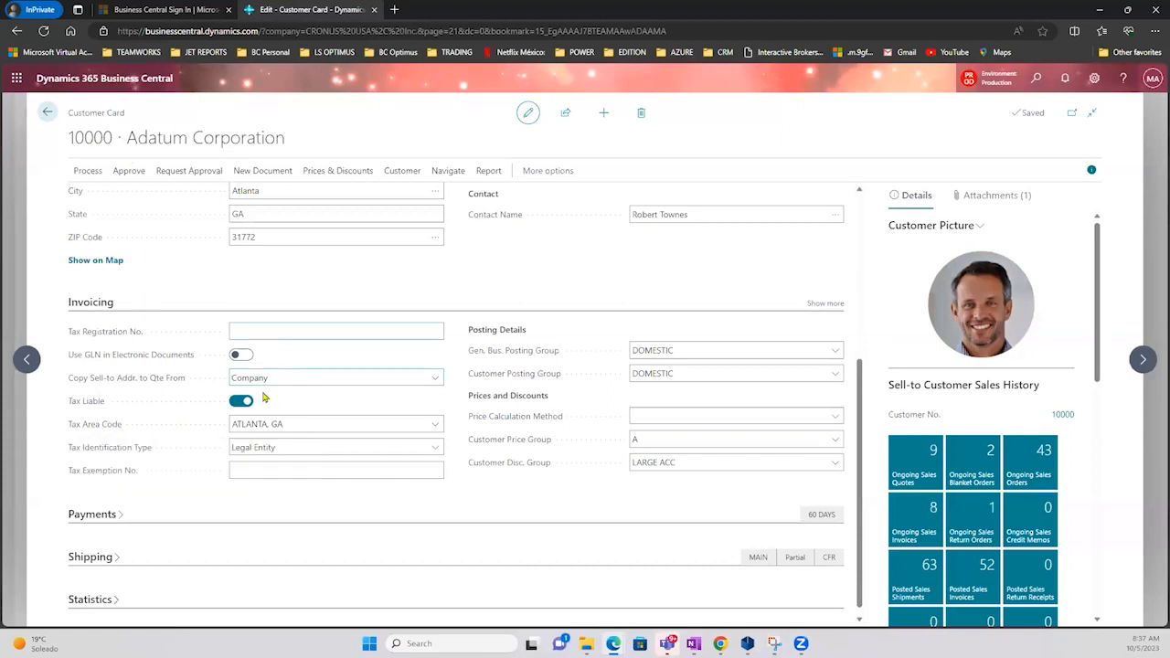
pyautogui.click(283, 424)
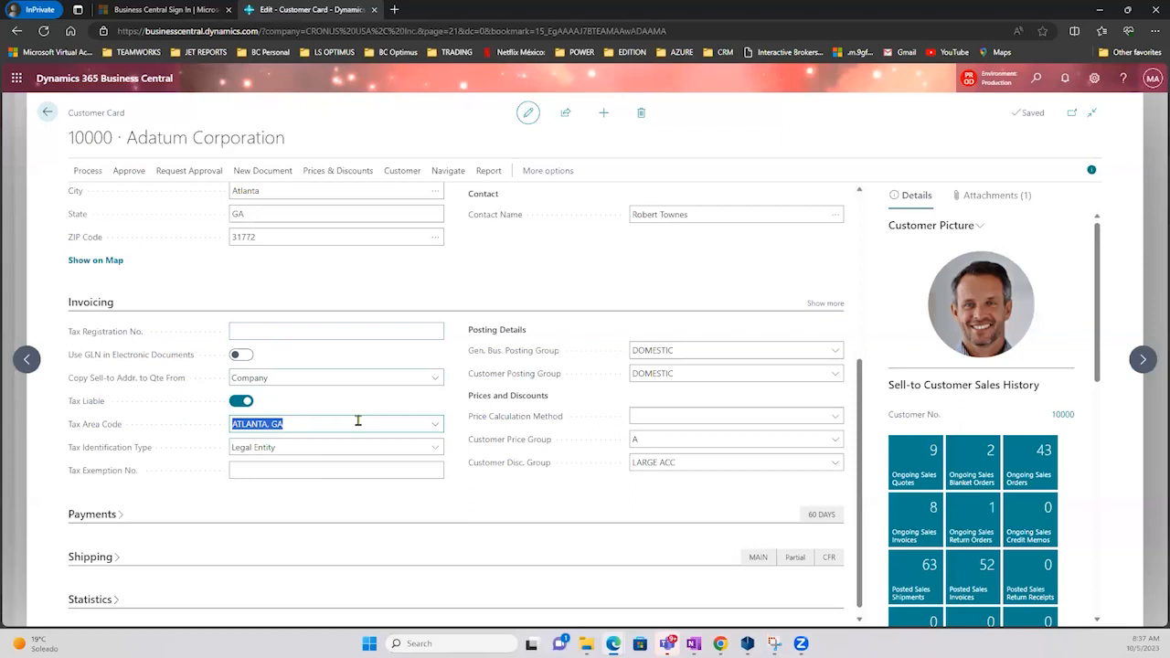
pyautogui.click(433, 427)
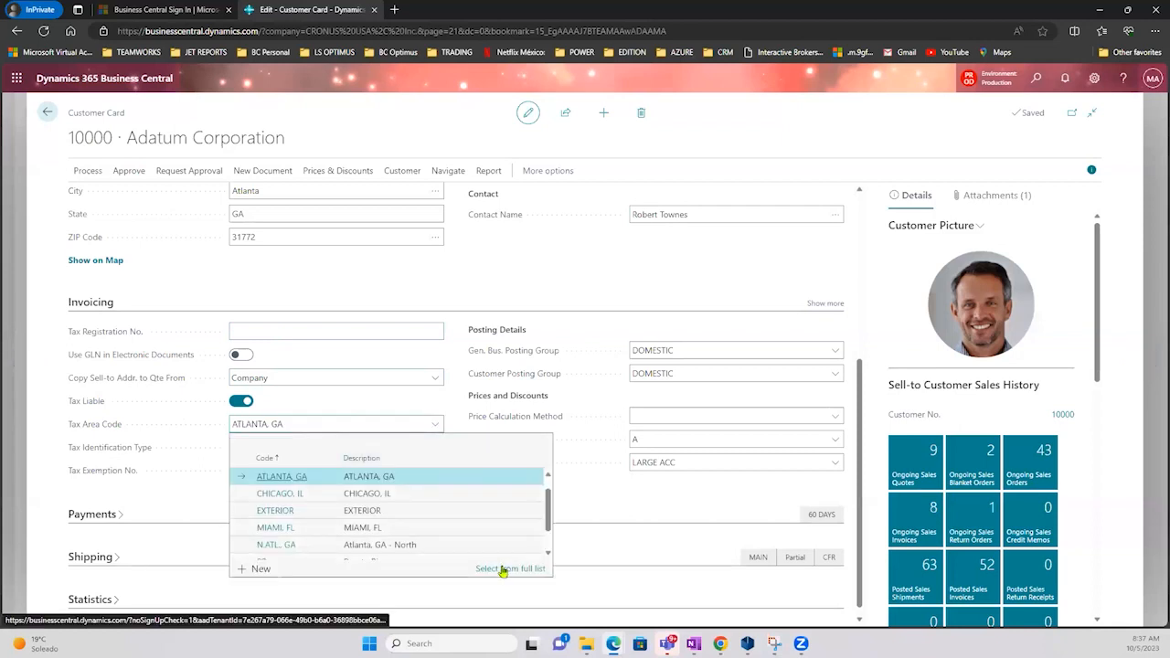
pyautogui.click(502, 568)
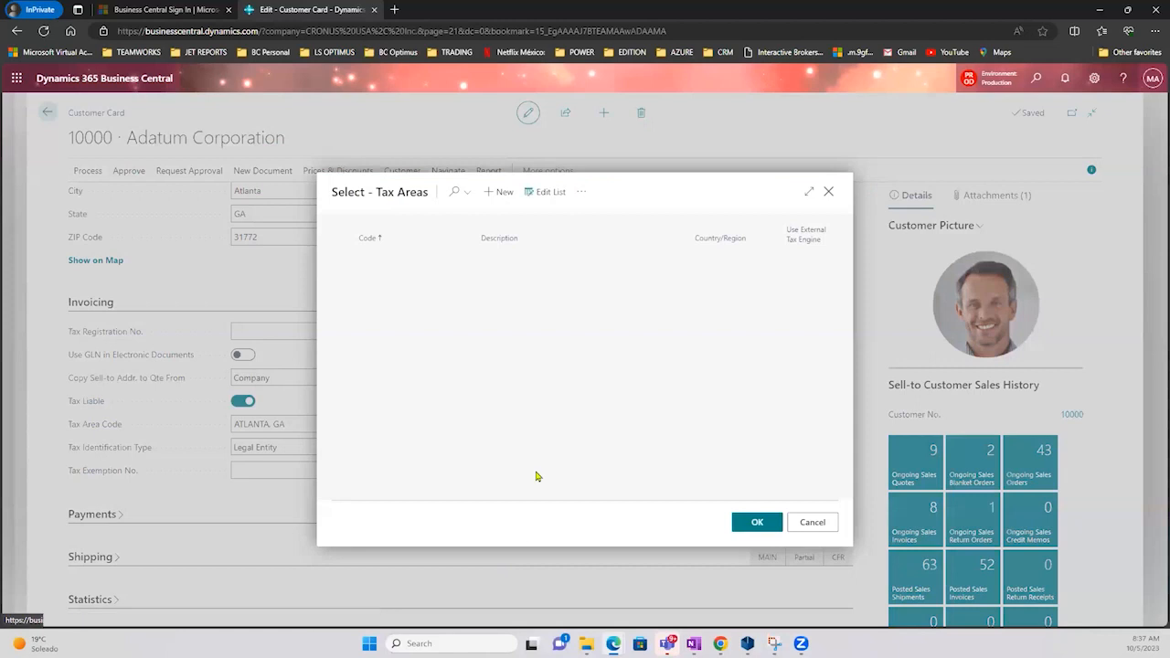
# - Open the ATLANTA, GA tax area for editing and examine its tax jurisdiction lines
pyautogui.click(581, 192)
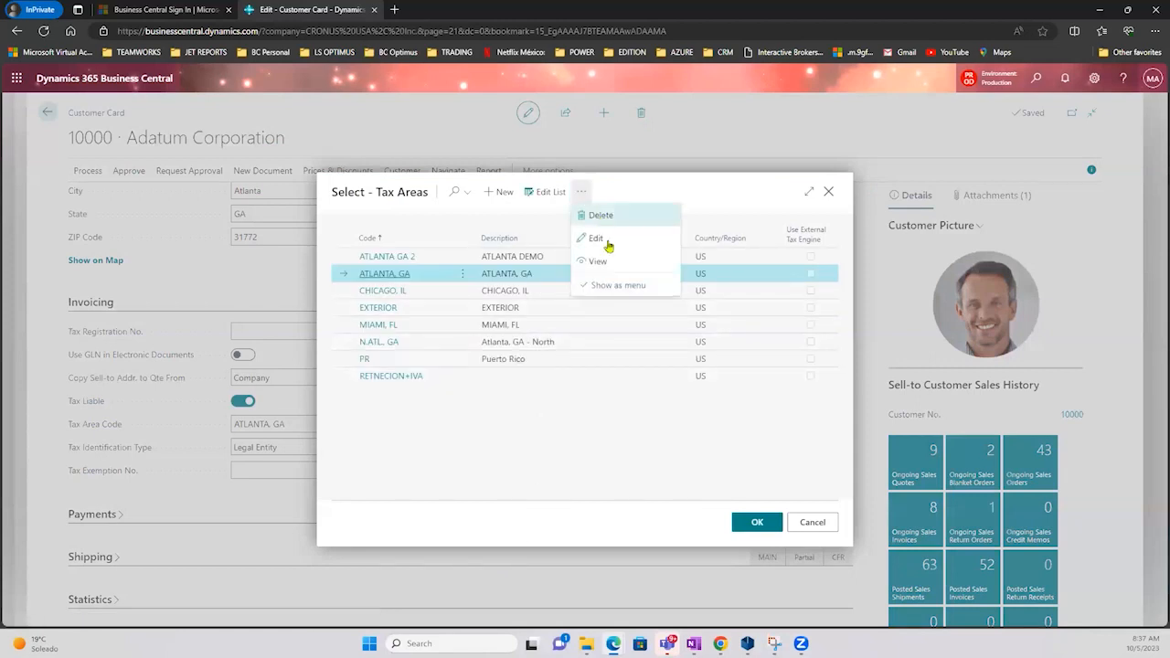
pyautogui.click(603, 236)
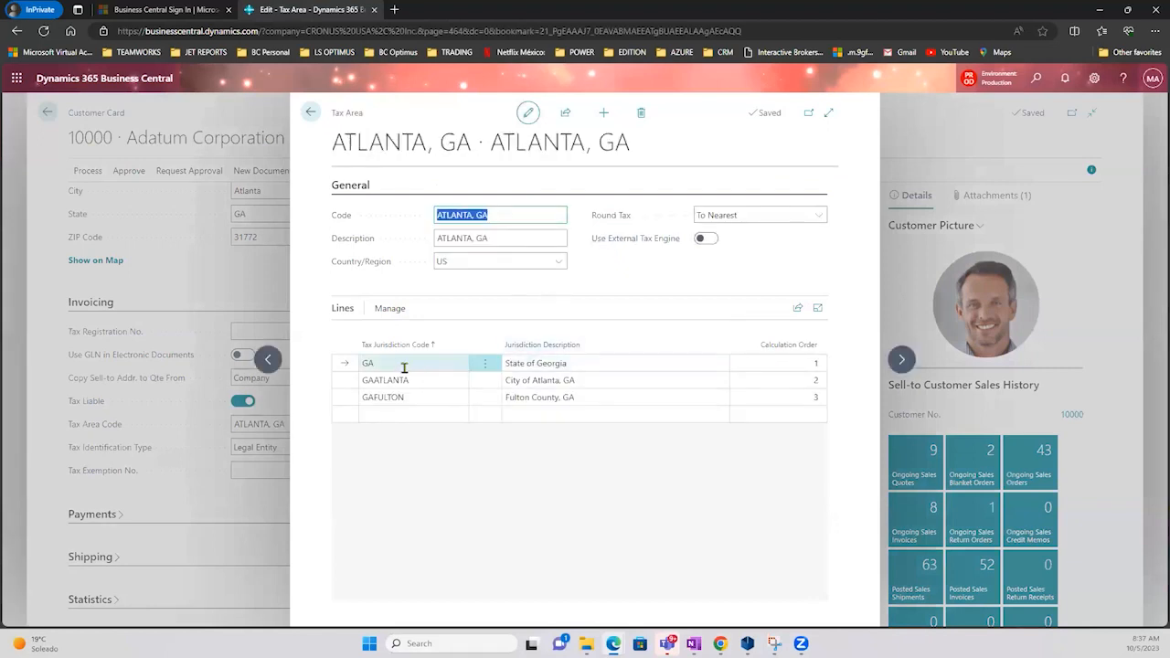
pyautogui.click(403, 365)
pyautogui.click(413, 393)
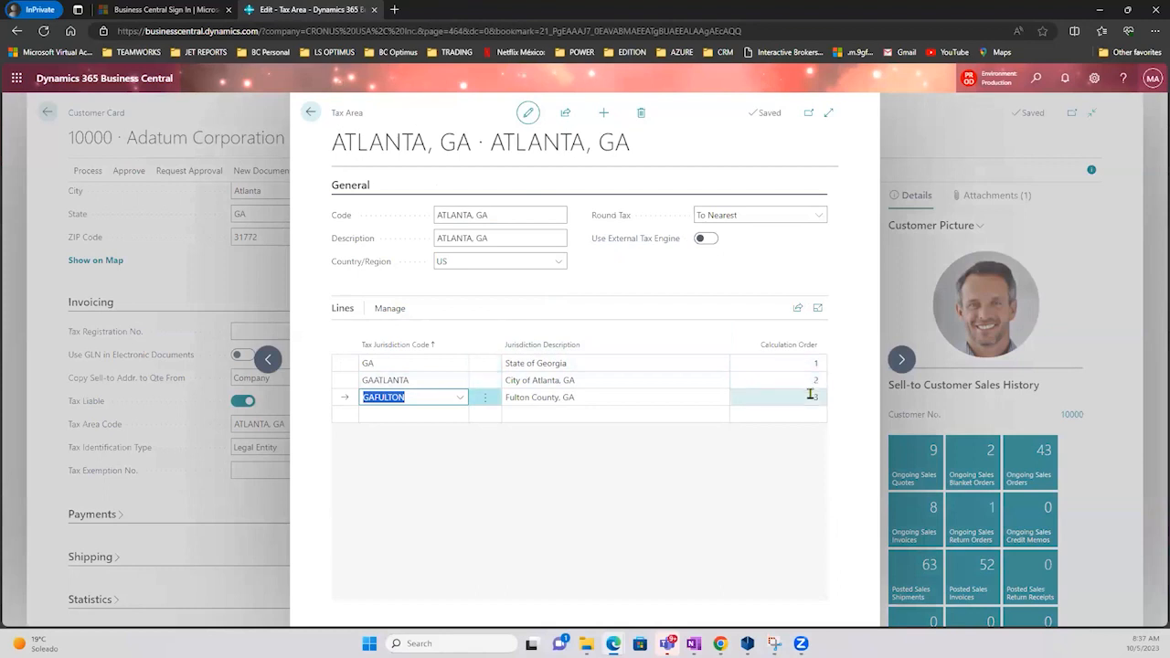
# - Leave the tax area, cancel the tax area selection, and return from the customer card to the CRONUS USA home page
pyautogui.click(311, 113)
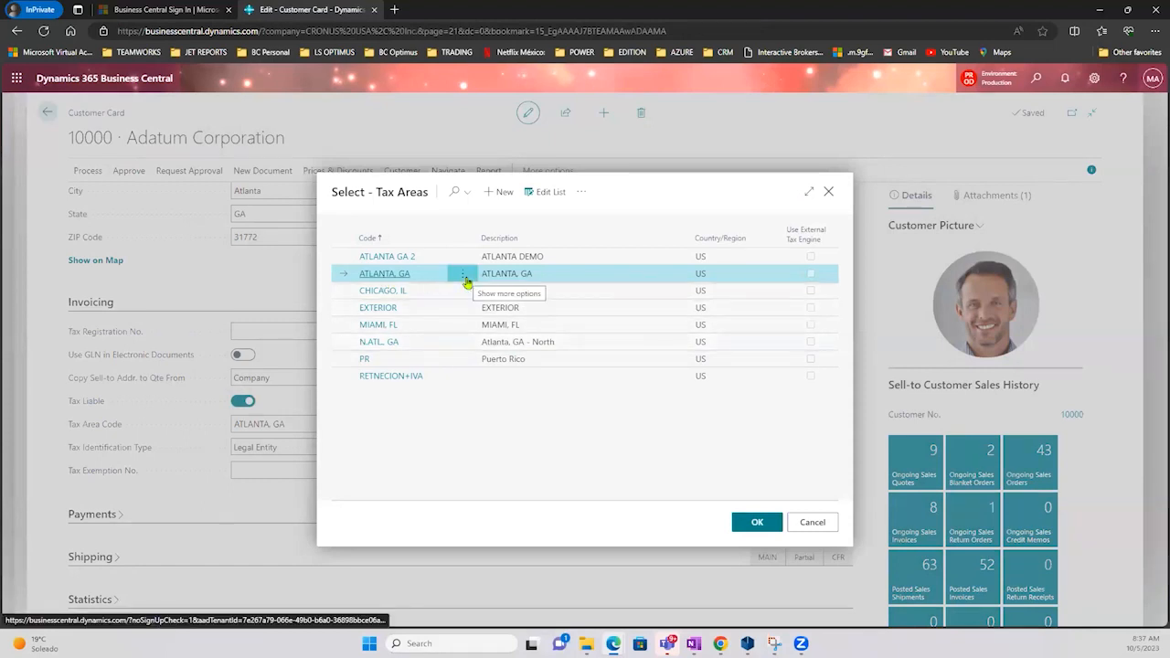
pyautogui.click(812, 522)
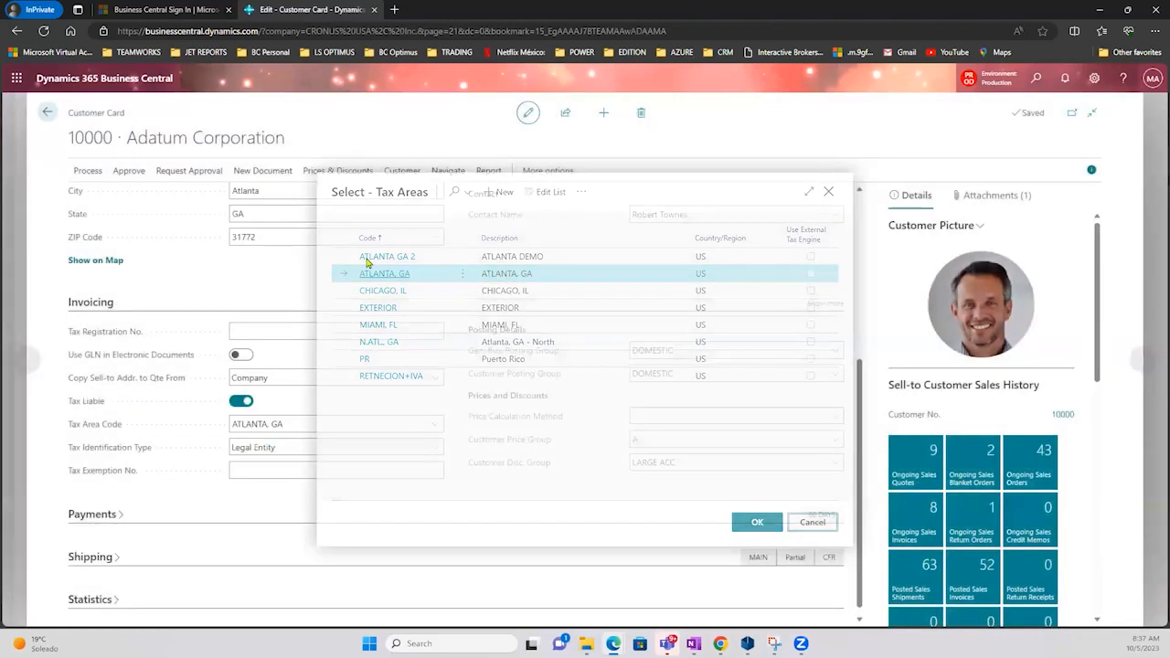
pyautogui.click(48, 113)
pyautogui.click(48, 112)
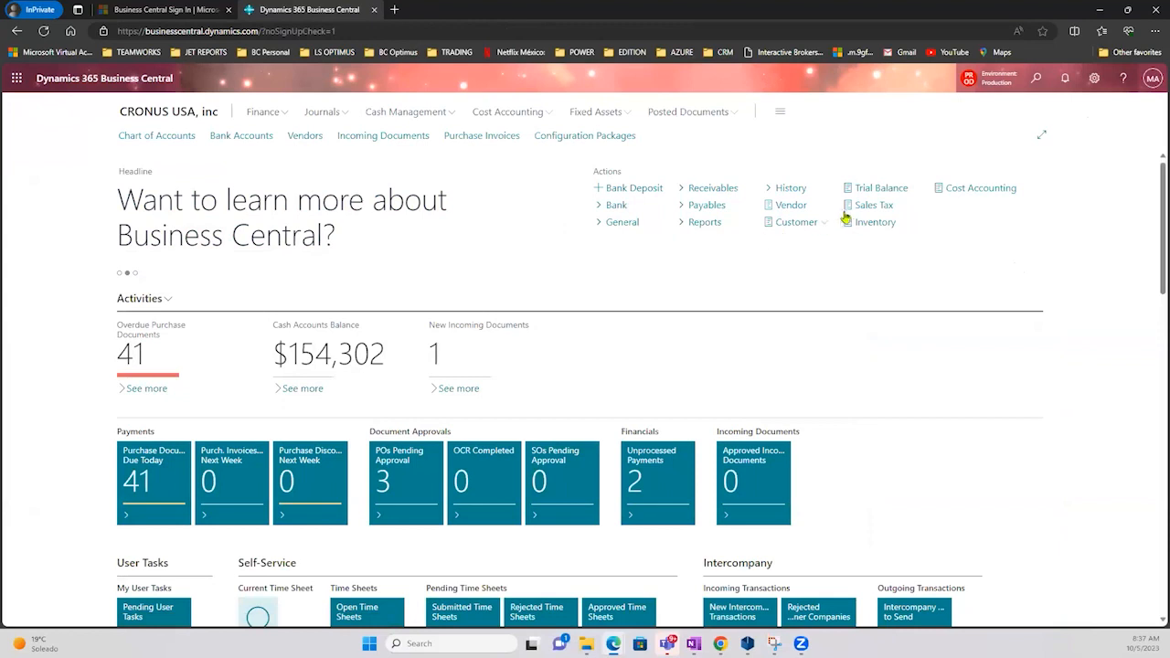
# - Preview the Sales Taxes Collected report with report type Normal and purchases included along with sales
pyautogui.click(873, 206)
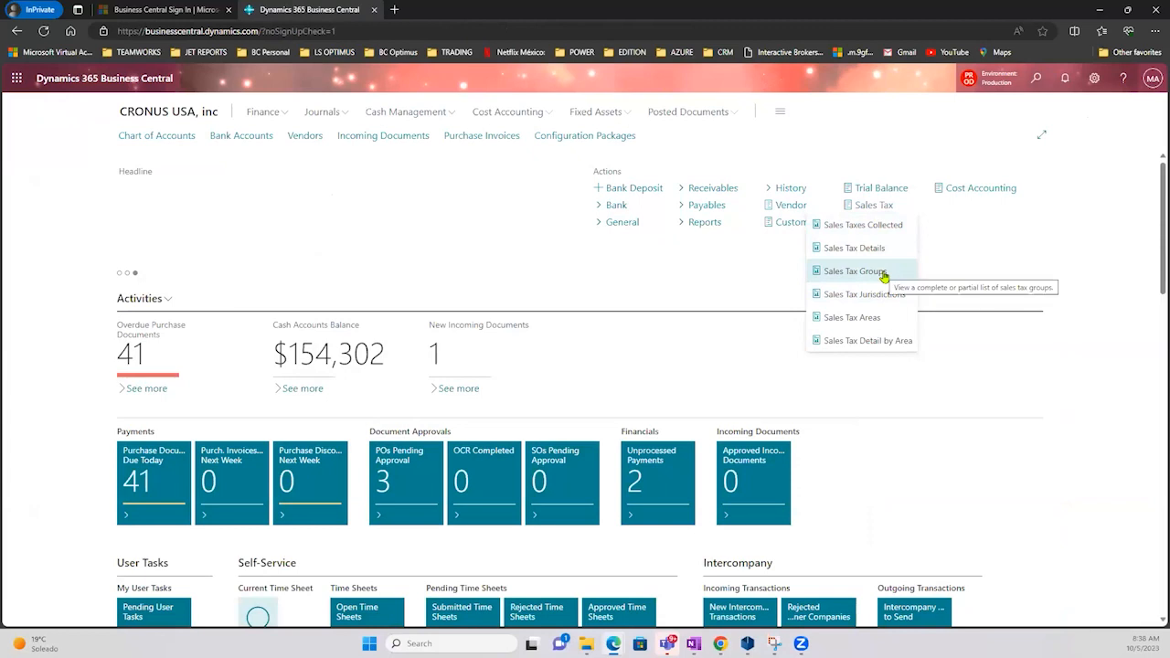
pyautogui.click(868, 225)
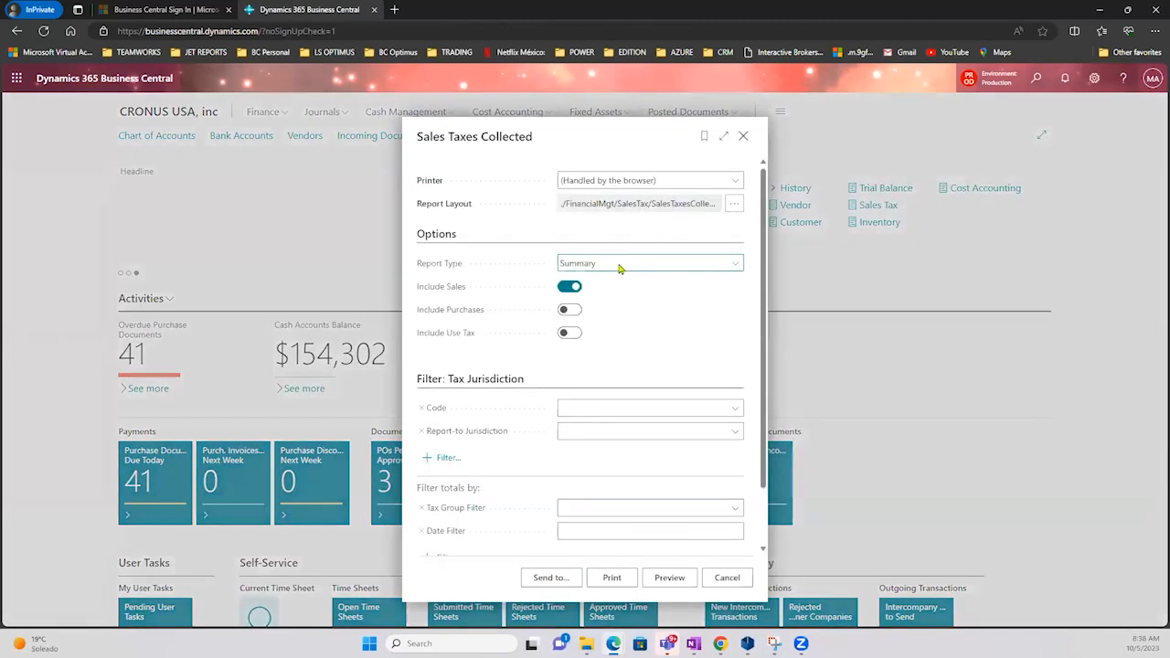
pyautogui.click(618, 268)
pyautogui.click(594, 292)
pyautogui.click(569, 310)
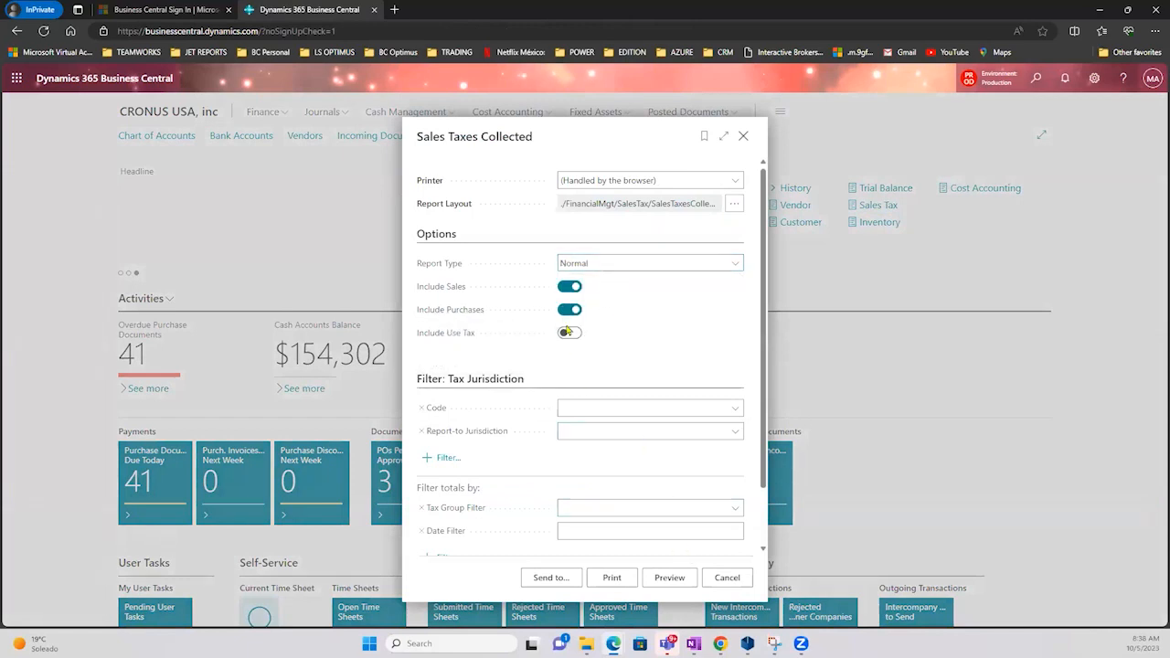
pyautogui.click(668, 577)
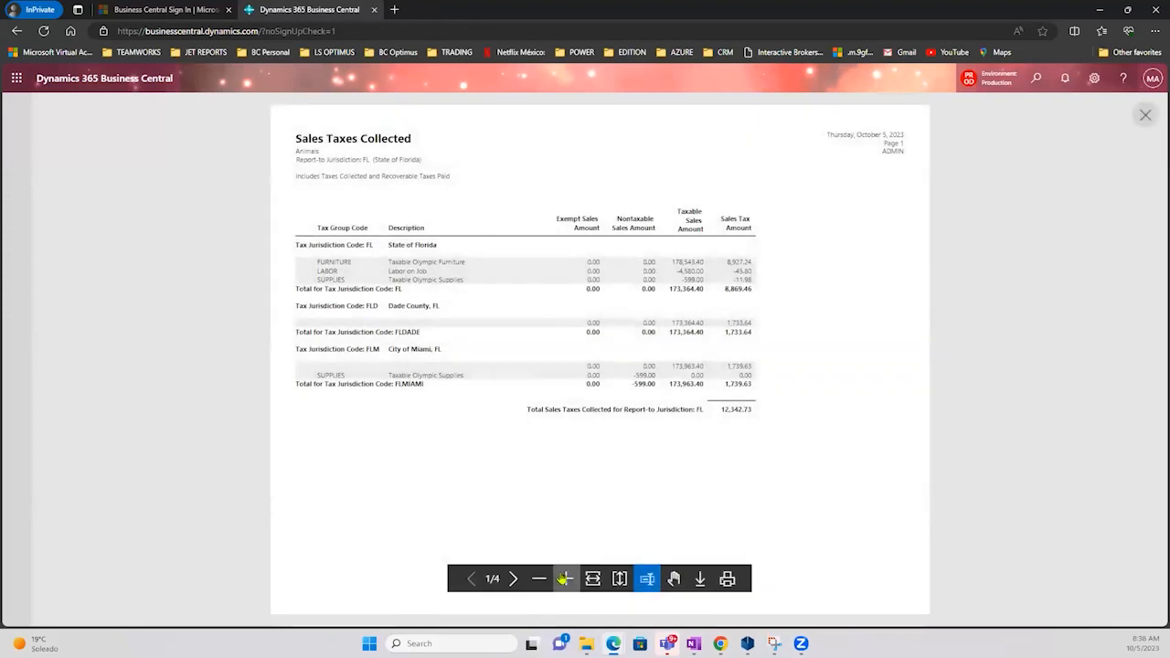
# - Enlarge the report preview and examine the sales taxes by jurisdiction for Florida, Georgia, Illinois and Puerto Rico
pyautogui.click(564, 579)
pyautogui.click(673, 579)
pyautogui.moveTo(514, 286); pyautogui.dragTo(568, 381)
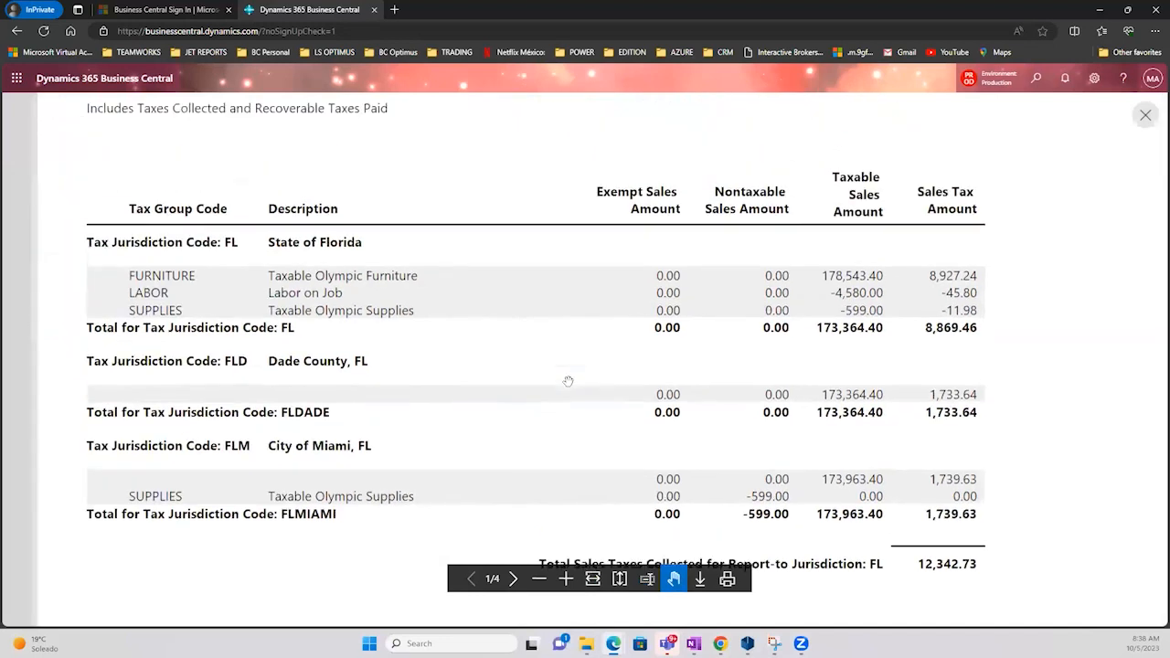
pyautogui.scroll(1, 568, 381)
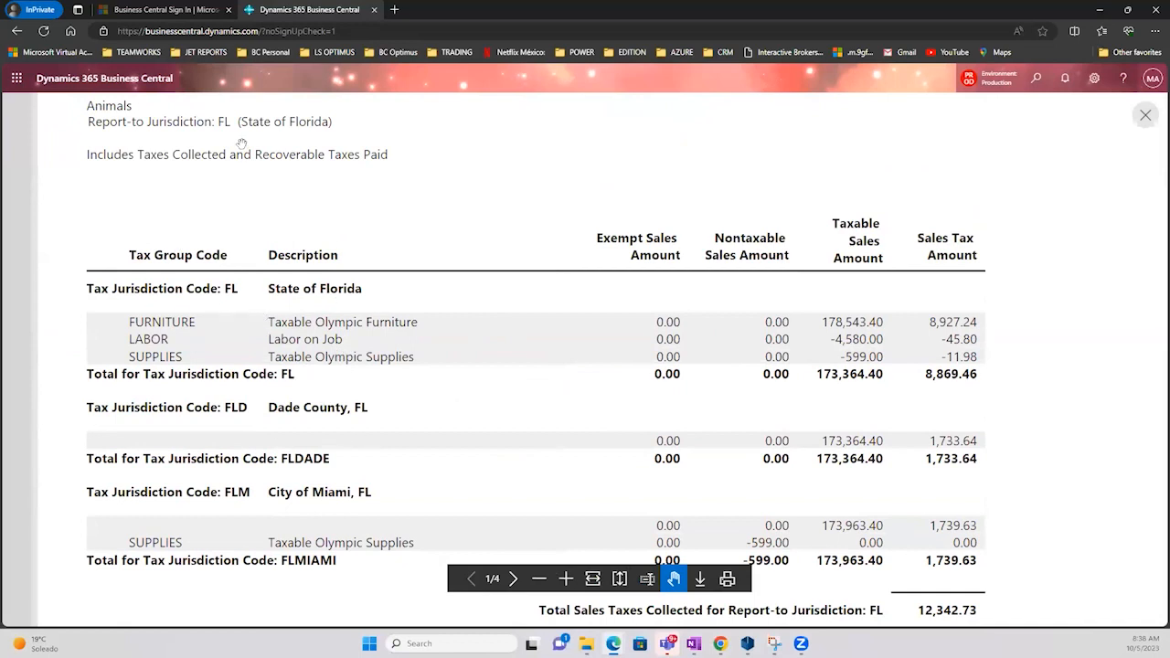
pyautogui.scroll(-5, 381, 358)
pyautogui.scroll(-4, 383, 358)
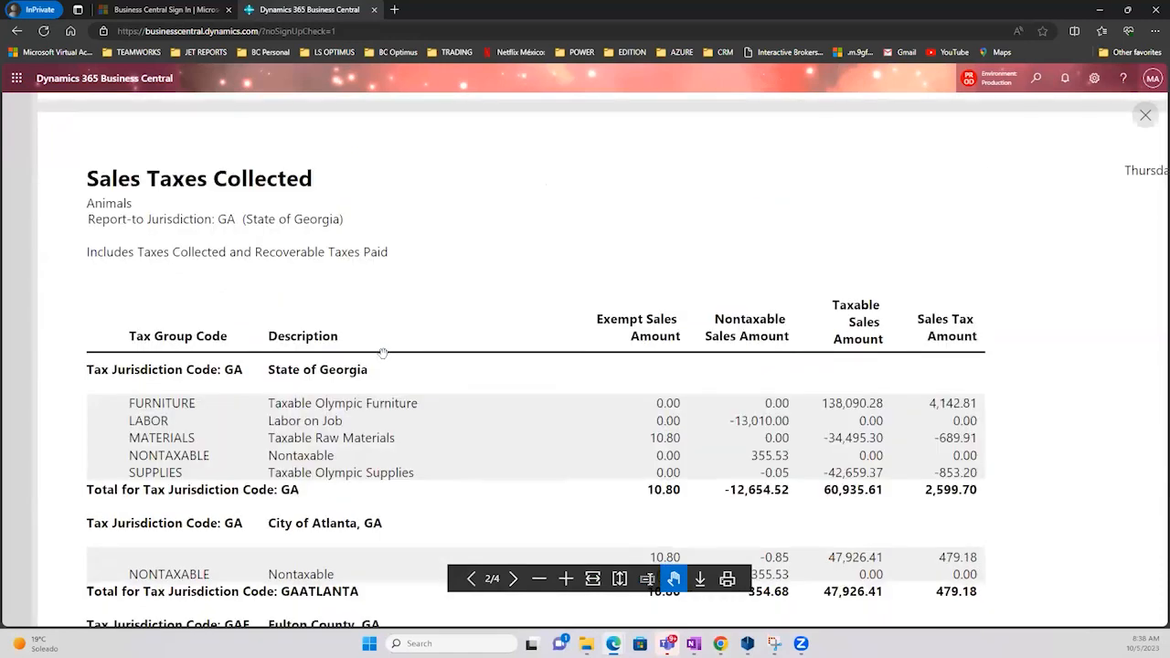
pyautogui.scroll(-6, 383, 353)
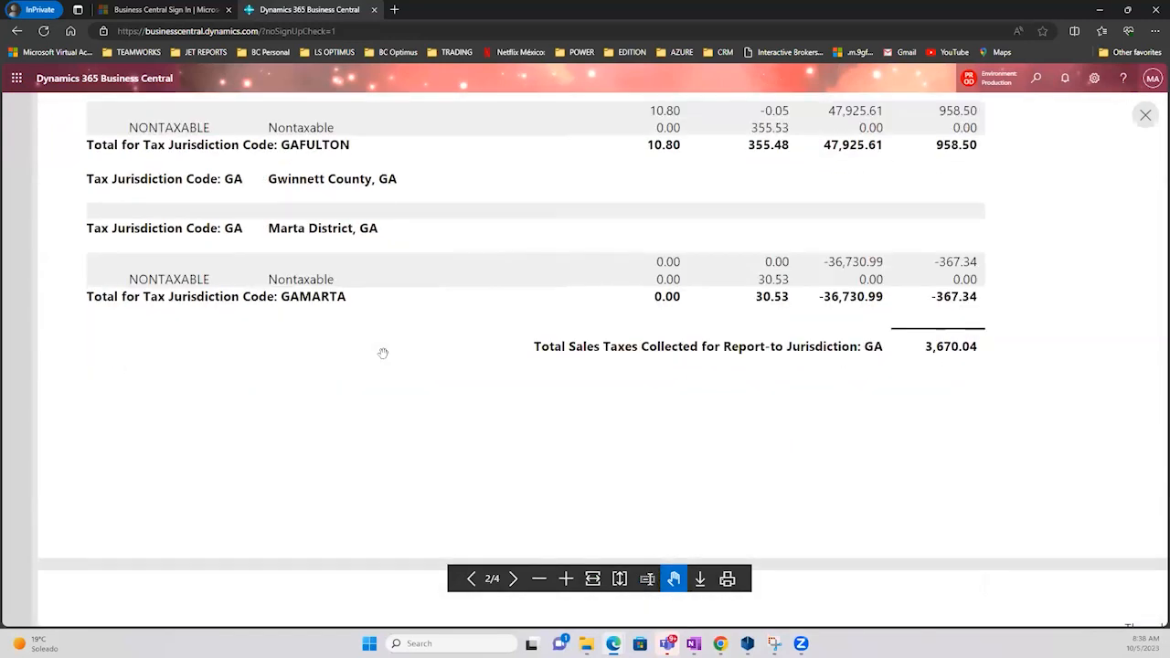
pyautogui.scroll(-8, 383, 354)
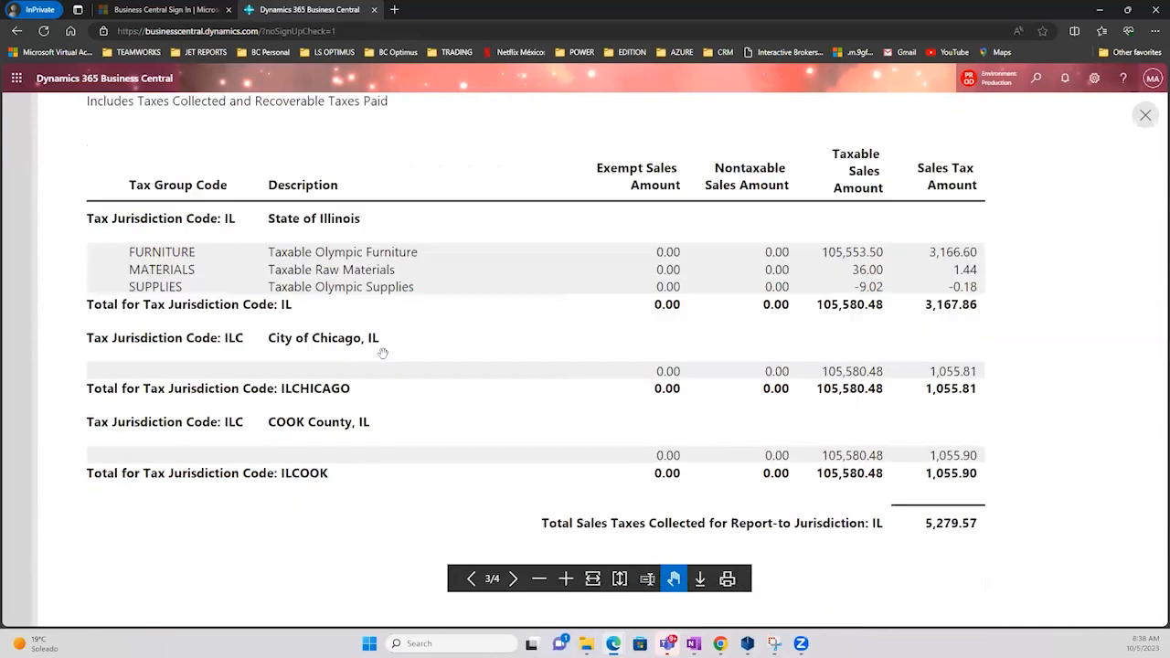
pyautogui.scroll(-9, 383, 353)
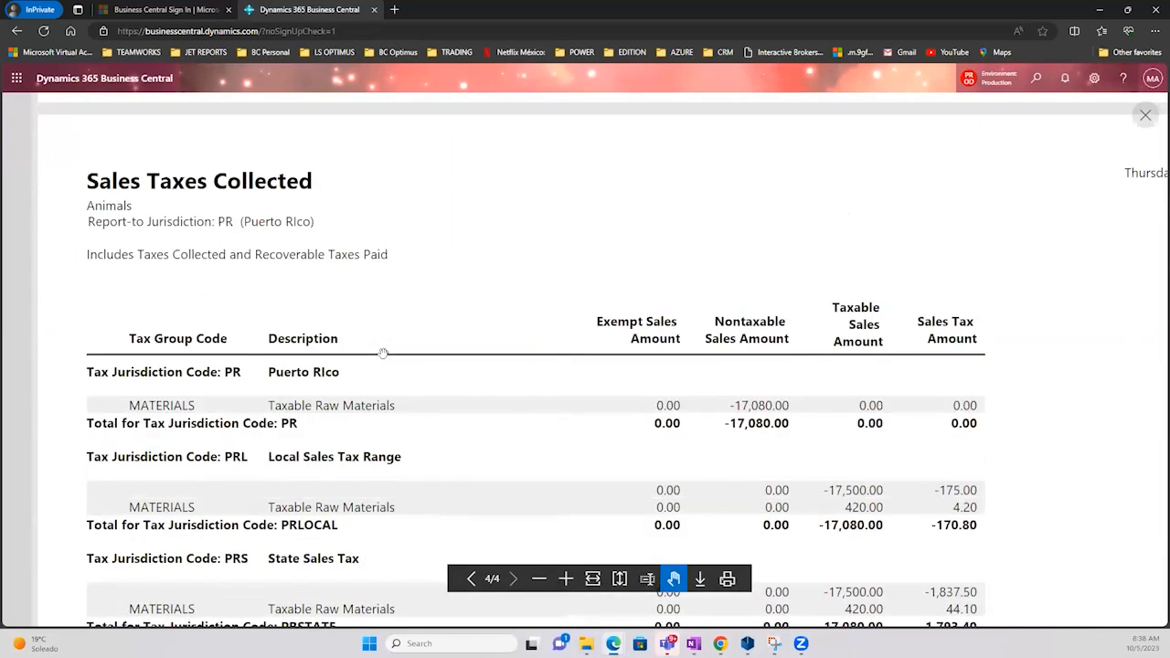
pyautogui.scroll(-6, 383, 354)
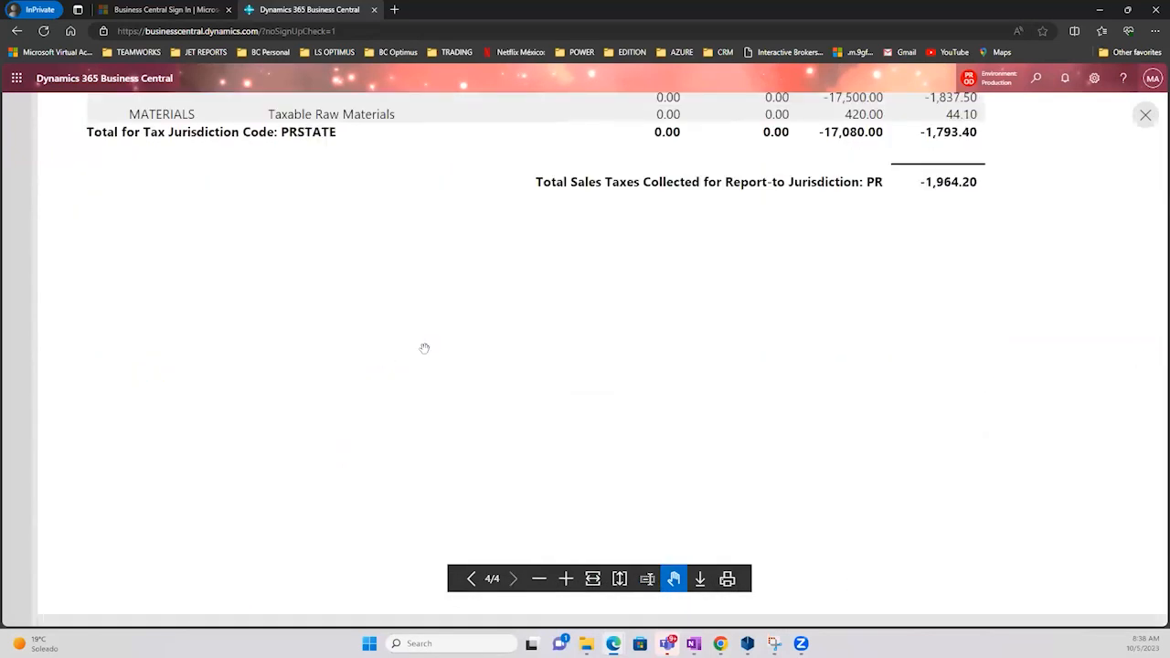
# - Go back to the Georgia page of the report and examine its tax groups, nontaxable and taxable amounts, and sales tax per jurisdiction
pyautogui.scroll(15, 424, 348)
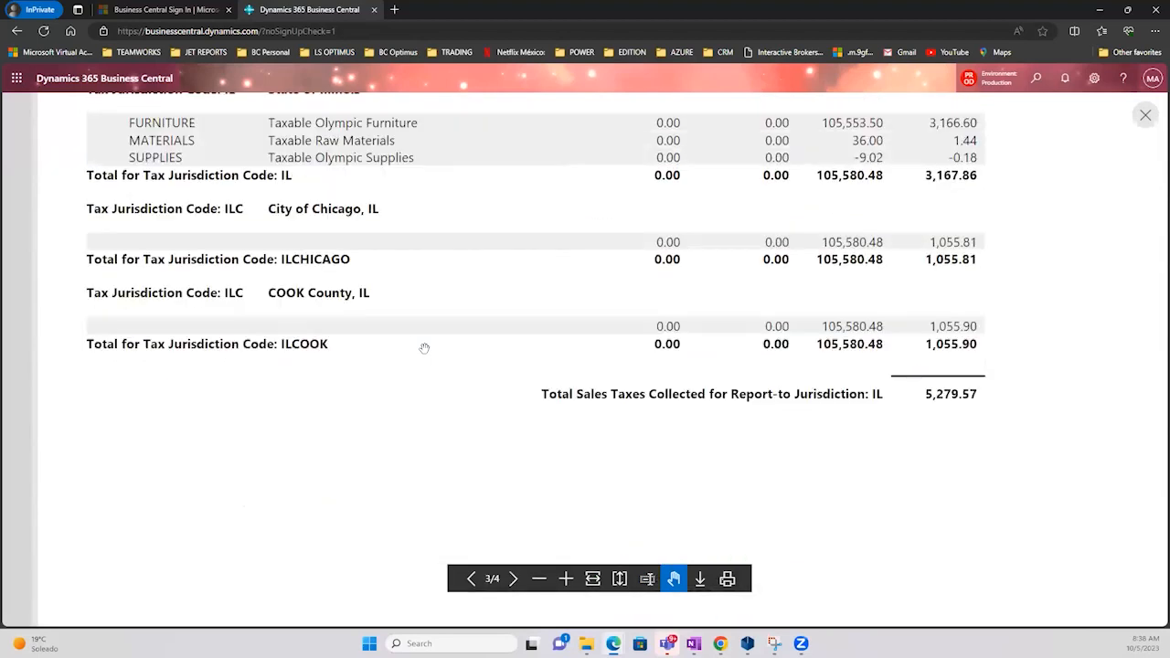
pyautogui.scroll(3, 424, 348)
pyautogui.scroll(3, 228, 272)
pyautogui.scroll(14, 326, 214)
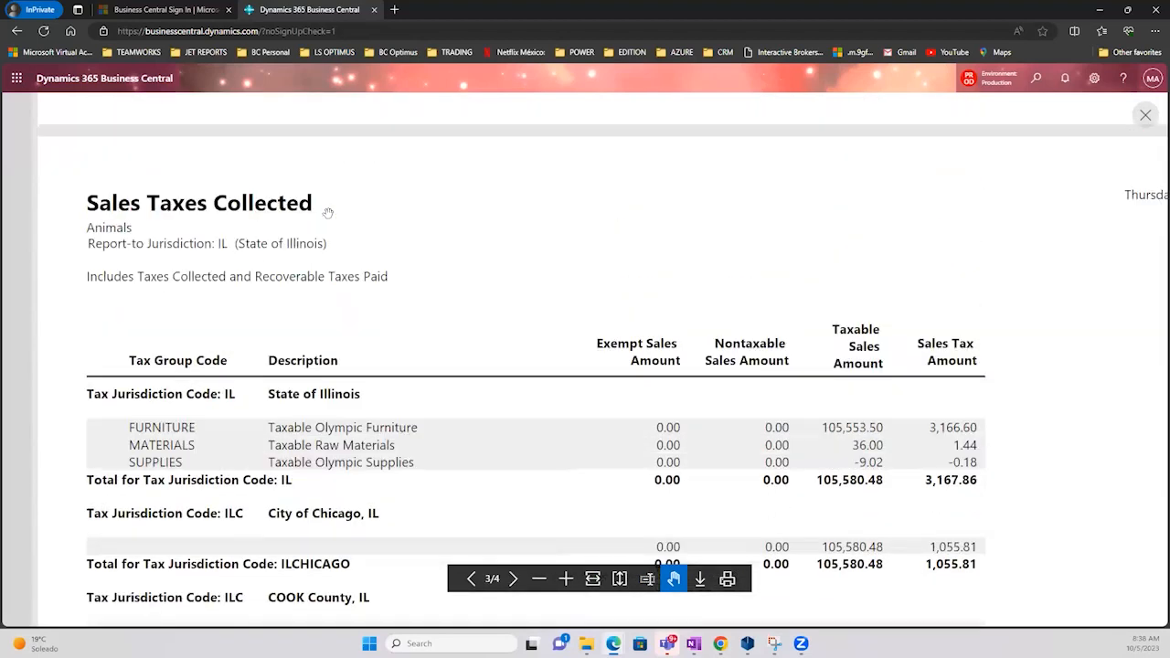
pyautogui.scroll(7, 336, 216)
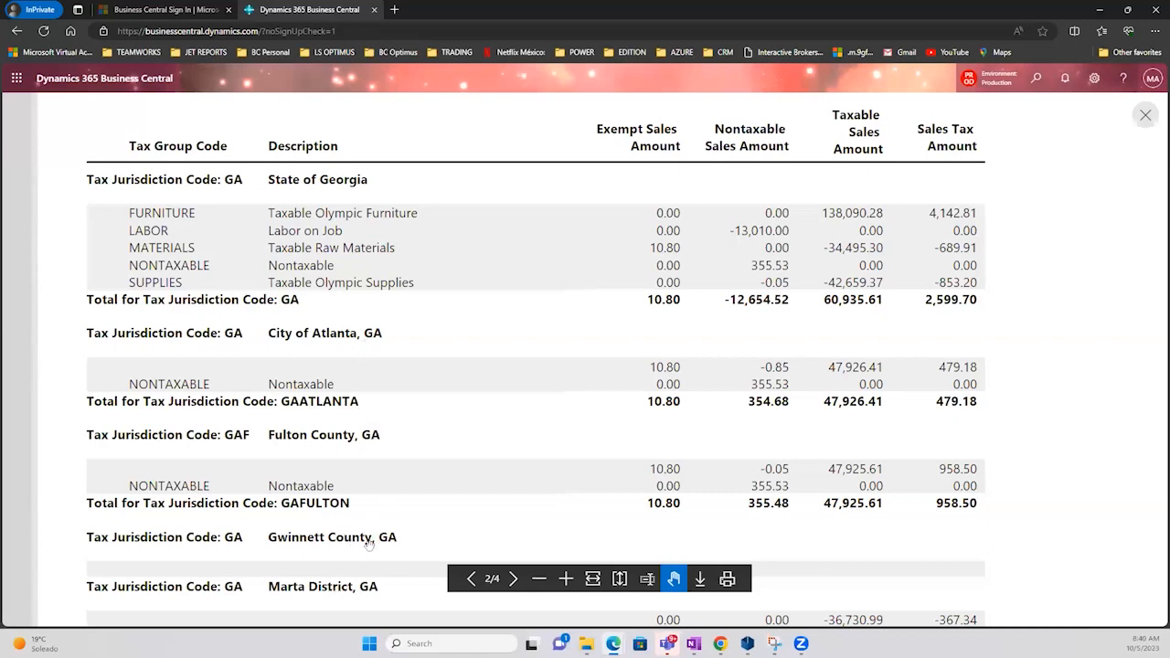
pyautogui.scroll(-1, 377, 537)
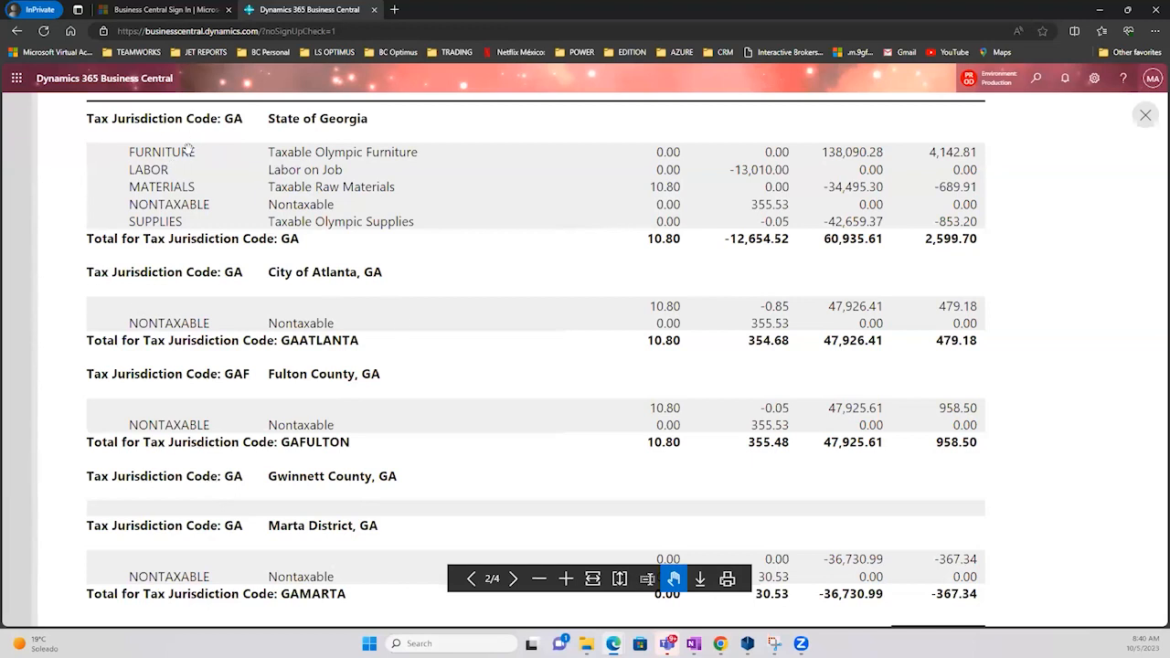
pyautogui.scroll(1, 187, 149)
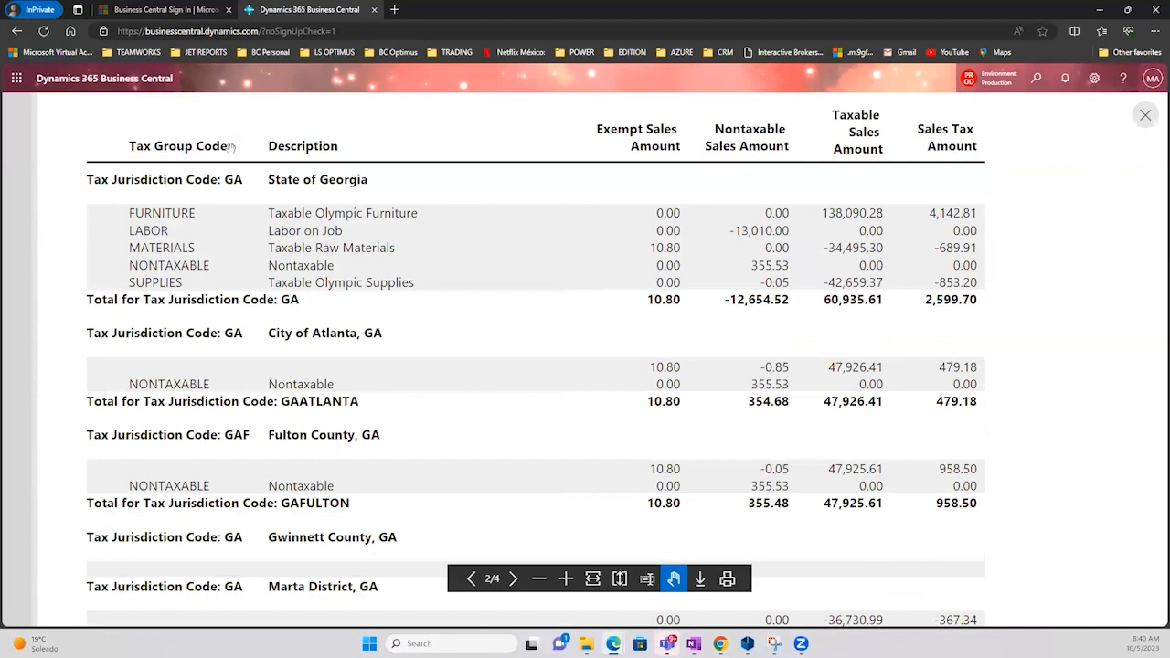
pyautogui.scroll(1, 451, 183)
pyautogui.scroll(2, 451, 183)
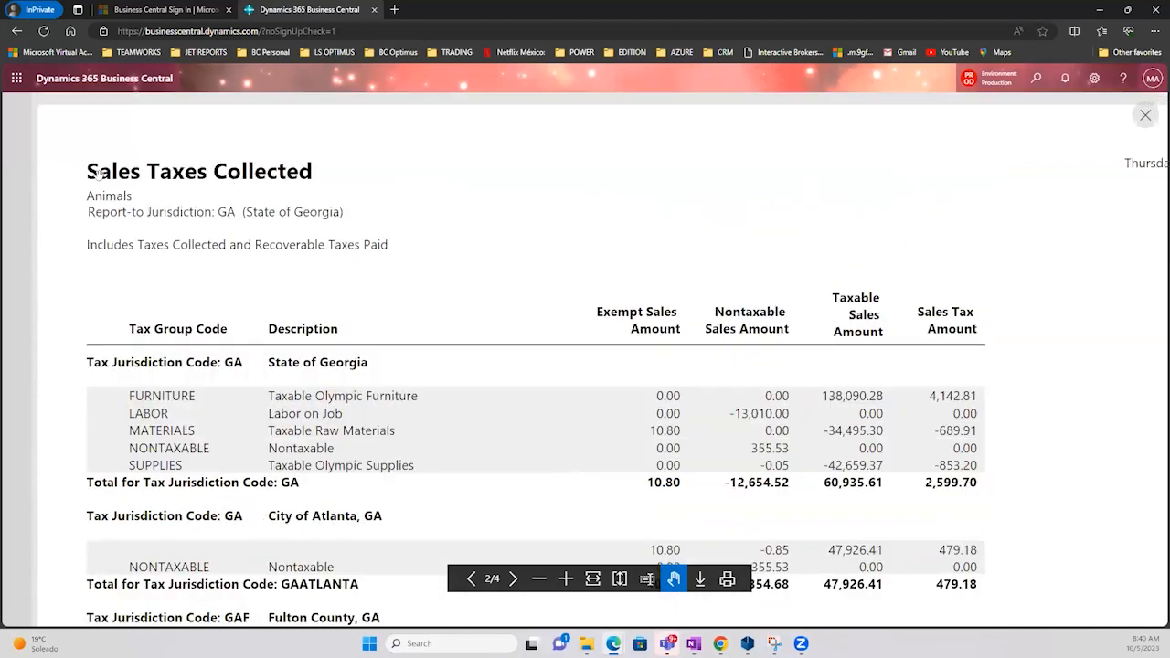
pyautogui.scroll(-2, 387, 234)
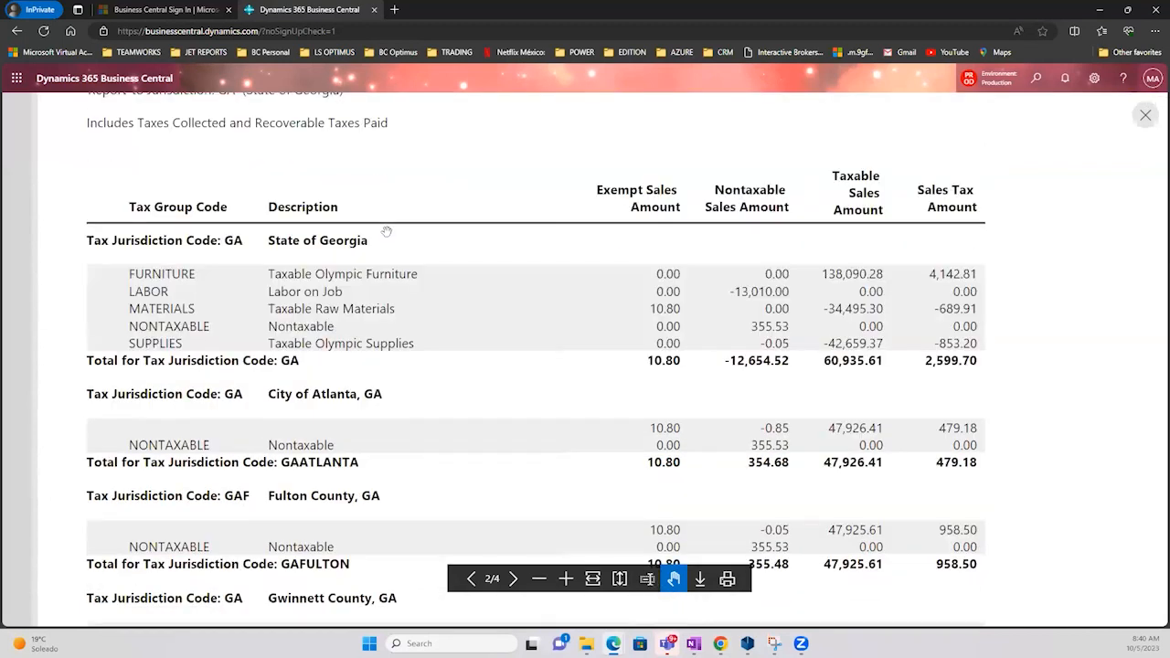
pyautogui.scroll(-1, 286, 248)
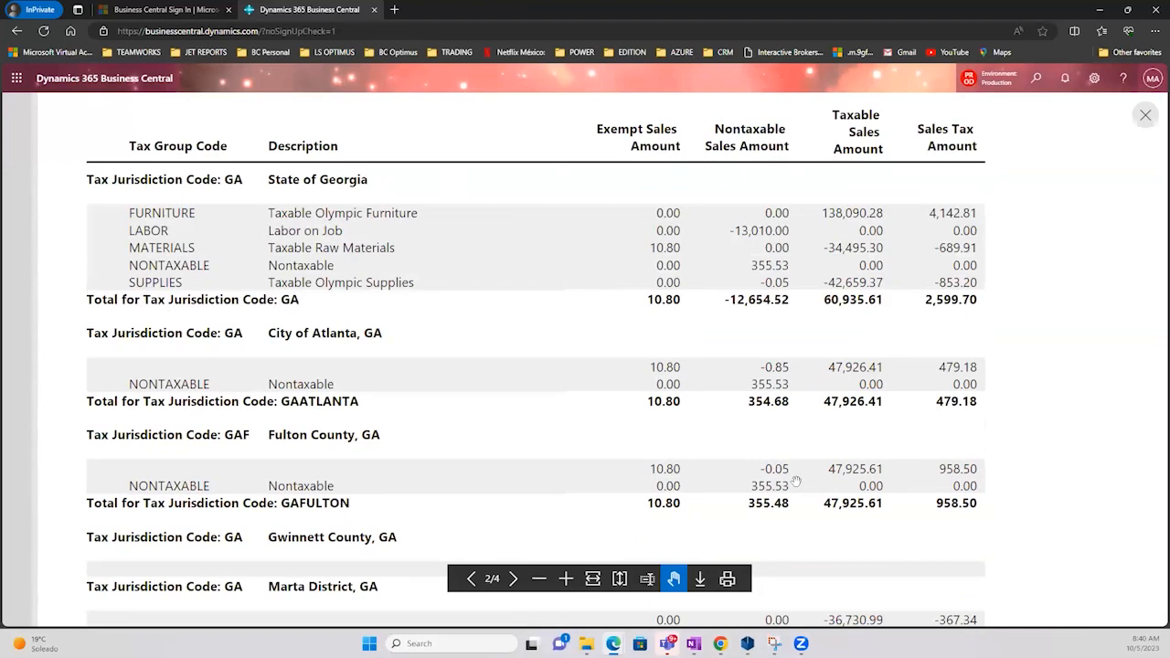
pyautogui.scroll(-2, 1033, 216)
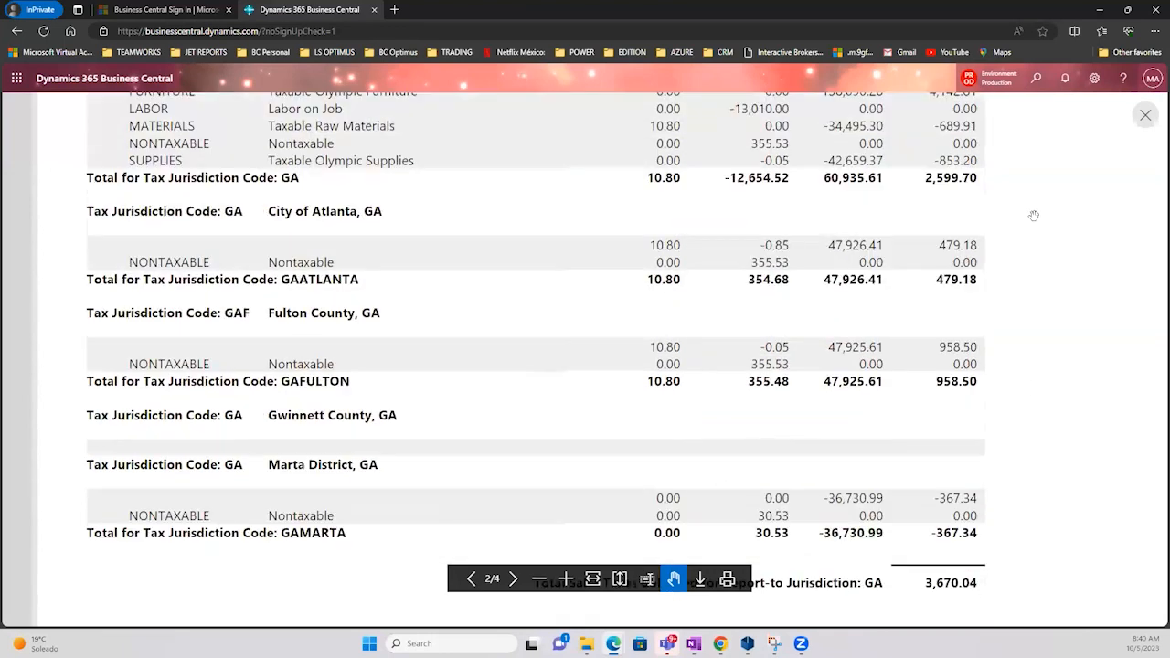
pyautogui.scroll(2, 1034, 216)
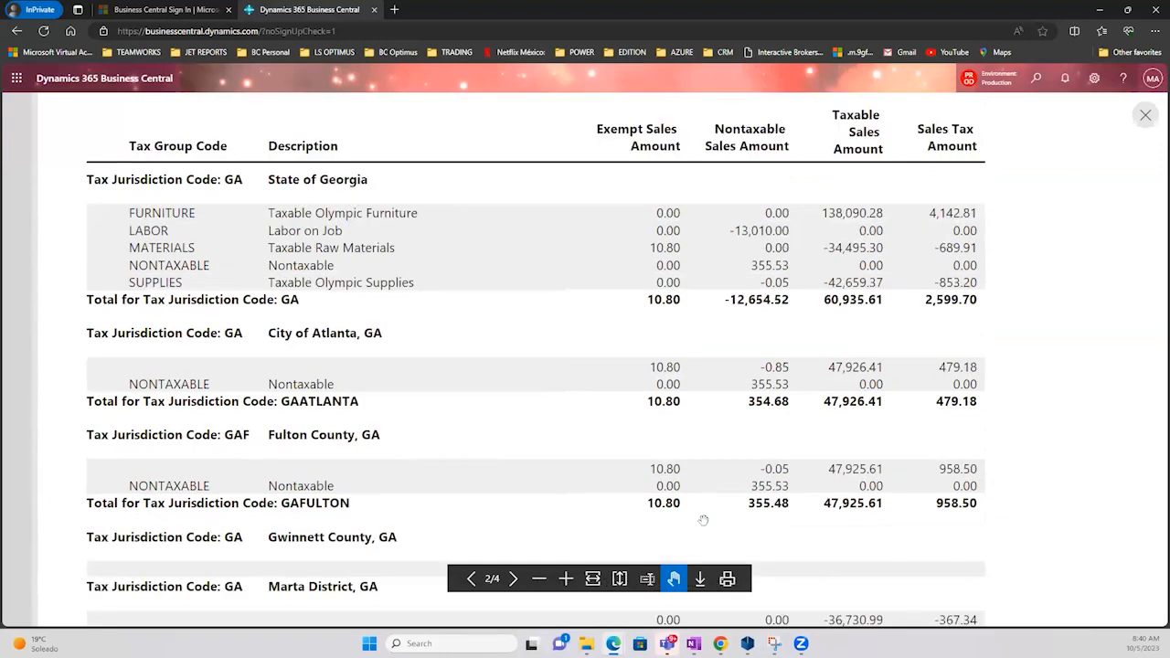
# - Download the report as a PDF and open the file, then return to Business Central and close the report preview
pyautogui.click(700, 578)
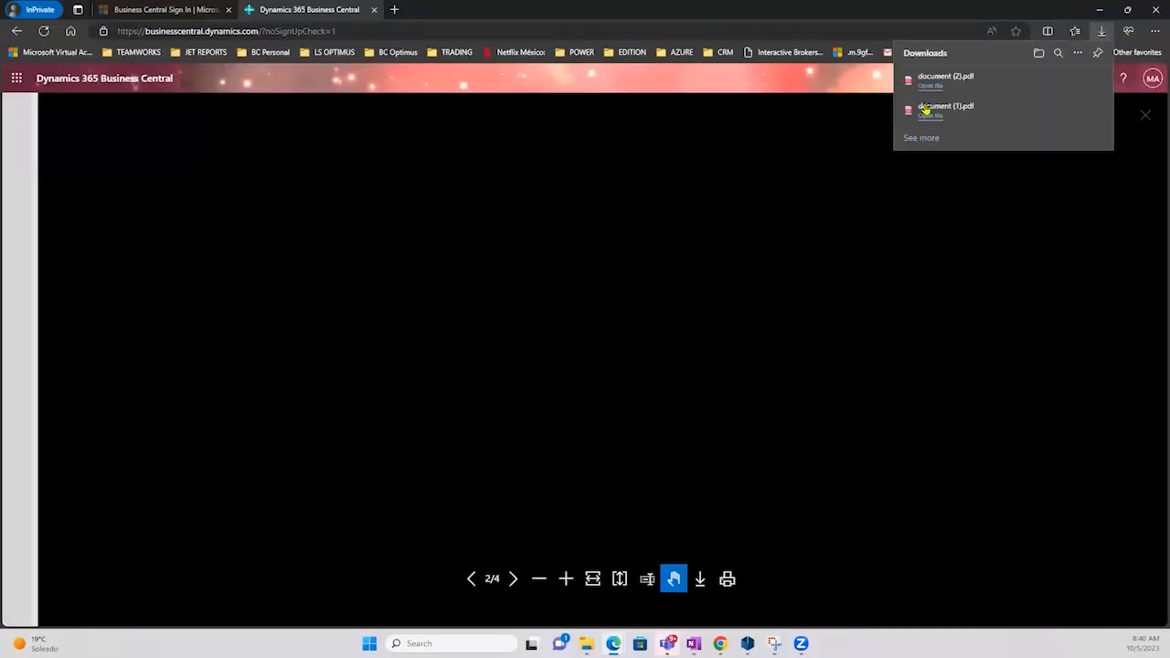
pyautogui.click(936, 83)
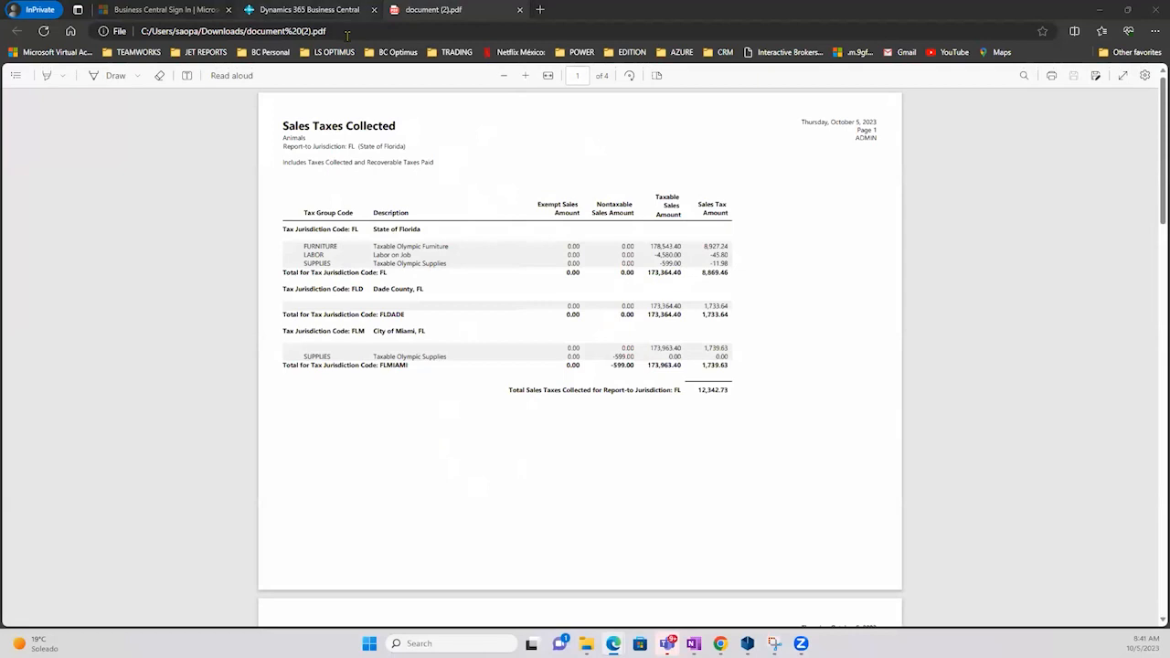
pyautogui.click(340, 12)
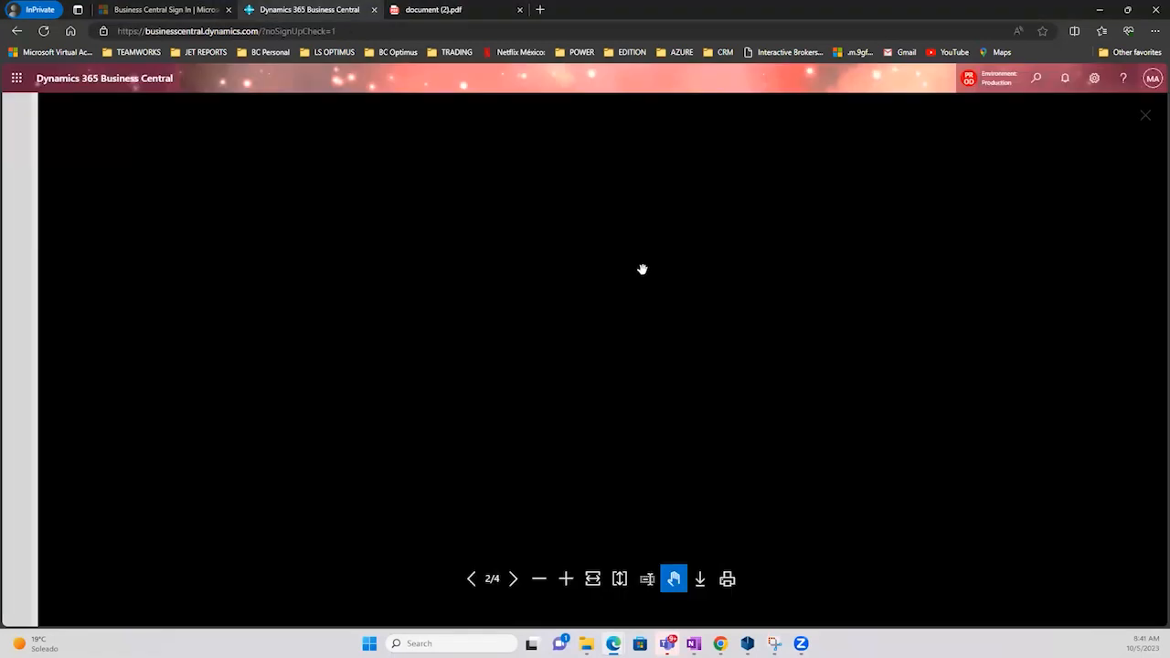
pyautogui.click(1145, 117)
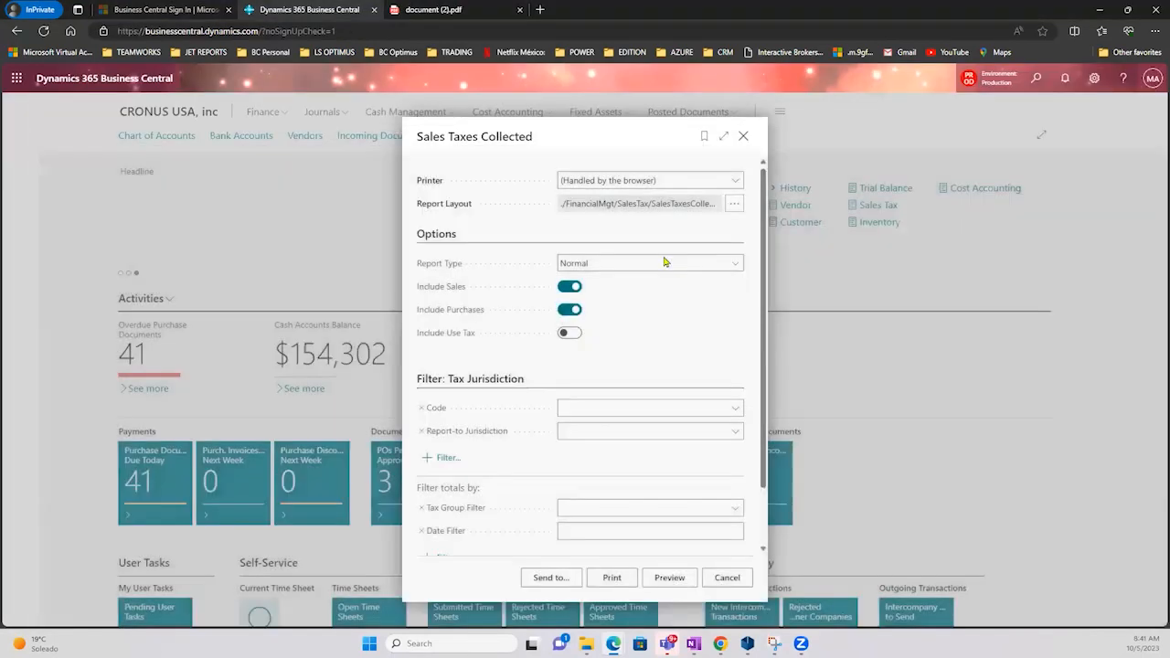
# - Preview the Sales Taxes Collected report with report type Detail and use tax excluded, and enlarge it to read its columns
pyautogui.click(567, 334)
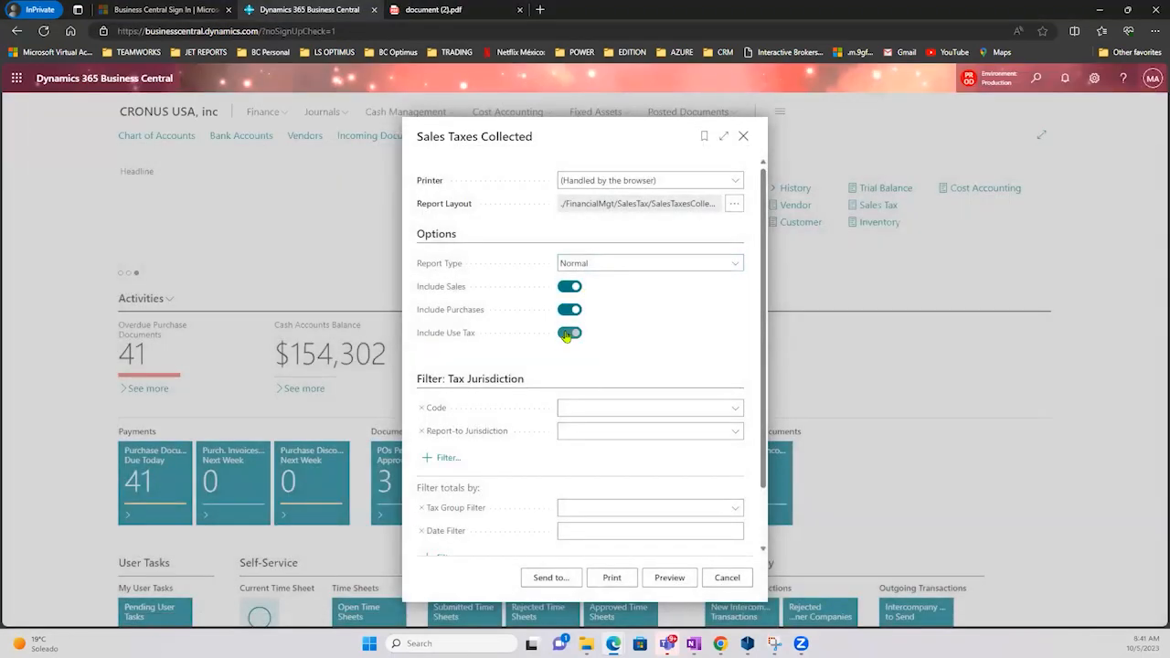
pyautogui.click(560, 265)
pyautogui.click(594, 301)
pyautogui.click(569, 332)
pyautogui.click(670, 577)
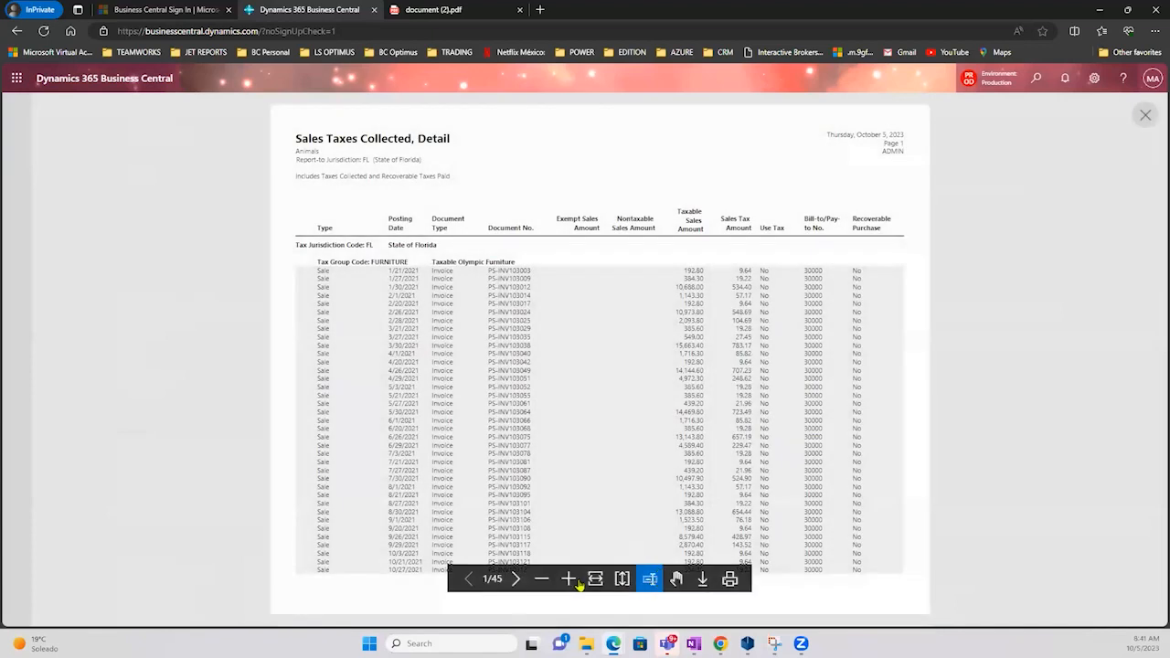
pyautogui.click(568, 579)
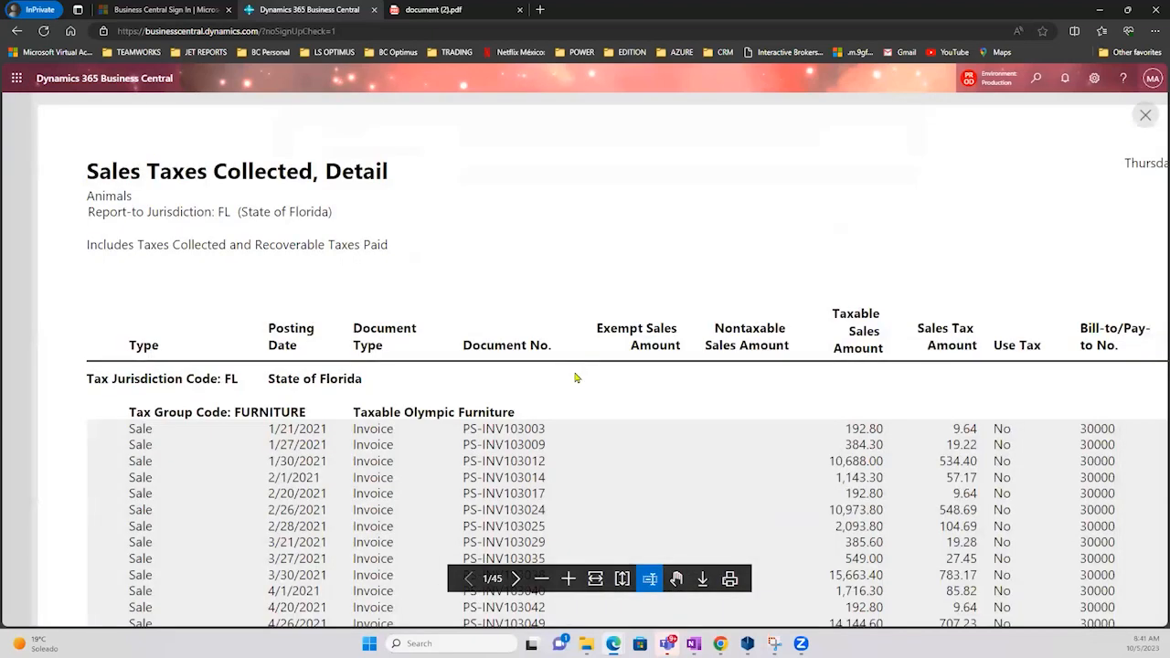
pyautogui.scroll(3, 575, 378)
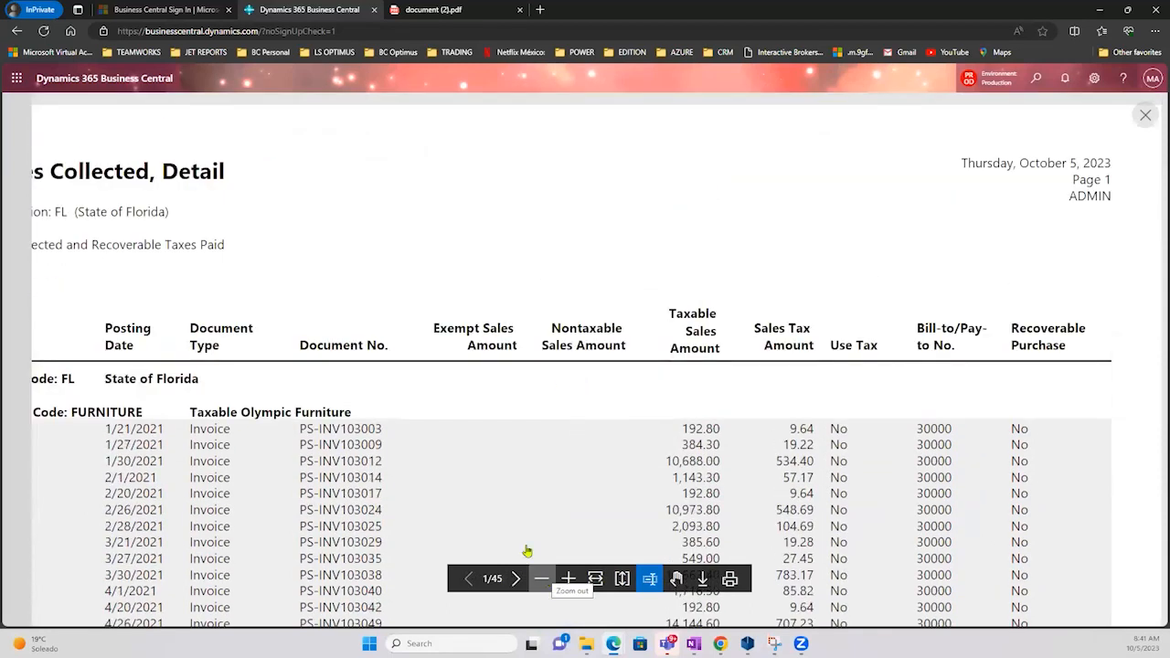
# - Pan the detailed Sales Taxes Collected report and examine the Florida furniture invoices with their taxable sales and sales tax amounts
pyautogui.click(676, 579)
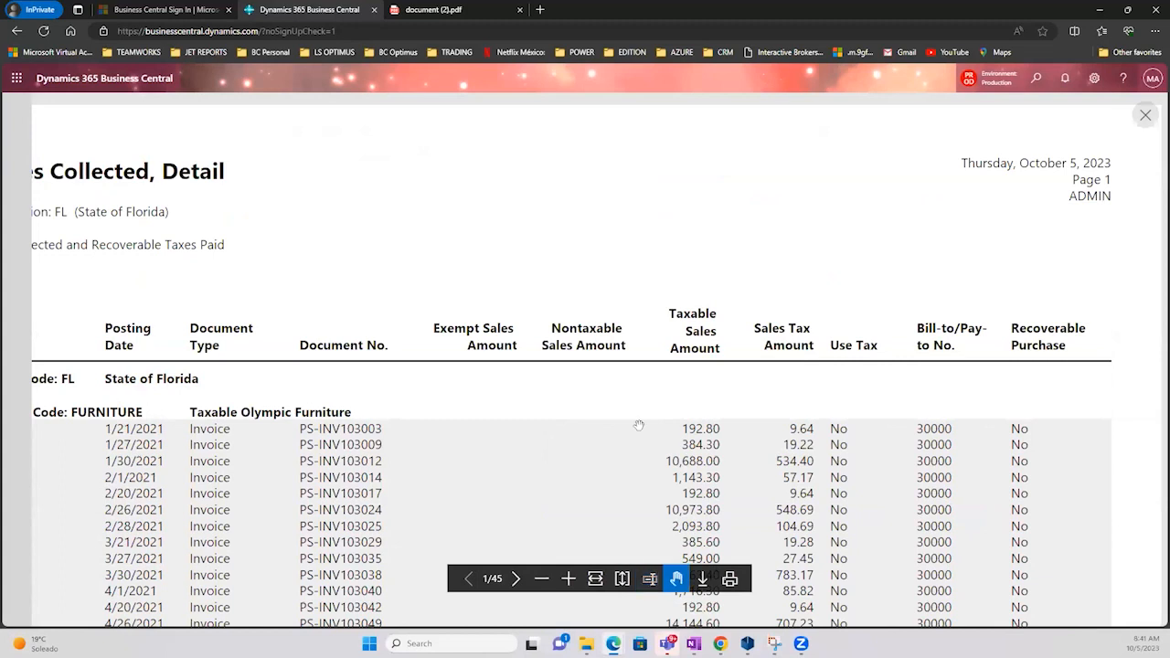
pyautogui.moveTo(638, 425); pyautogui.dragTo(731, 373)
pyautogui.moveTo(605, 399); pyautogui.dragTo(712, 312)
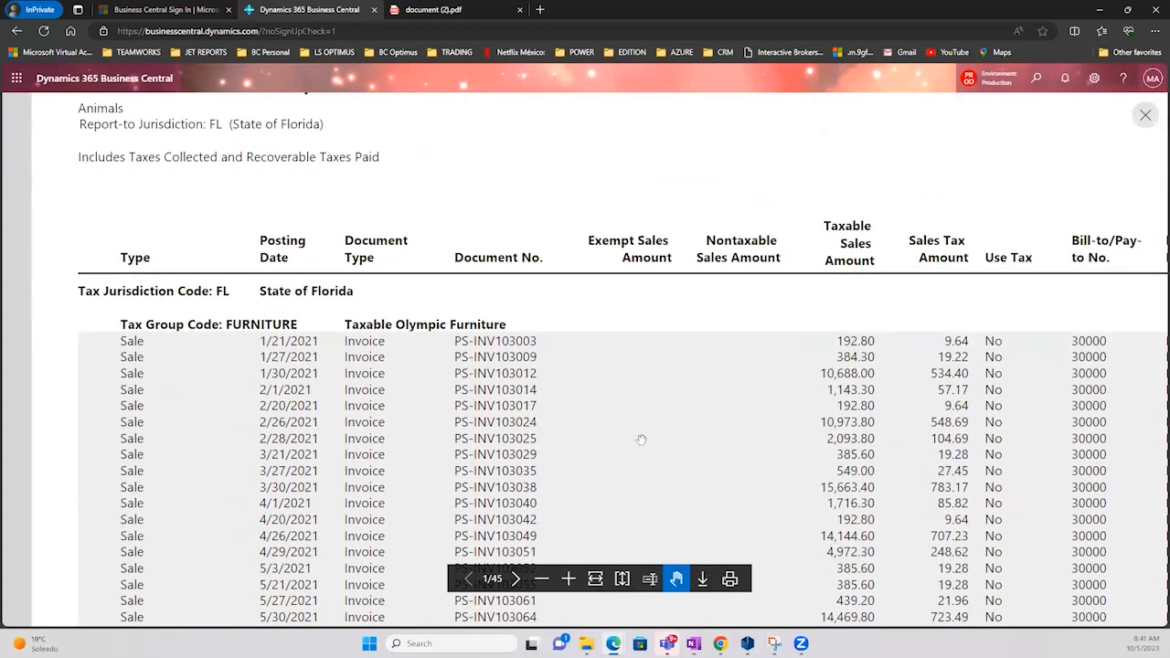
pyautogui.moveTo(580, 292); pyautogui.dragTo(439, 160)
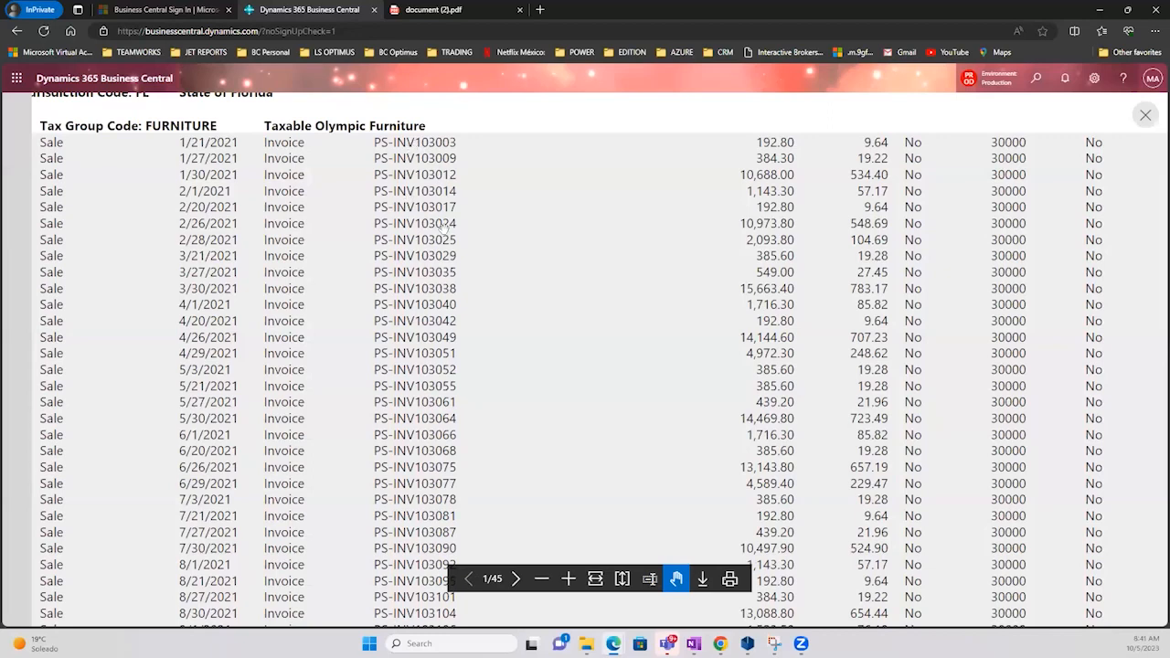
pyautogui.scroll(-1, 423, 210)
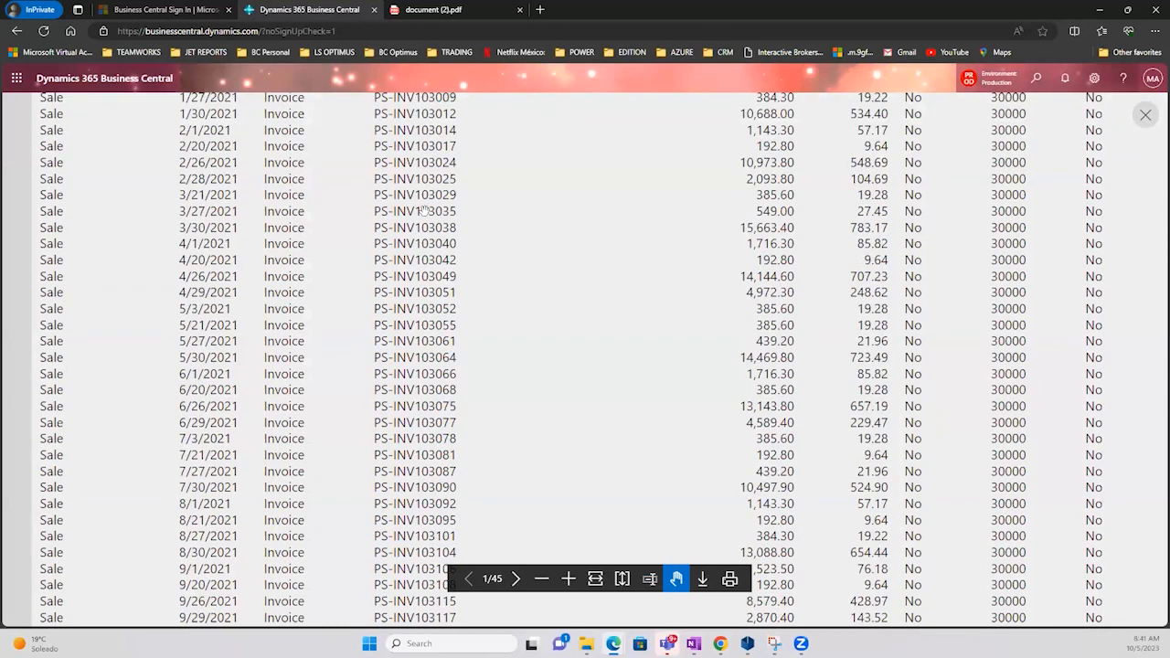
pyautogui.scroll(-1, 423, 209)
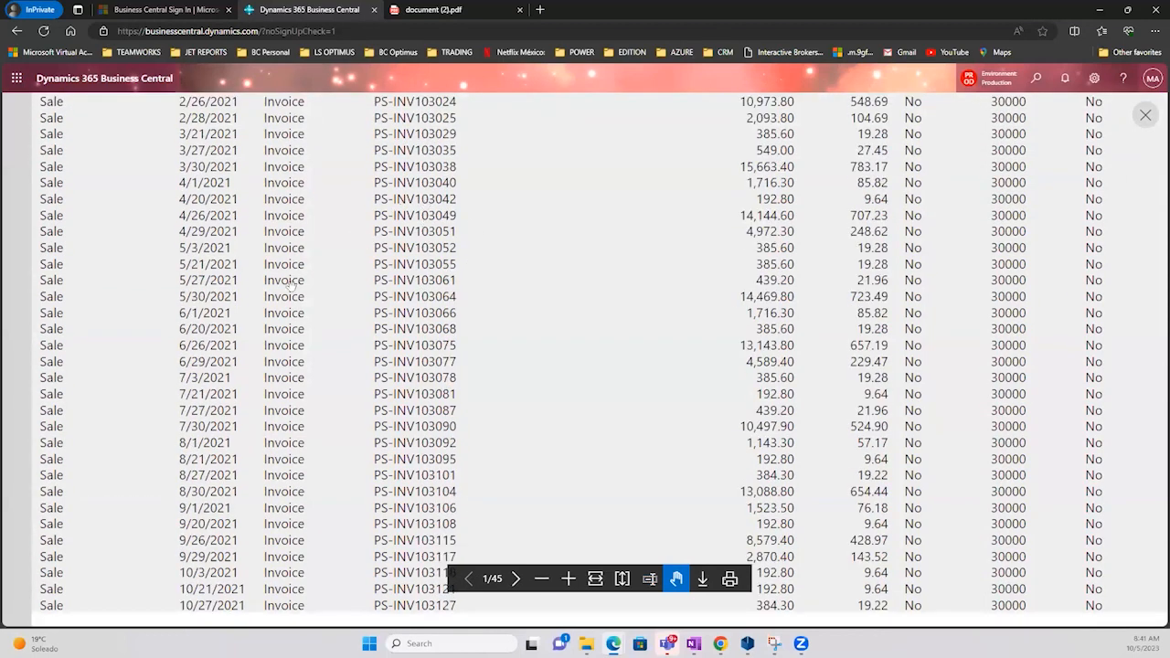
pyautogui.scroll(-1, 1059, 171)
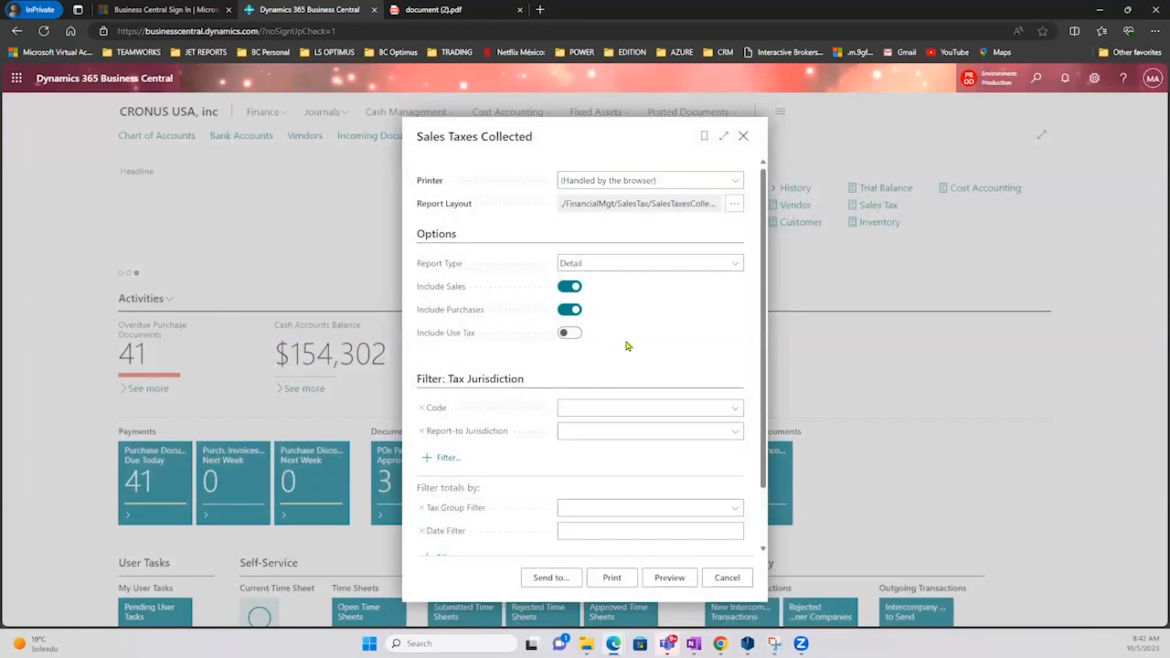
# - Check the available Report-to Jurisdiction and Code filter values for the Sales Taxes Collected report, then close its request page
pyautogui.click(631, 430)
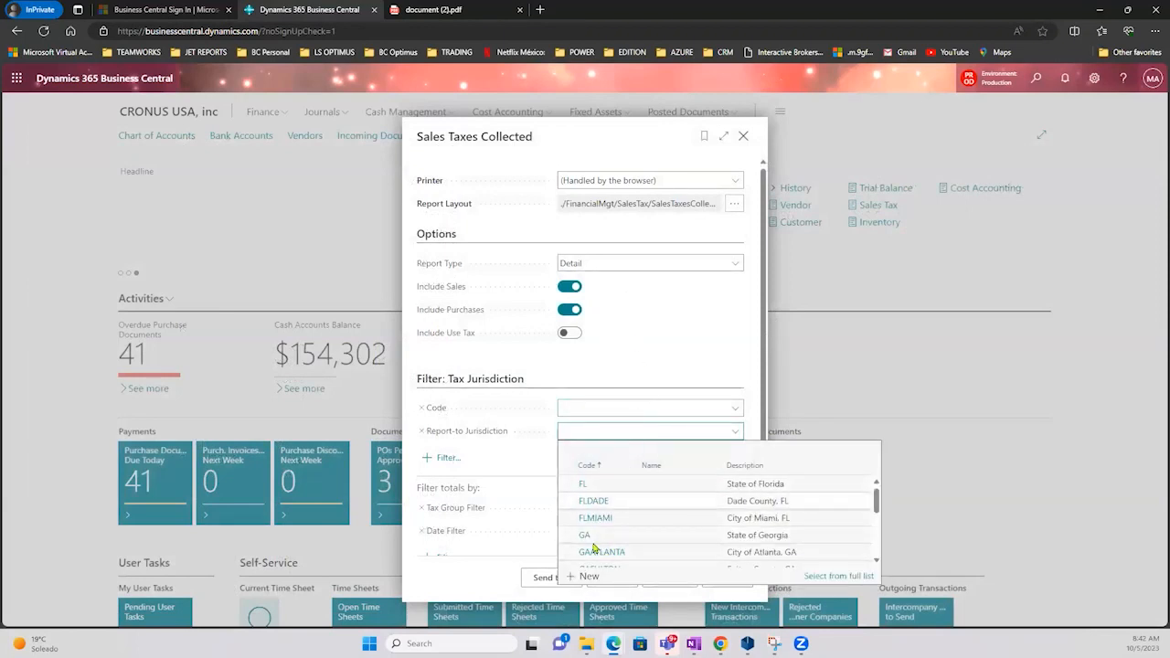
pyautogui.click(586, 412)
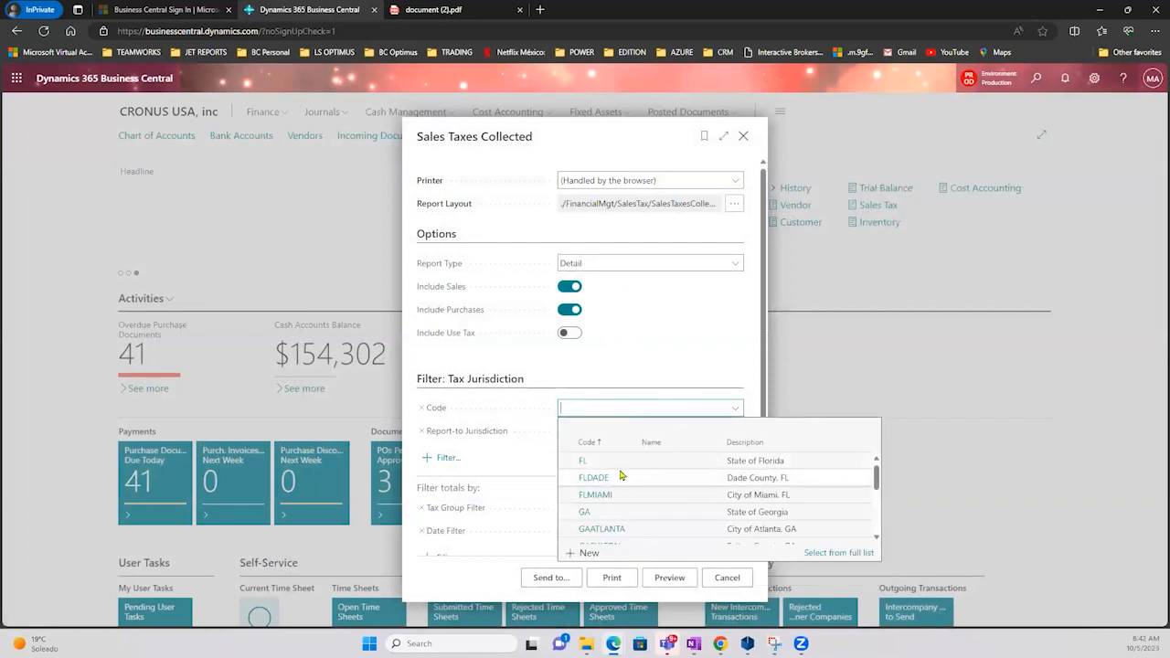
pyautogui.click(612, 344)
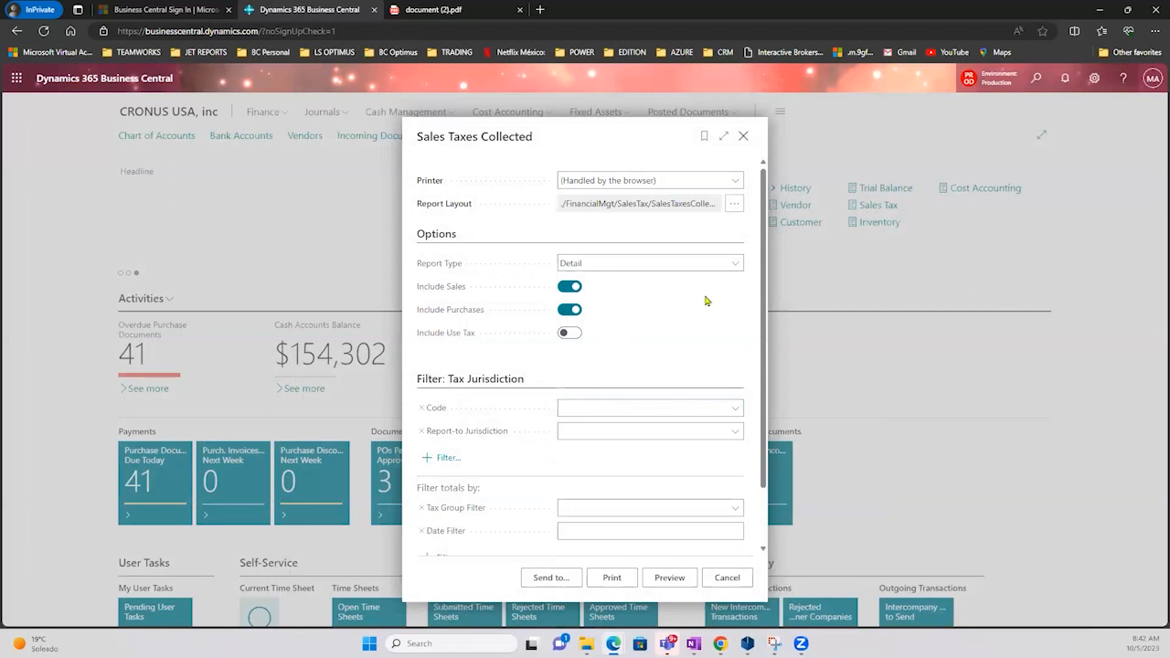
pyautogui.click(742, 137)
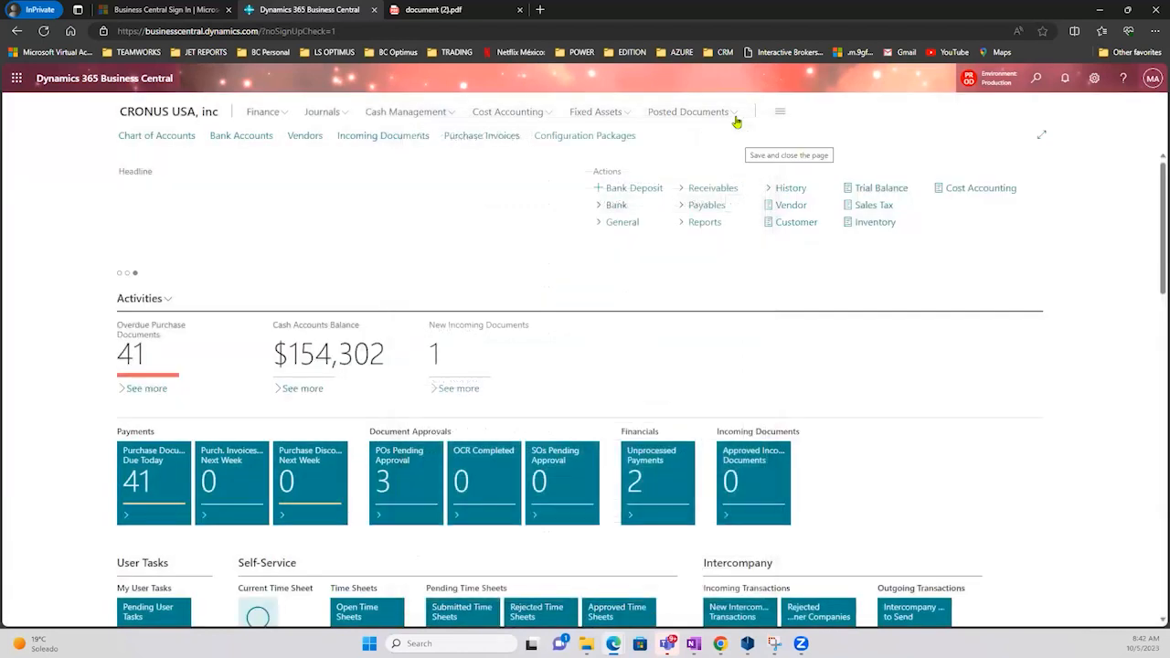
# - Look over the available sales tax reports, then search for "tax" and open the Tax Entries list
pyautogui.click(893, 210)
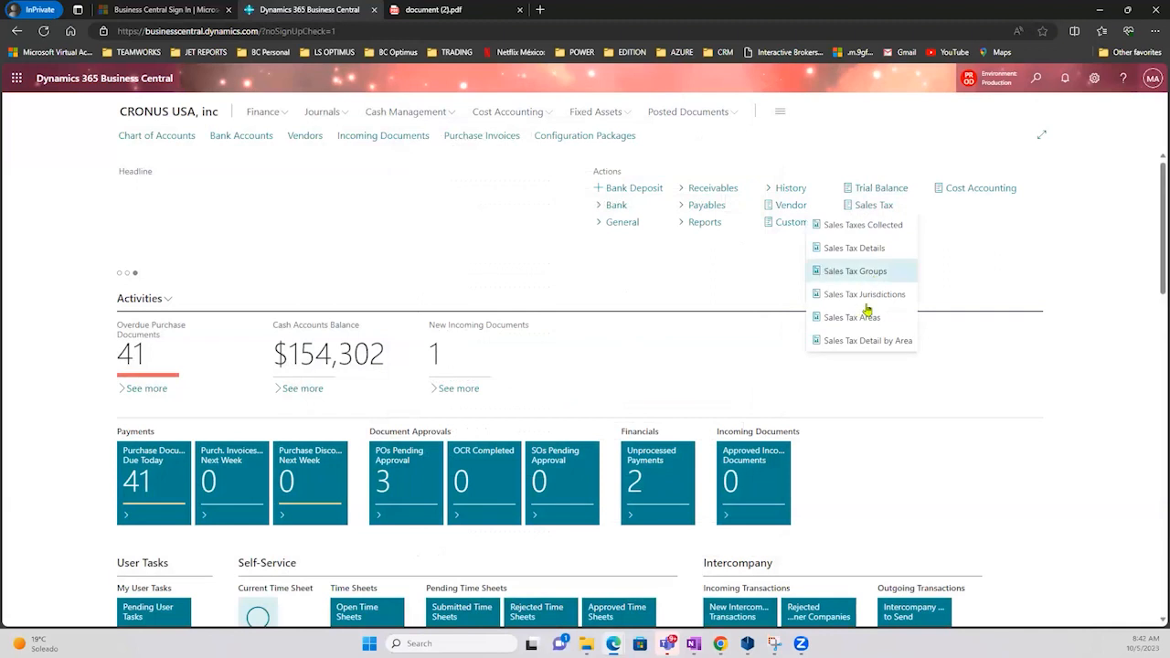
pyautogui.click(980, 302)
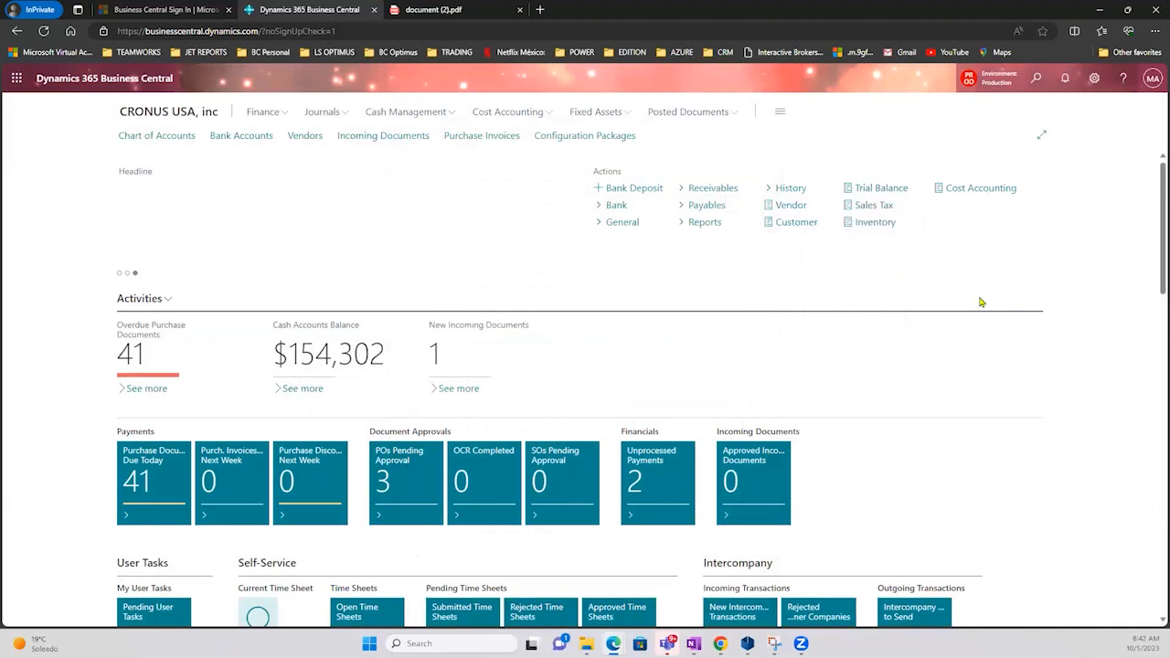
pyautogui.click(1030, 85)
pyautogui.write('tax')
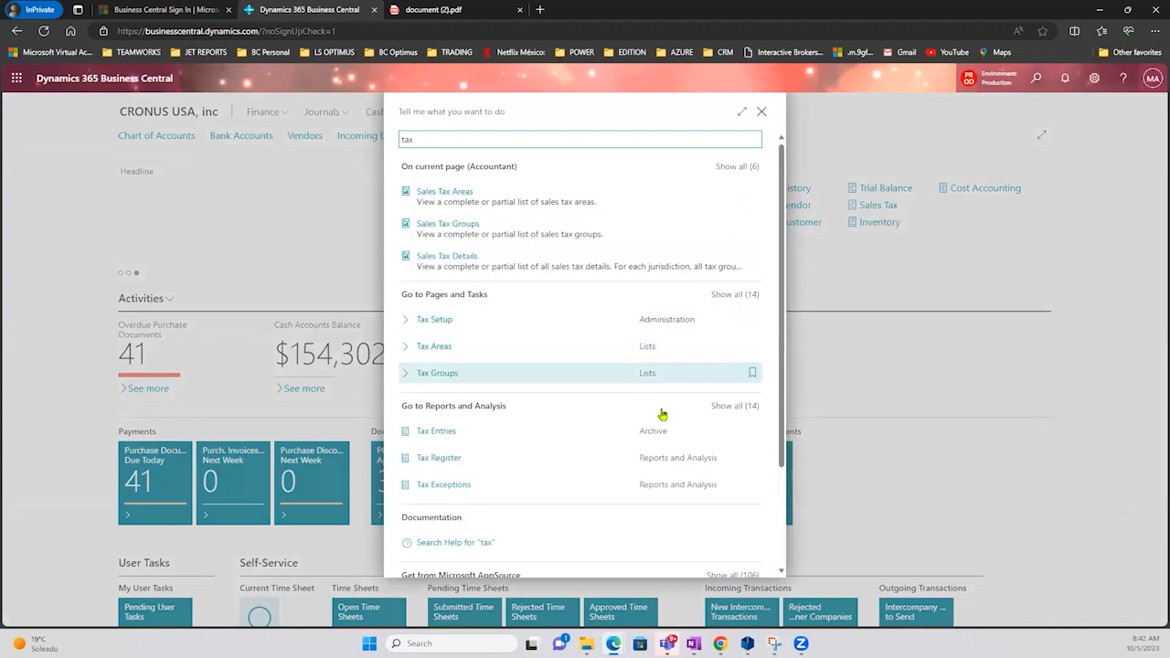
pyautogui.click(440, 435)
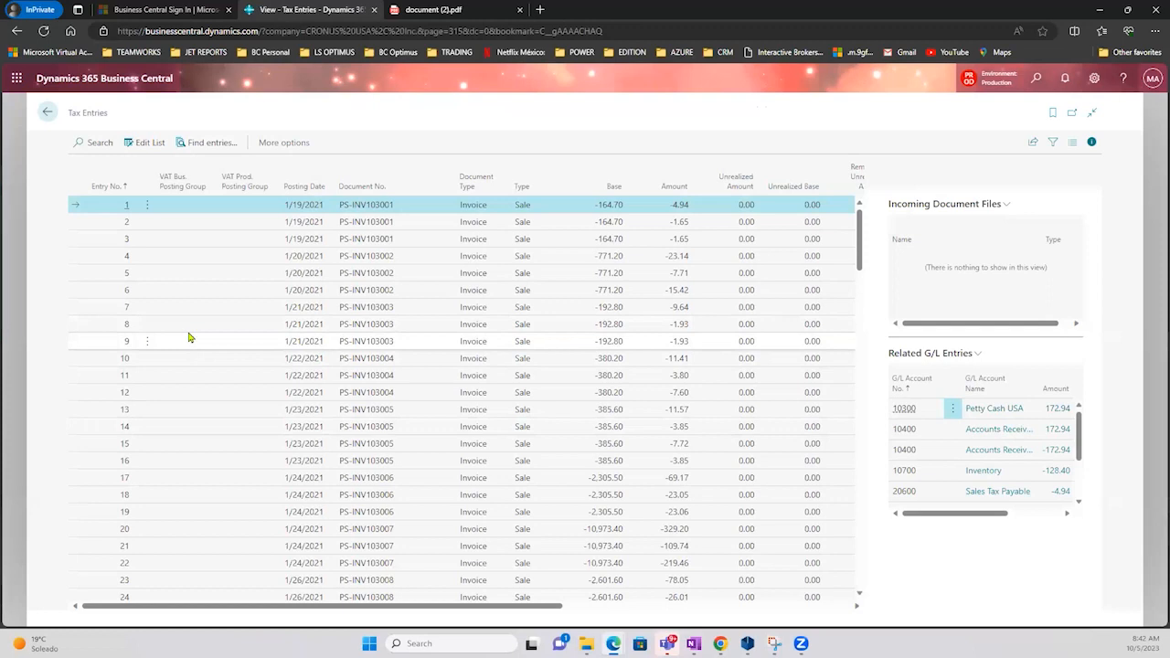
pyautogui.moveTo(108, 113); pyautogui.dragTo(68, 114)
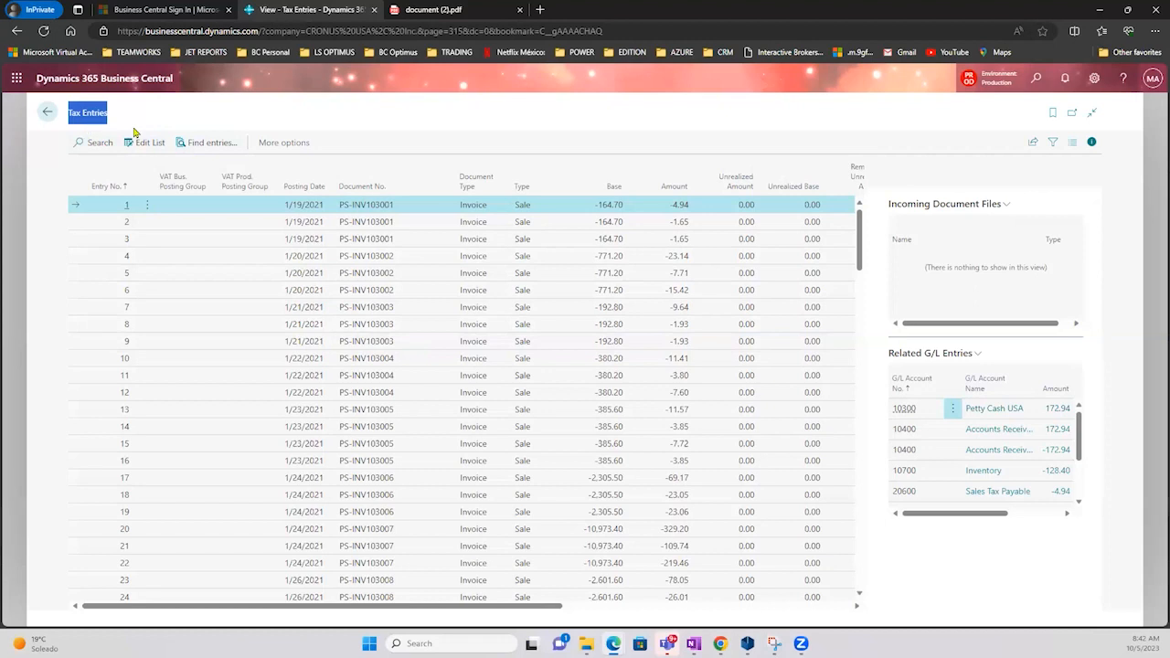
# - Filter the tax entries by type Purchase
pyautogui.click(522, 210)
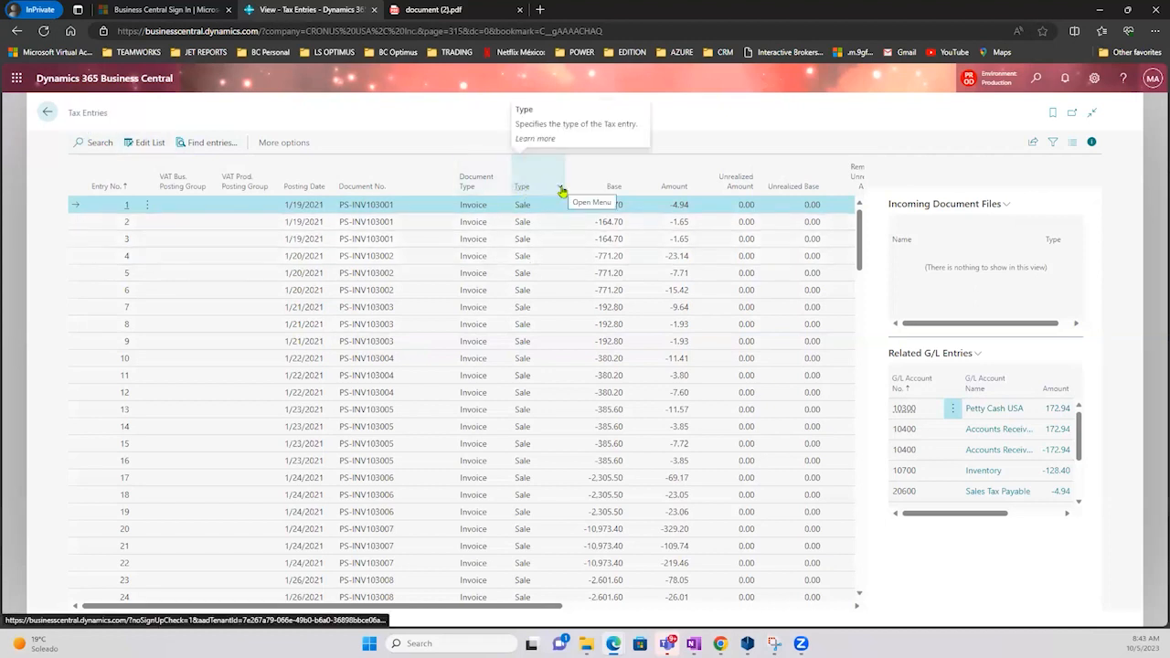
pyautogui.click(560, 190)
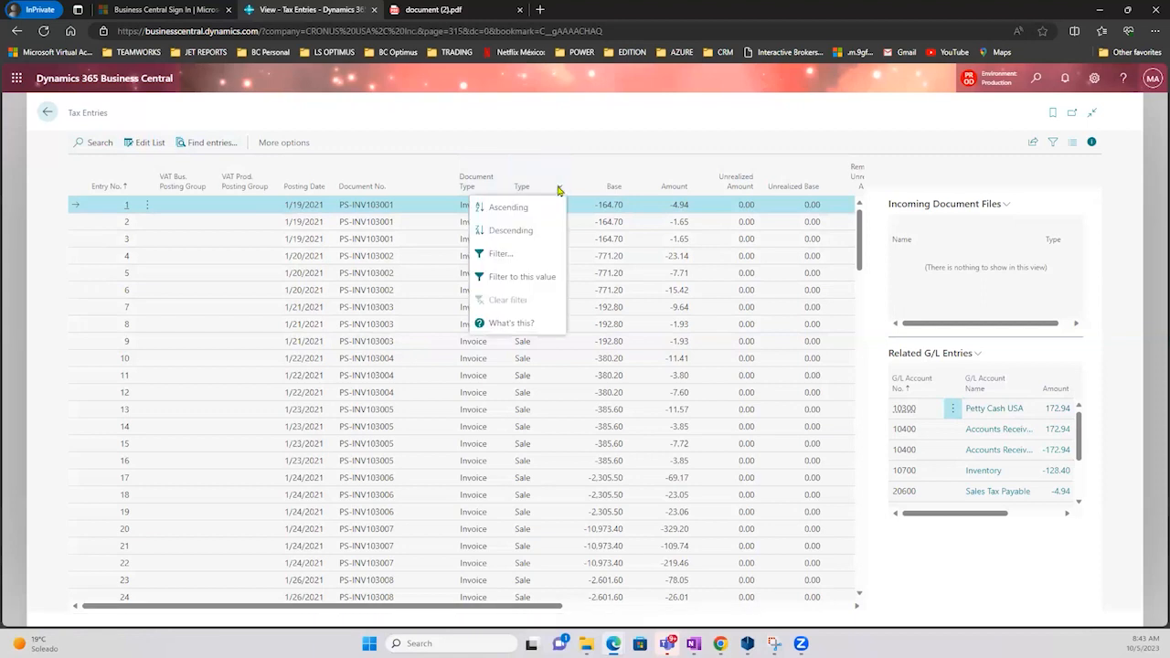
pyautogui.click(537, 256)
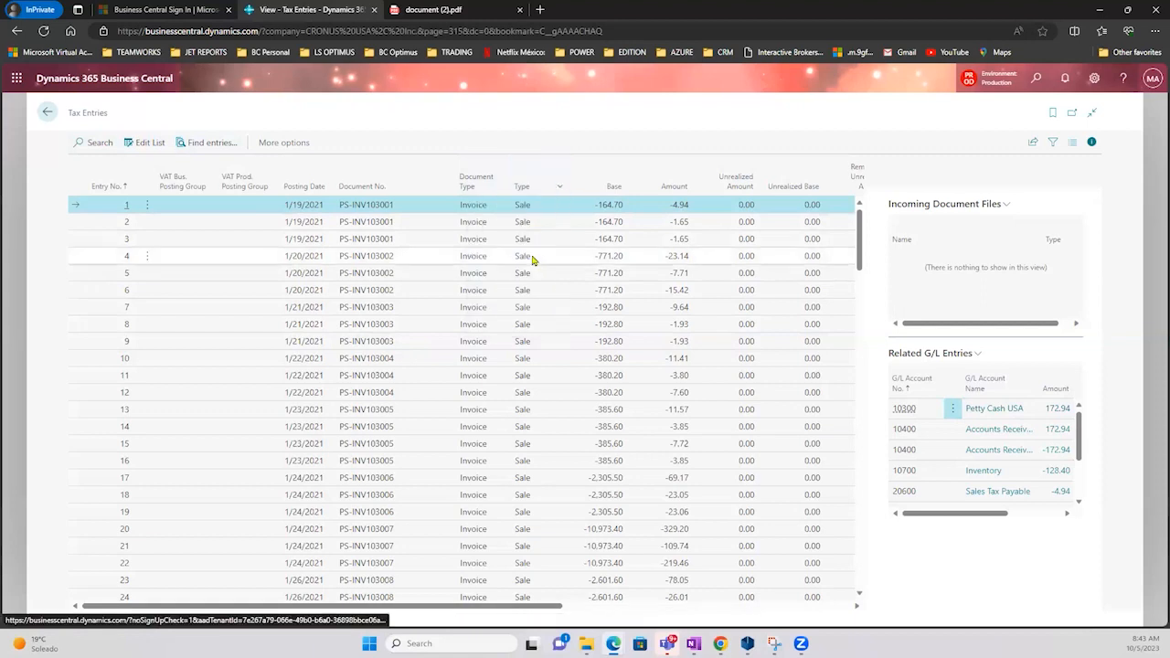
pyautogui.click(561, 189)
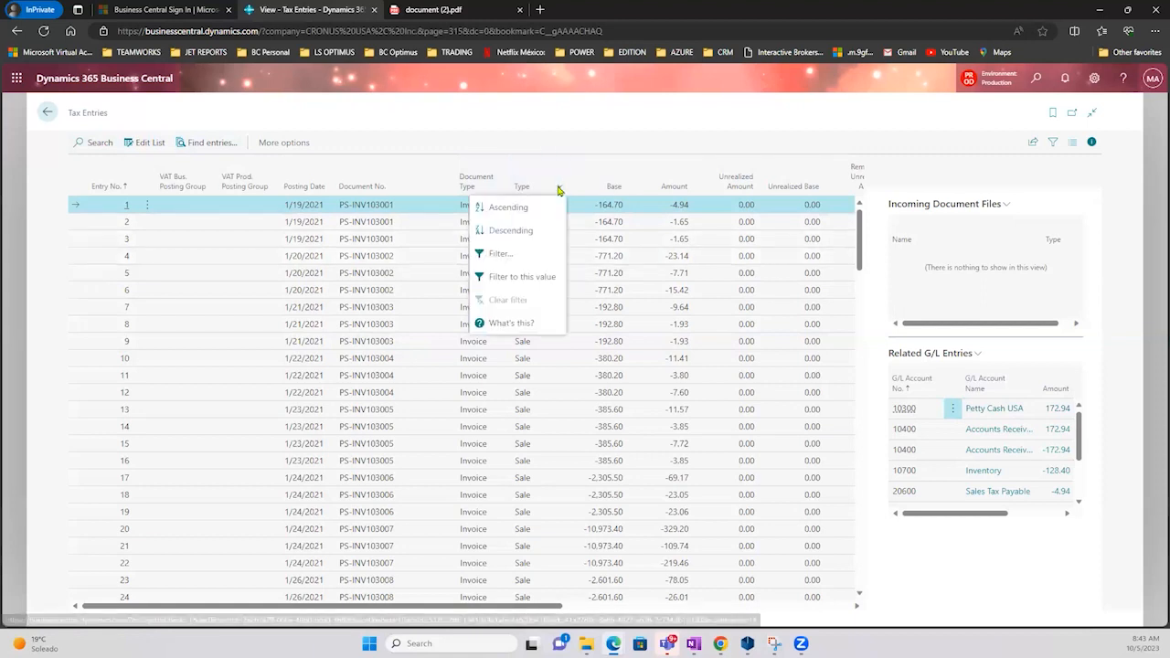
pyautogui.click(520, 255)
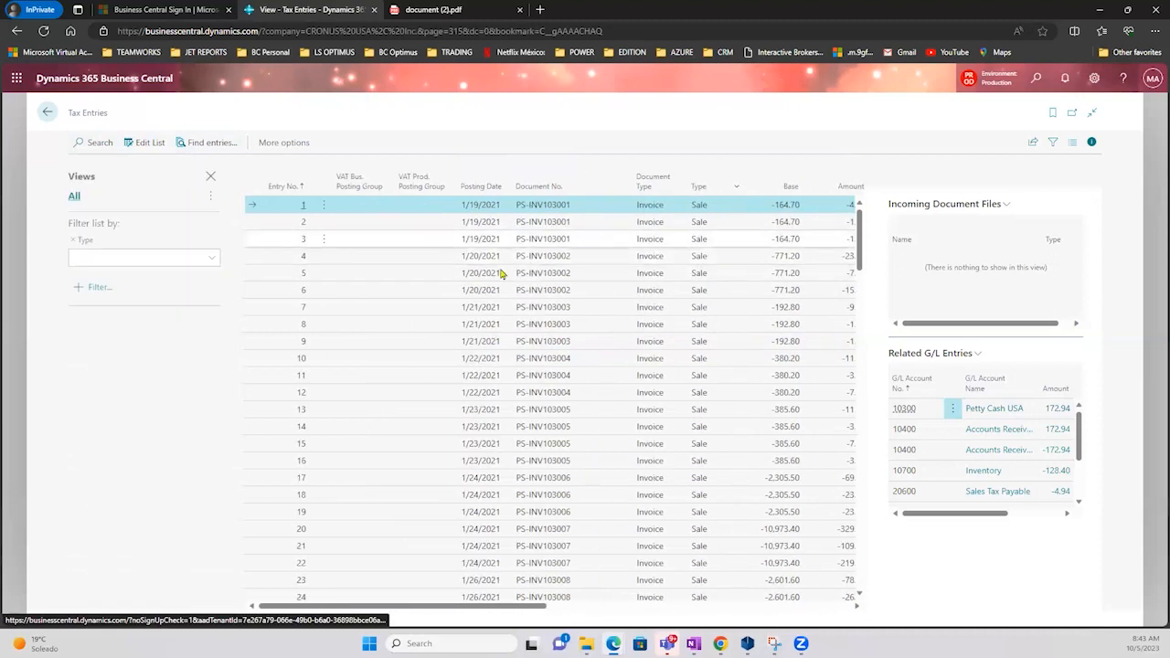
pyautogui.click(210, 266)
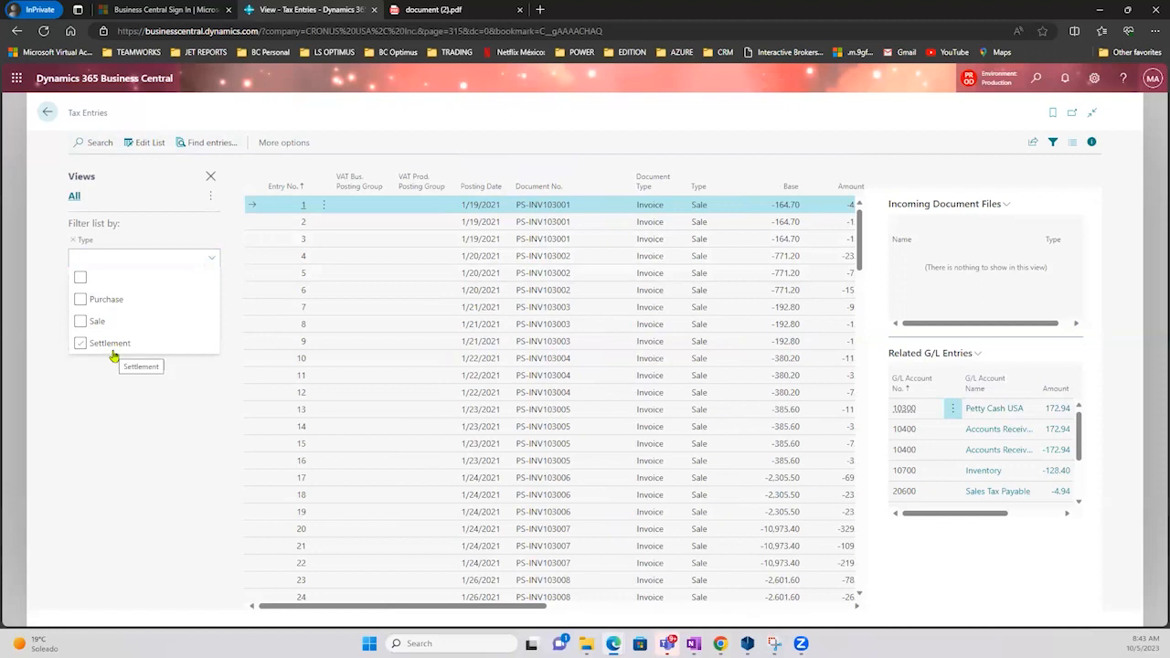
pyautogui.click(85, 303)
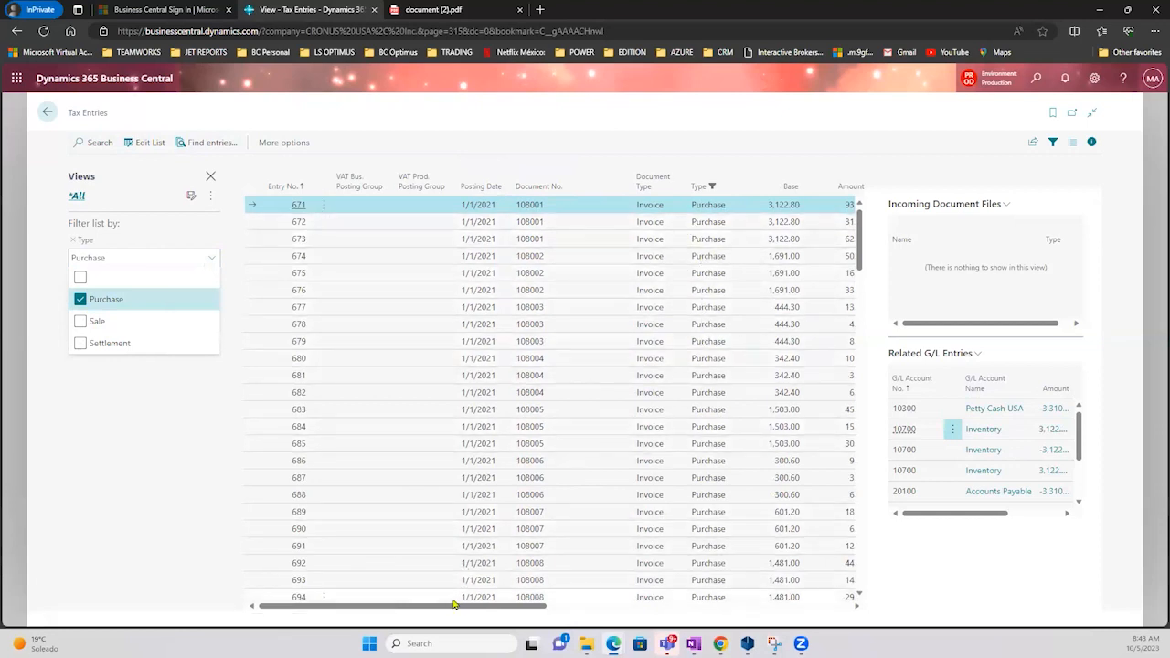
# - Bring the Base and Amount columns into view and compare both values for purchase tax entry 677
pyautogui.moveTo(452, 608); pyautogui.dragTo(553, 611)
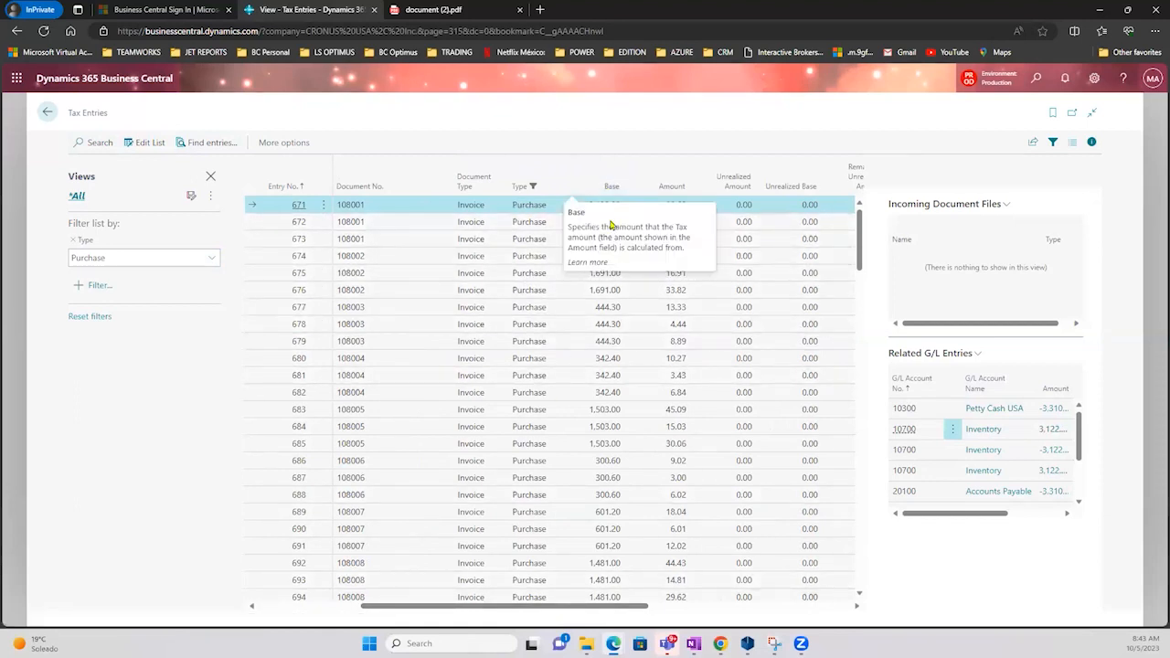
pyautogui.click(616, 307)
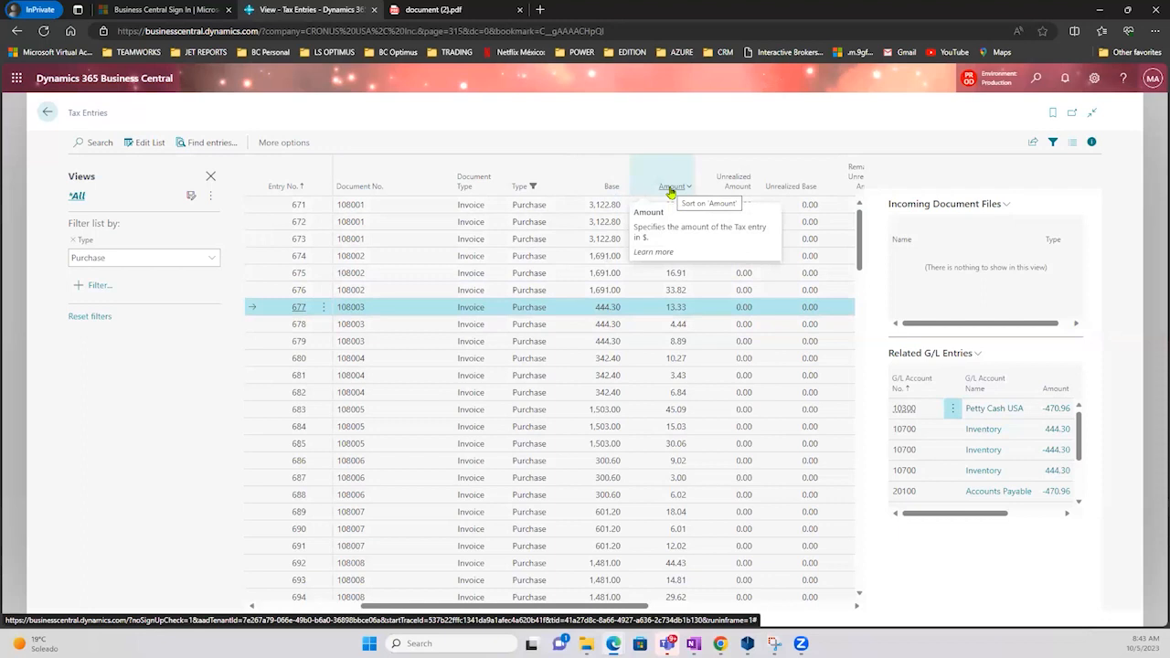
pyautogui.click(682, 314)
pyautogui.click(605, 309)
pyautogui.click(674, 311)
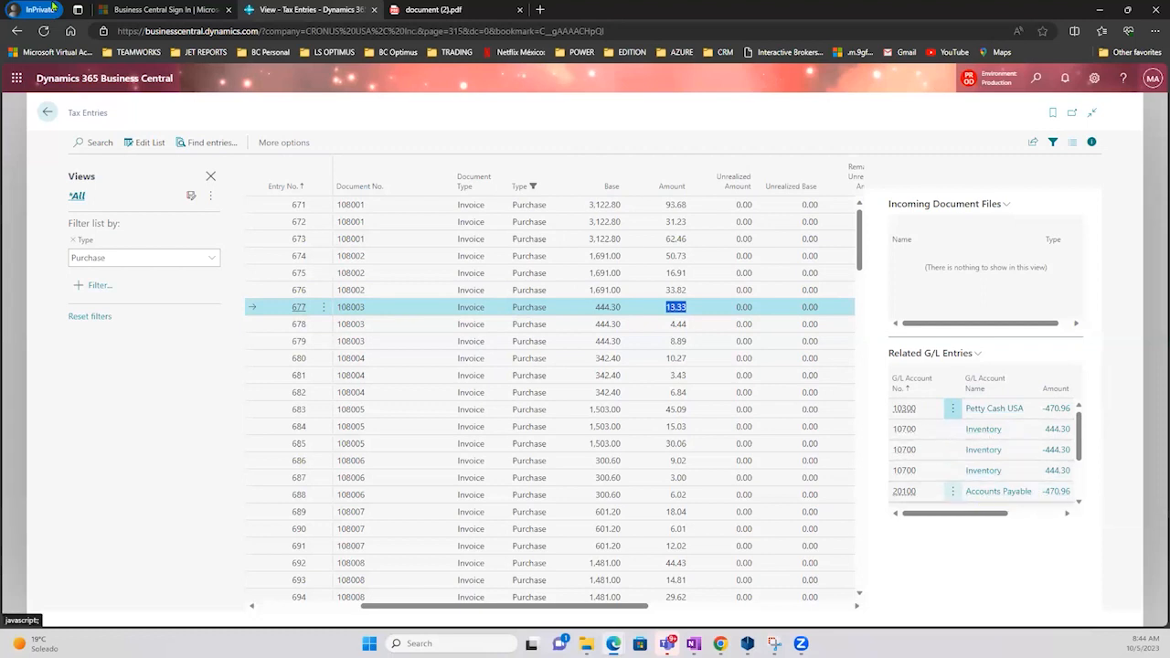
# - Find the entries related to tax entry 677 and examine the G/L Entry and Tax Entry counts for its document
pyautogui.click(198, 144)
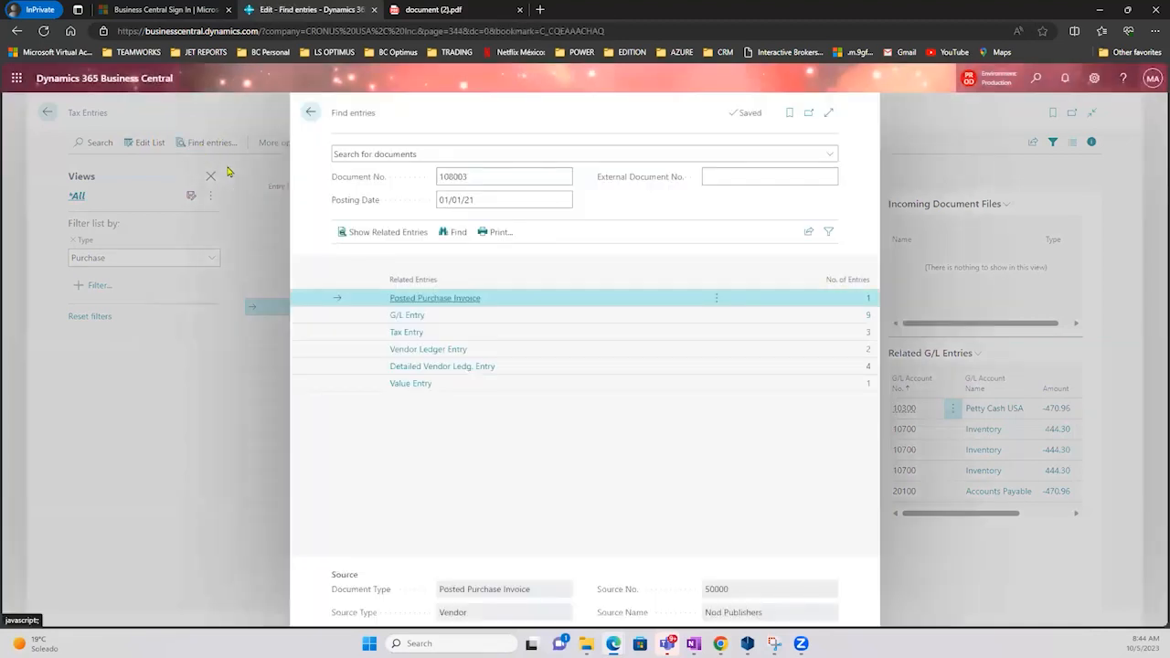
pyautogui.doubleClick(483, 179)
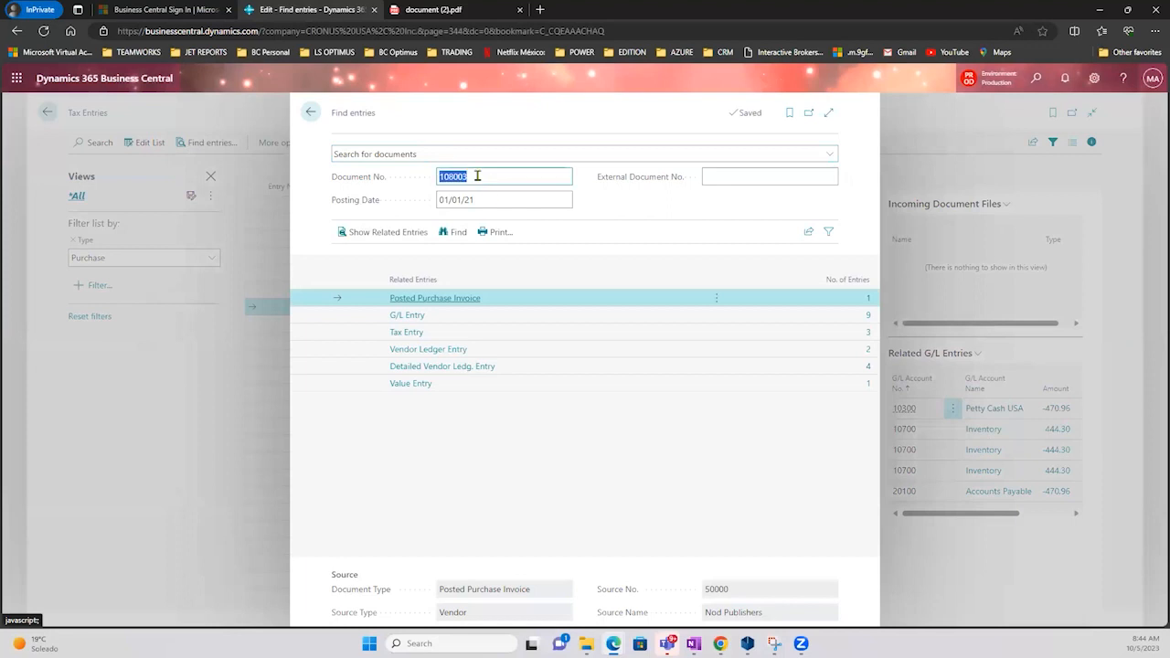
pyautogui.click(454, 233)
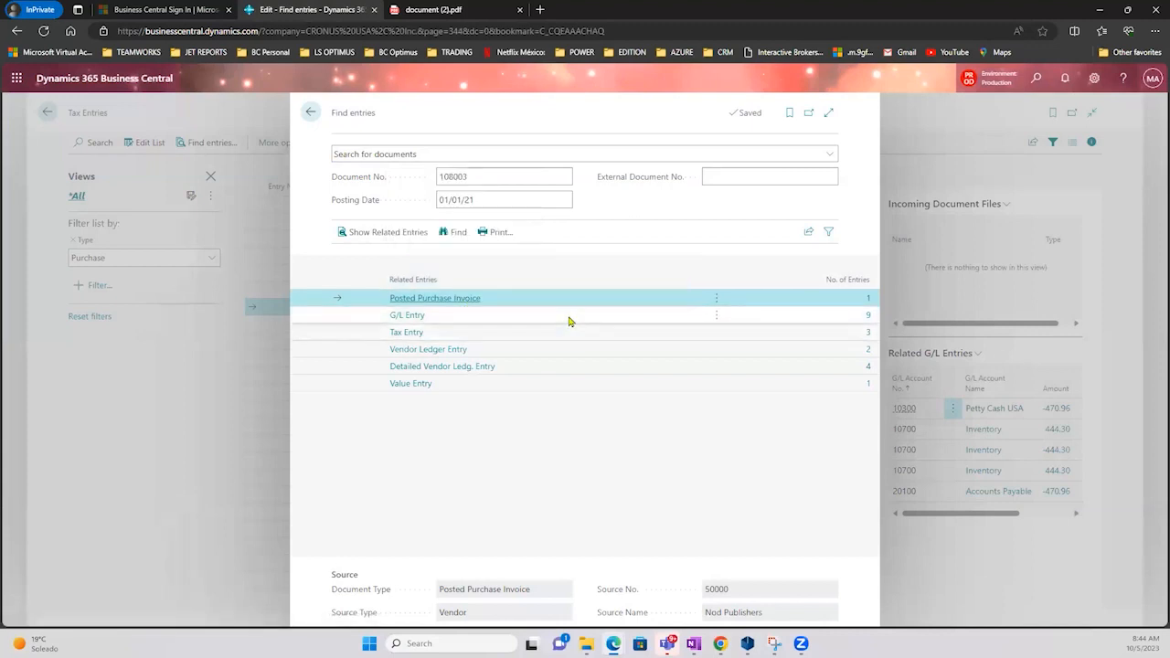
pyautogui.click(607, 314)
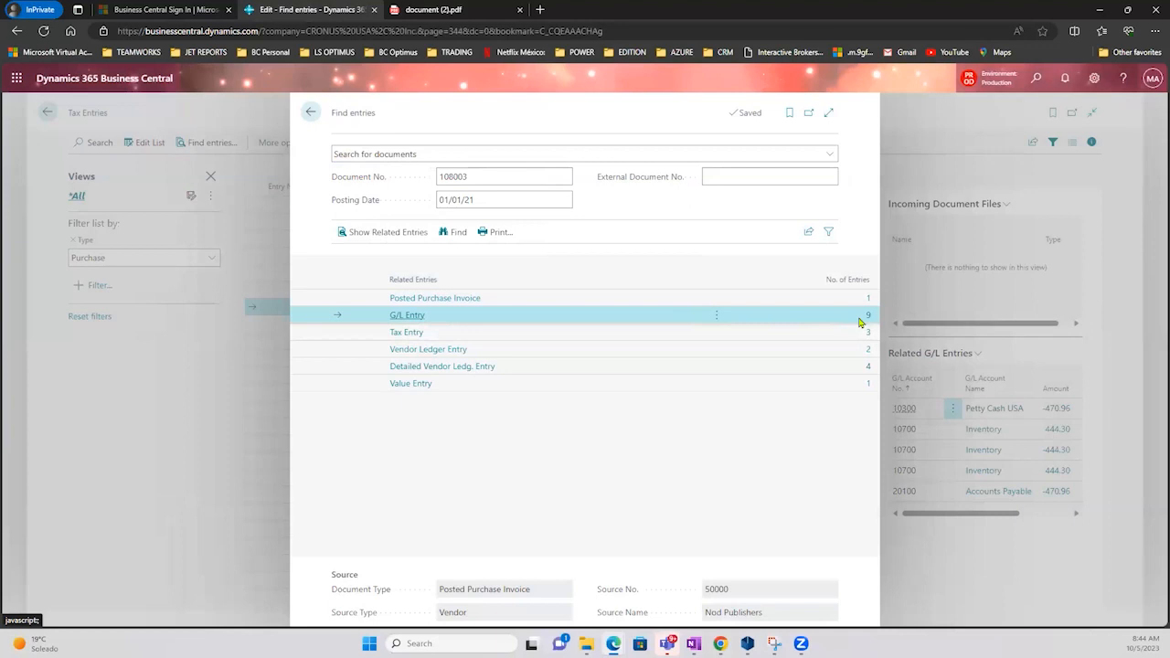
pyautogui.click(662, 340)
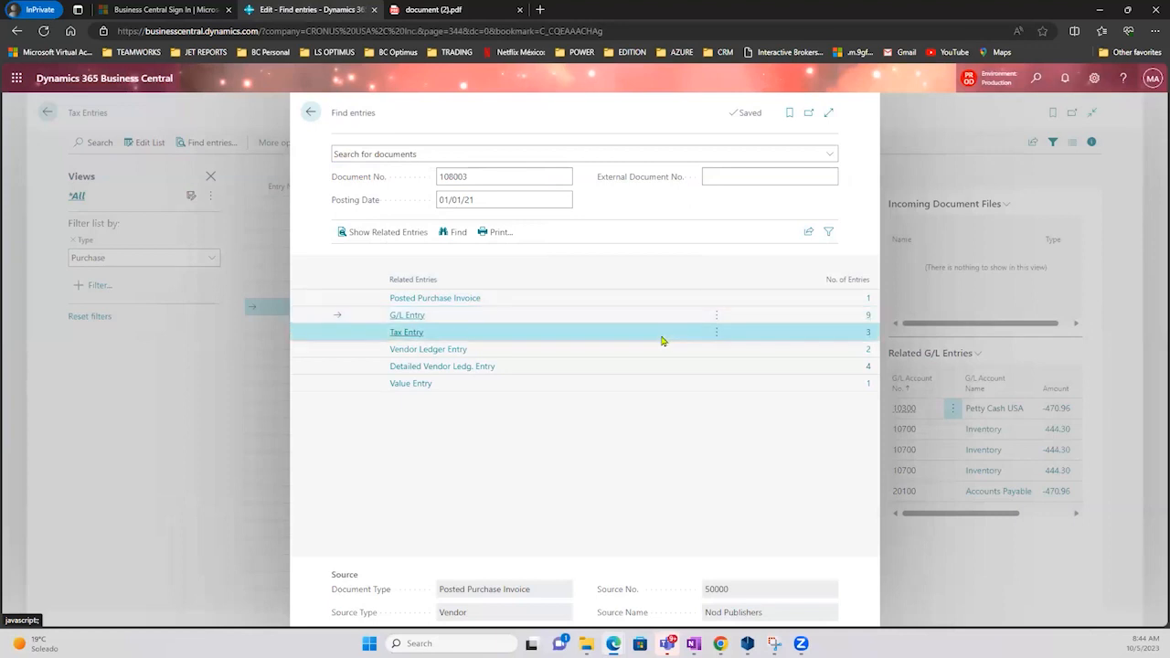
# - Open the document's related tax entries, examine their base and tax amounts and the available actions, then return to Find entries
pyautogui.click(866, 335)
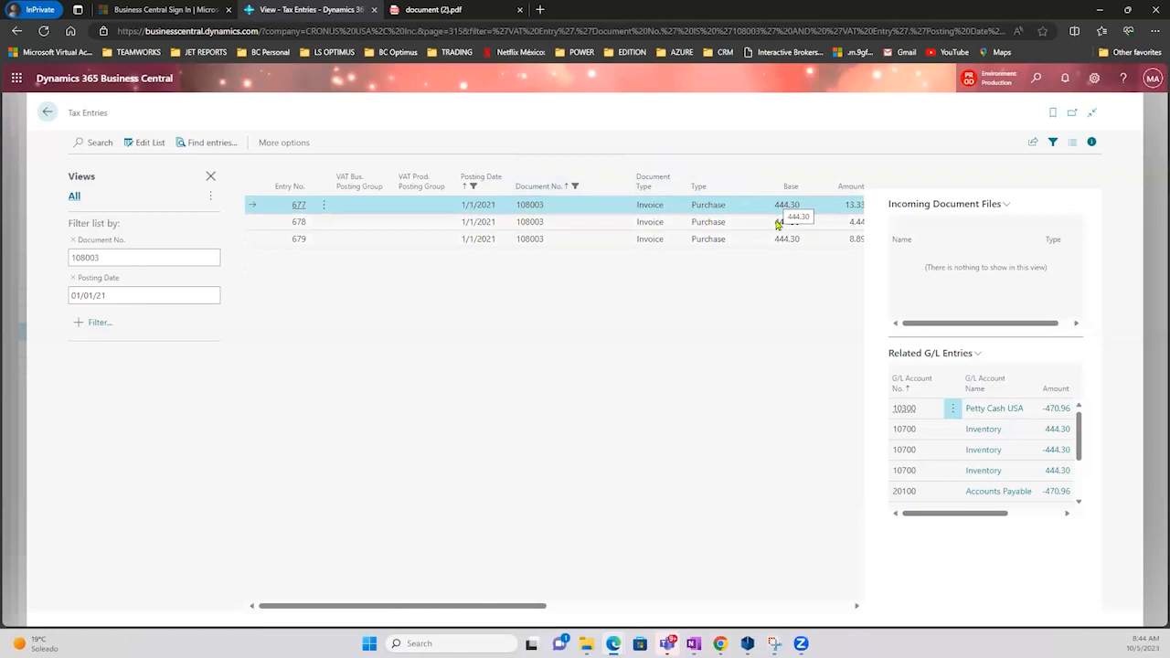
pyautogui.moveTo(495, 609); pyautogui.dragTo(601, 609)
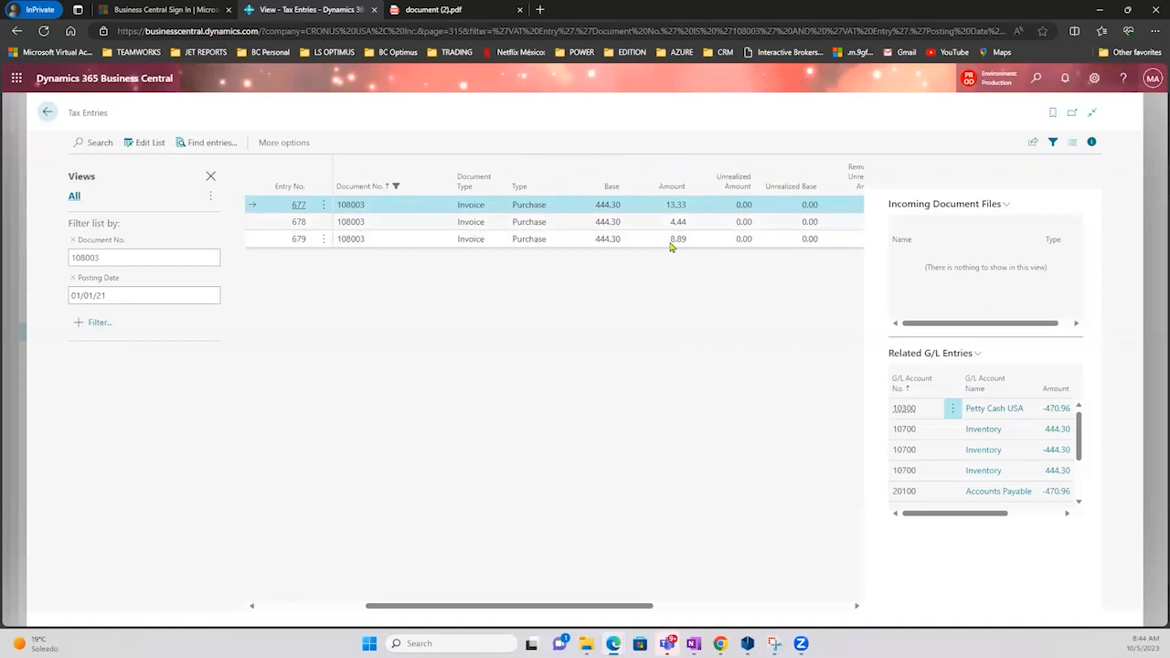
pyautogui.click(167, 257)
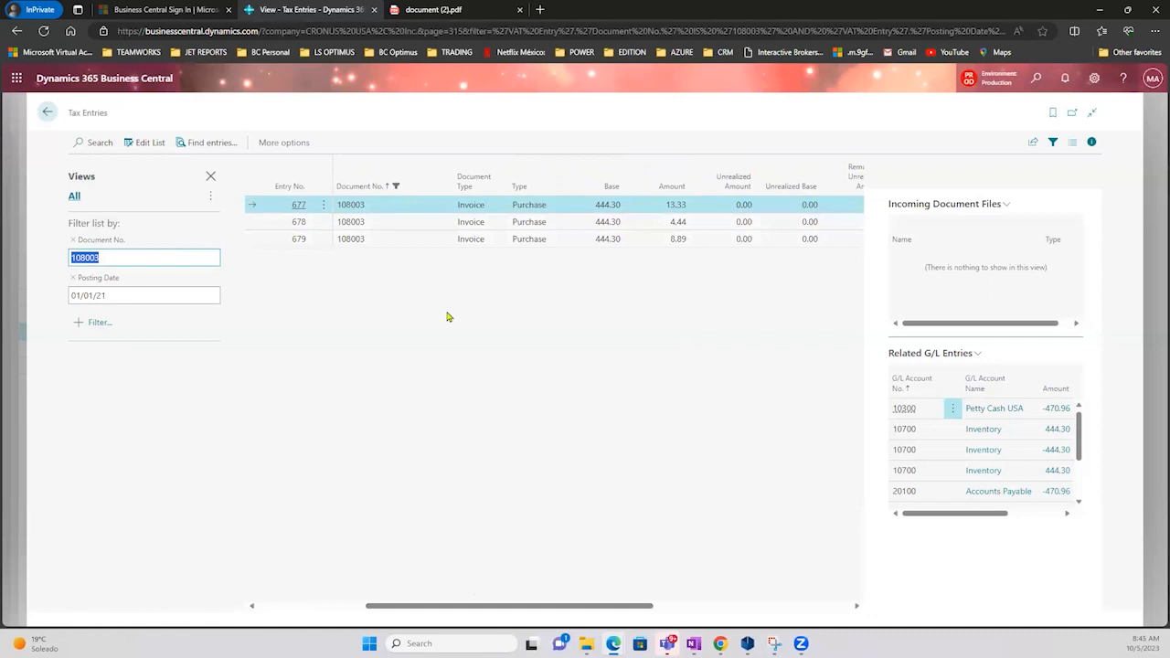
pyautogui.click(267, 146)
pyautogui.click(267, 144)
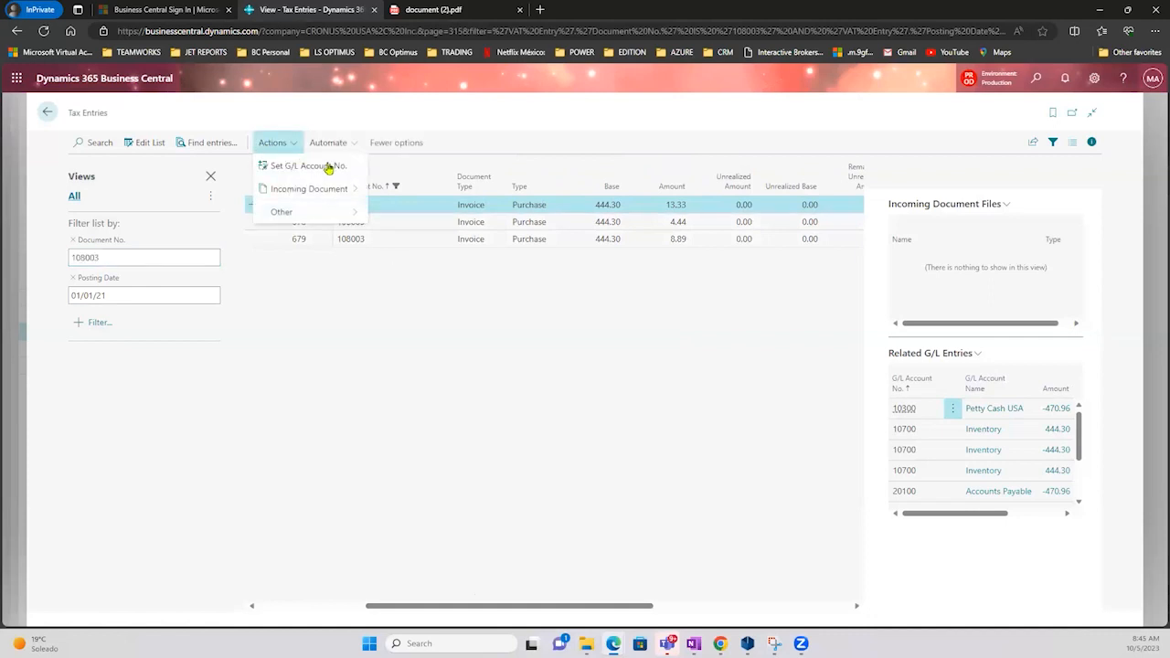
pyautogui.click(48, 112)
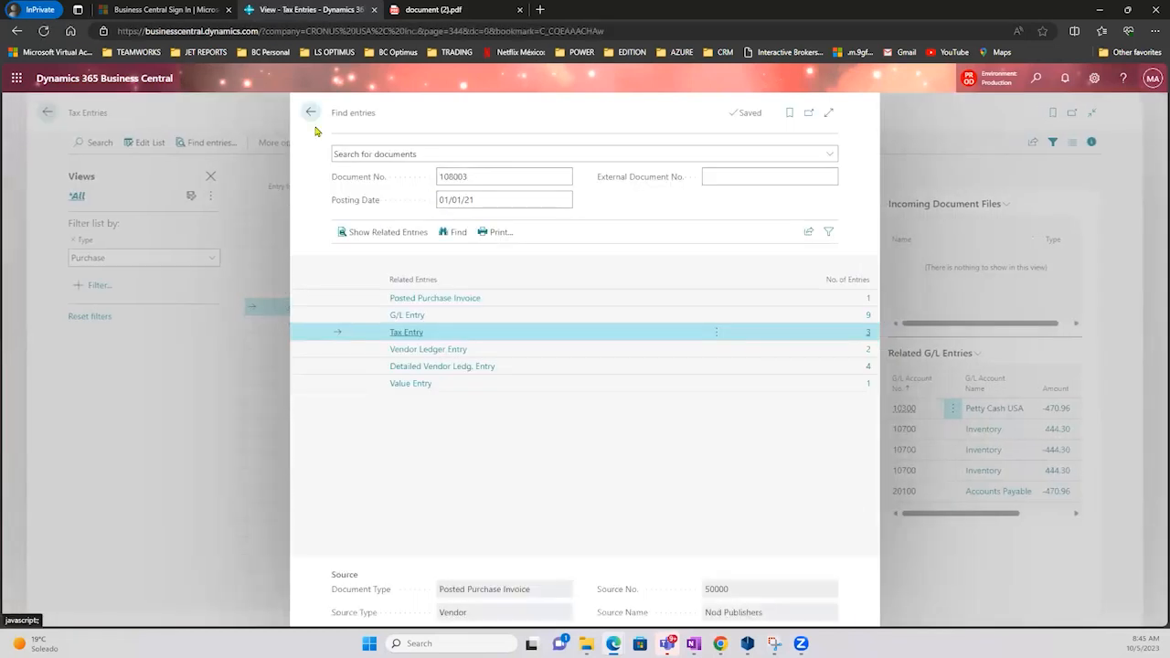
# - Leave Find entries, export the Purchase-filtered tax entries list to Excel, and open the downloaded Tax Entries.xlsx workbook
pyautogui.click(311, 112)
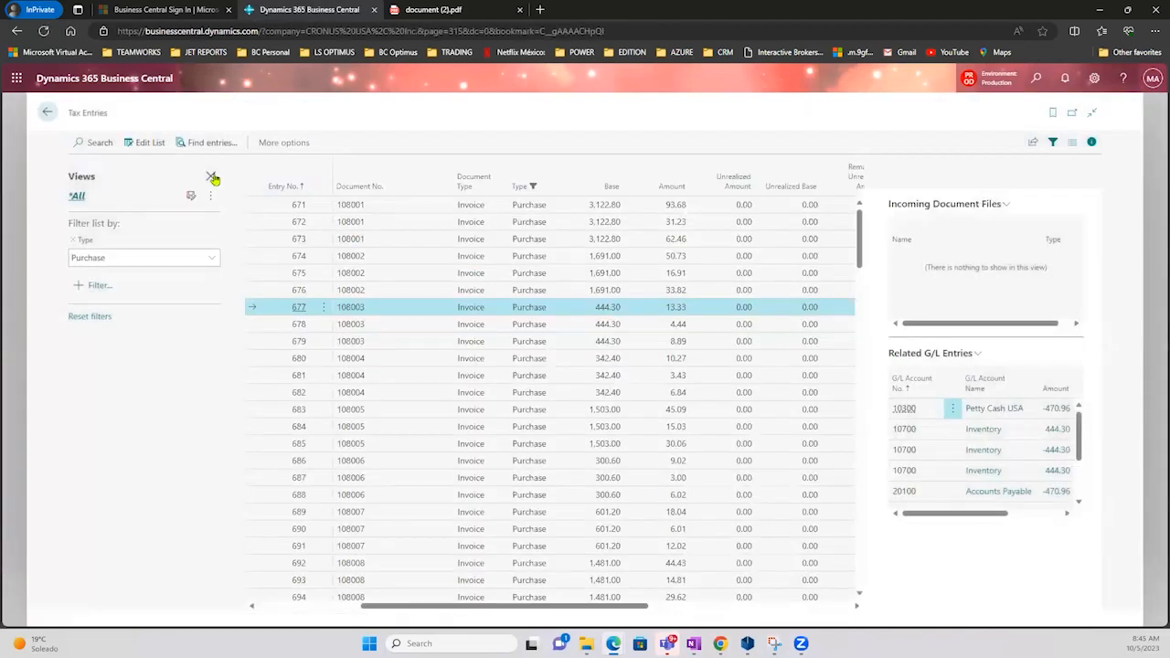
pyautogui.click(211, 177)
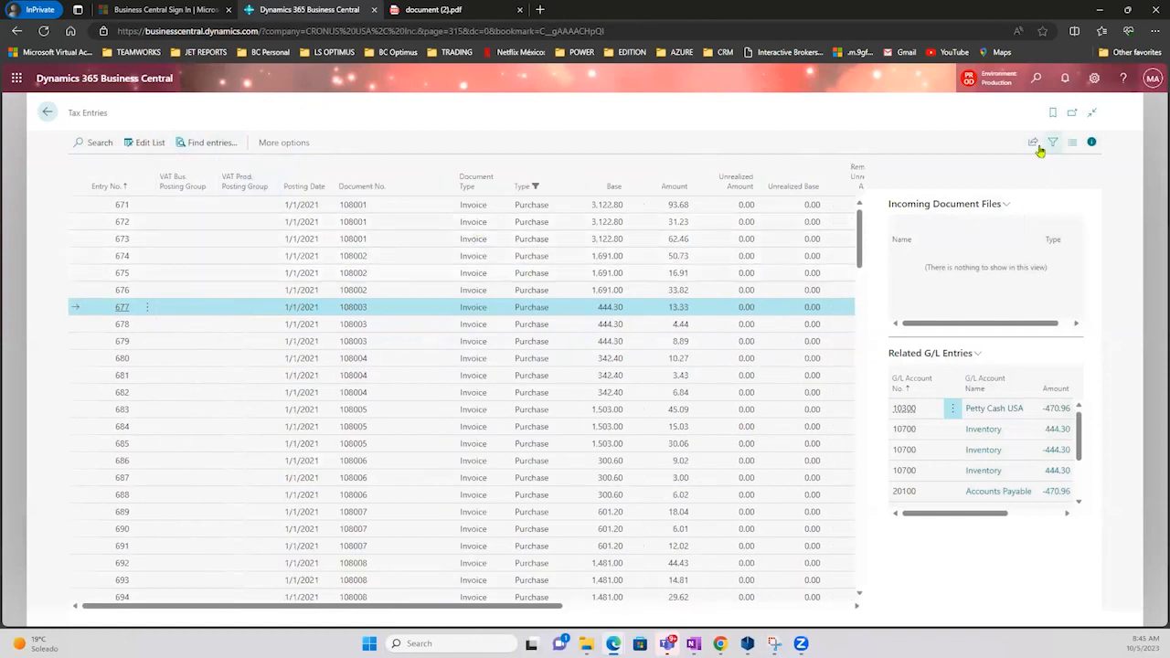
pyautogui.click(1036, 145)
pyautogui.click(1001, 192)
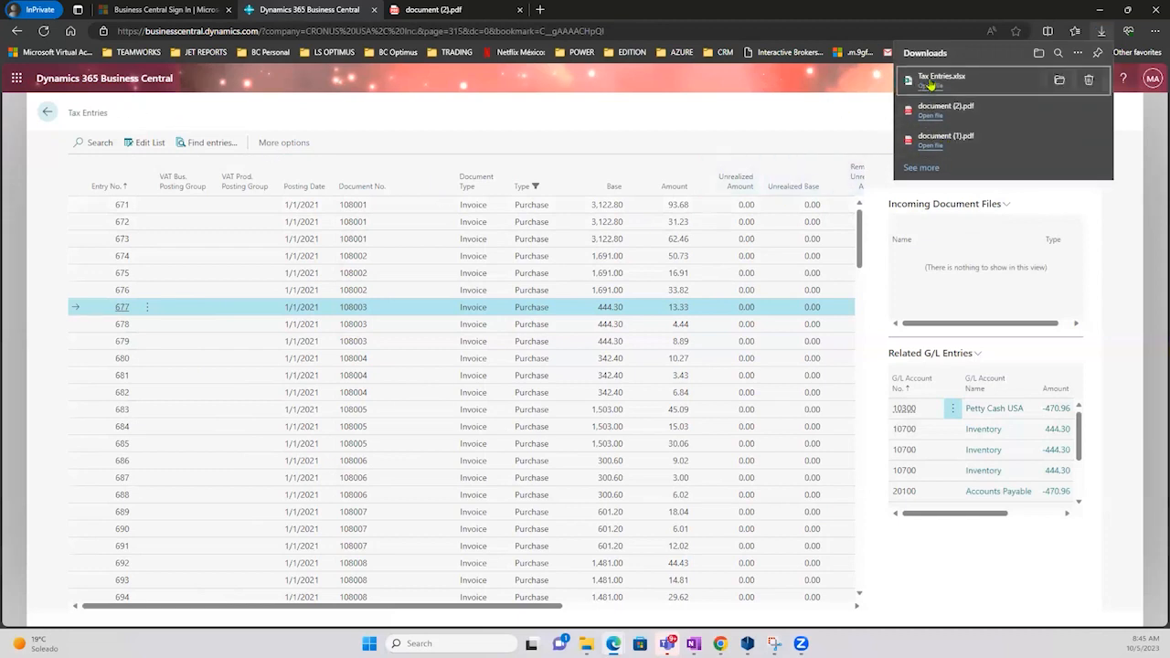
pyautogui.click(927, 89)
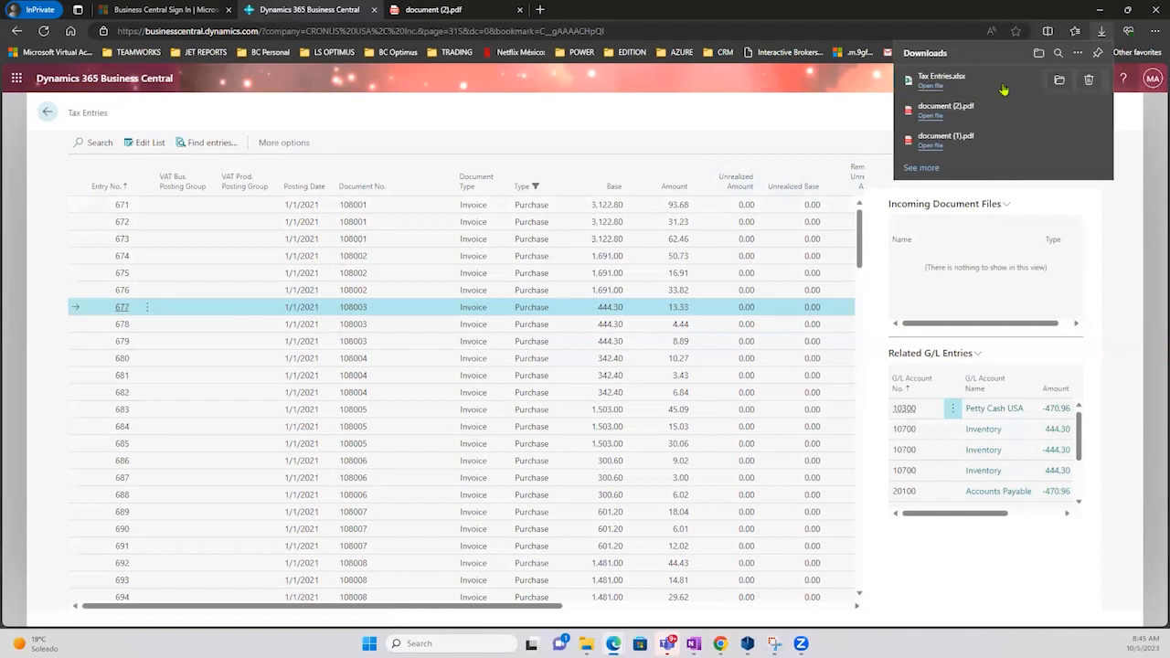
pyautogui.click(930, 85)
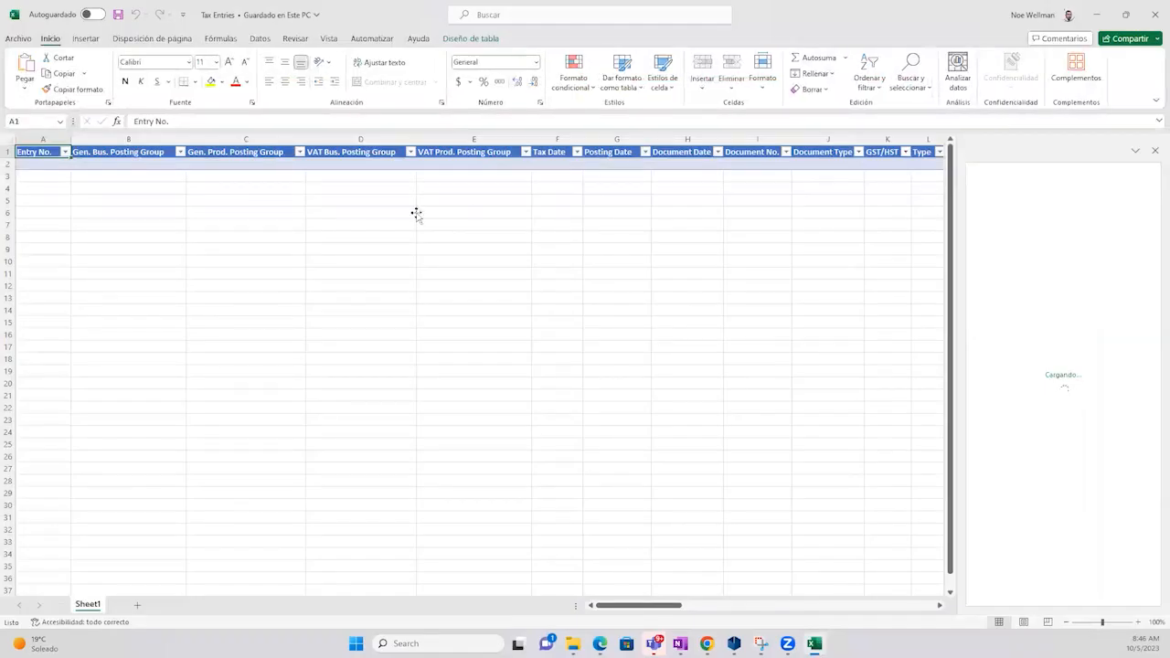
# - Examine the exported tax entry columns in the worksheet, then minimize the workbook and return to Business Central
pyautogui.click(415, 214)
pyautogui.click(713, 212)
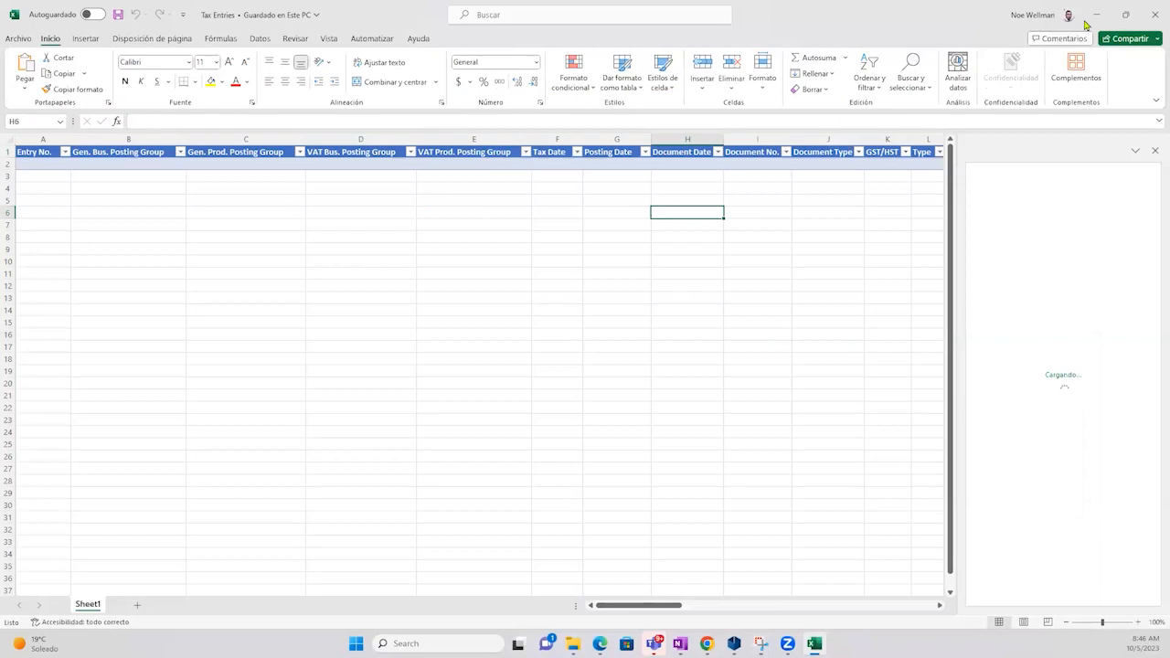
pyautogui.click(1097, 18)
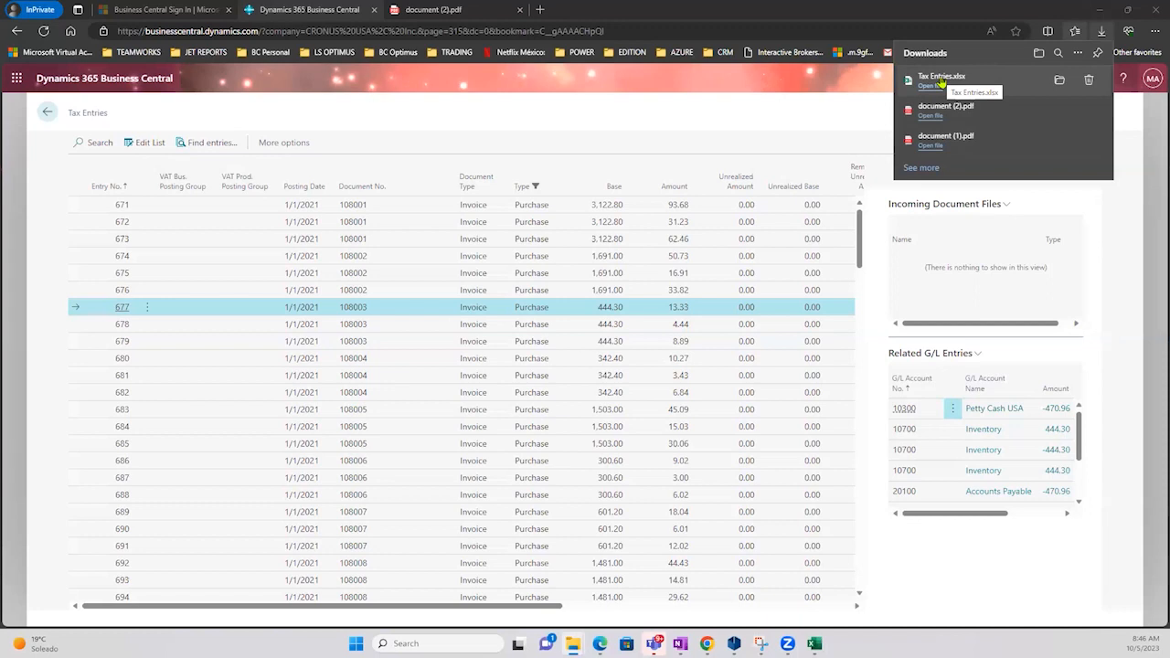
# - Dismiss the downloads list, select tax entry 671, and leave the tax entries list for the CRONUS USA home page
pyautogui.click(678, 205)
pyautogui.click(675, 210)
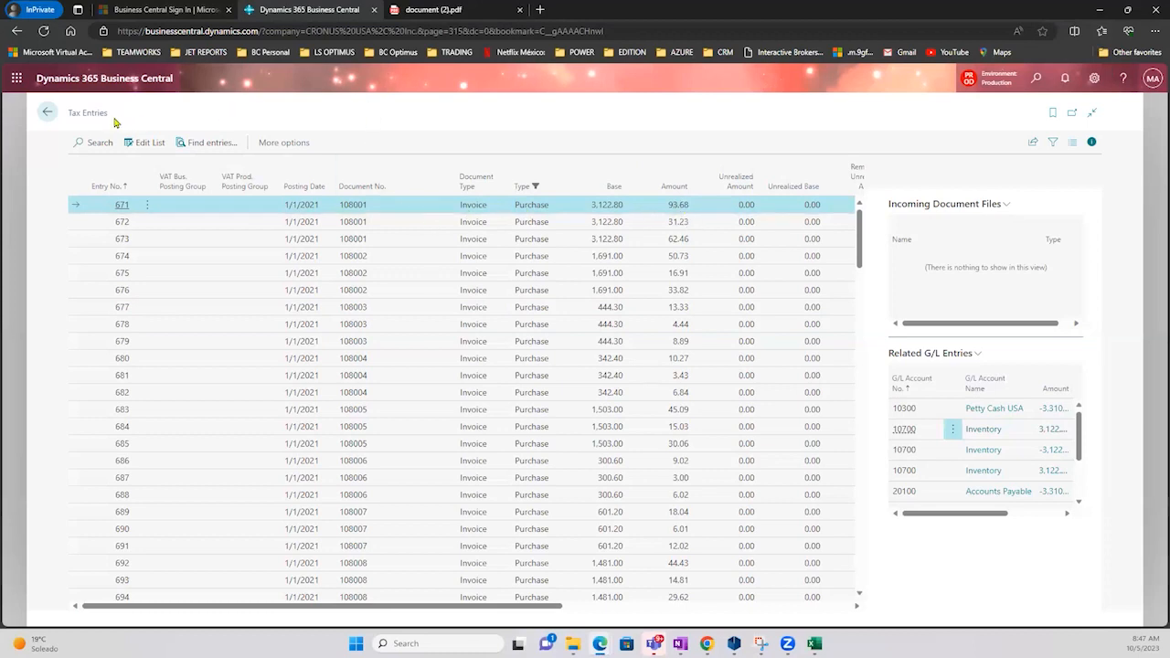
pyautogui.click(48, 113)
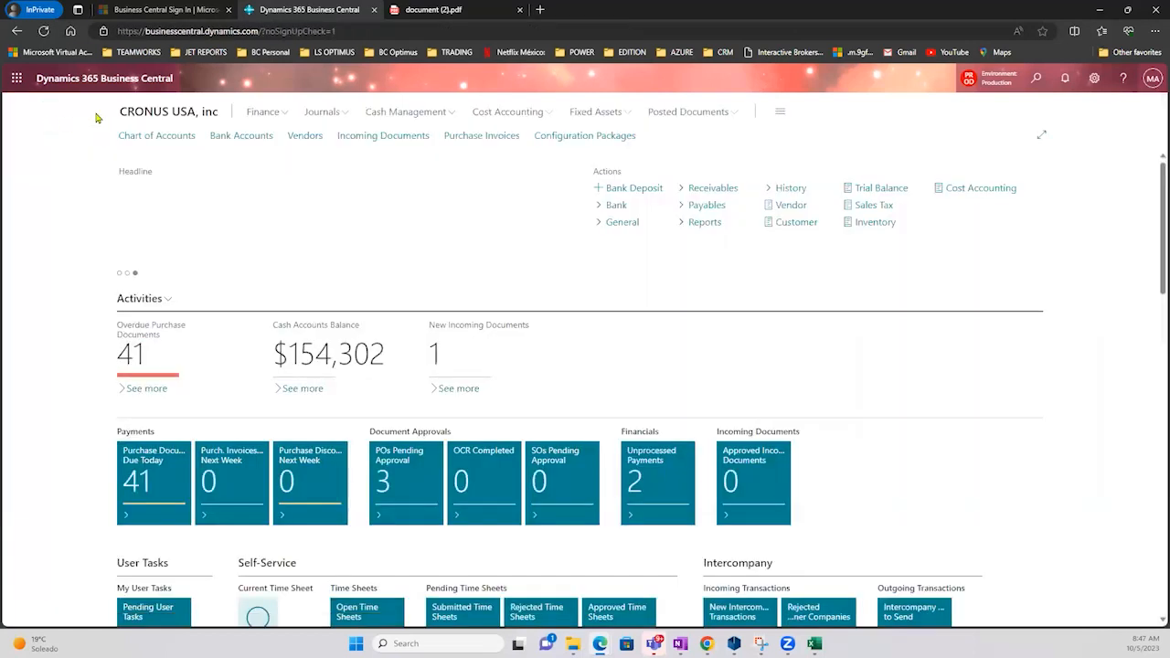